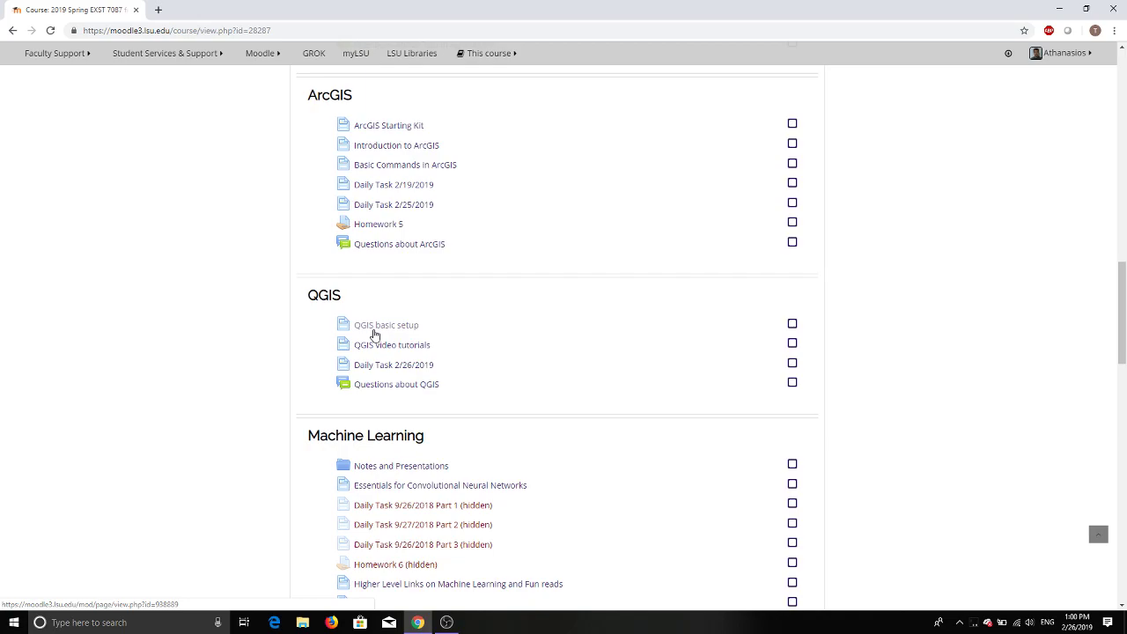
Look over the QGIS basic setup and video tutorials pages, and open the Daily Task 2/26/2019 page
left_click(374, 334)
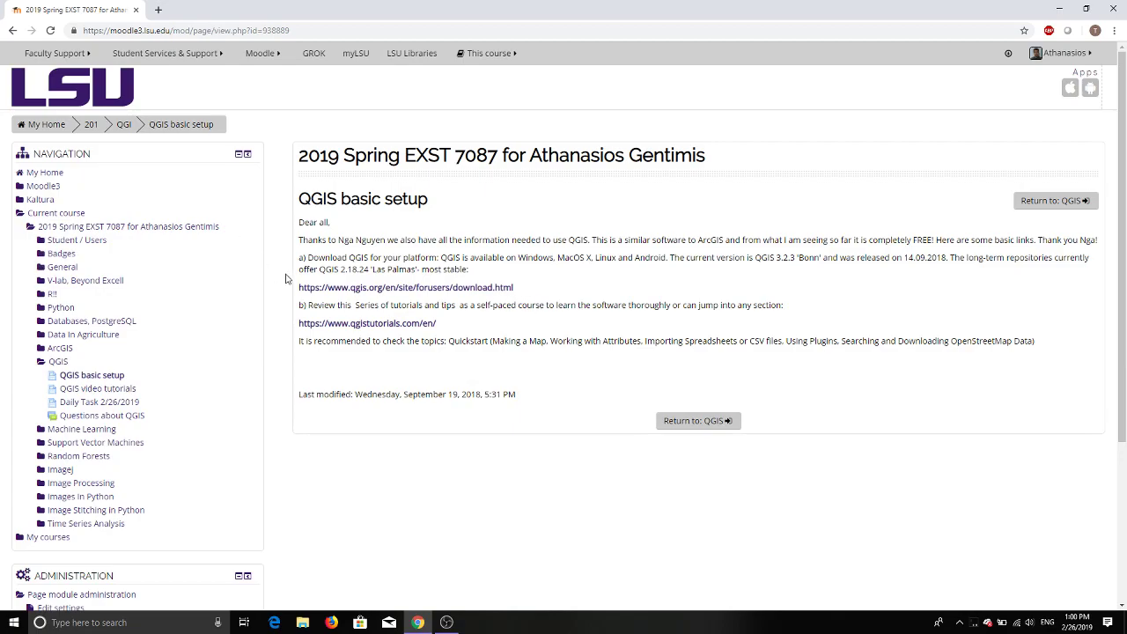
left_click(13, 30)
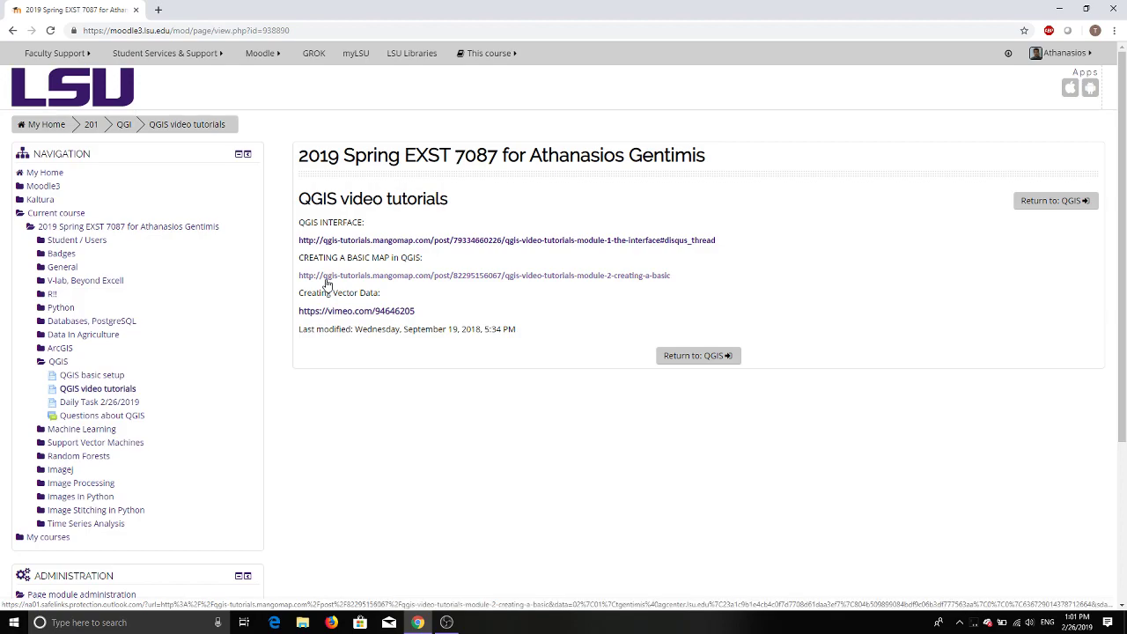
left_click(102, 403)
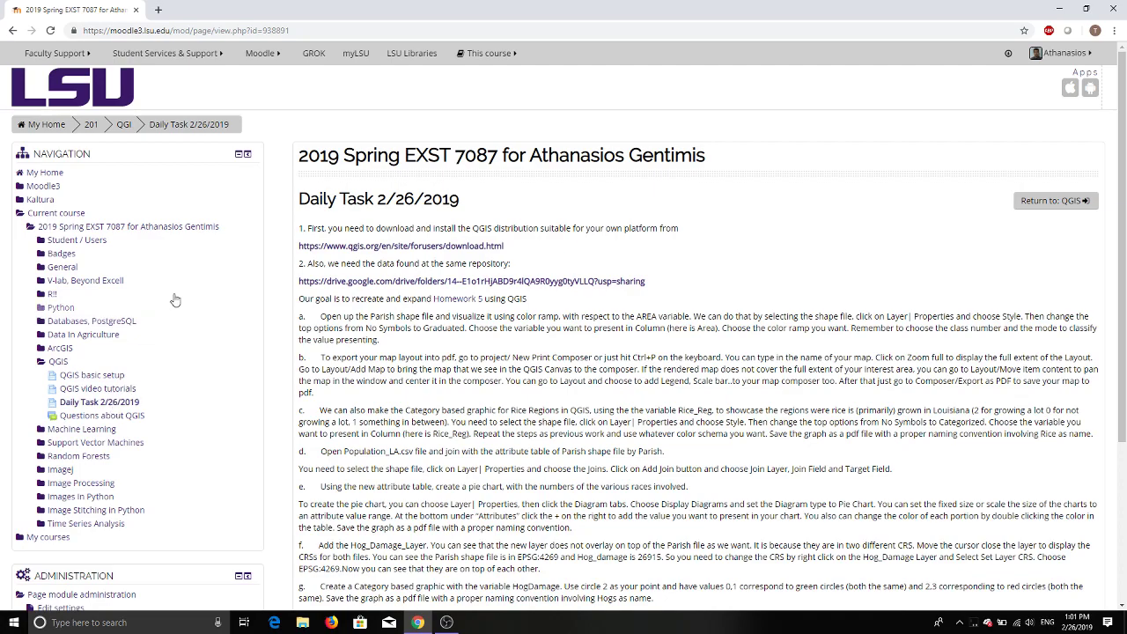
Open the QGIS download page linked in the daily task and examine the installers offered for Windows and other platforms
left_click(323, 249)
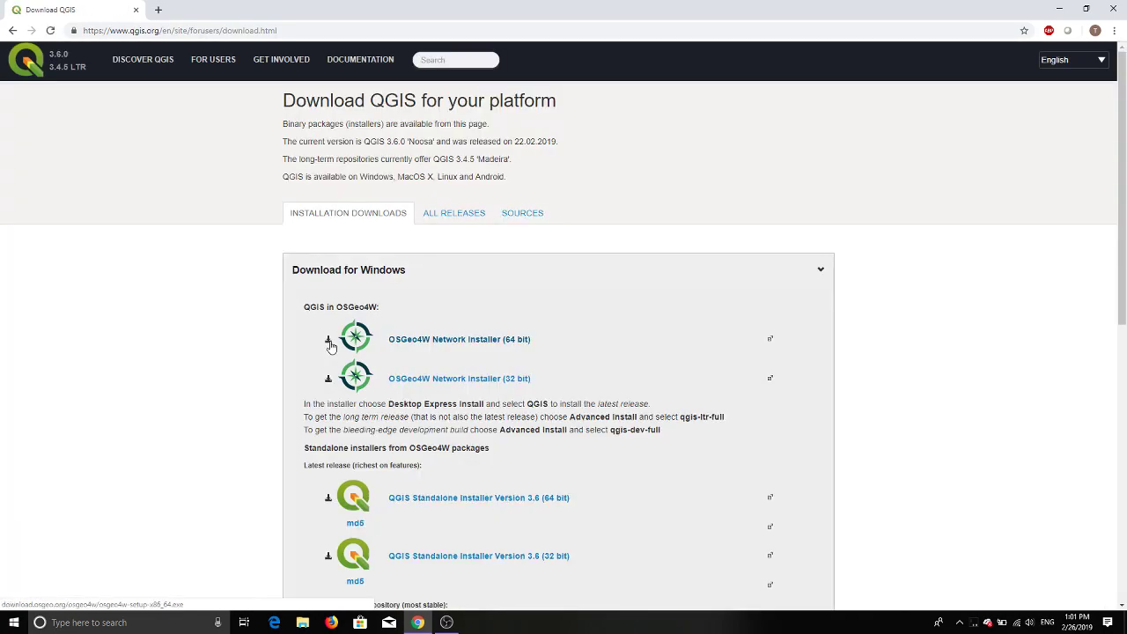
scroll(330, 346, "down", 3)
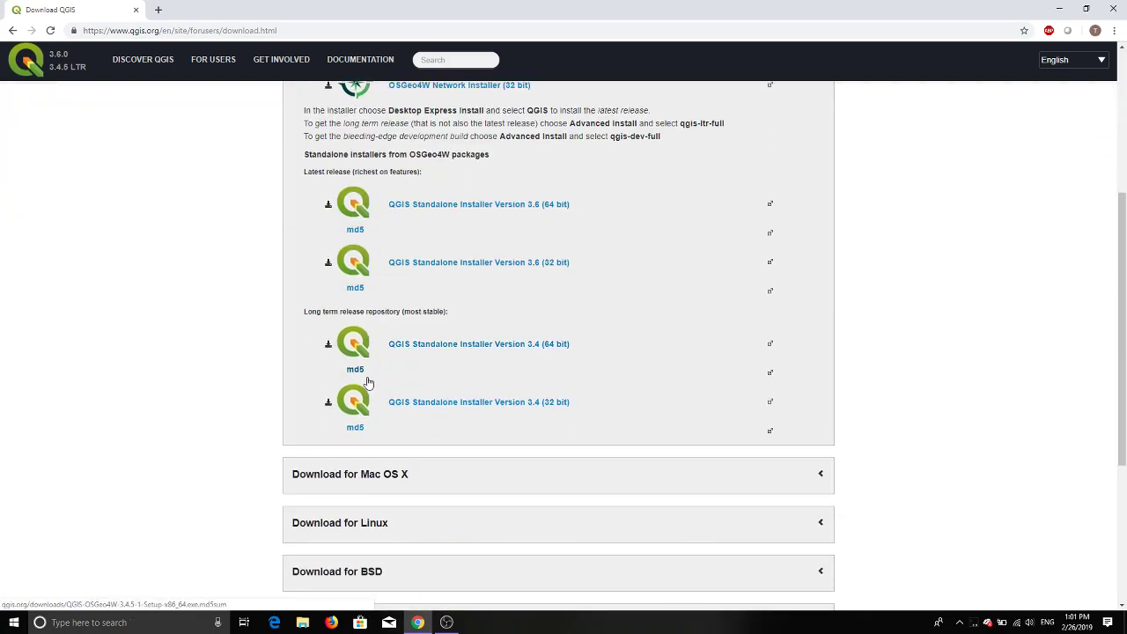
scroll(367, 382, "up", 1)
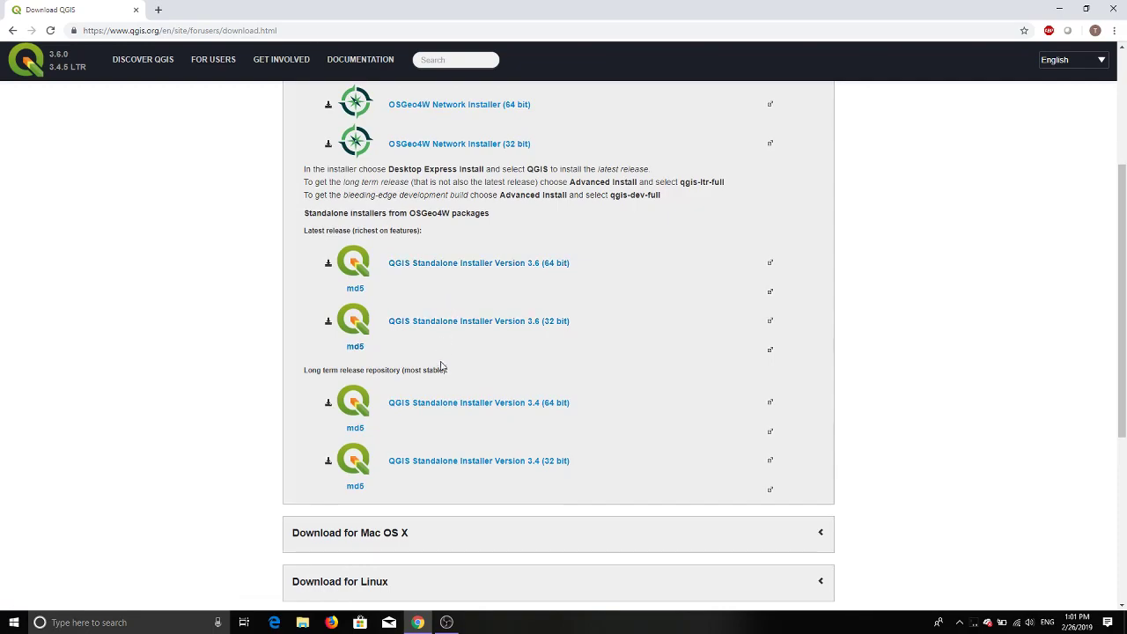
scroll(459, 352, "down", 1)
scroll(452, 351, "up", 5)
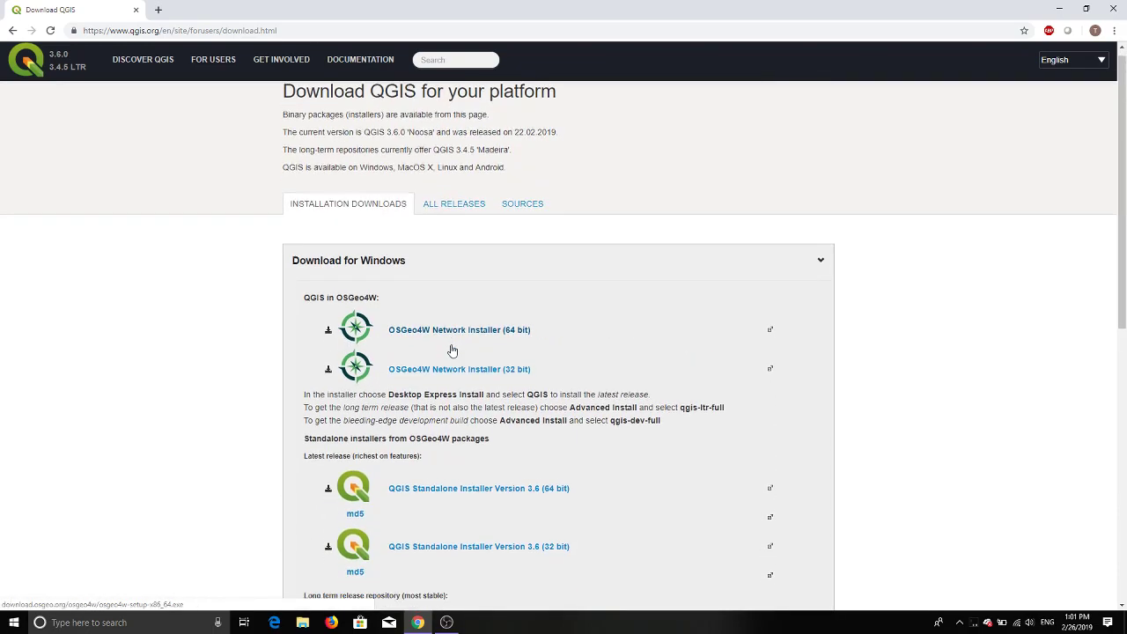
scroll(451, 351, "down", 4)
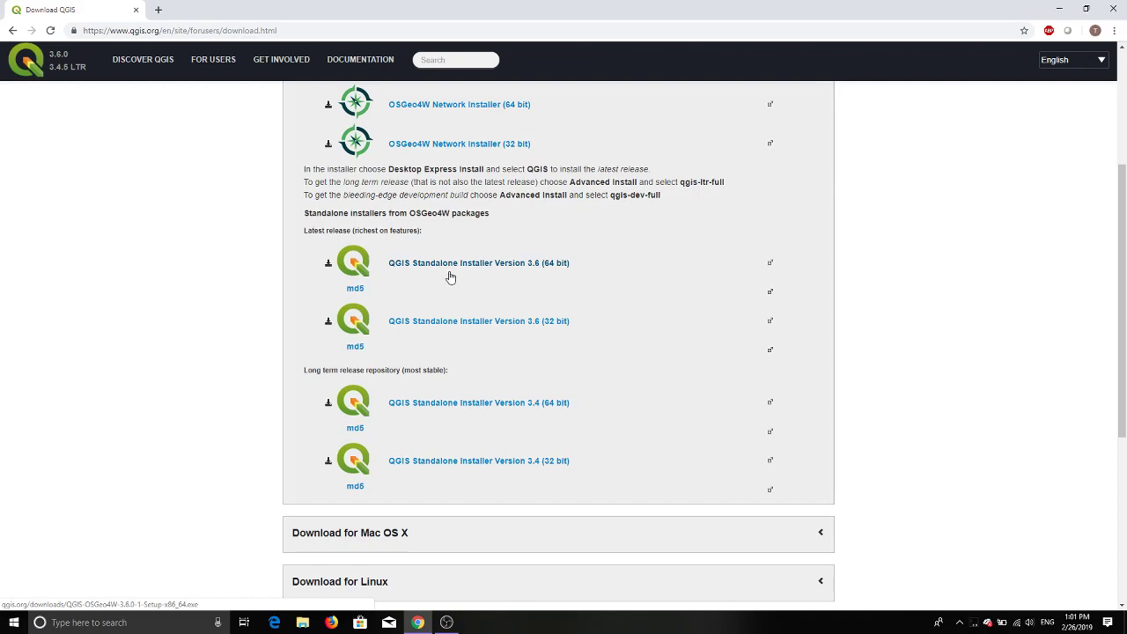
scroll(417, 270, "up", 3)
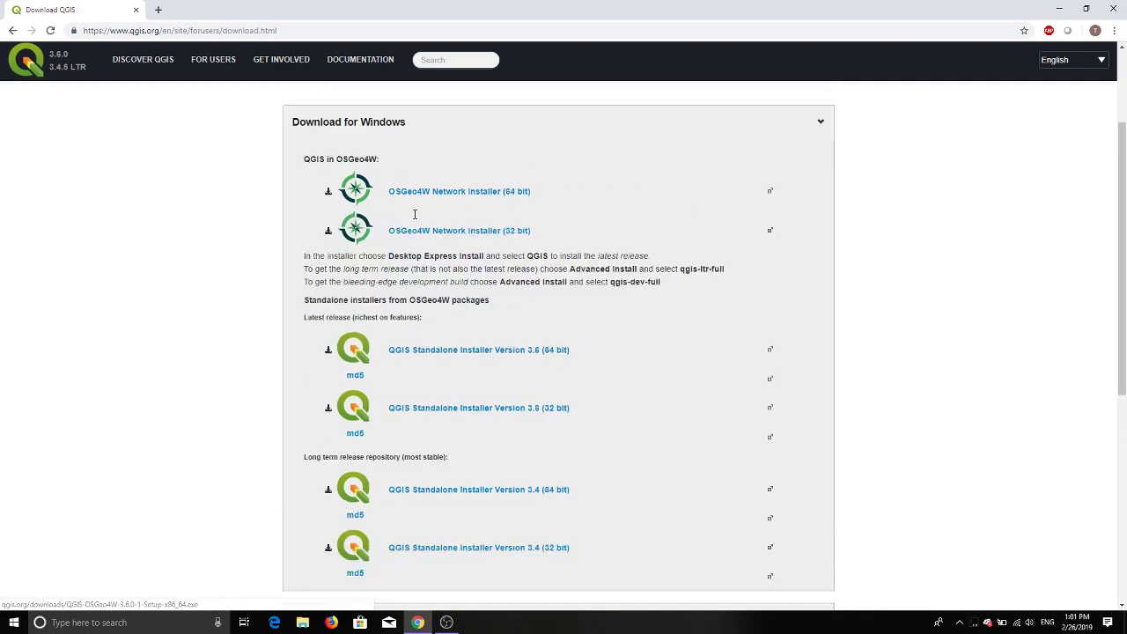
scroll(428, 332, "down", 1)
scroll(437, 339, "down", 2)
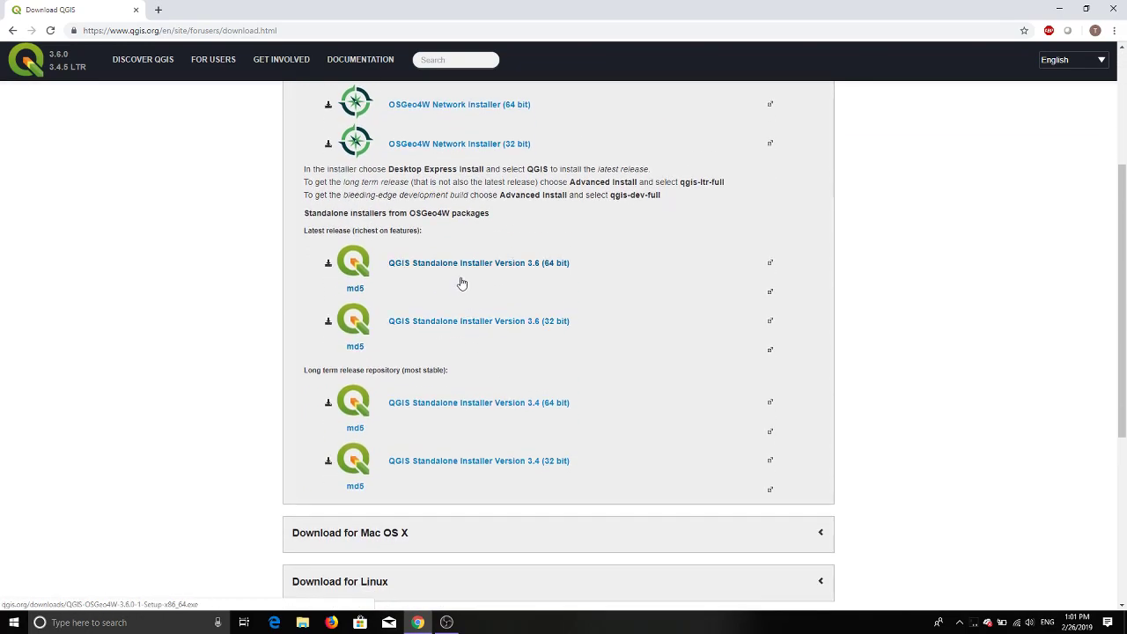
scroll(462, 267, "up", 1)
scroll(453, 285, "down", 3)
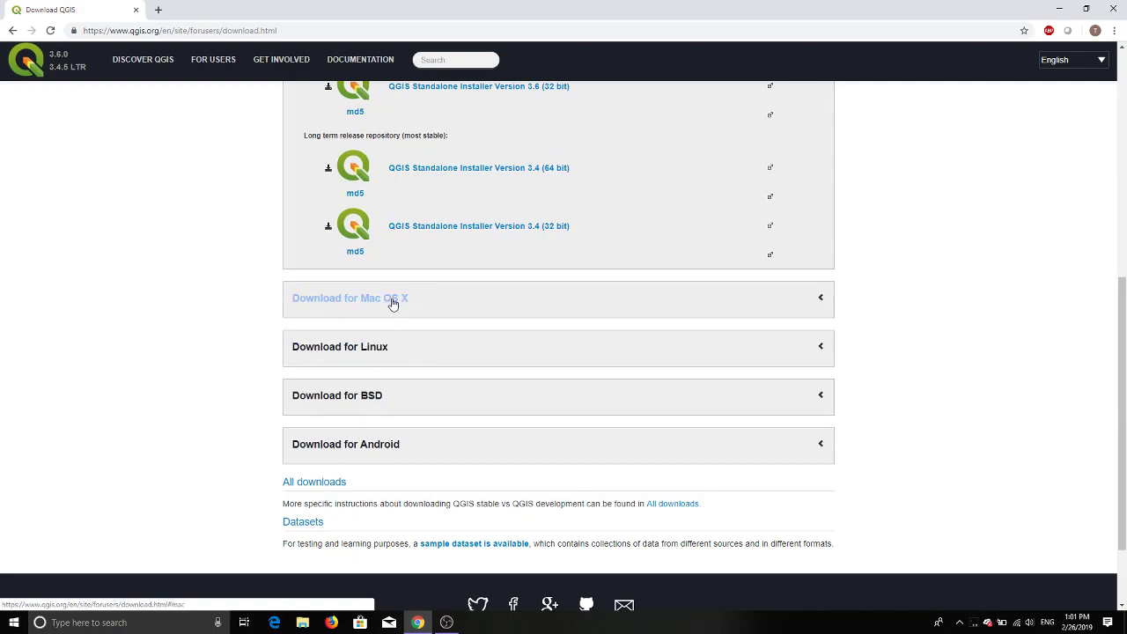
scroll(393, 301, "up", 4)
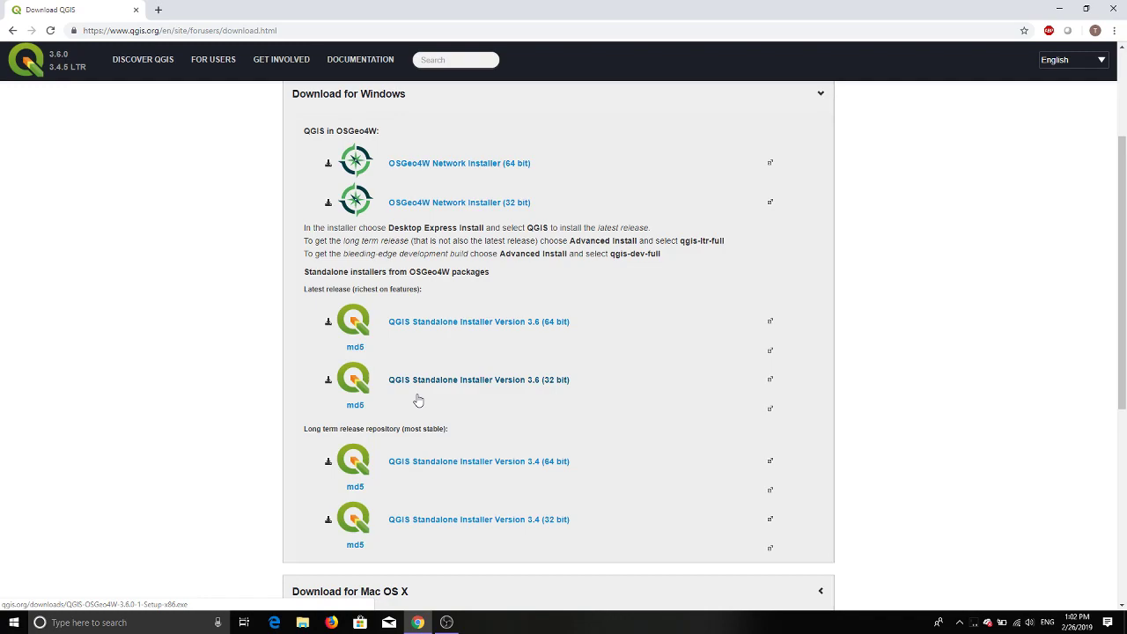
Start downloading the QGIS Standalone Installer Version 3.6 (64 bit) and cancel saving the file
left_click(451, 331)
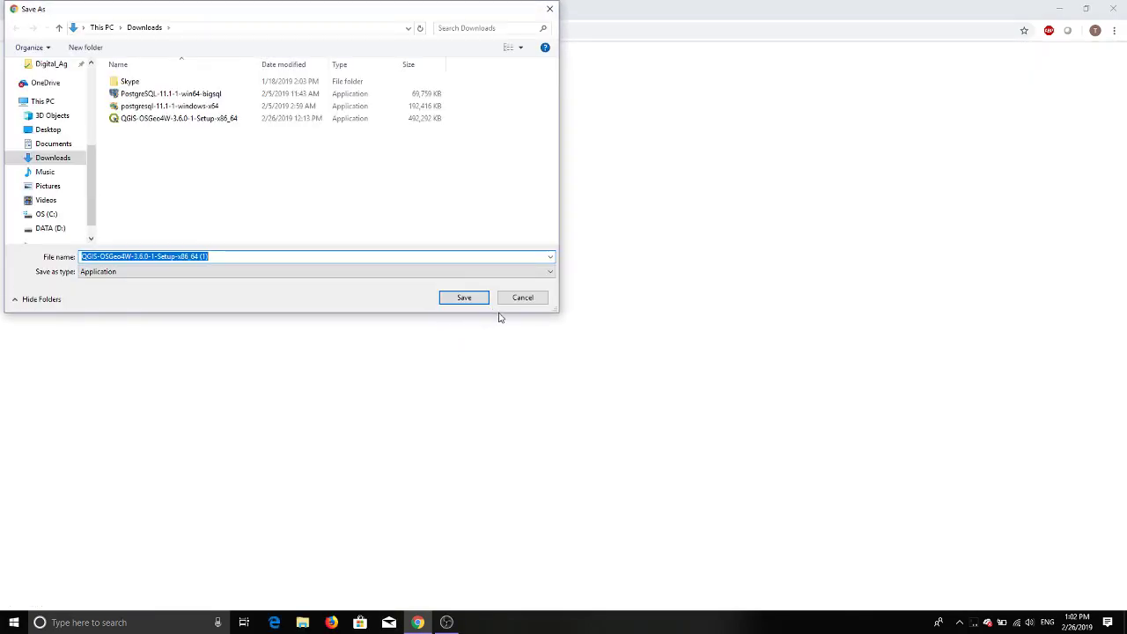
left_click(510, 299)
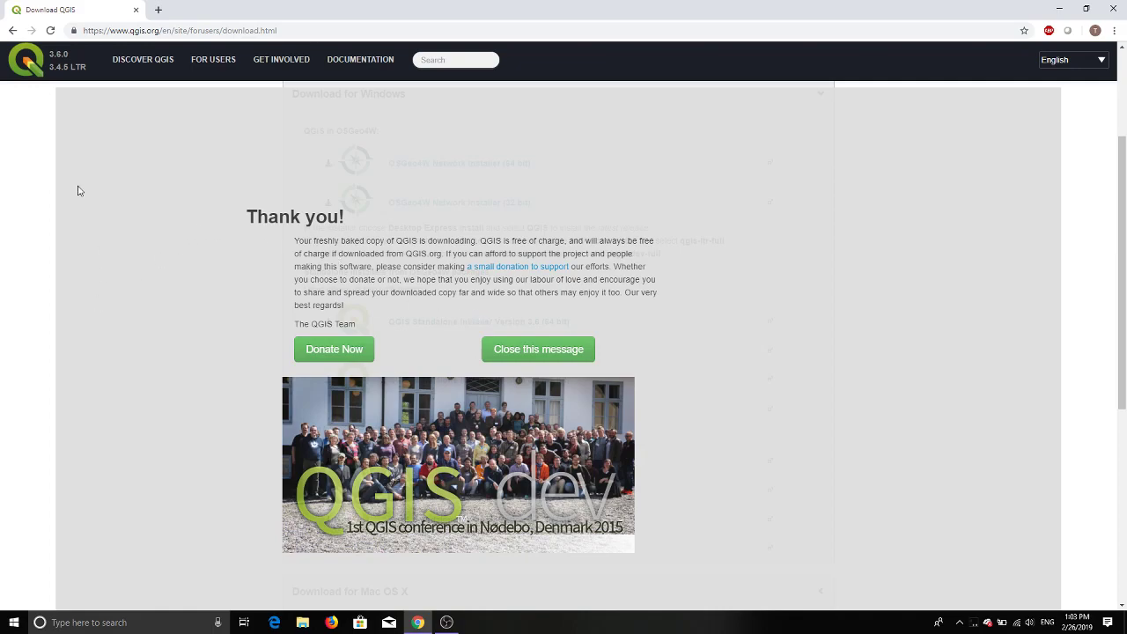
Return to the daily task, open its shared Google Drive data folder Hw_05, and look through the files and parent folders
left_click(12, 30)
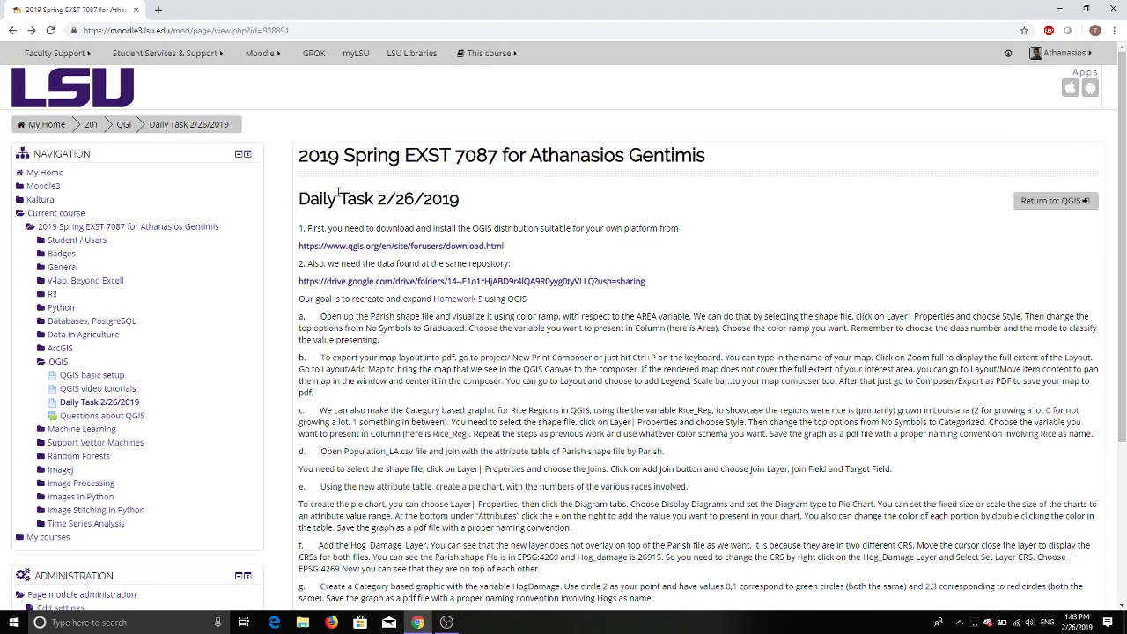
left_click(385, 283)
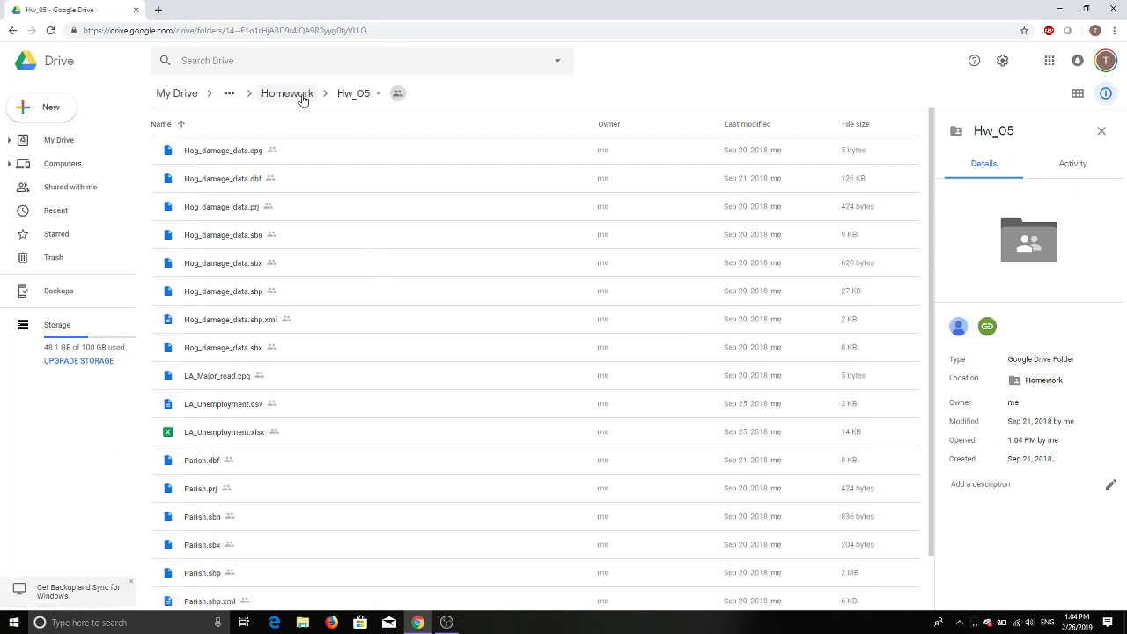
left_click(230, 95)
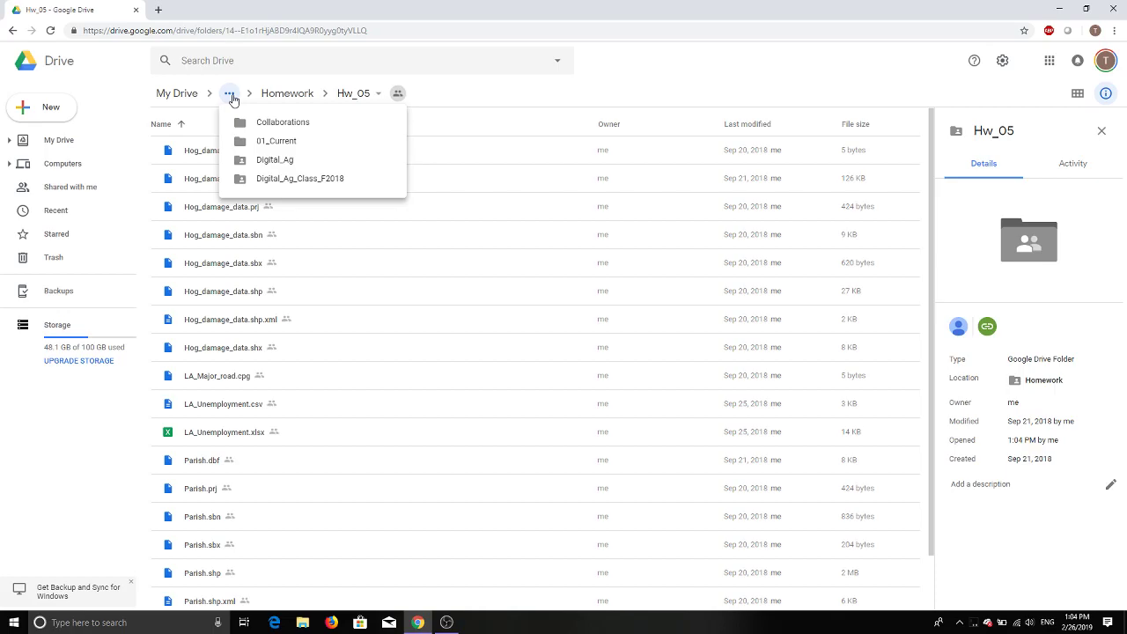
left_click(298, 625)
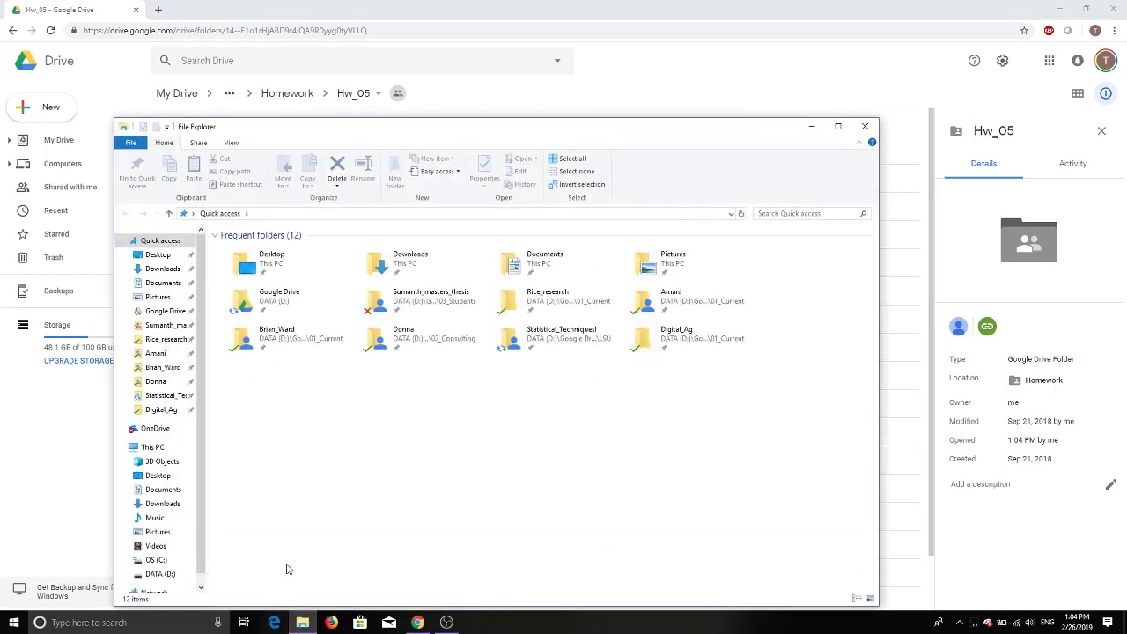
left_click(70, 480)
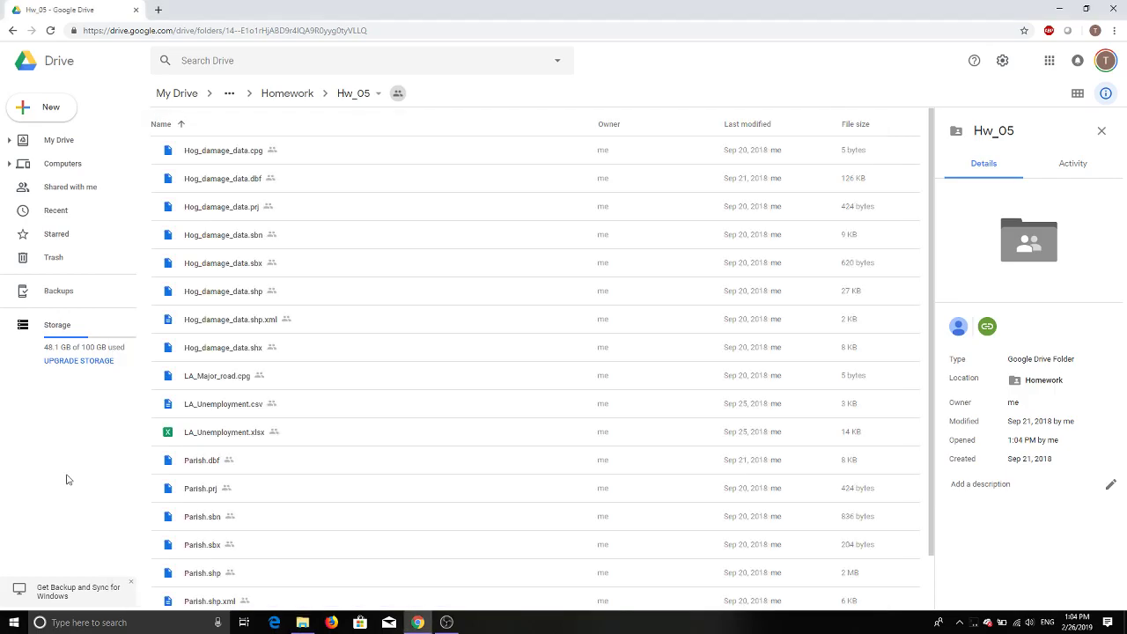
scroll(655, 481, "down", 1)
scroll(655, 480, "down", 1)
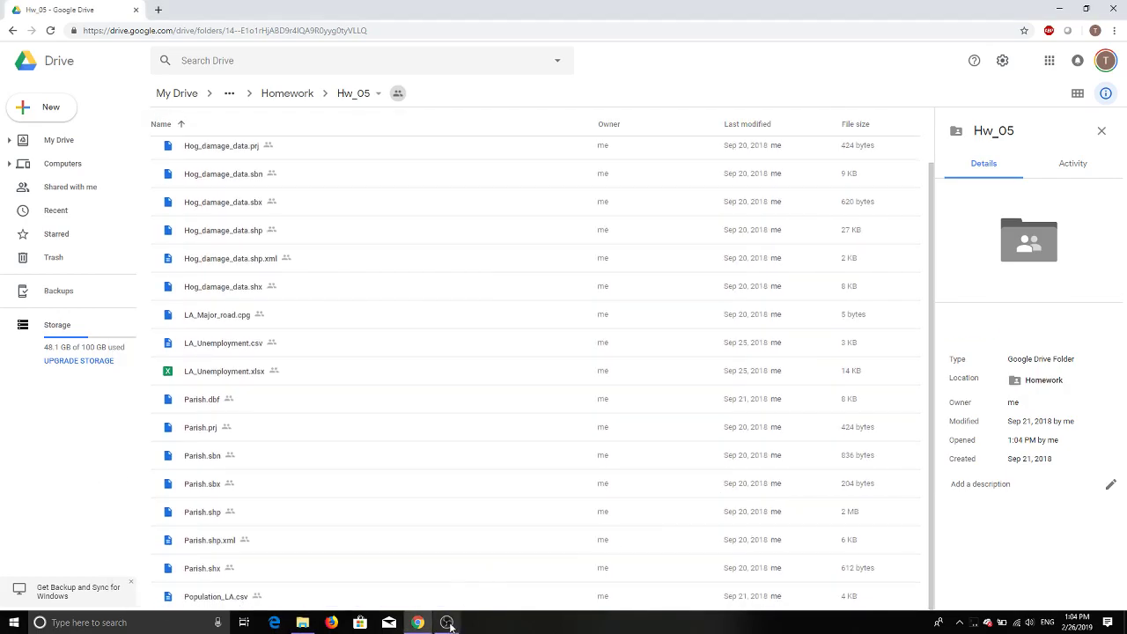
scroll(305, 562, "up", 1)
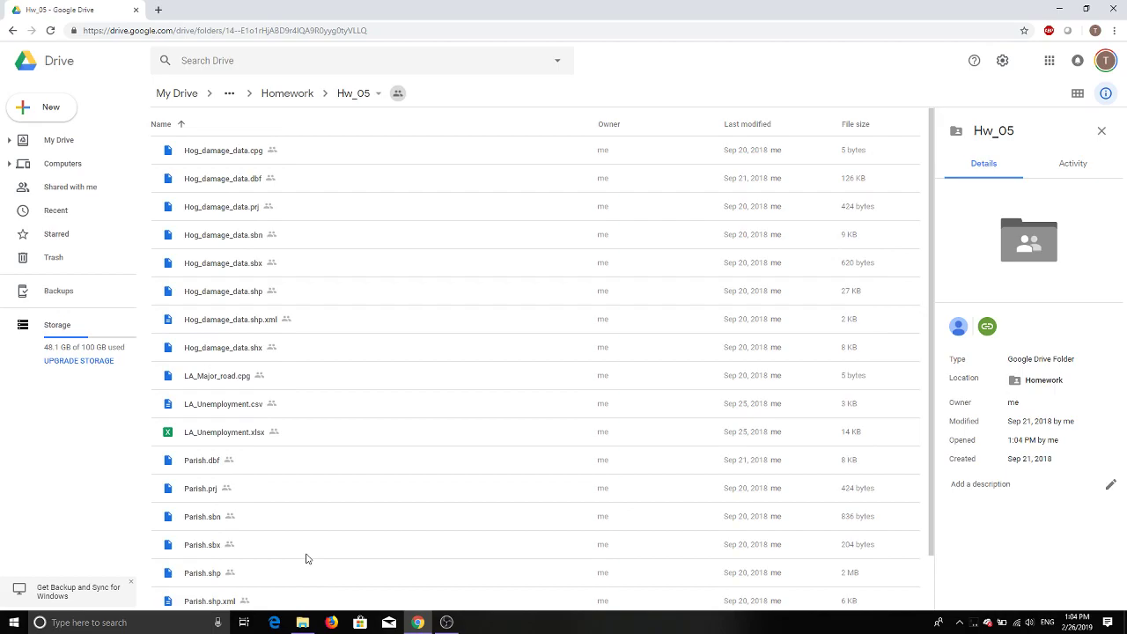
scroll(305, 557, "down", 1)
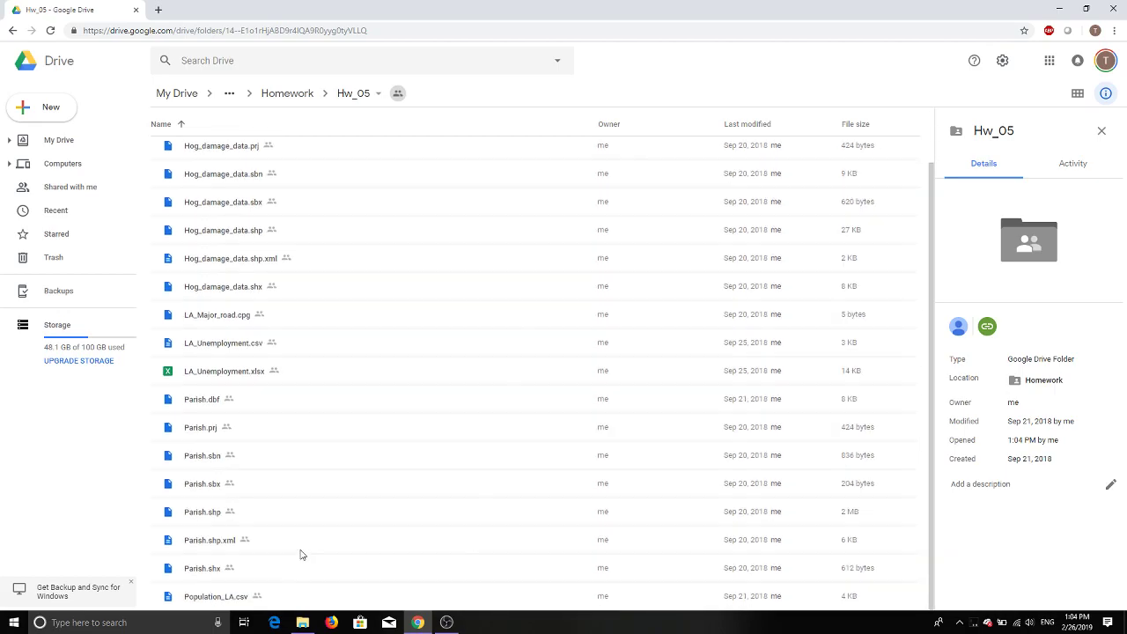
scroll(301, 555, "up", 1)
left_click(302, 623)
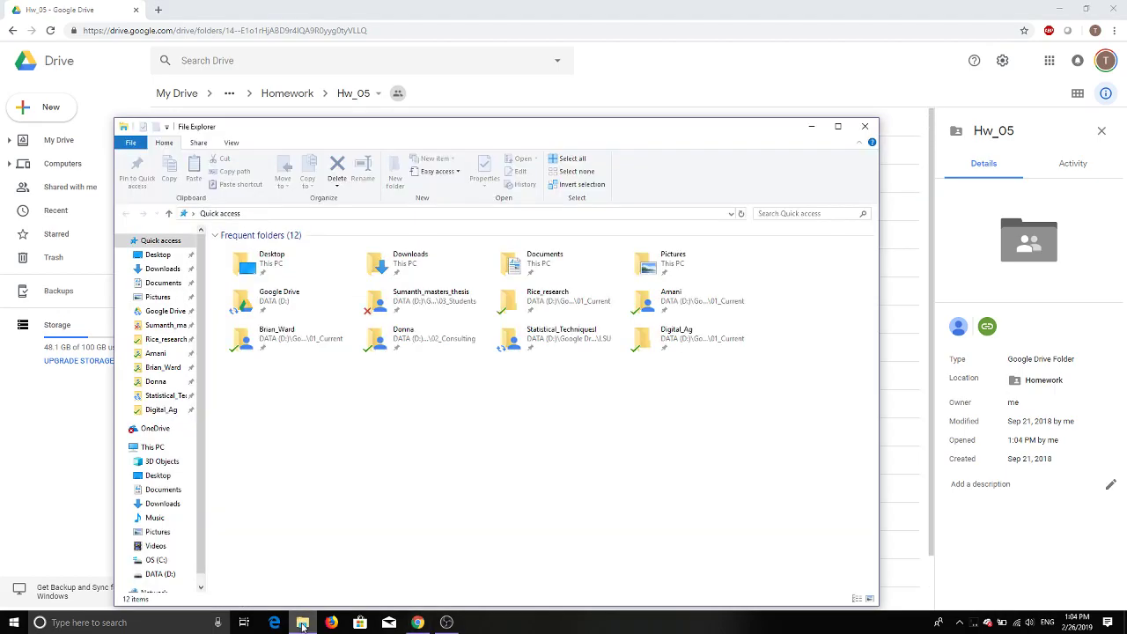
left_click(302, 622)
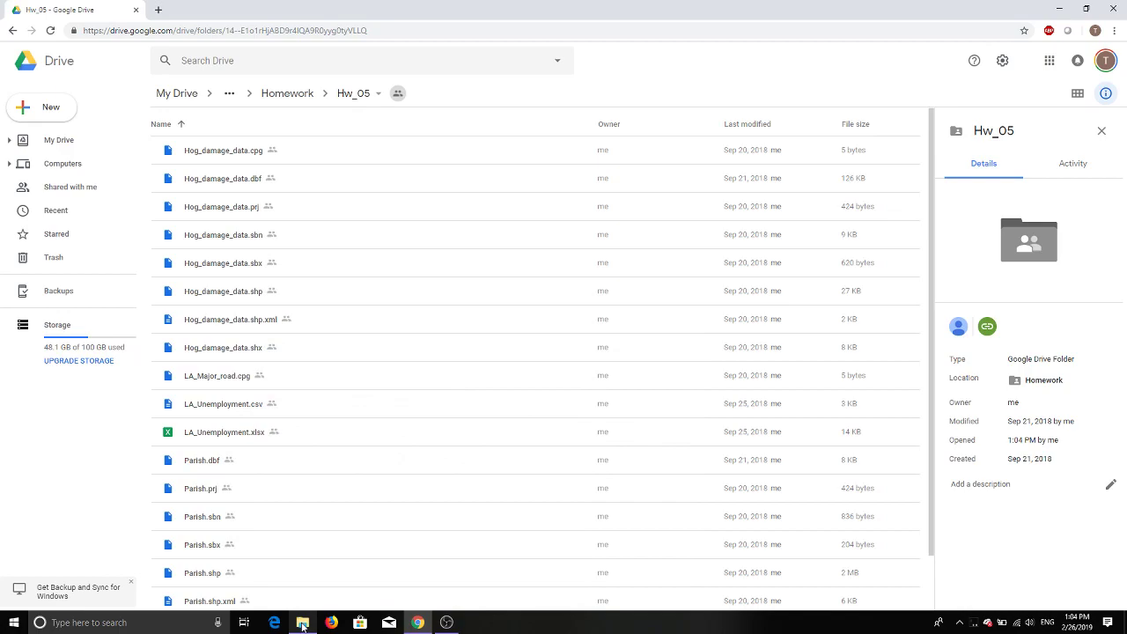
left_click(419, 623)
left_click(419, 623)
Return to the Daily Task 2/26/2019 page and read its QGIS instructions a through h
left_click(13, 30)
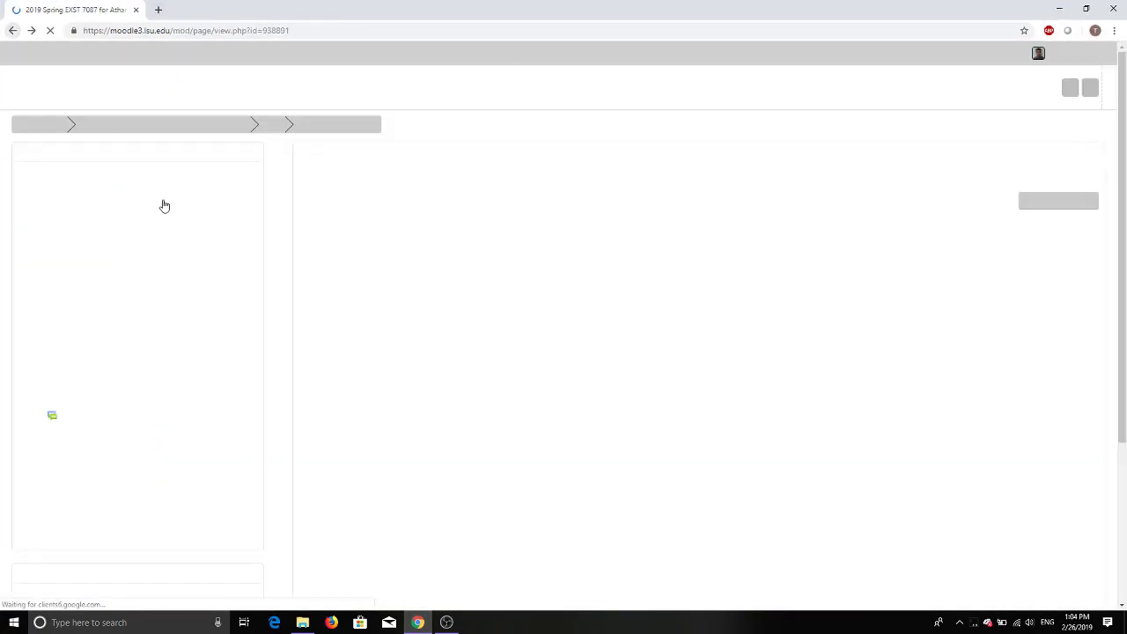
scroll(387, 322, "down", 2)
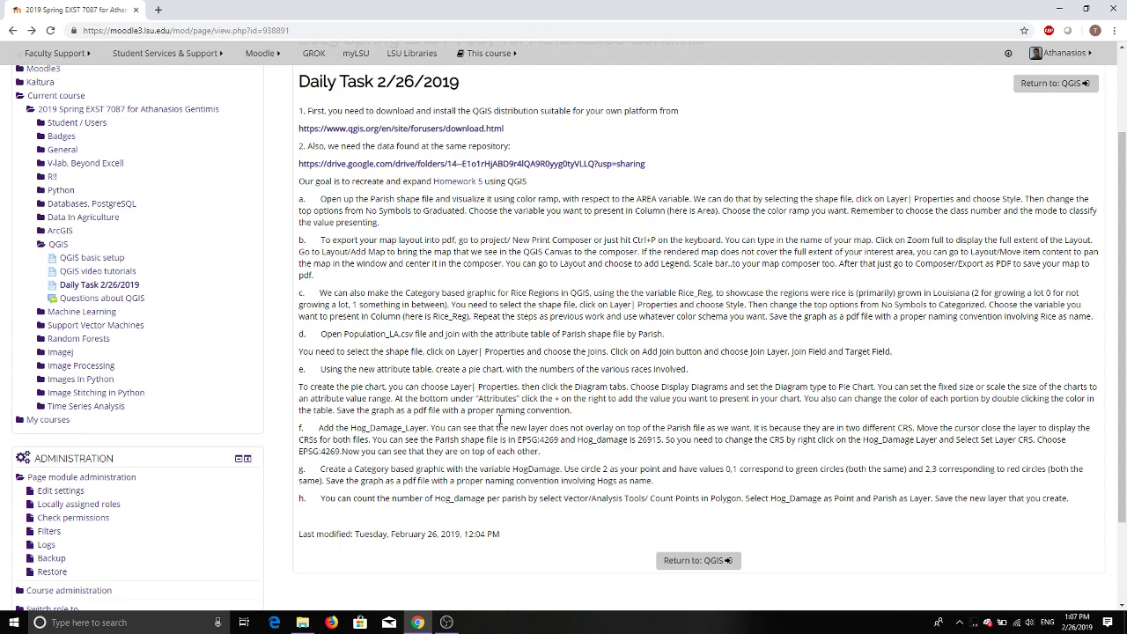
Reopen the shared Hw_05 data folder from the daily task and review the Hog_damage_data, Parish and Population_LA files
left_click(436, 164)
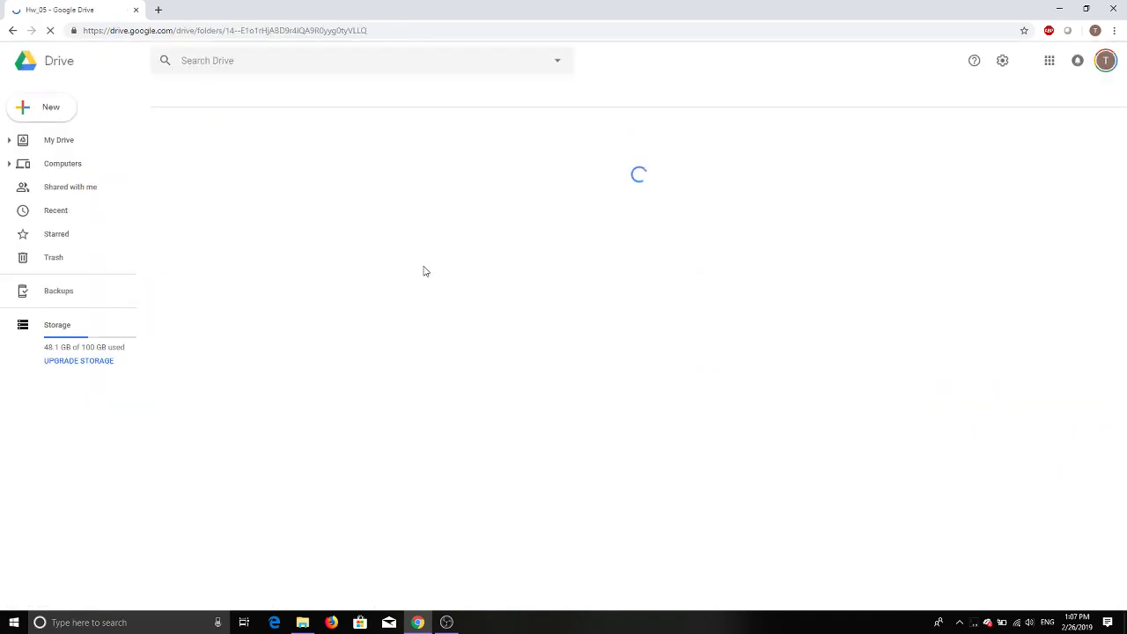
scroll(234, 456, "down", 1)
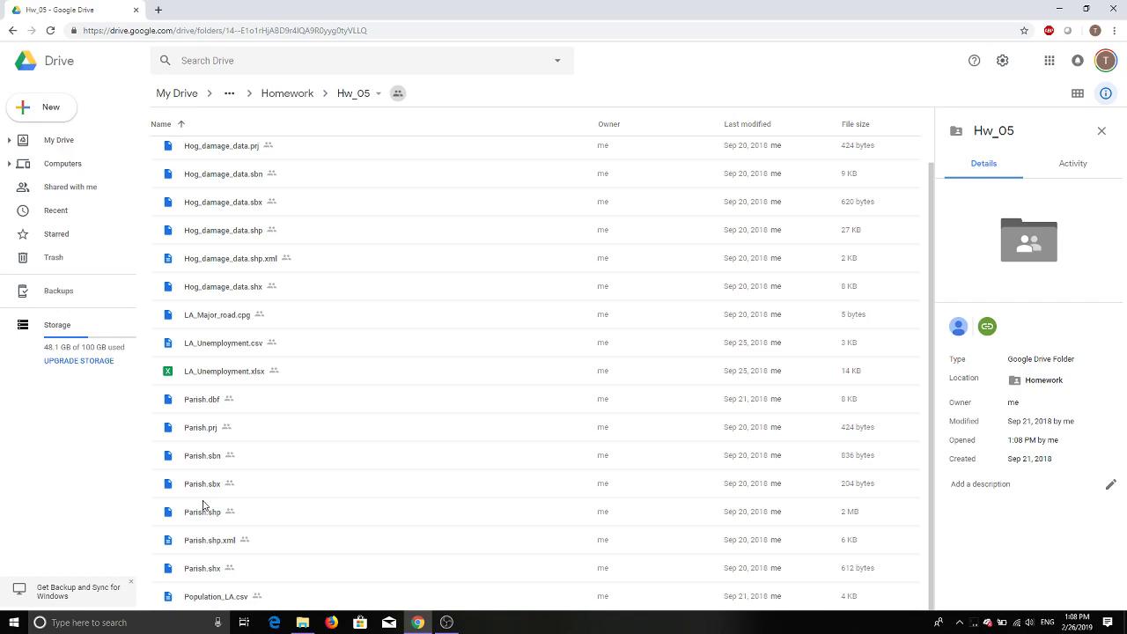
left_click(12, 33)
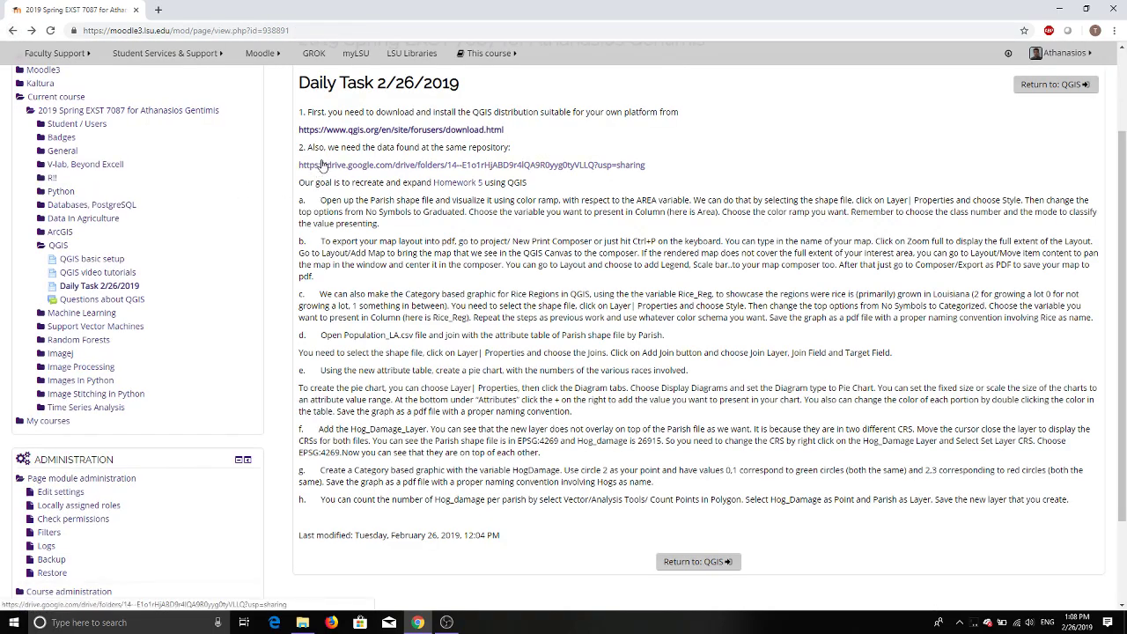
left_click(322, 165)
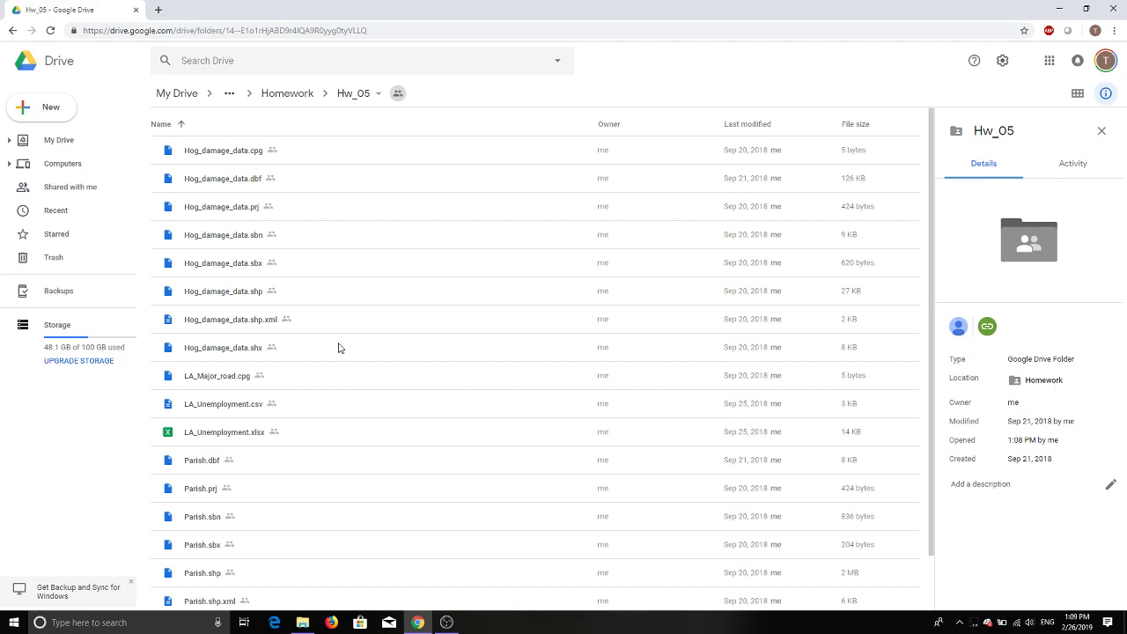
scroll(300, 397, "down", 1)
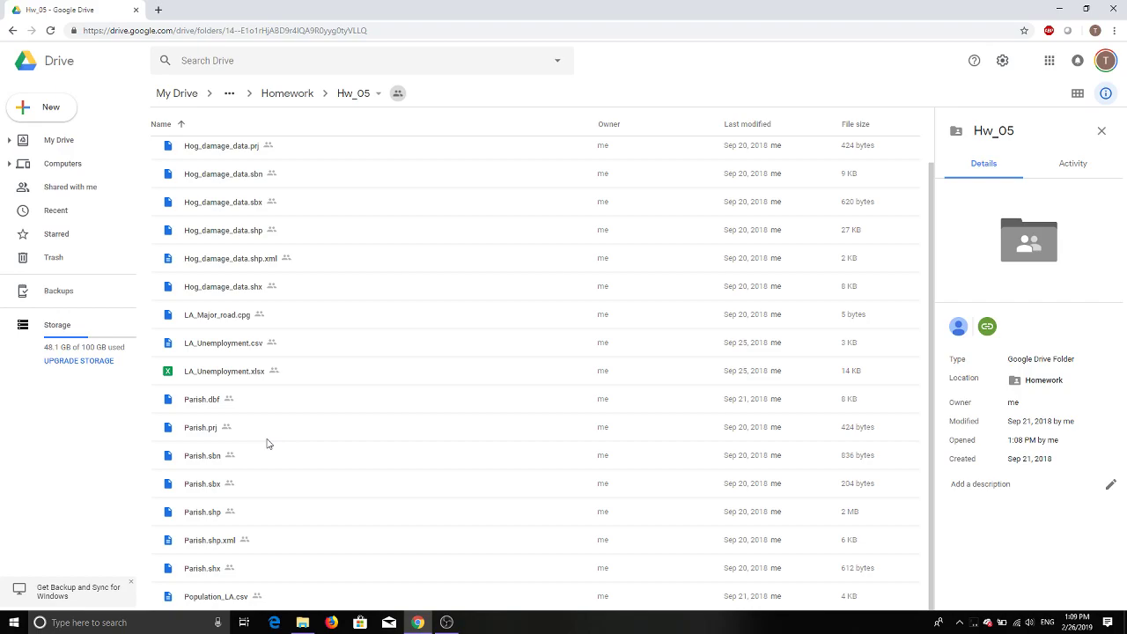
scroll(268, 443, "up", 1)
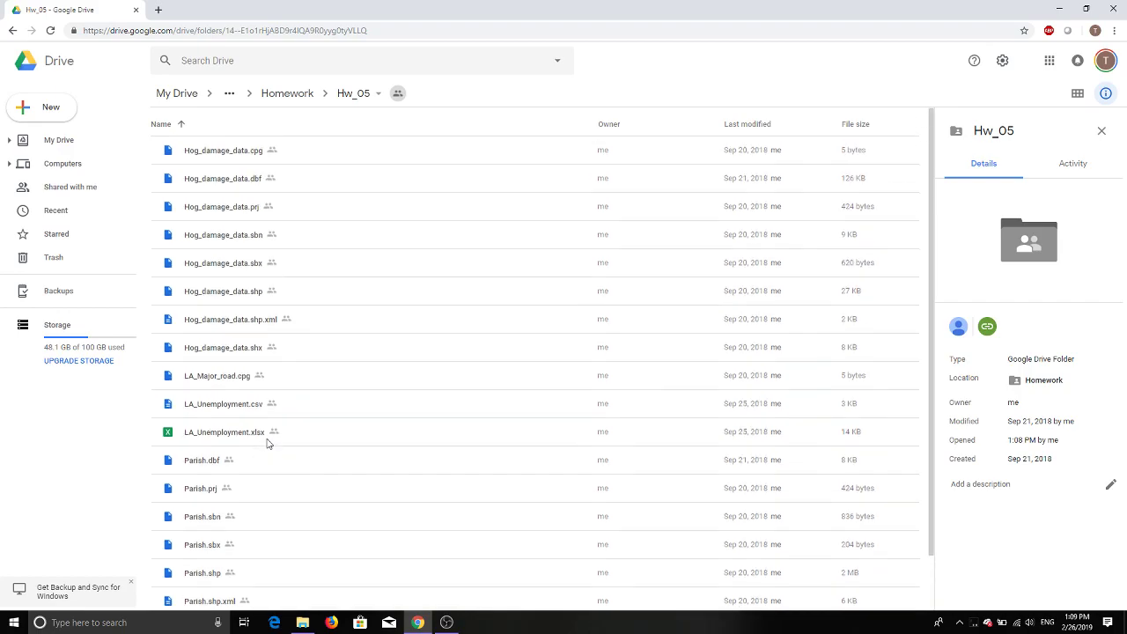
scroll(269, 444, "down", 1)
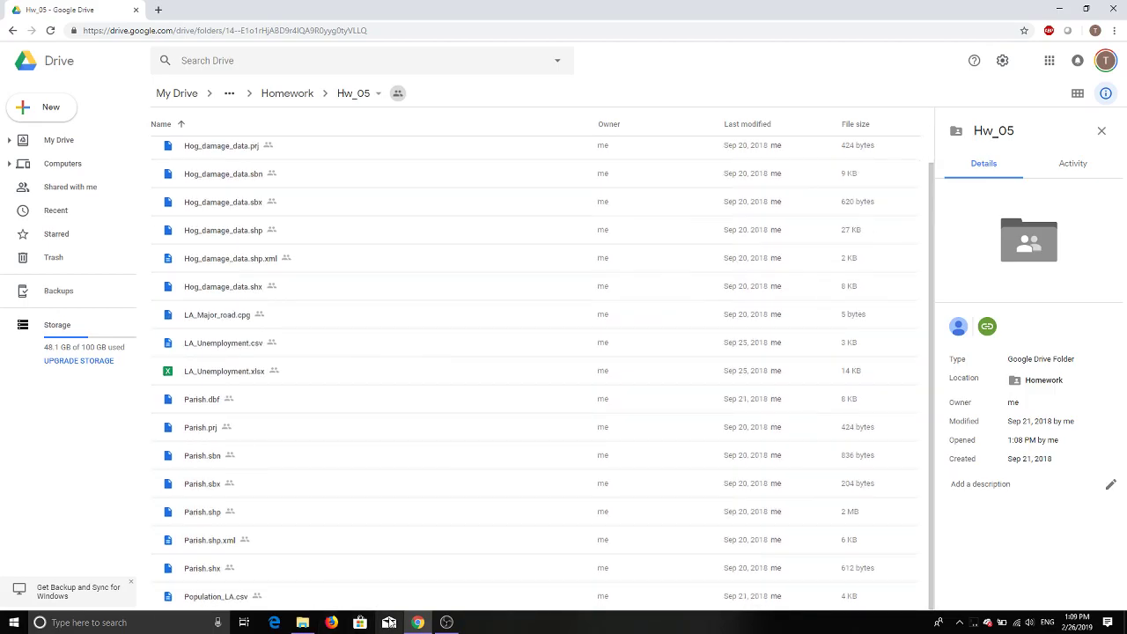
Return to the Daily Task 2/26/2019 page and open the local Google Drive Collaborations folder in File Explorer
left_click(13, 30)
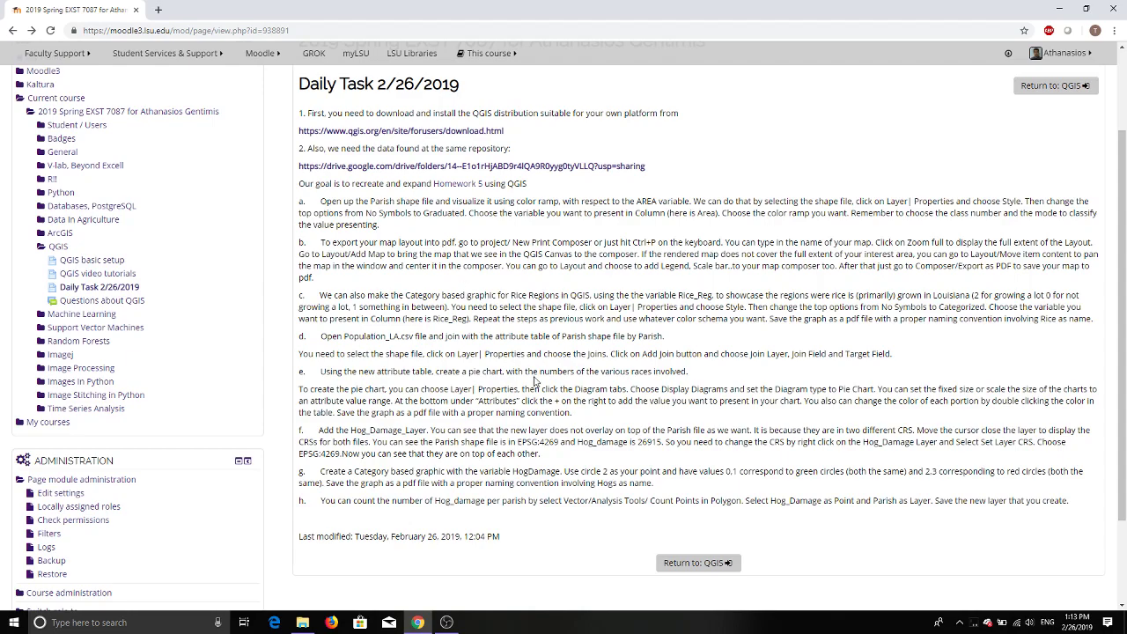
left_click(302, 623)
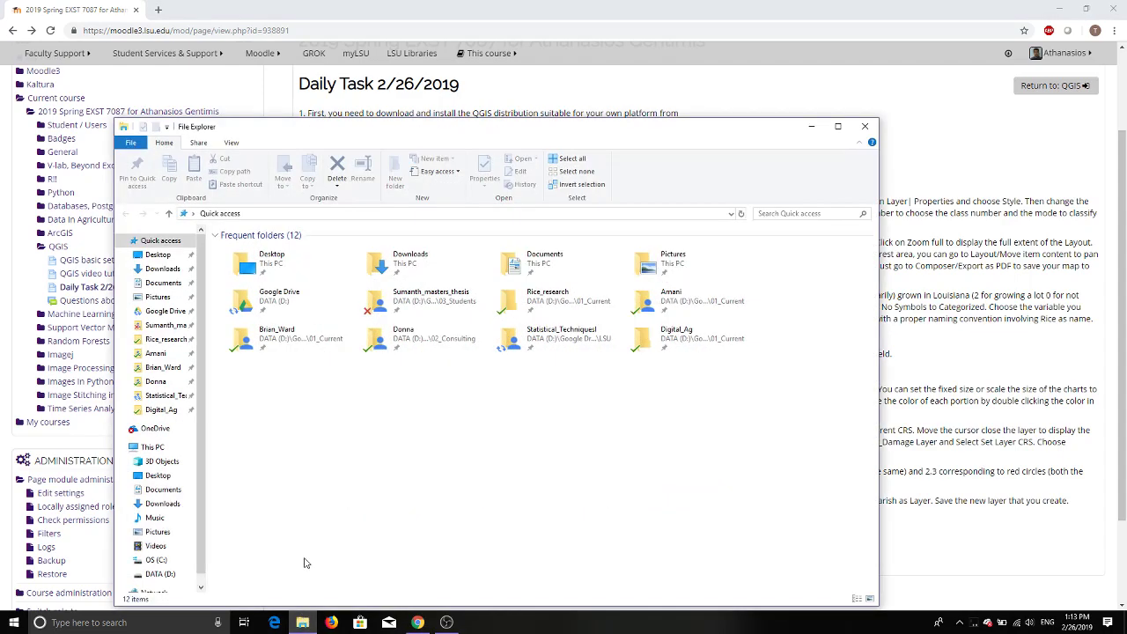
left_click(167, 312)
left_click(316, 279)
double_click(316, 279)
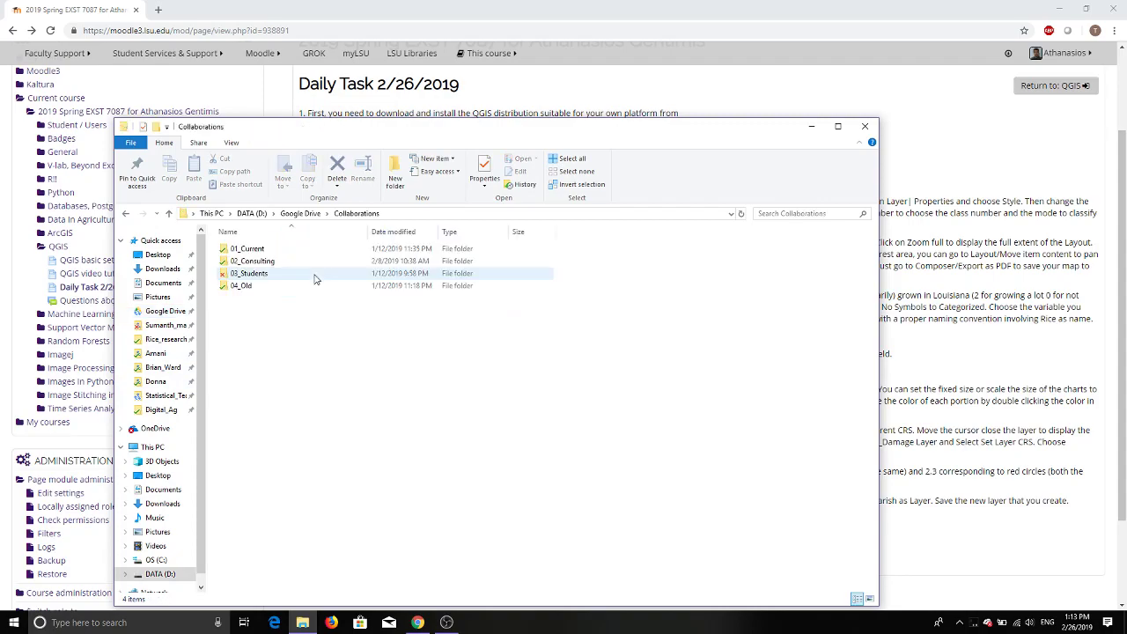
Browse from Collaborations through 01_Current, Digital_Ag, Digital_Ag_Class_F2018 and Homework to open the Hw_05 folder
double_click(250, 261)
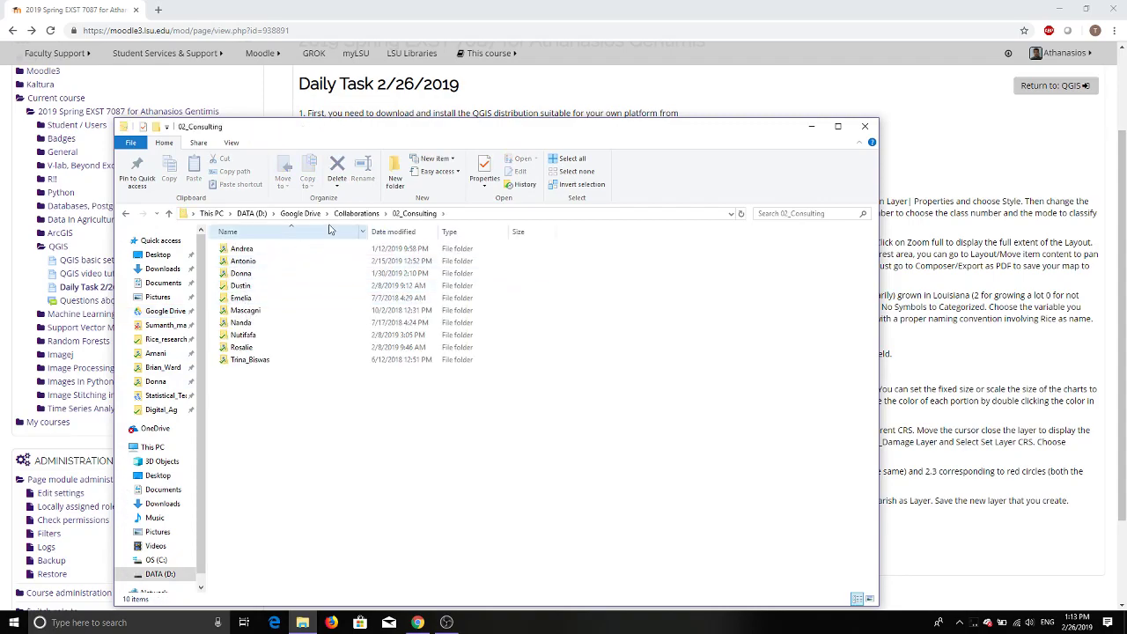
left_click(357, 214)
left_click(249, 250)
double_click(249, 250)
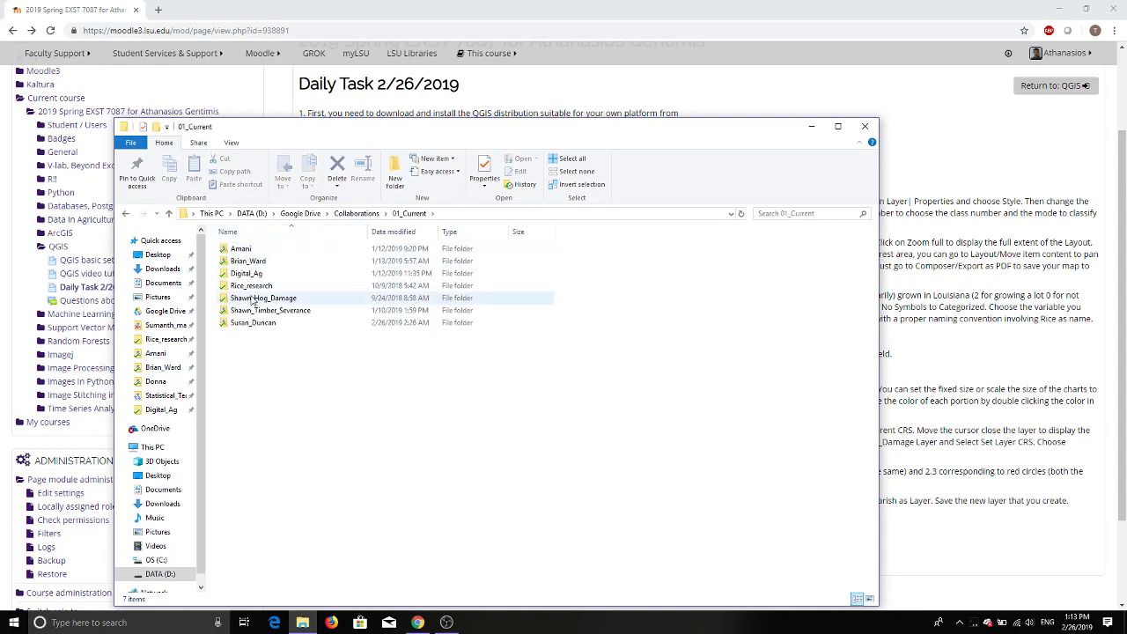
double_click(251, 274)
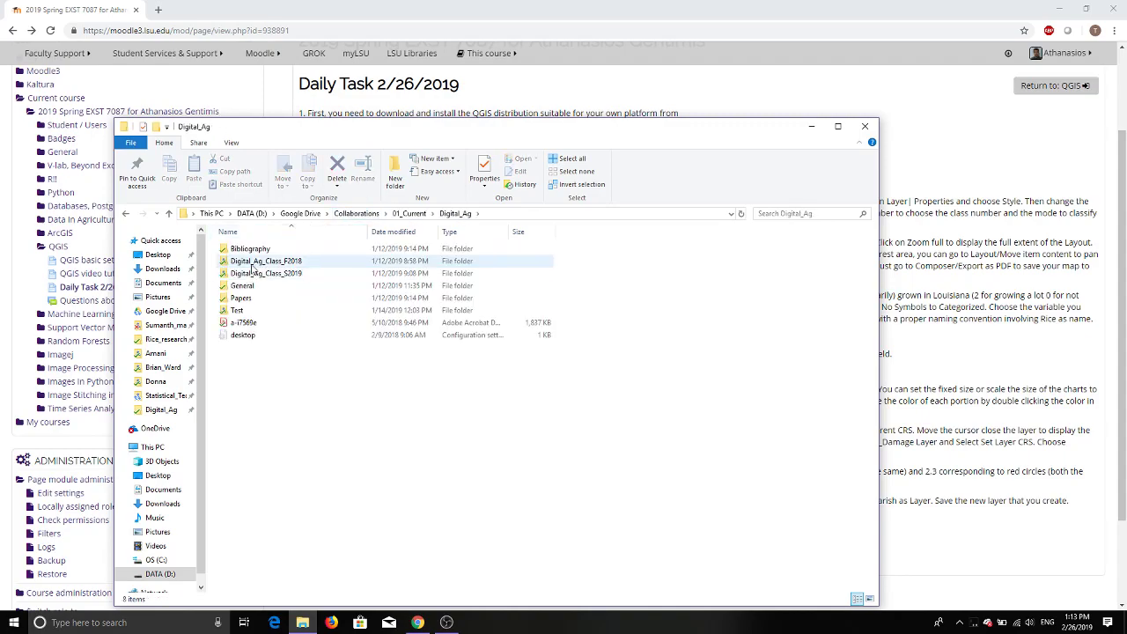
double_click(249, 262)
double_click(247, 250)
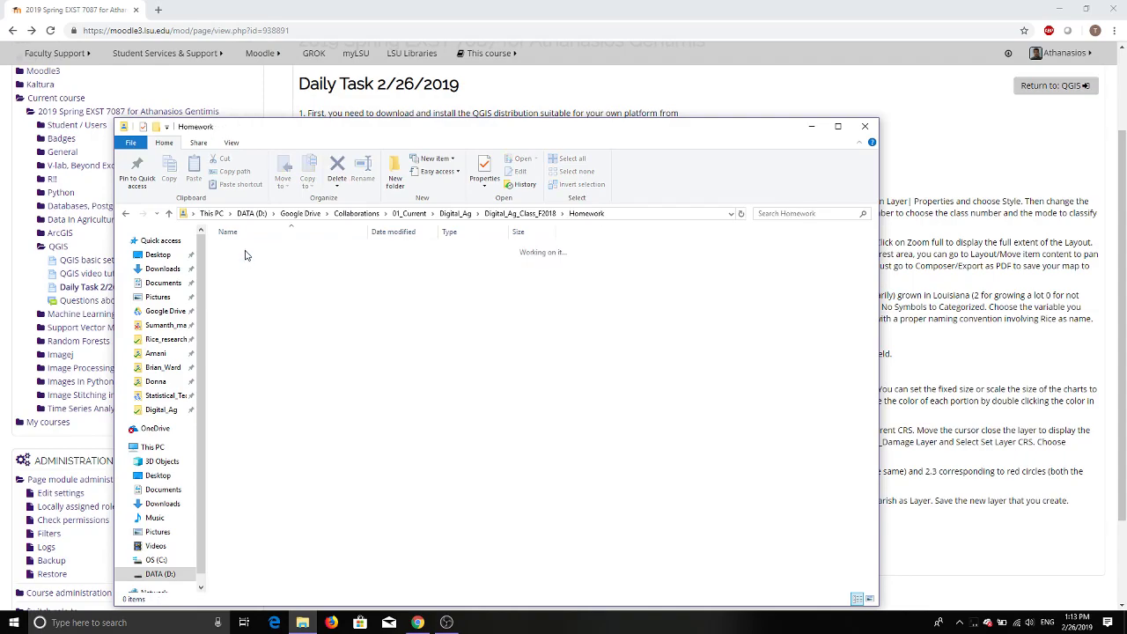
double_click(242, 303)
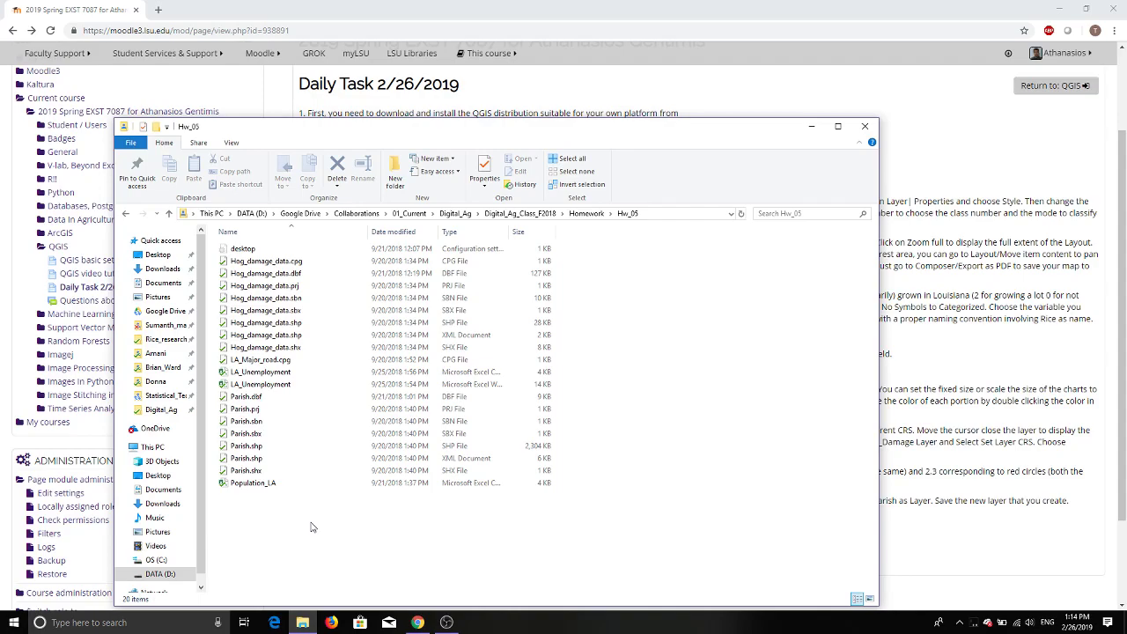
Minimize the browser, move the Hw_05 folder window clear of the desktop shortcuts, and launch QGIS Desktop 3.2.3
left_click(1058, 9)
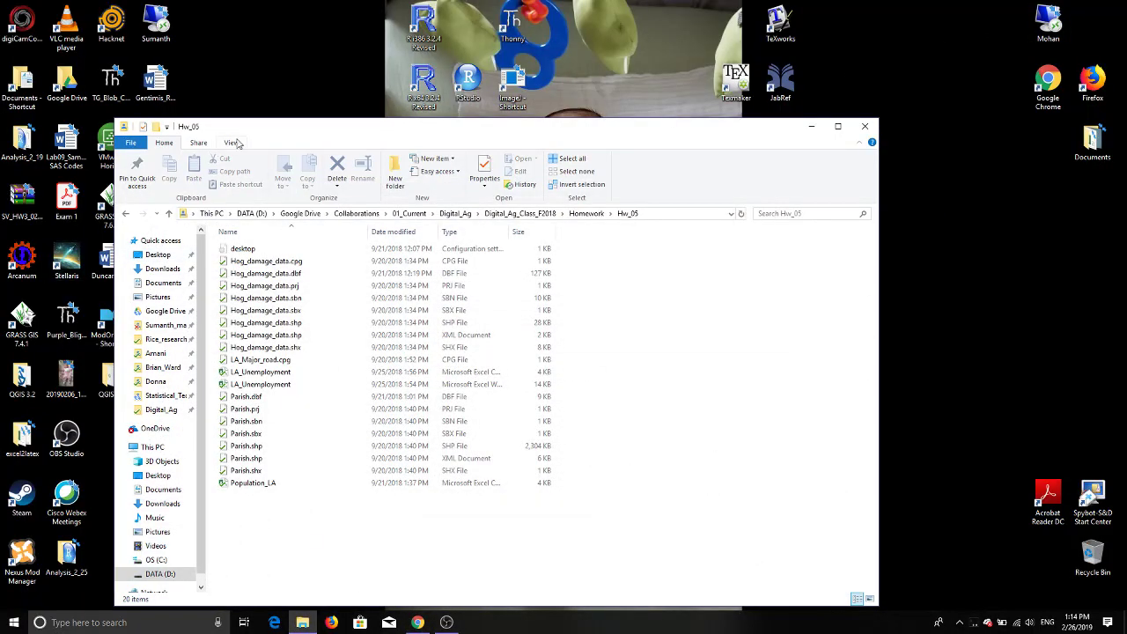
left_click_drag(291, 126, 400, 97)
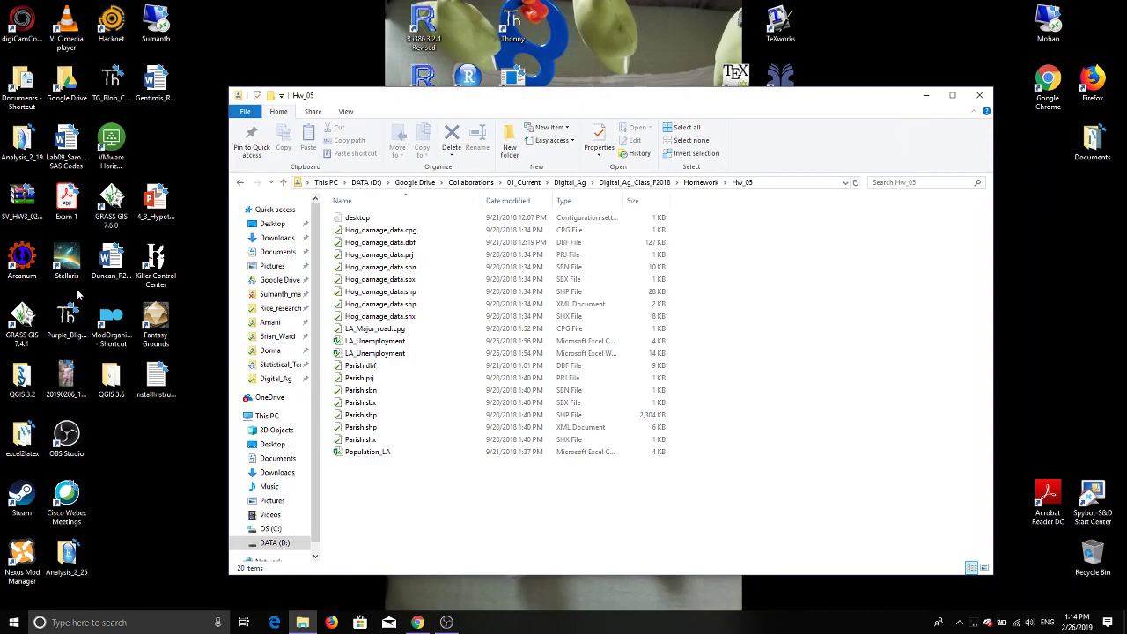
left_click(89, 623)
type("q")
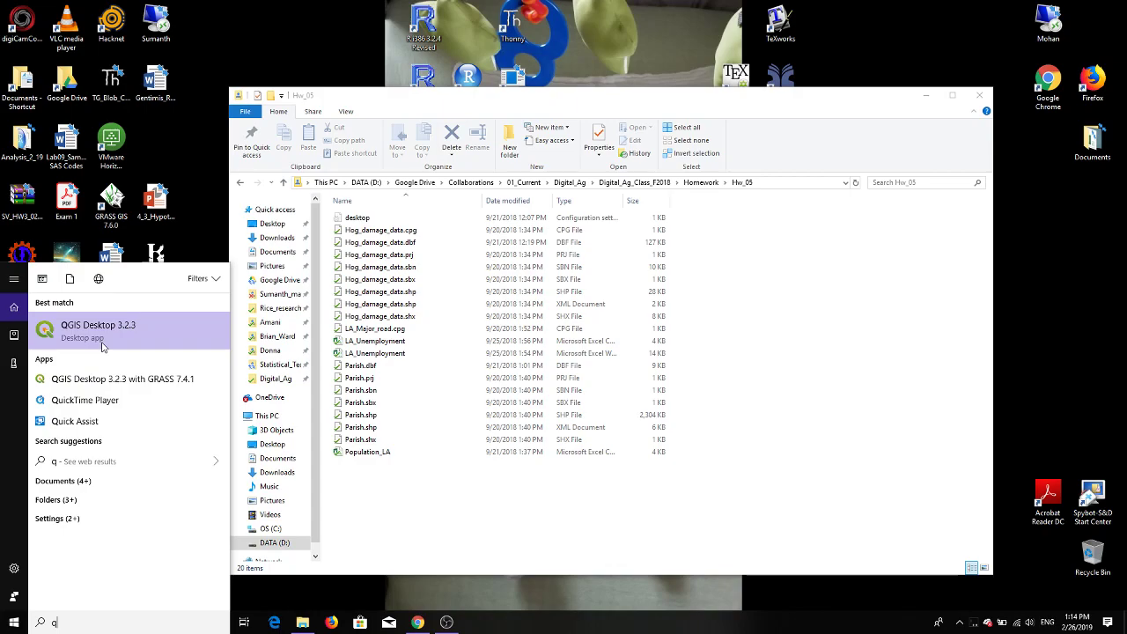
left_click(101, 346)
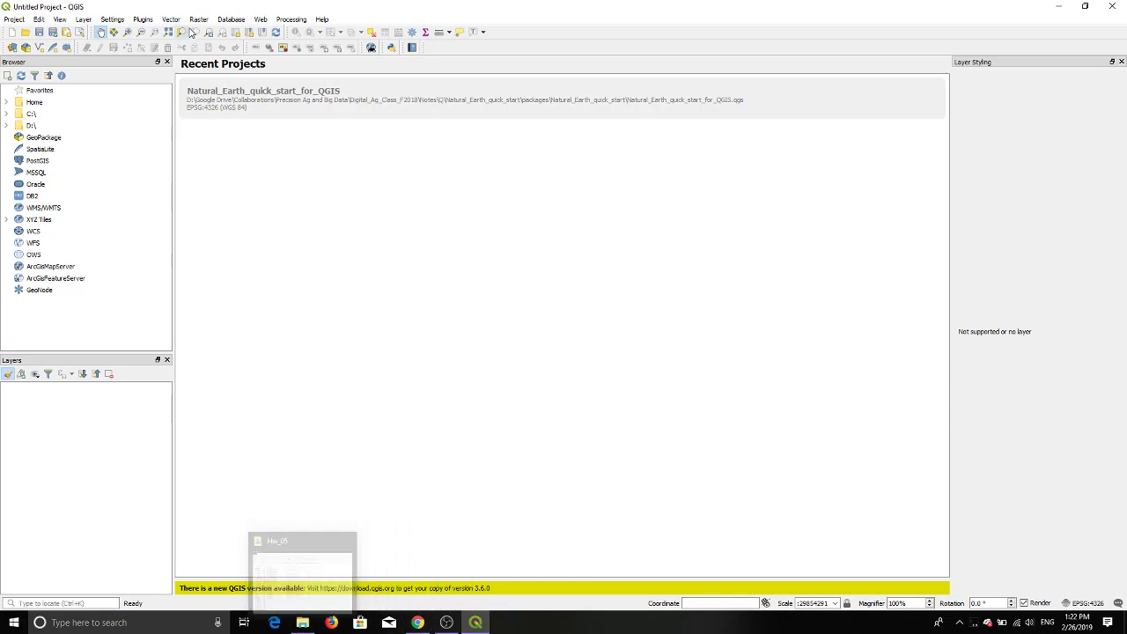
Open the Data Source Manager, review the available layer source types, and close it without adding data
left_click(83, 20)
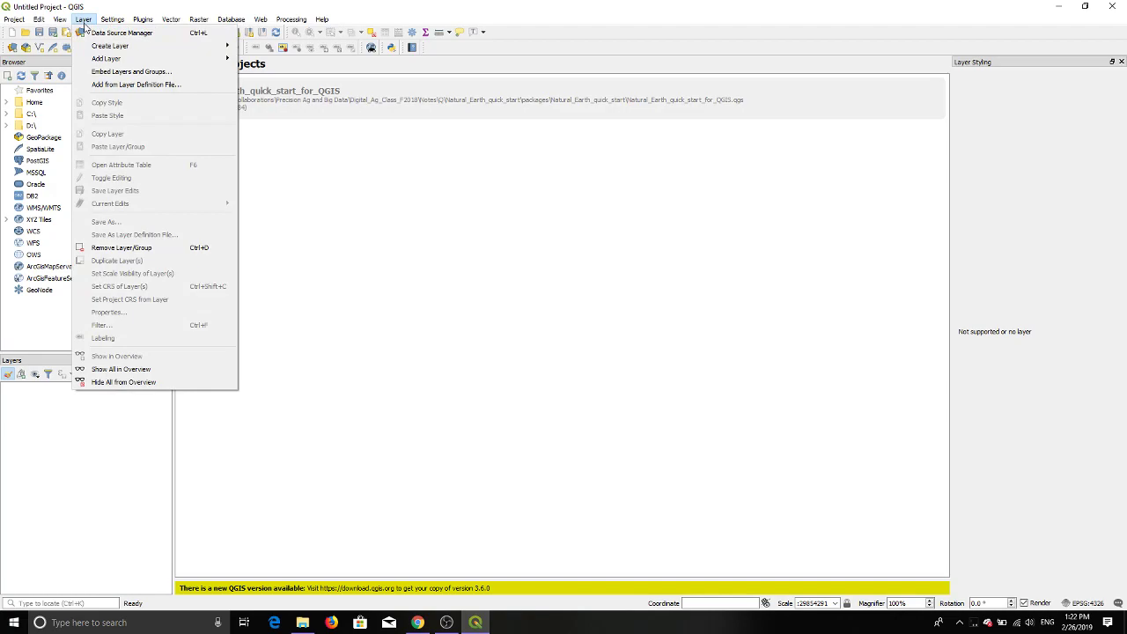
left_click(123, 32)
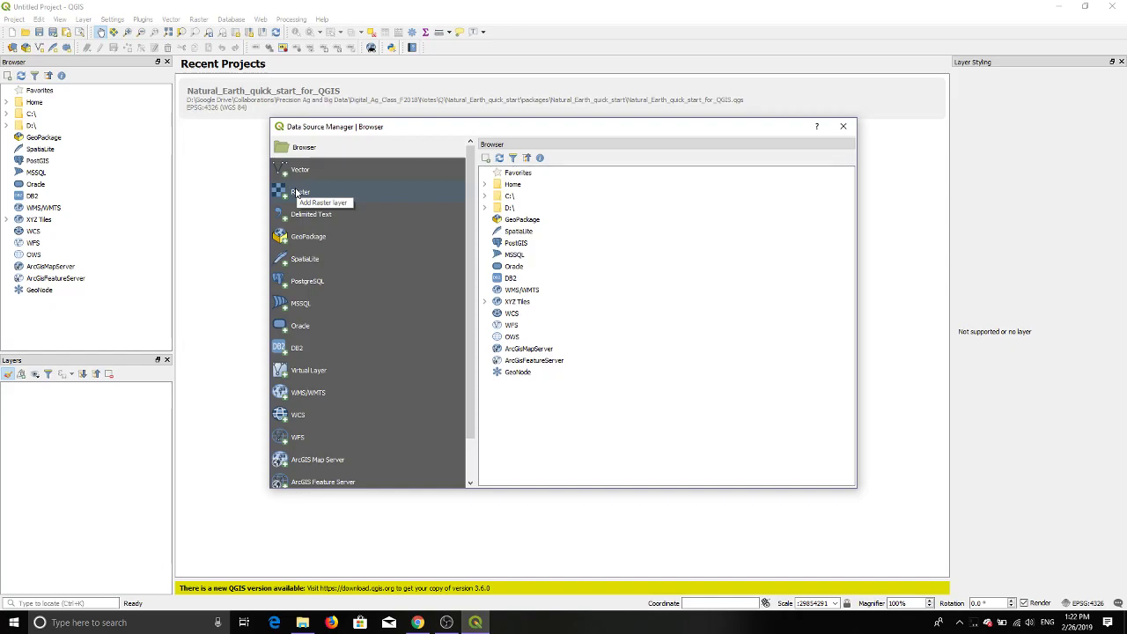
left_click(843, 128)
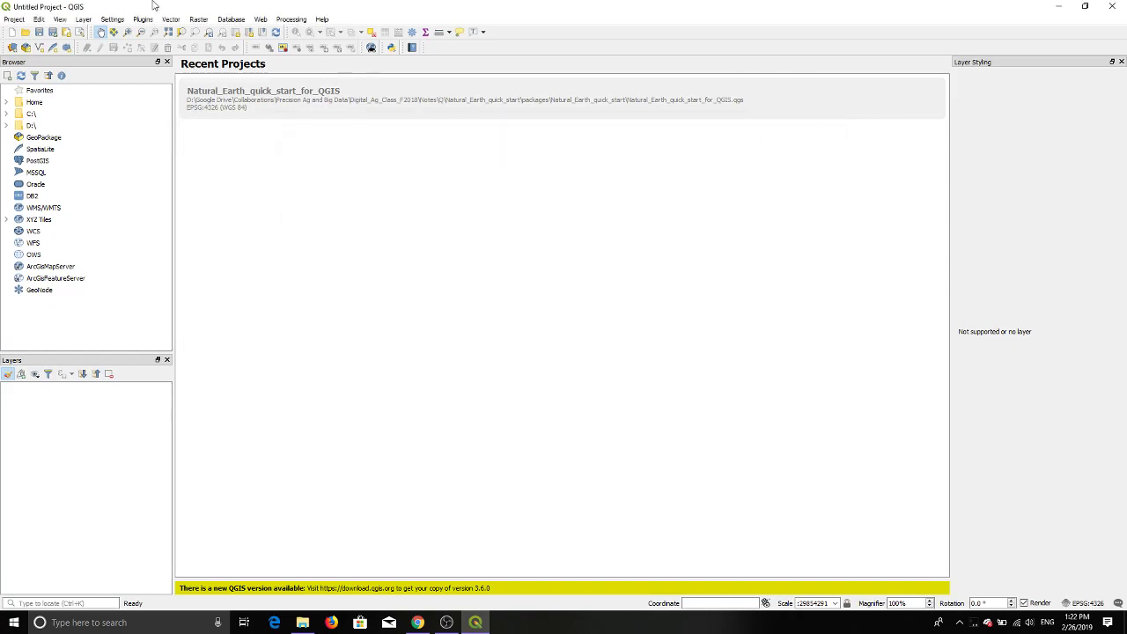
left_click(89, 21)
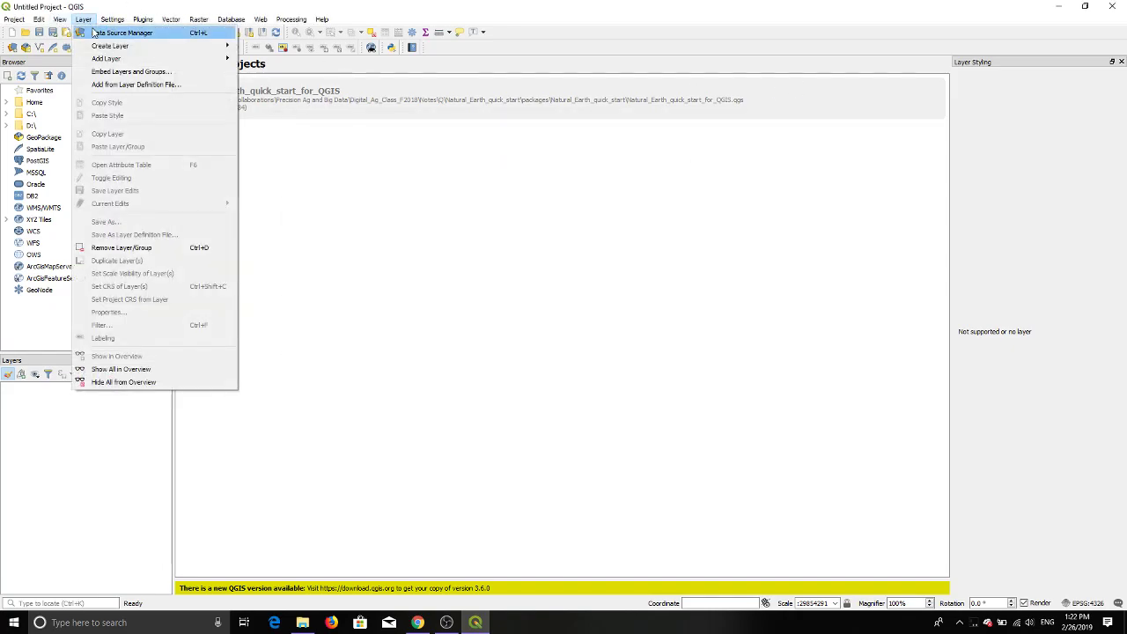
left_click(379, 276)
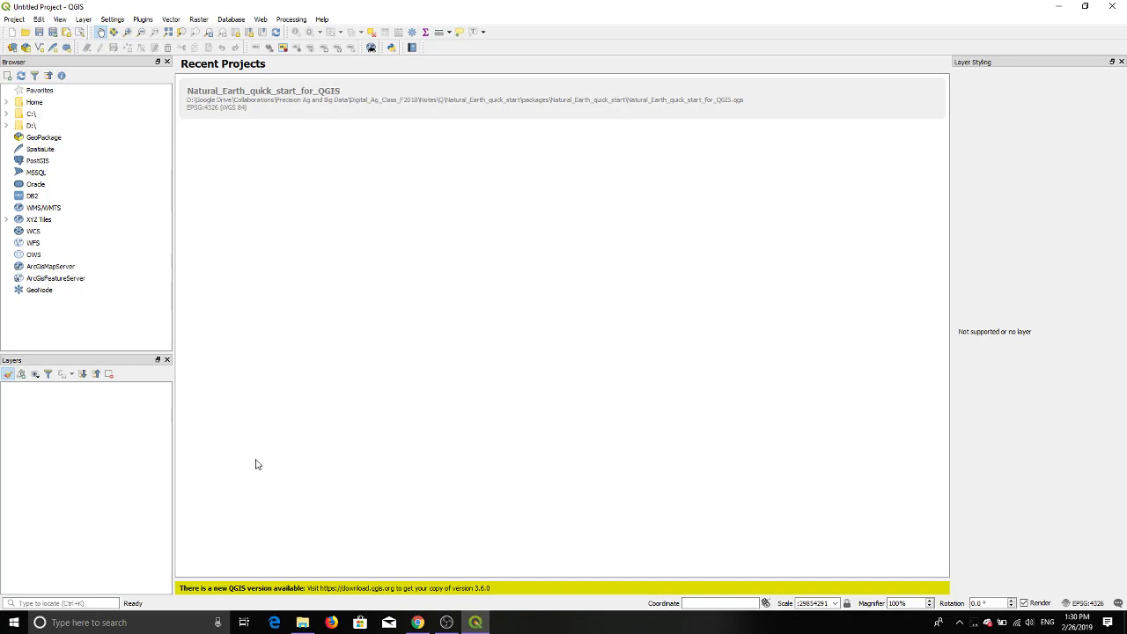
Check the Hw_05 folder location in File Explorer, then expand D:\, Google Drive and Collaborations in the QGIS Data Source Manager
left_click(301, 624)
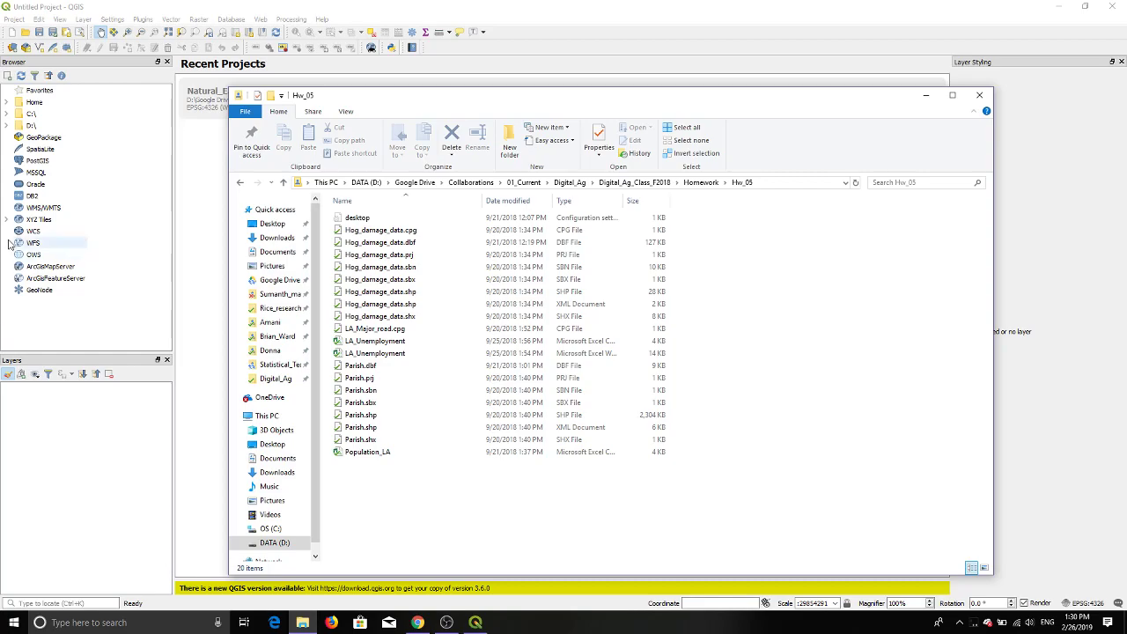
left_click(199, 5)
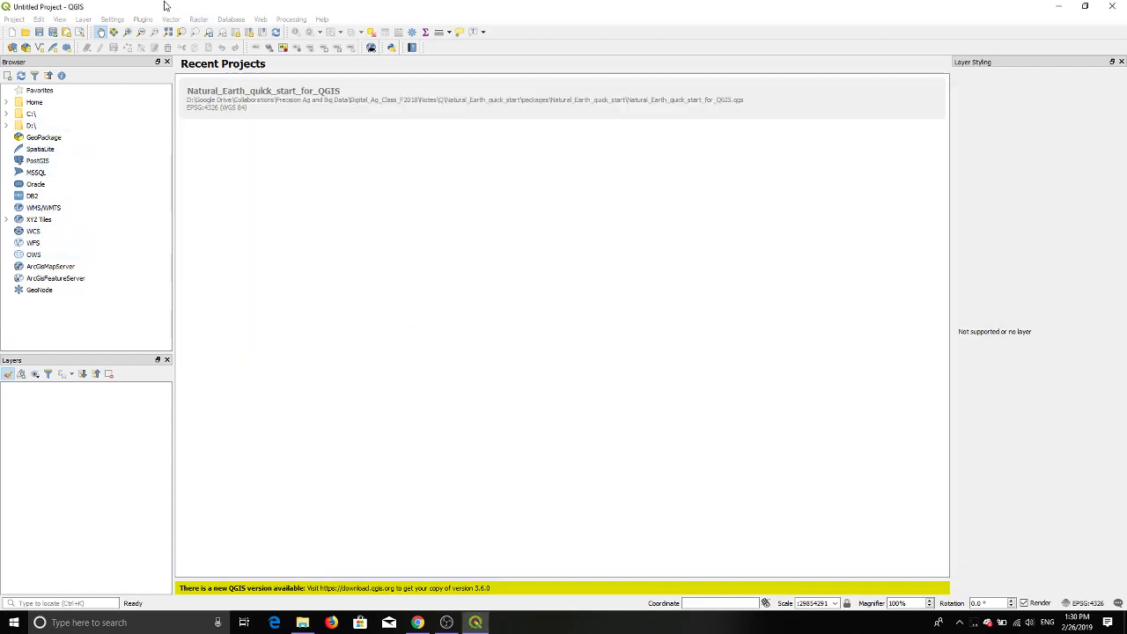
left_click(83, 19)
left_click(101, 33)
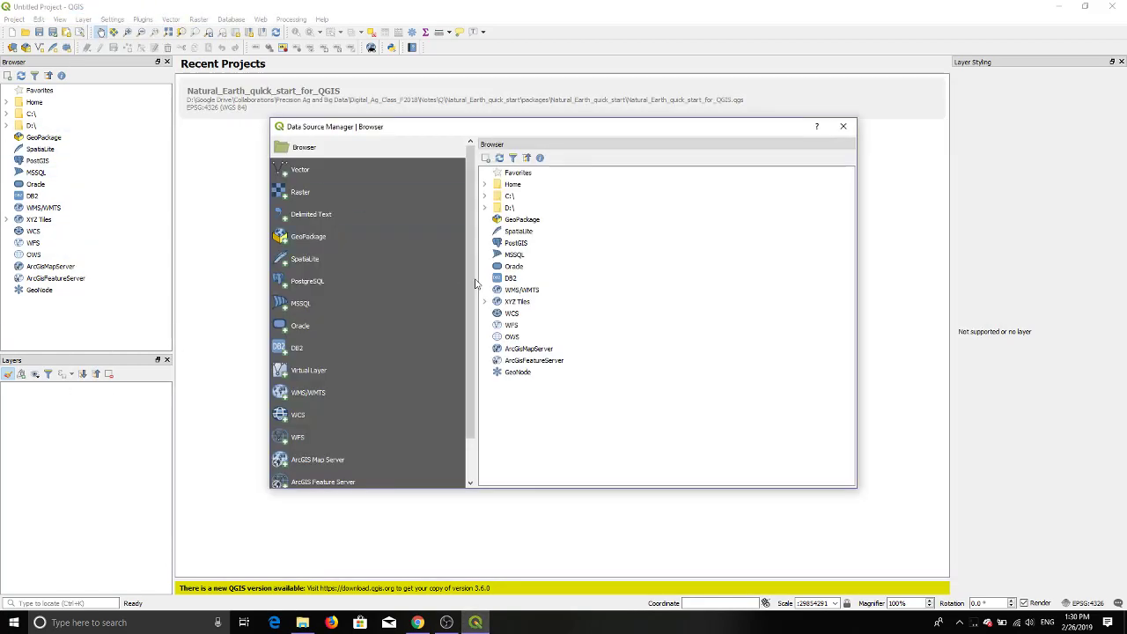
double_click(511, 207)
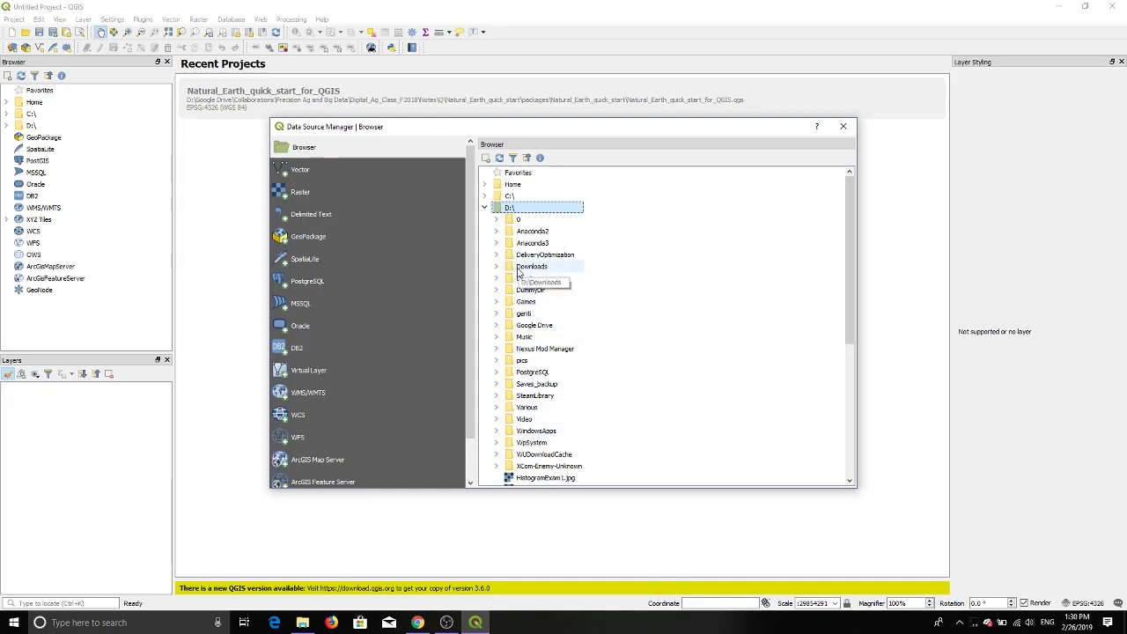
double_click(534, 325)
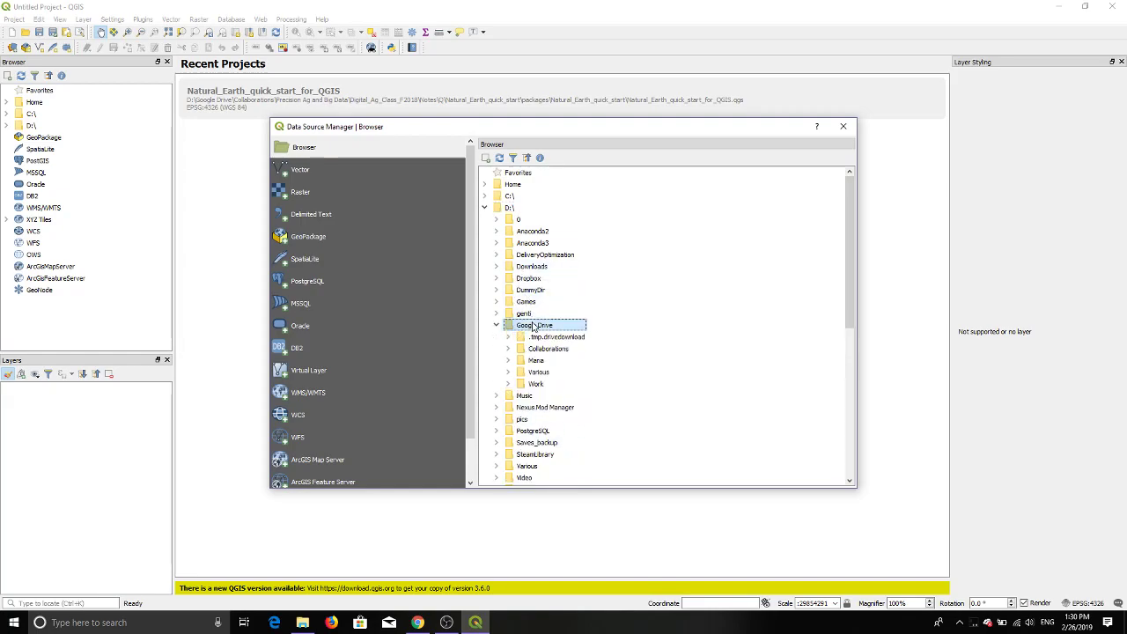
double_click(537, 348)
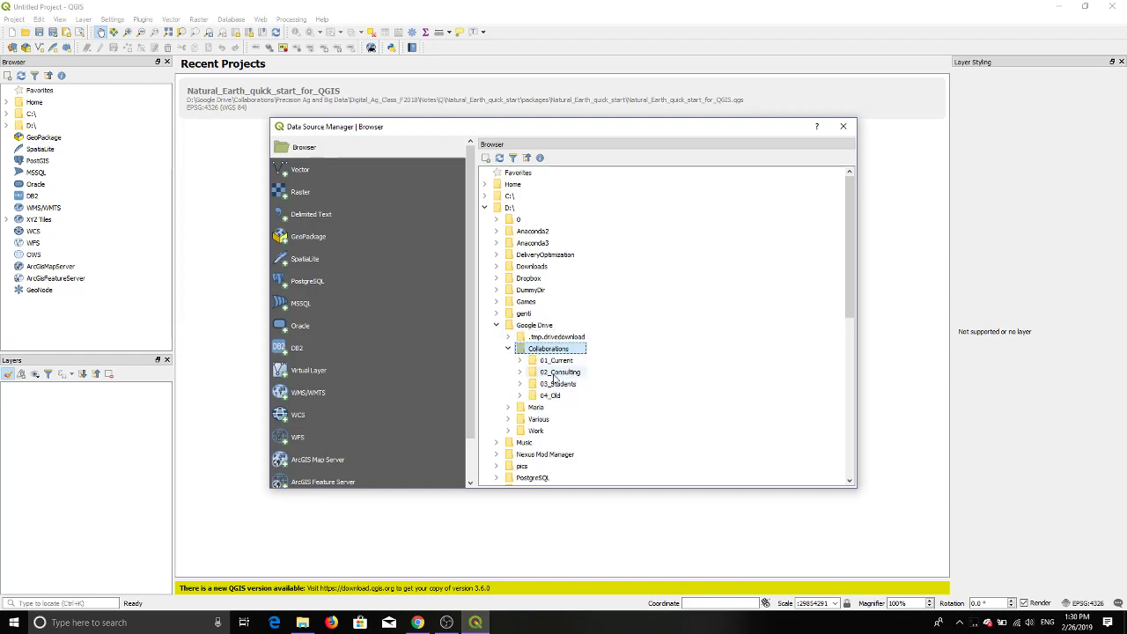
Expand 01_Current, Digital_Ag and Digital_Ag_Class_F2018 within the Collaborations folder
left_click(554, 375)
double_click(555, 361)
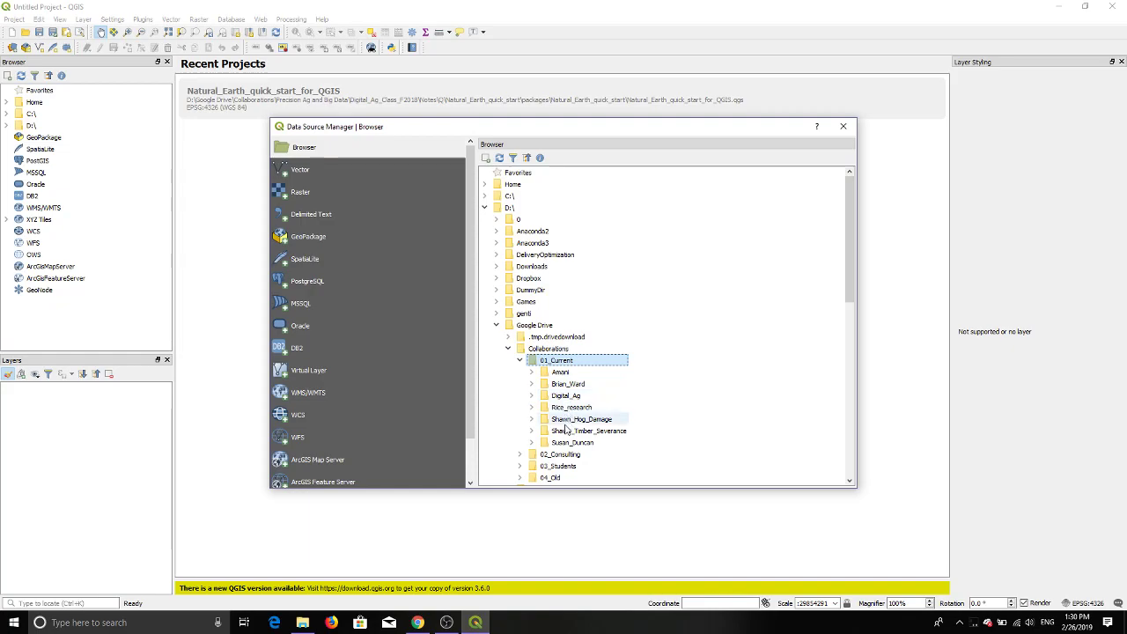
double_click(565, 395)
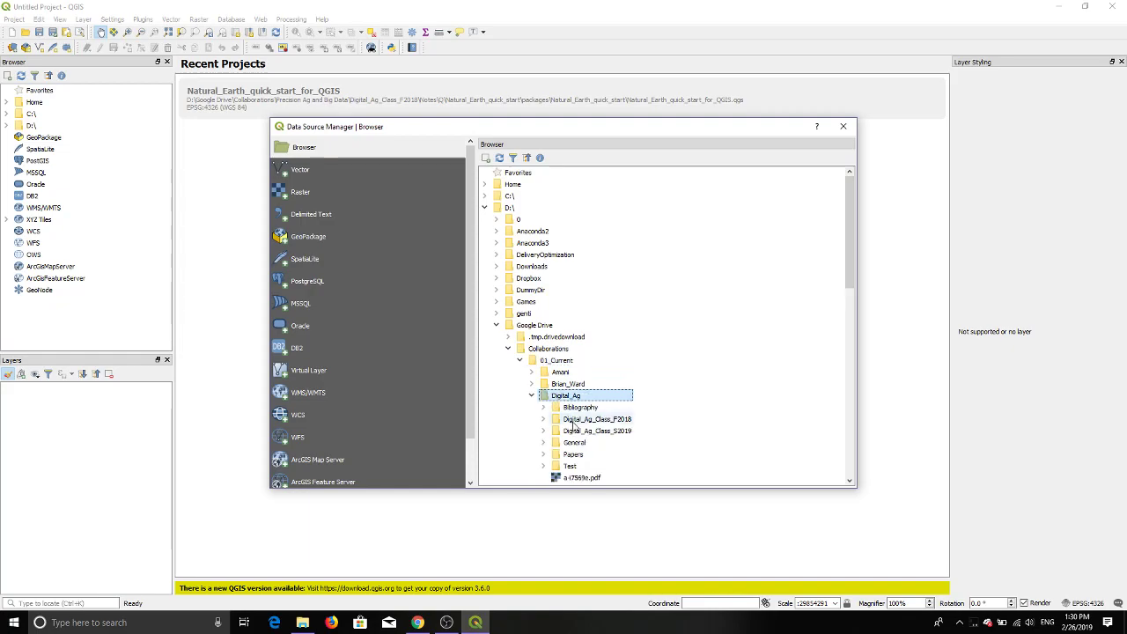
double_click(573, 420)
left_click(577, 430)
scroll(581, 396, "down", 2)
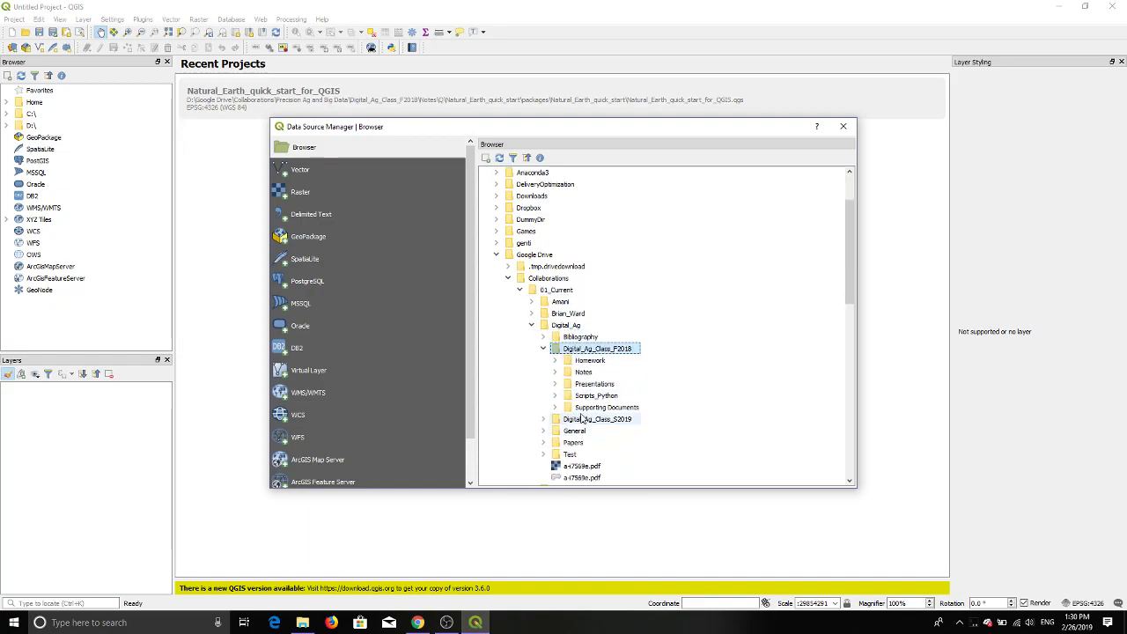
Expand the Homework folder of Digital_Ag_Class_F2018 and its Hw_05 subfolder to list the data files
double_click(588, 361)
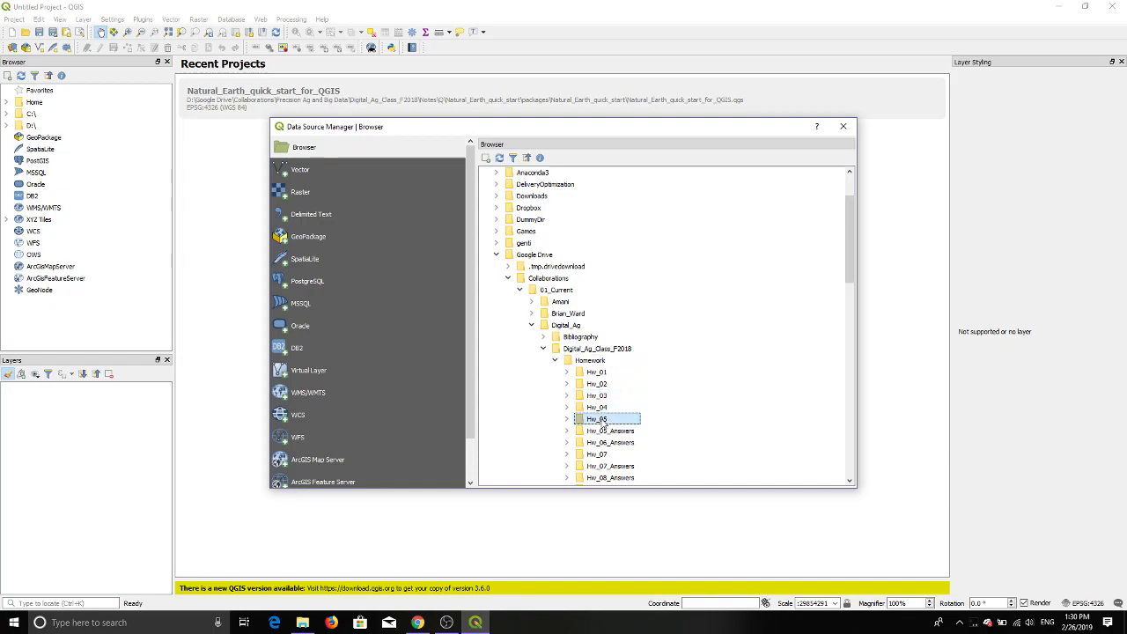
scroll(603, 422, "down", 8)
scroll(602, 421, "down", 9)
scroll(592, 412, "up", 11)
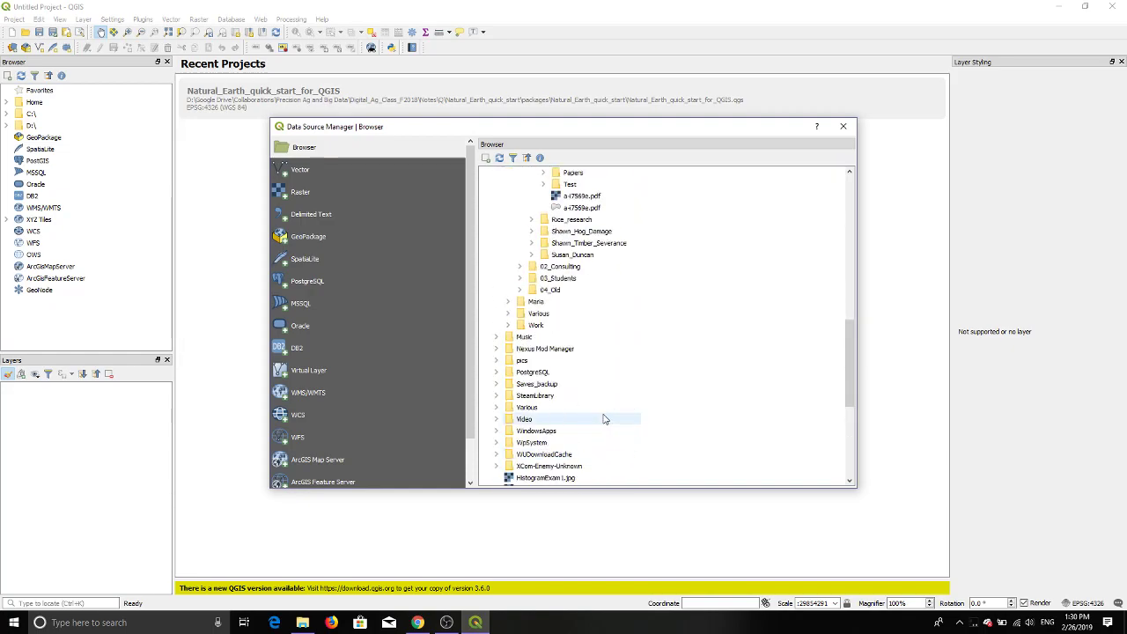
scroll(587, 409, "up", 7)
scroll(581, 352, "down", 6)
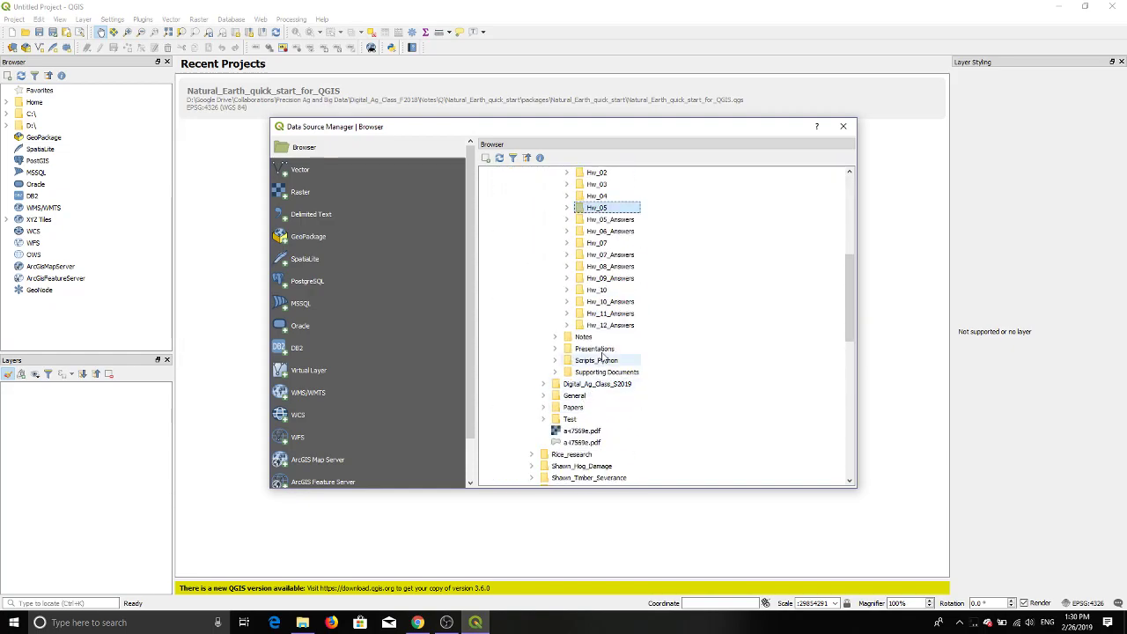
double_click(595, 209)
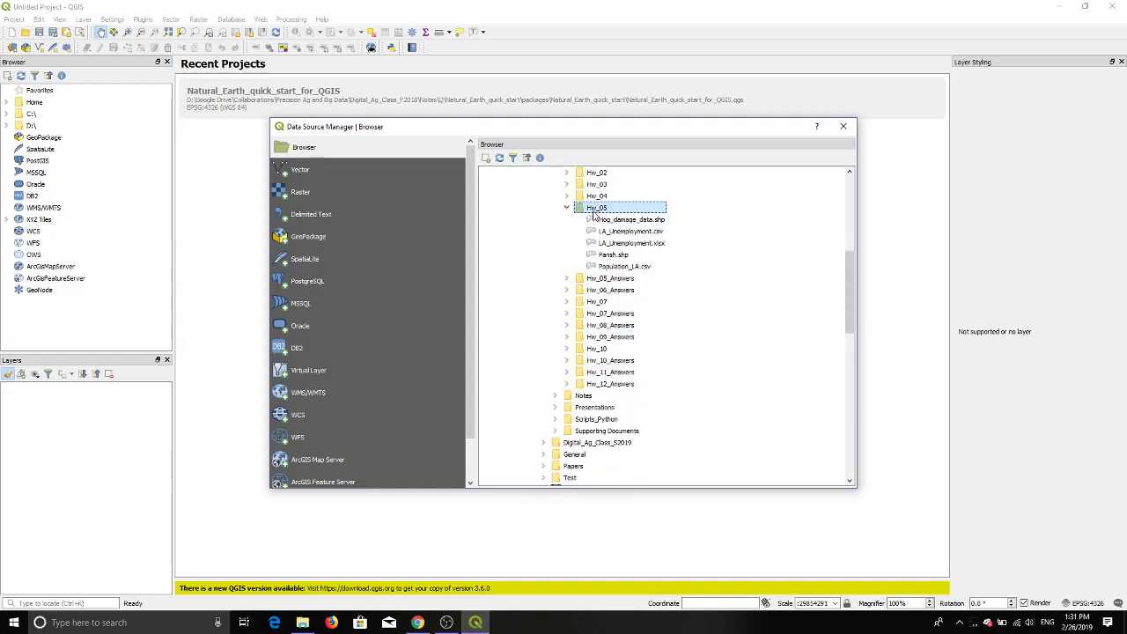
Add Hog_damage_data.shp and Parish.shp from Hw_05 to the project as layers and close the Data Source Manager
double_click(606, 221)
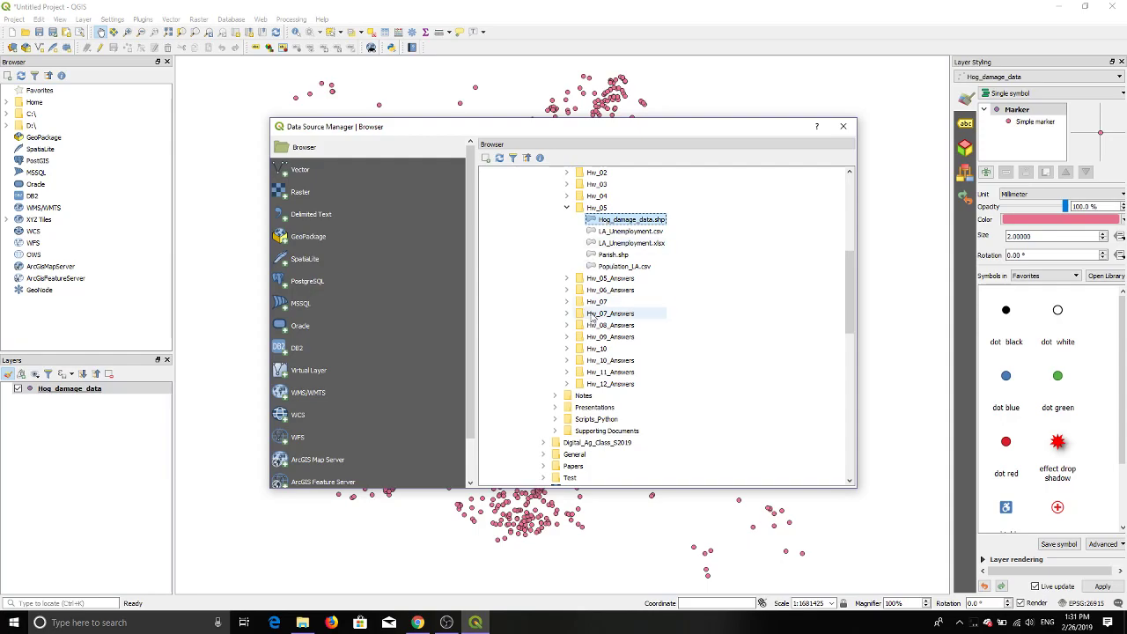
double_click(606, 255)
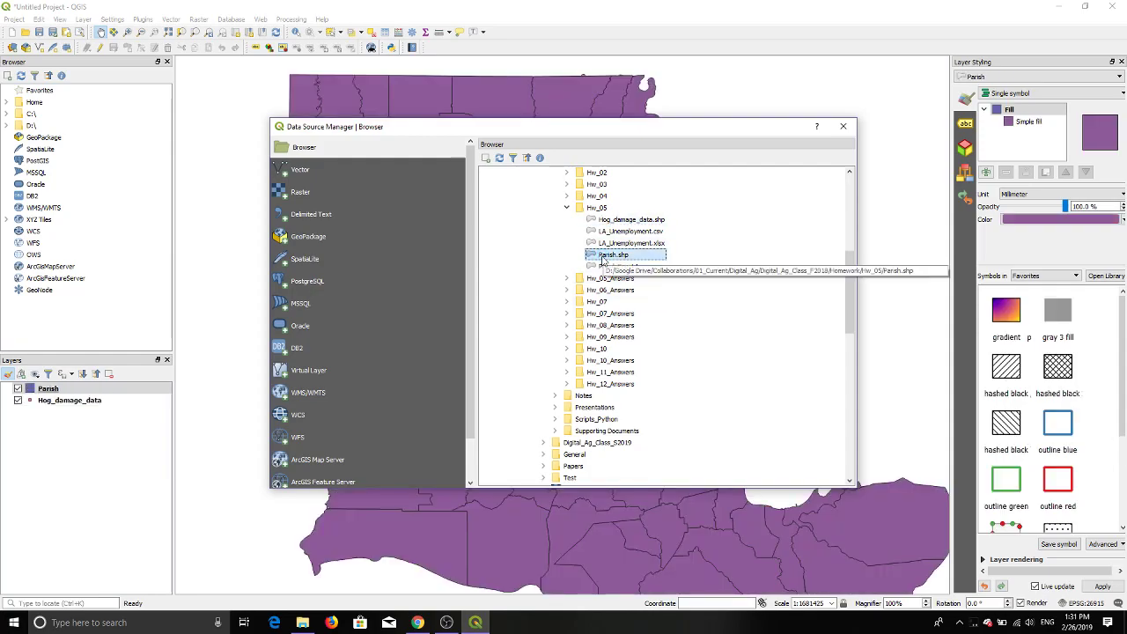
left_click_drag(575, 133, 702, 215)
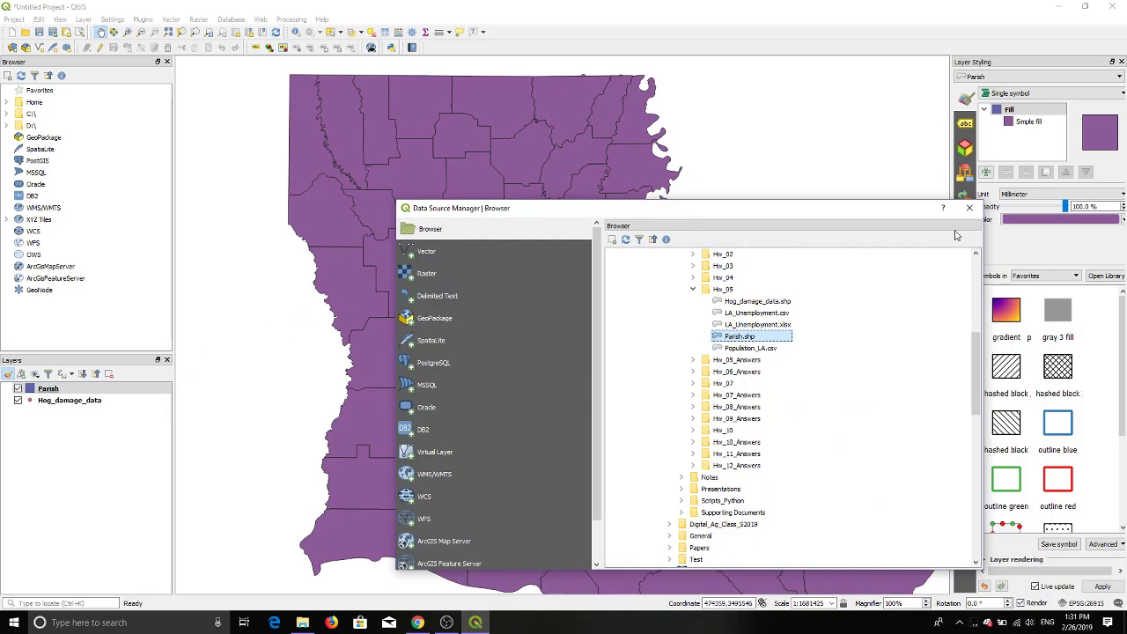
left_click(969, 208)
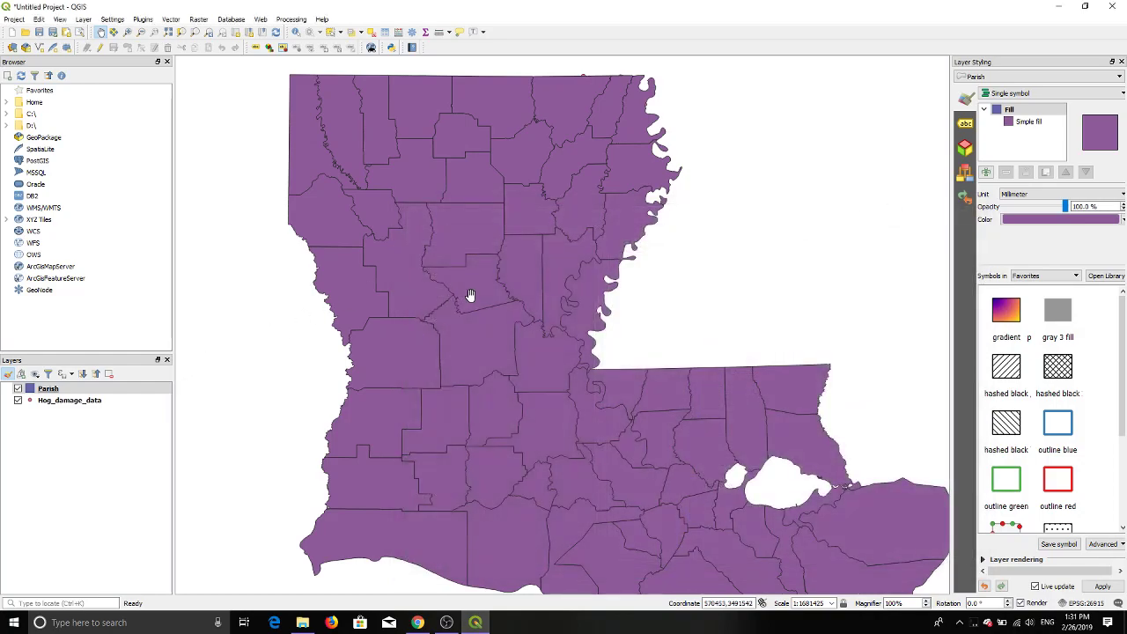
Remove the Parish and Hog_damage_data layers from the project, confirming each removal
key("Delete")
left_click(64, 395)
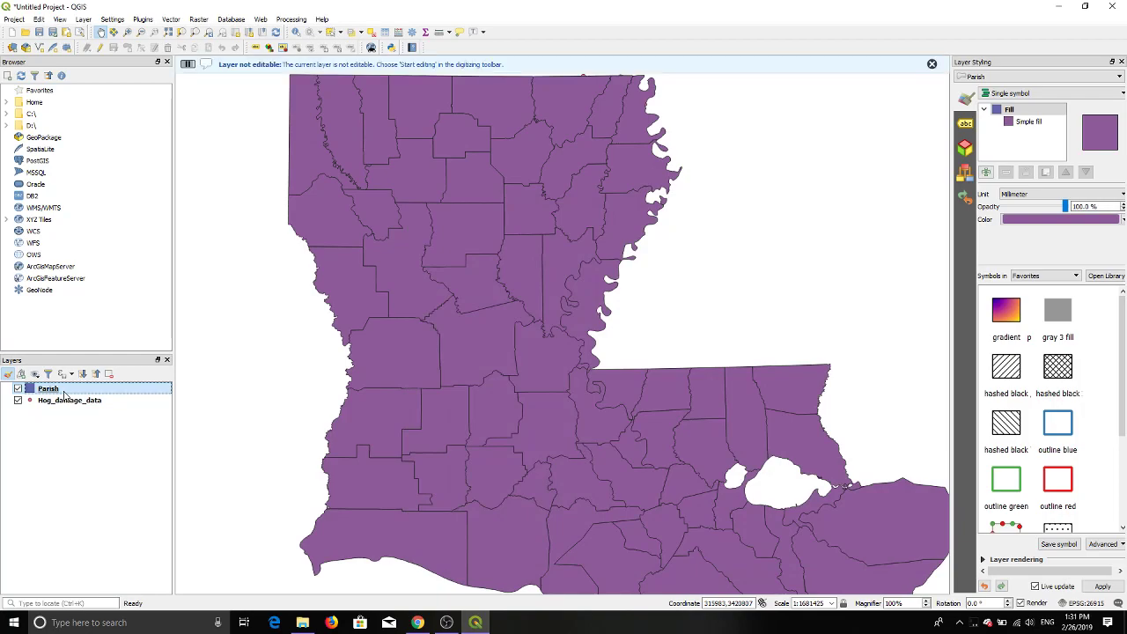
right_click(65, 395)
mouse_move(116, 604)
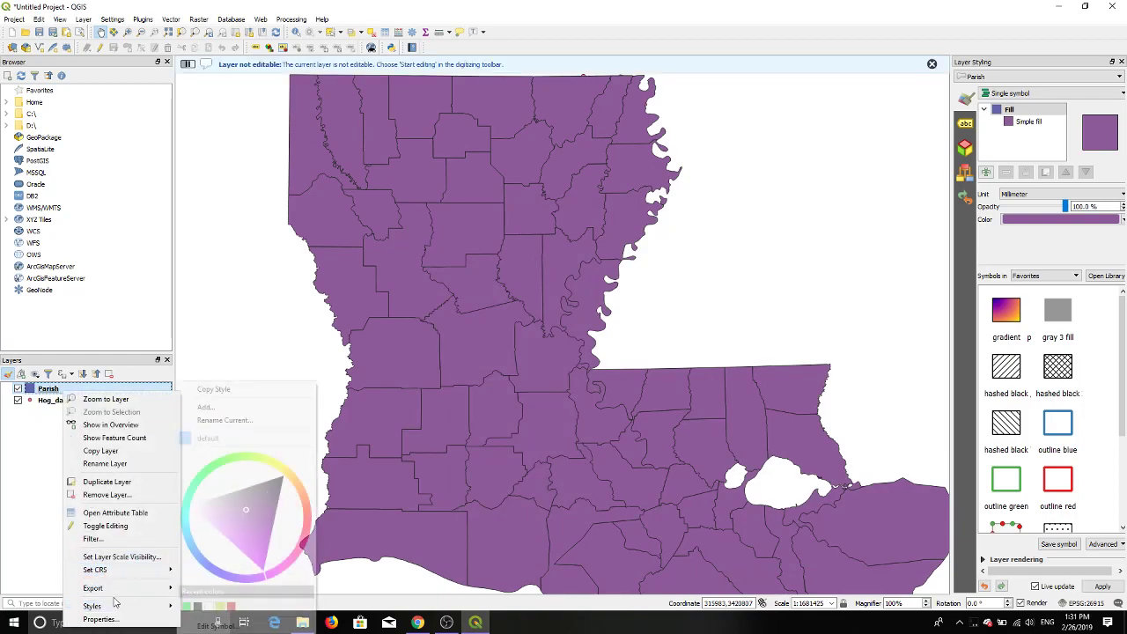
left_click(42, 389)
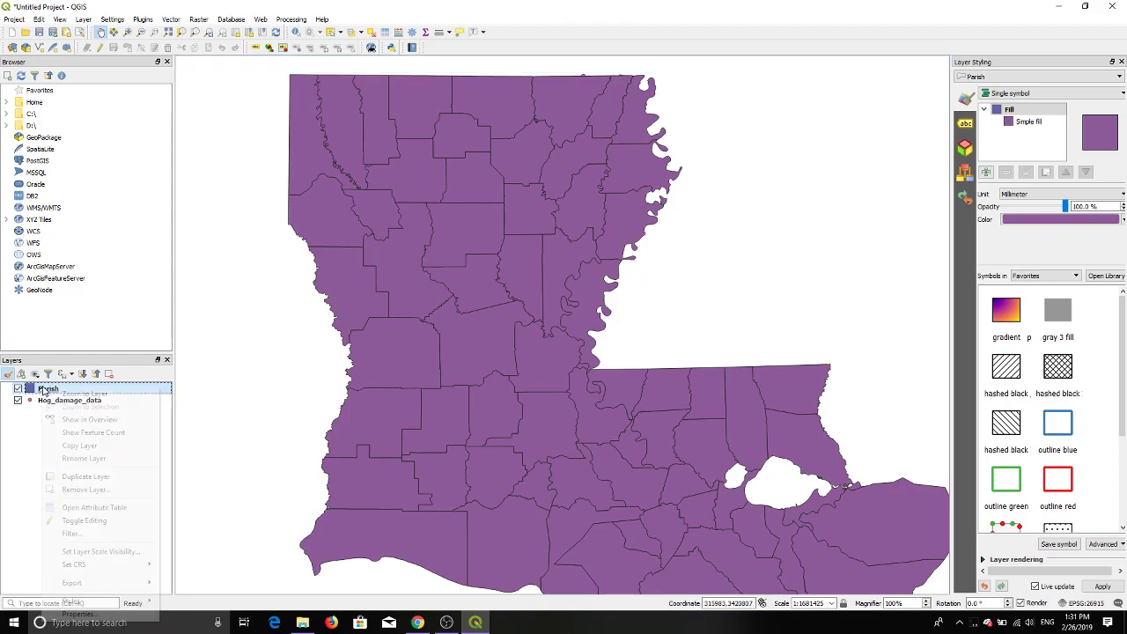
left_click(88, 490)
left_click(544, 326)
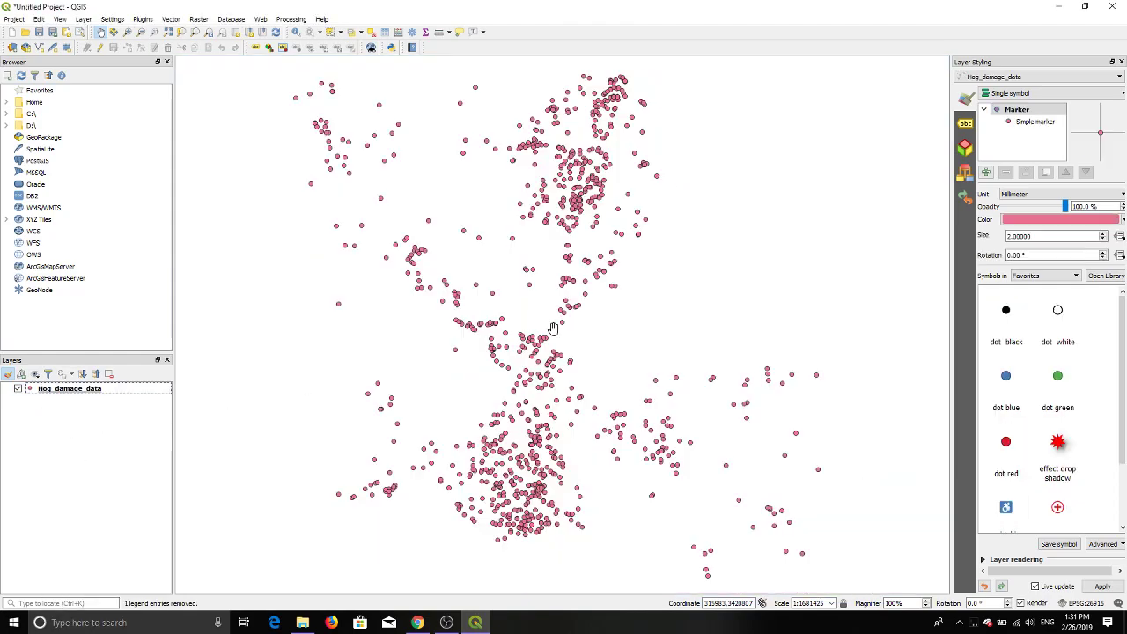
right_click(76, 390)
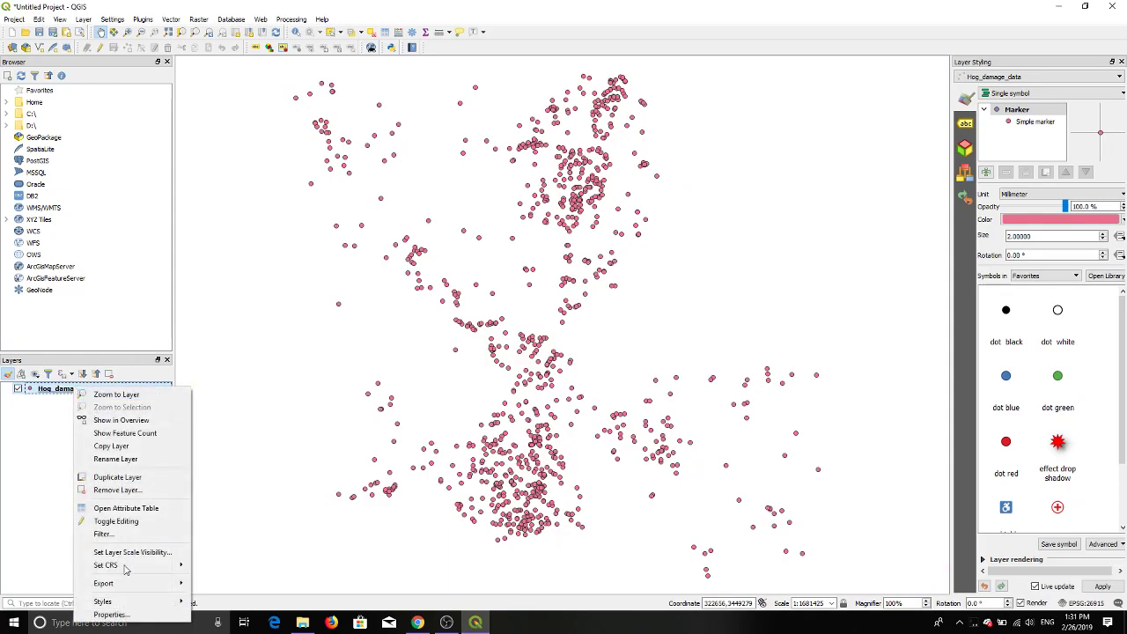
left_click(106, 490)
left_click(545, 325)
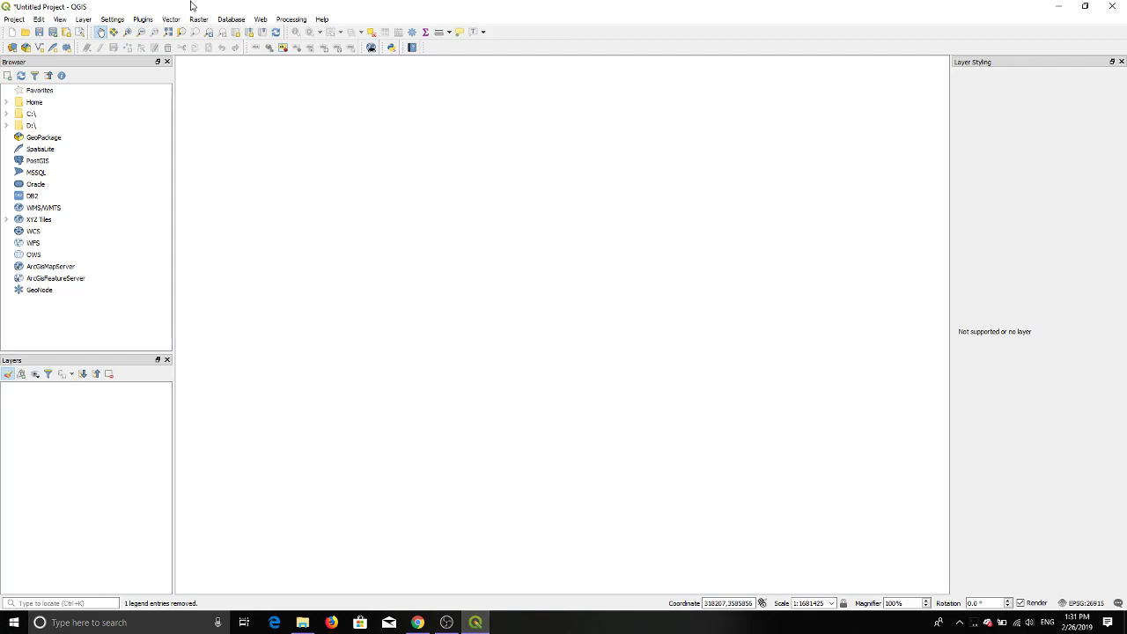
Add Parish.shp from the Hw_05 folder to the project through the Data Source Manager, then close the manager
left_click(84, 19)
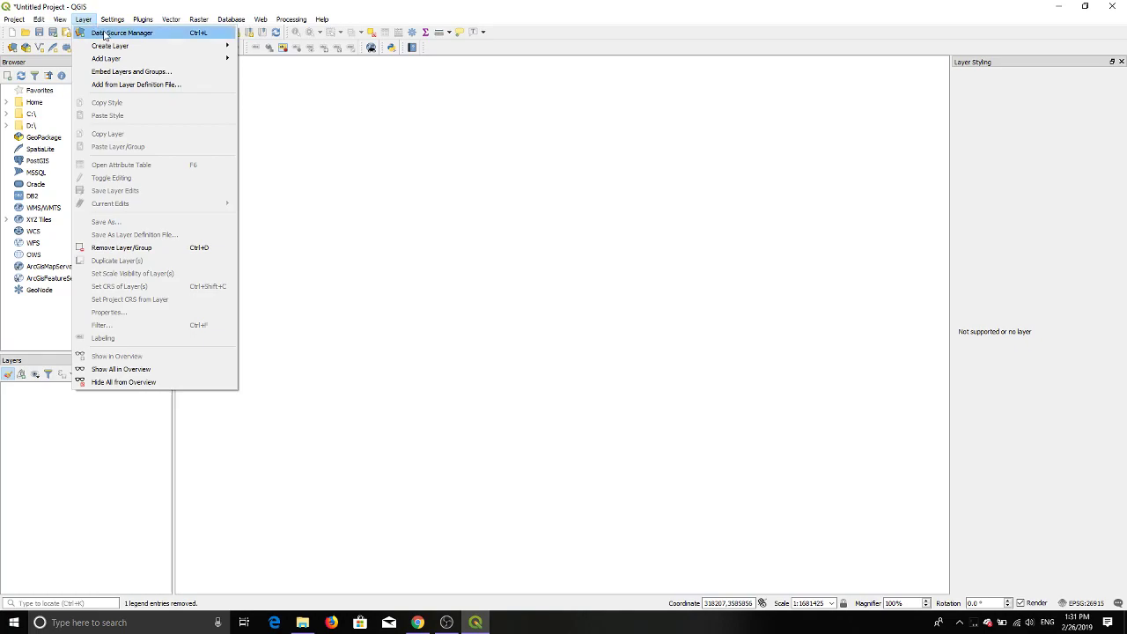
left_click(104, 33)
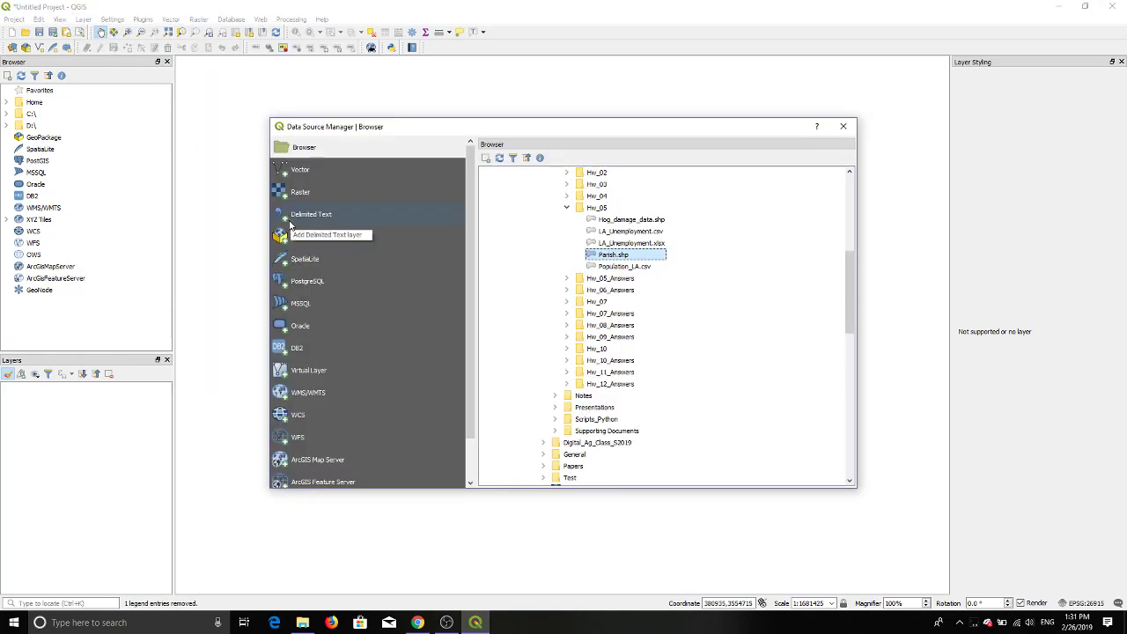
scroll(572, 331, "up", 8)
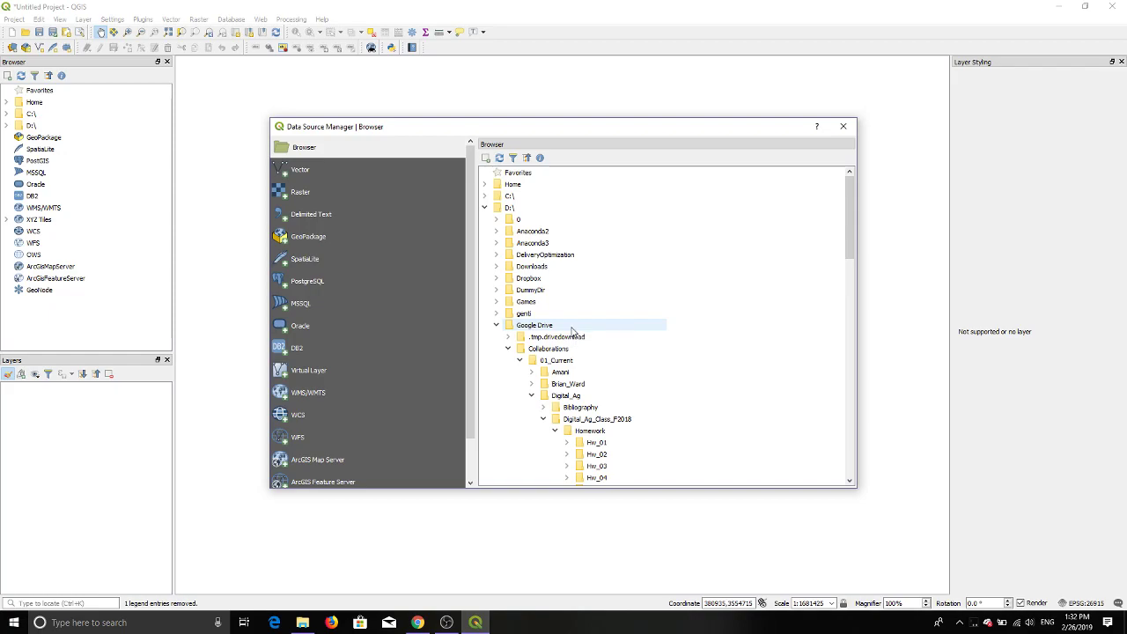
scroll(573, 330, "down", 3)
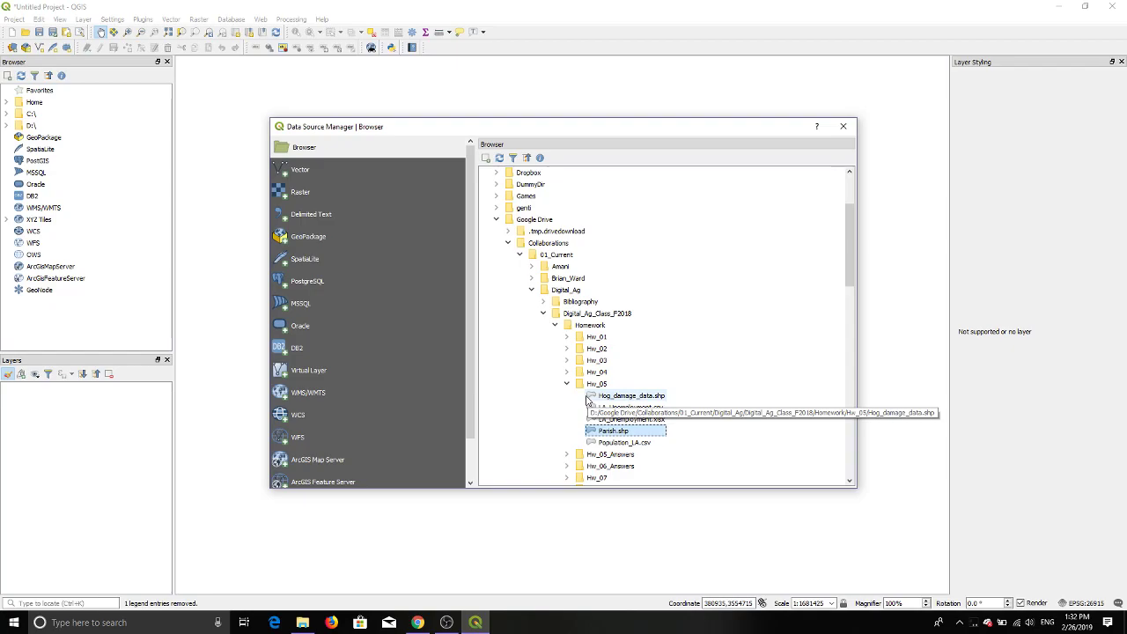
scroll(599, 370, "down", 5)
scroll(603, 337, "up", 2)
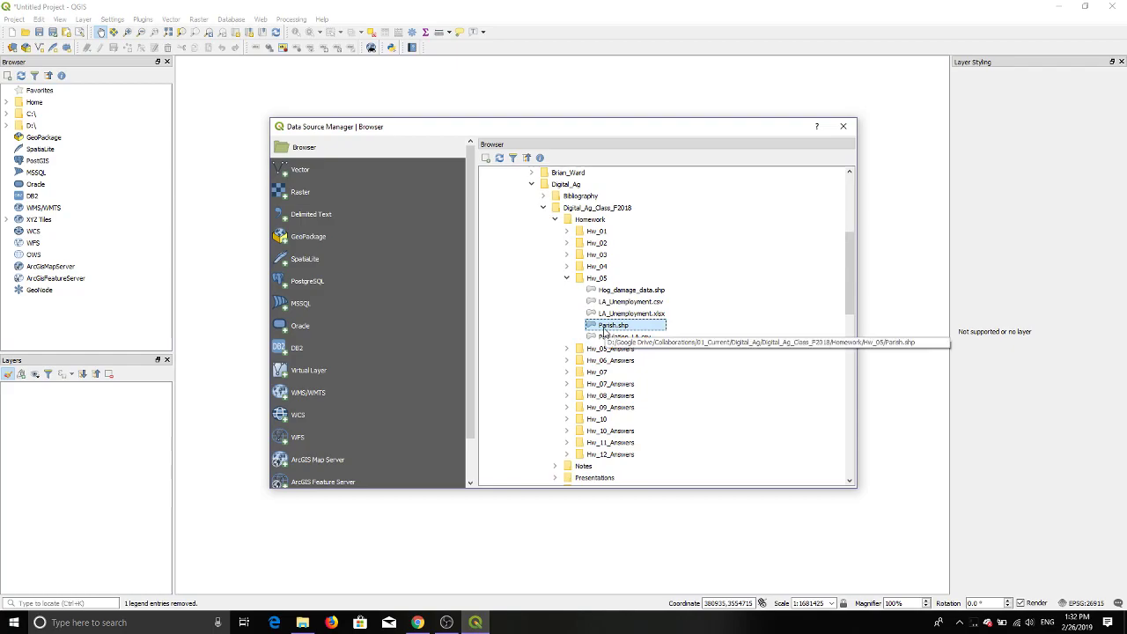
double_click(604, 327)
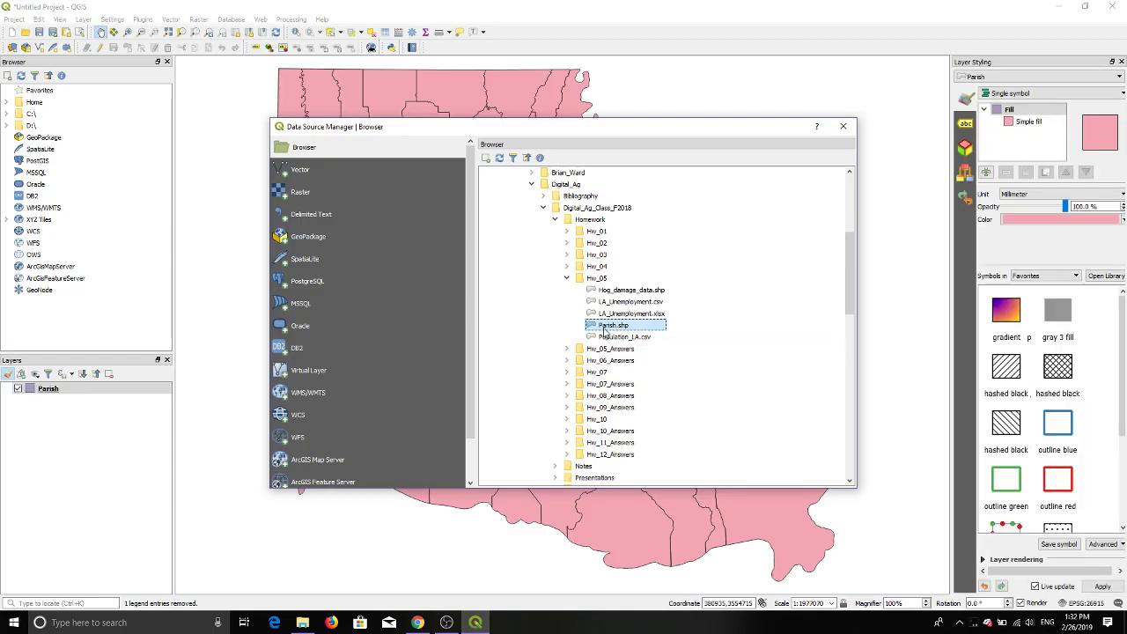
left_click_drag(767, 126, 724, 179)
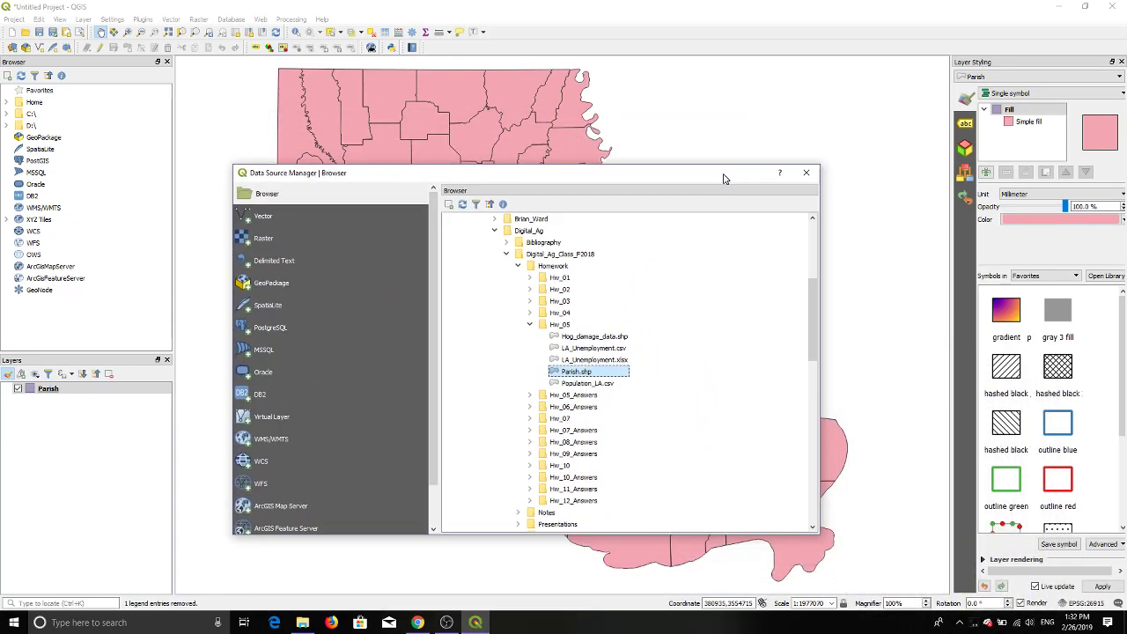
left_click(83, 20)
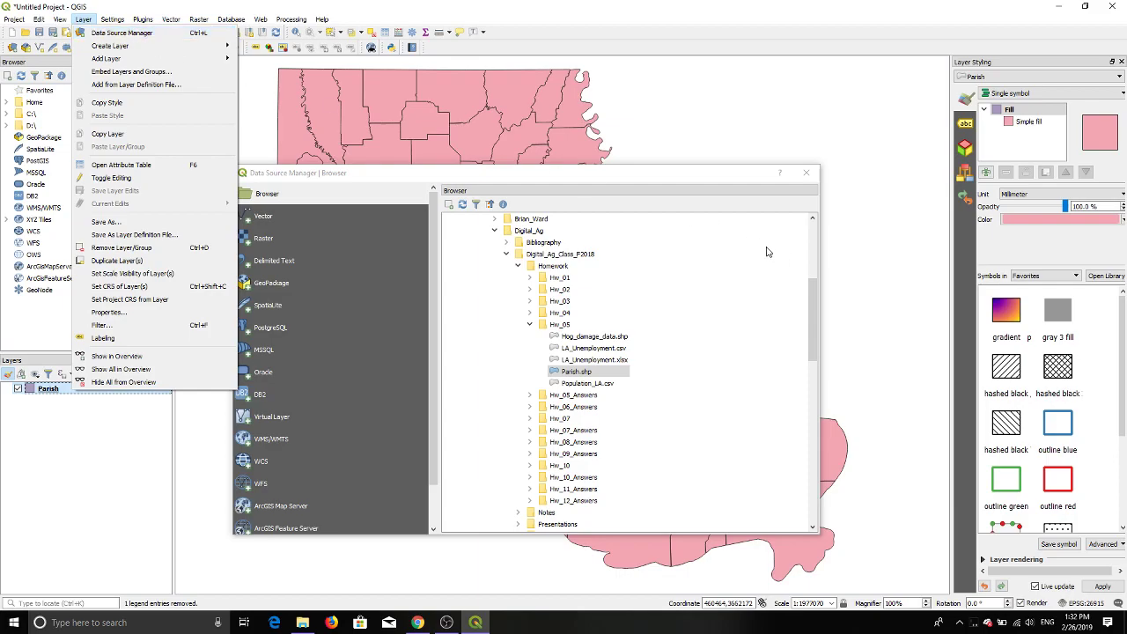
left_click(807, 180)
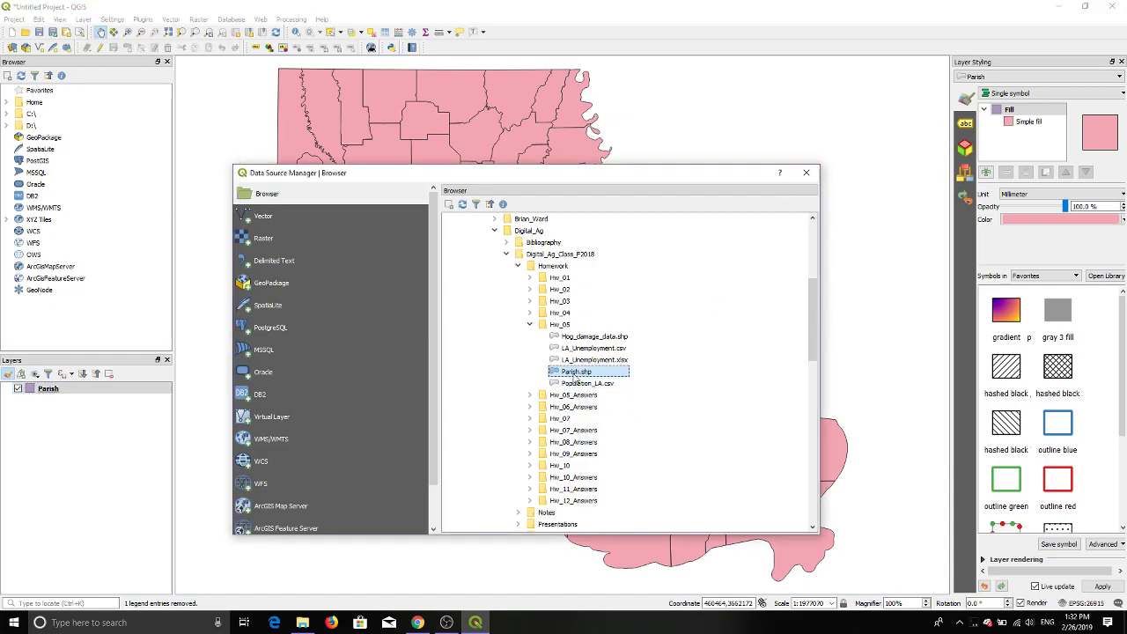
left_click(807, 173)
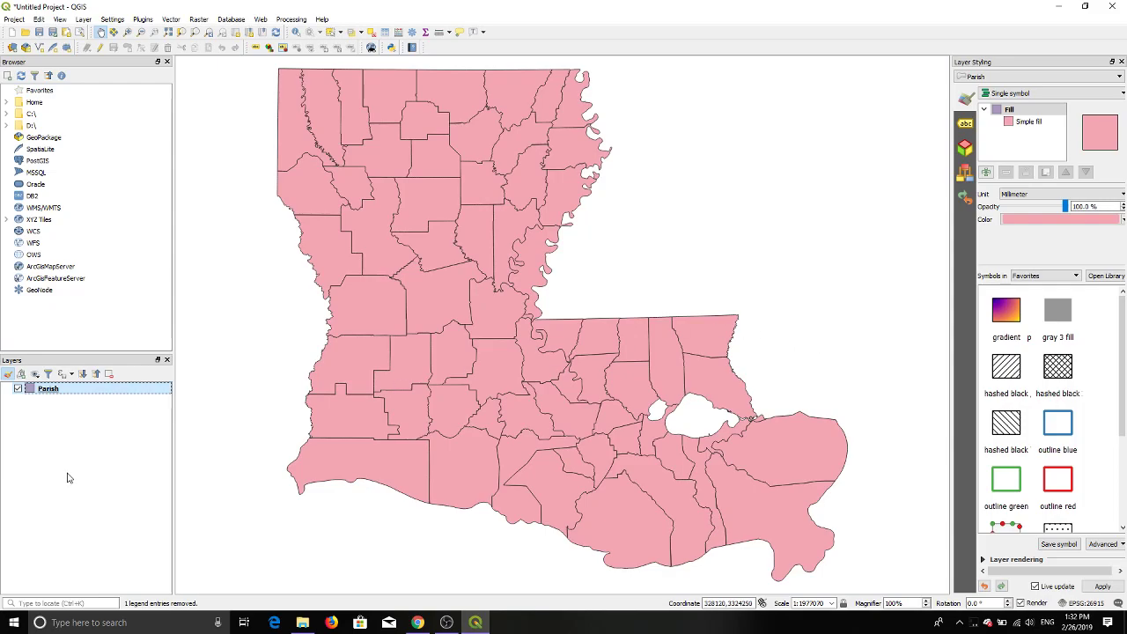
Open the Parish layer's attribute table, examine its fields and records, and close it
right_click(53, 390)
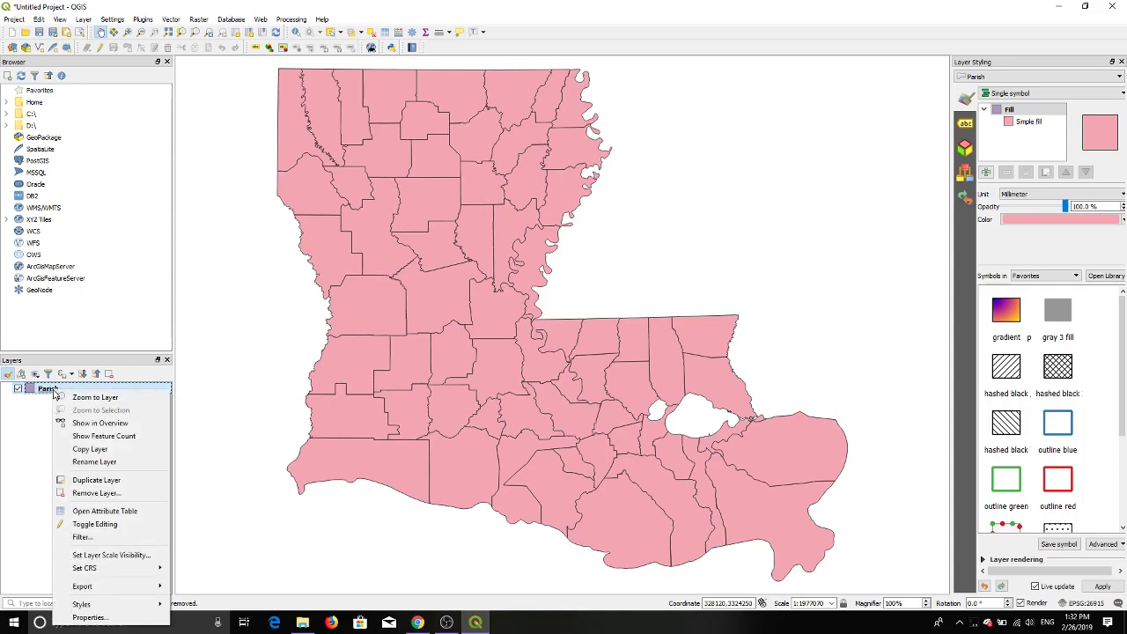
left_click(136, 514)
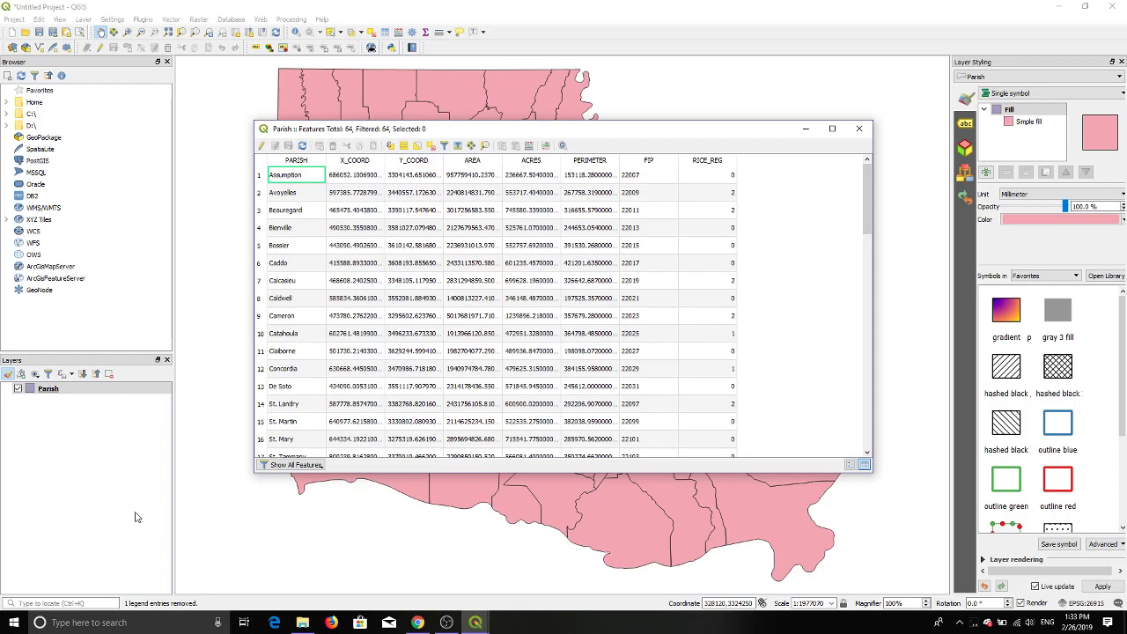
left_click(858, 128)
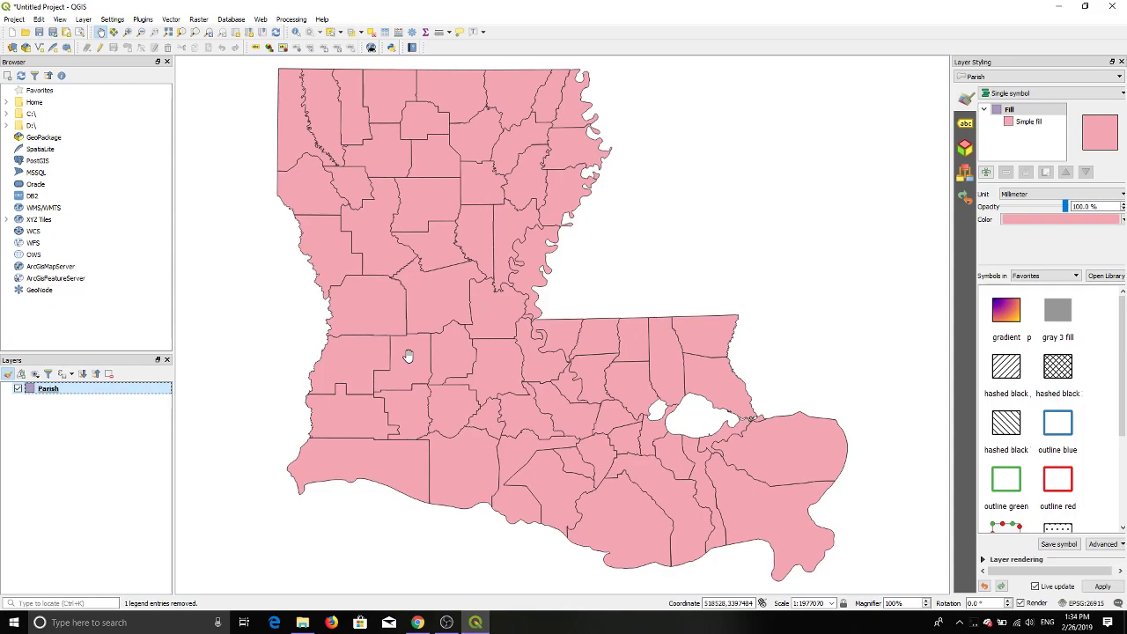
Check the Daily Task 2/26/2019 instructions in Chrome, then return to QGIS and review the Parish attribute table again
left_click(418, 623)
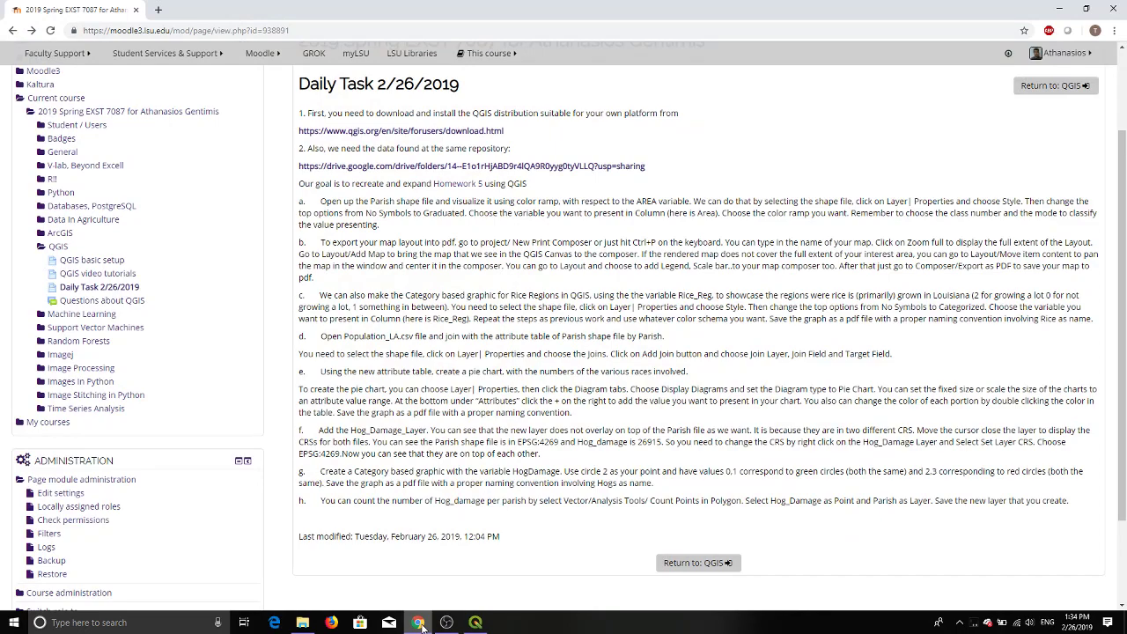
left_click(420, 623)
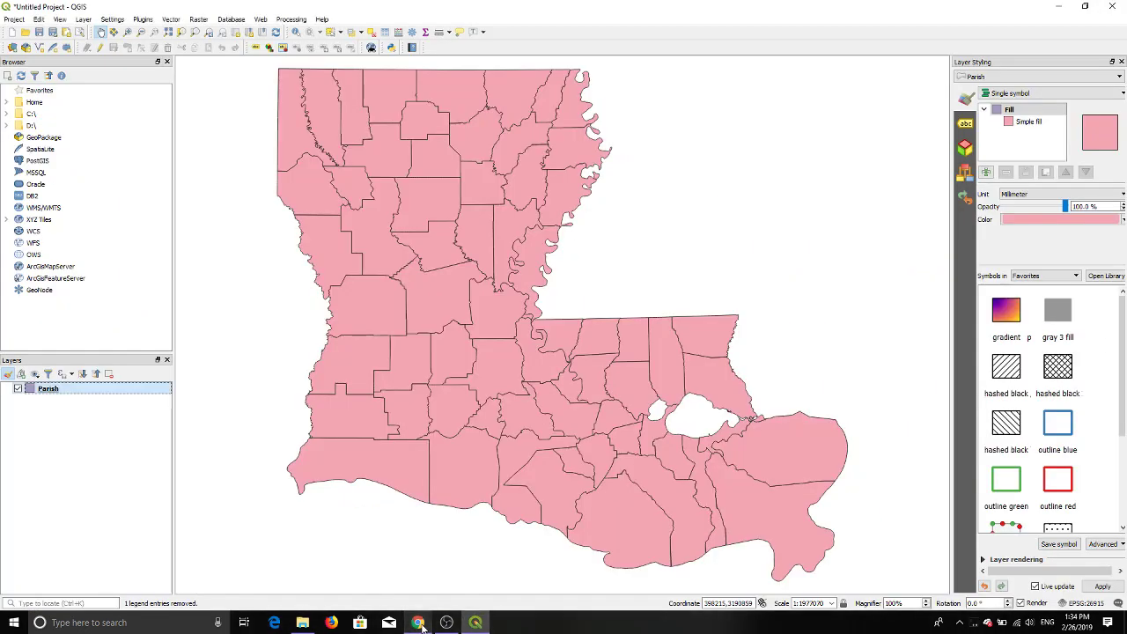
right_click(50, 392)
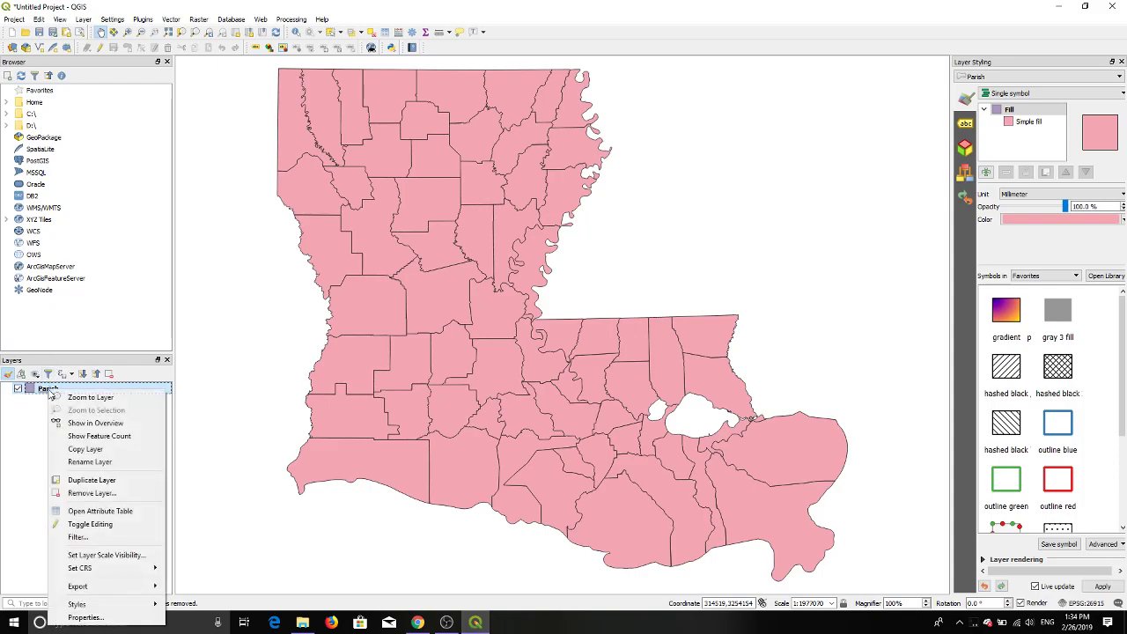
left_click(83, 512)
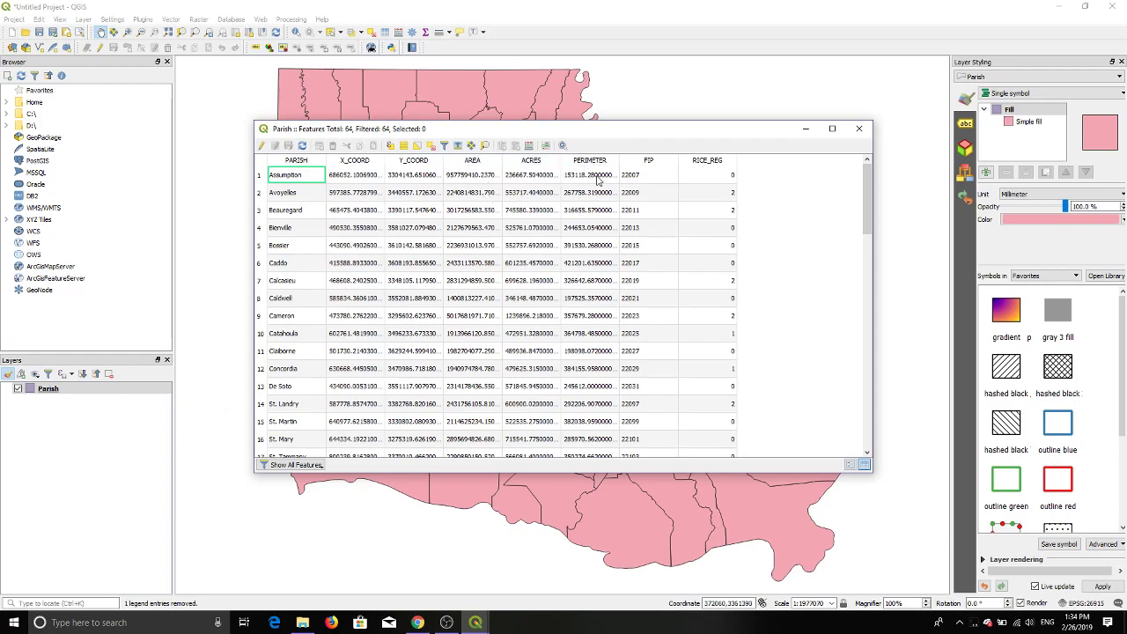
left_click(858, 129)
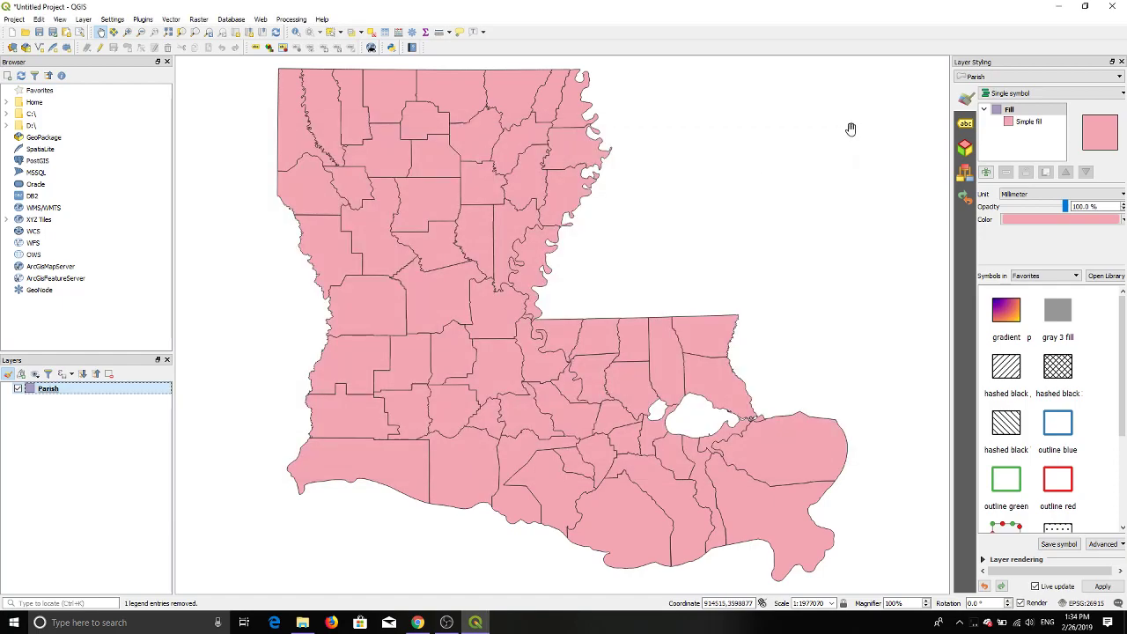
Open the Parish layer's properties at the Symbology settings and reposition the dialog over the map
right_click(42, 390)
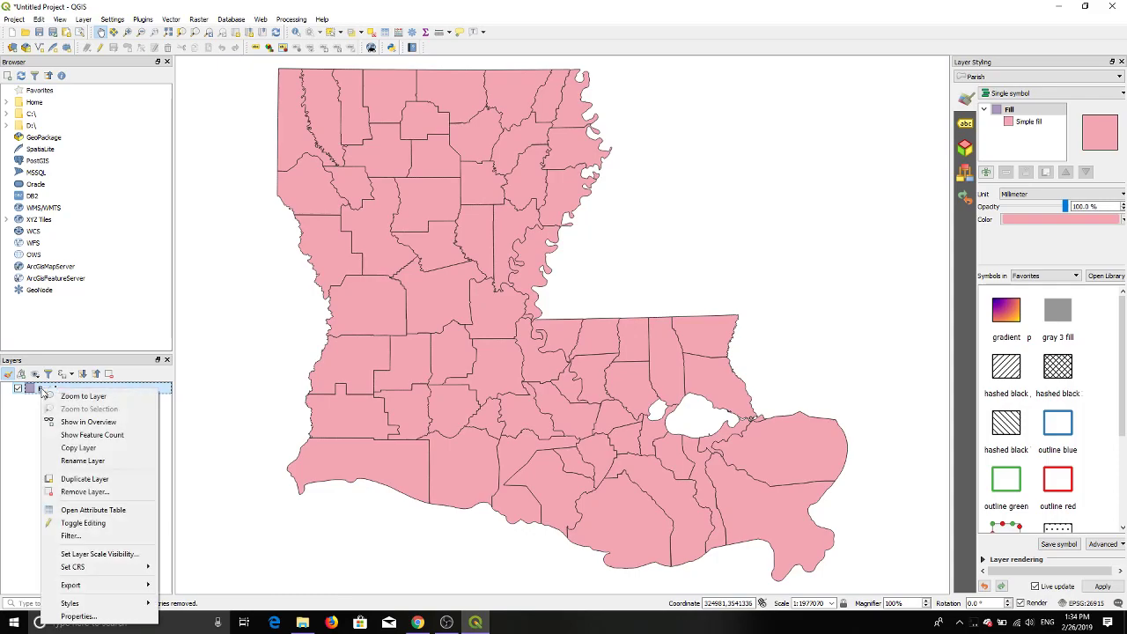
left_click(79, 616)
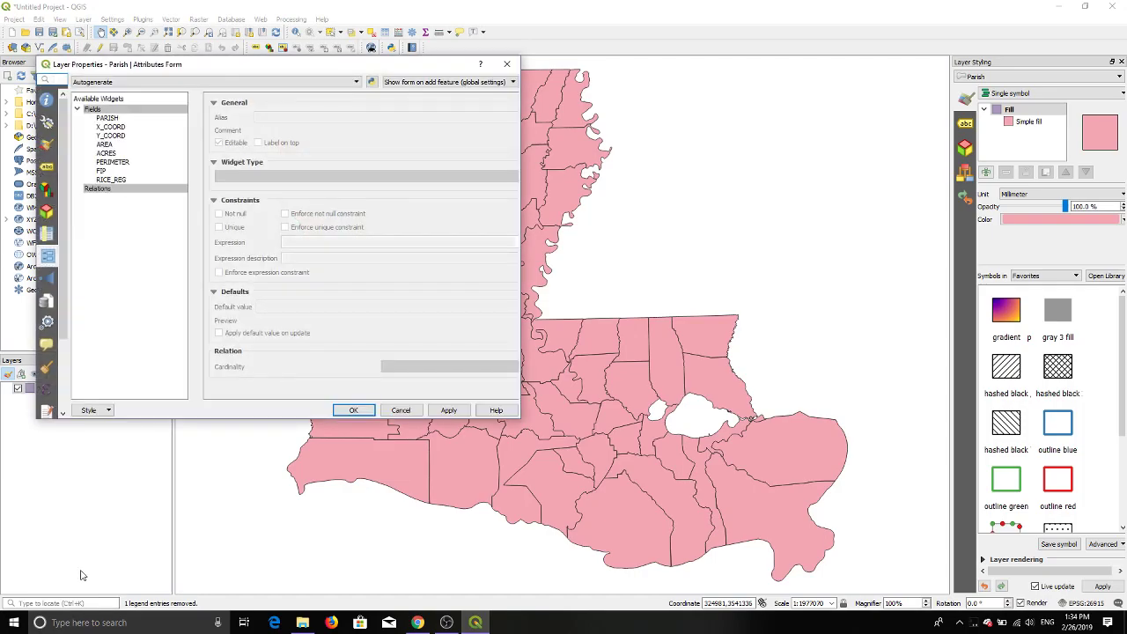
left_click(48, 146)
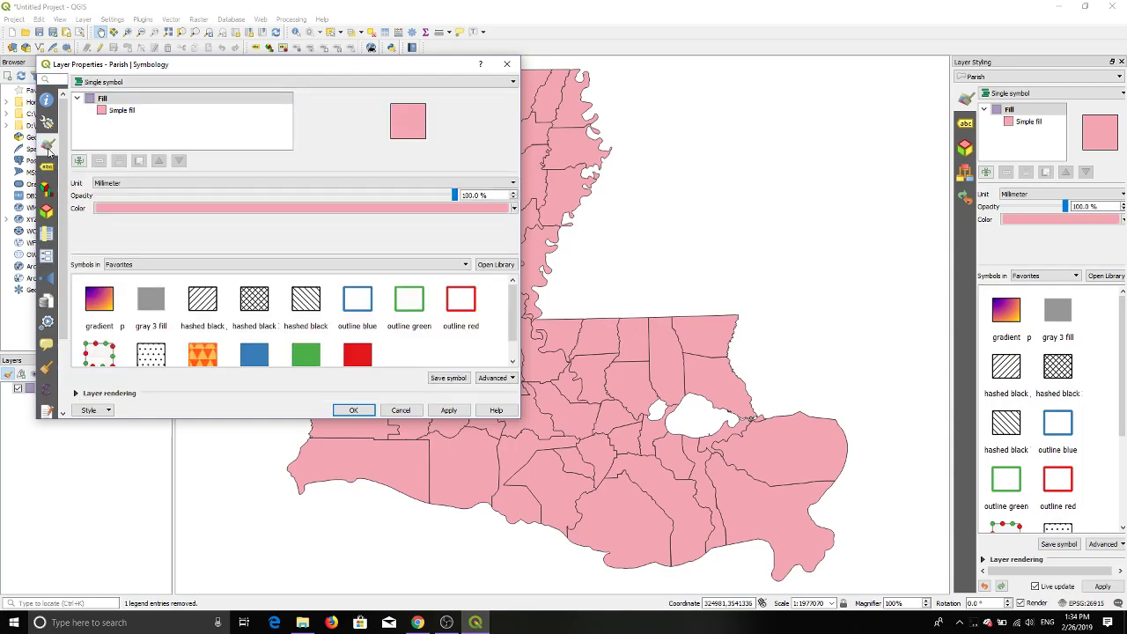
left_click_drag(191, 67, 365, 136)
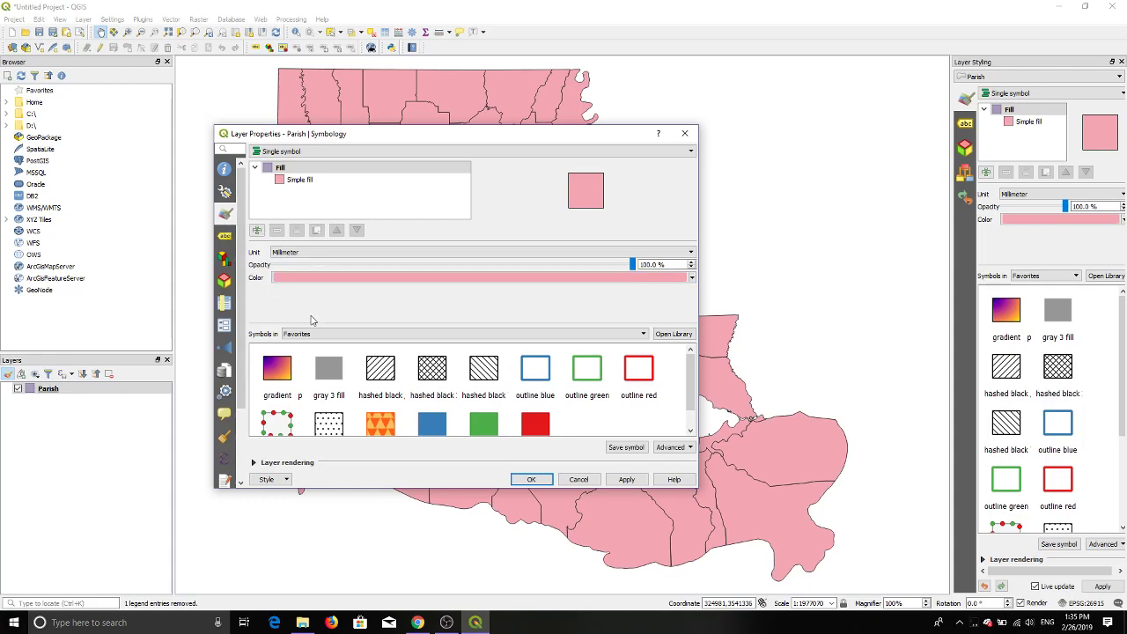
Review the Parish symbology's preset symbols and the settings of its Fill and Simple fill levels
scroll(420, 381, "down", 1)
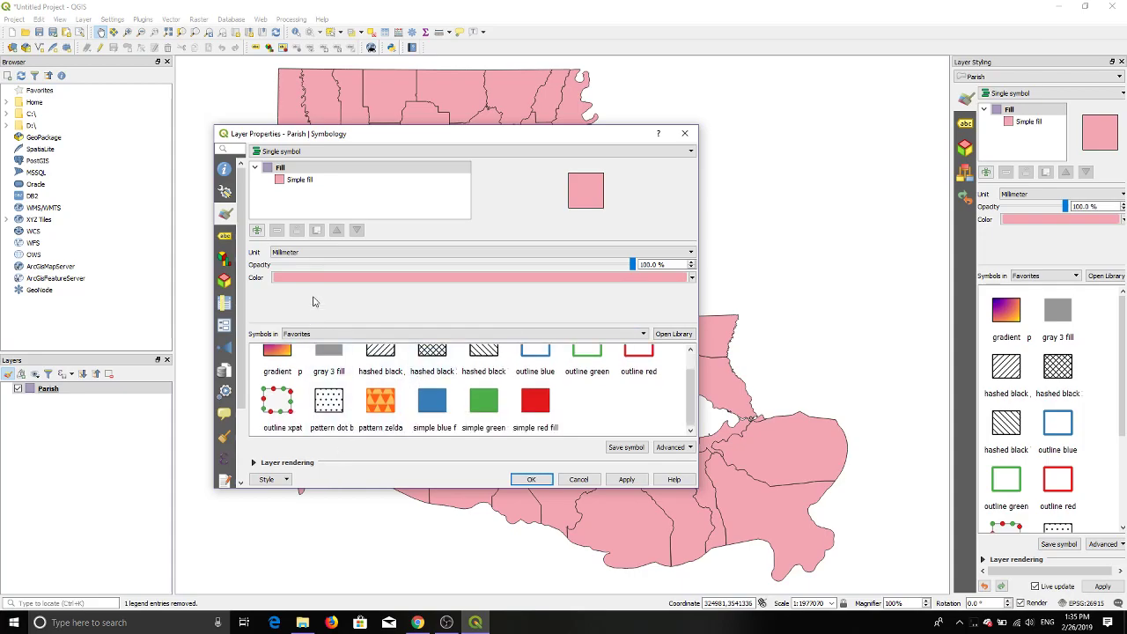
left_click(300, 181)
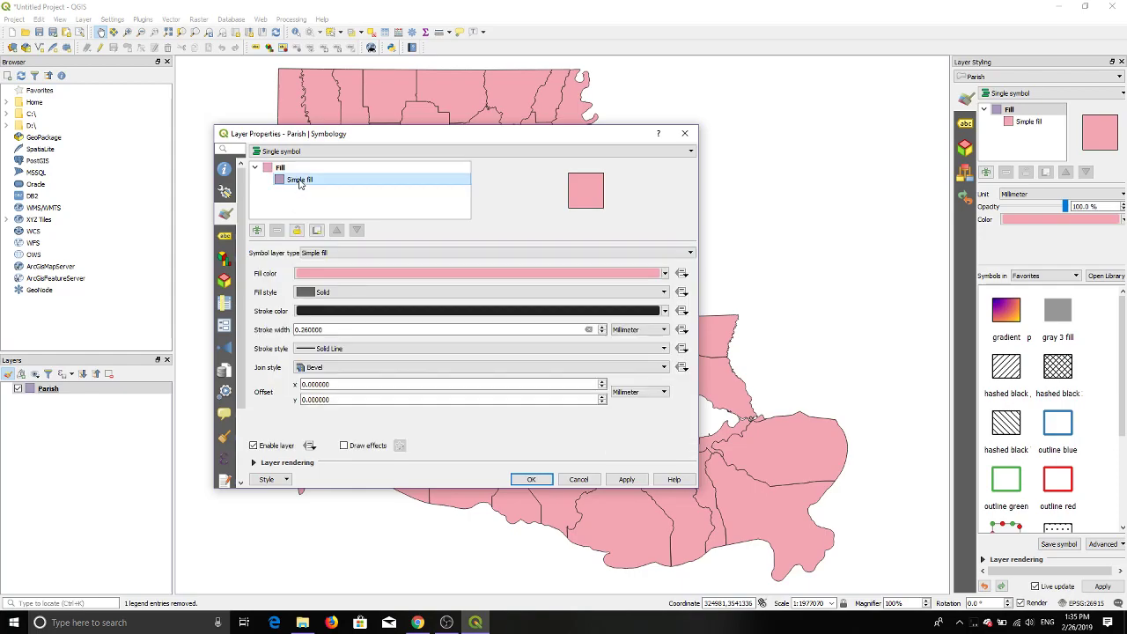
left_click(287, 168)
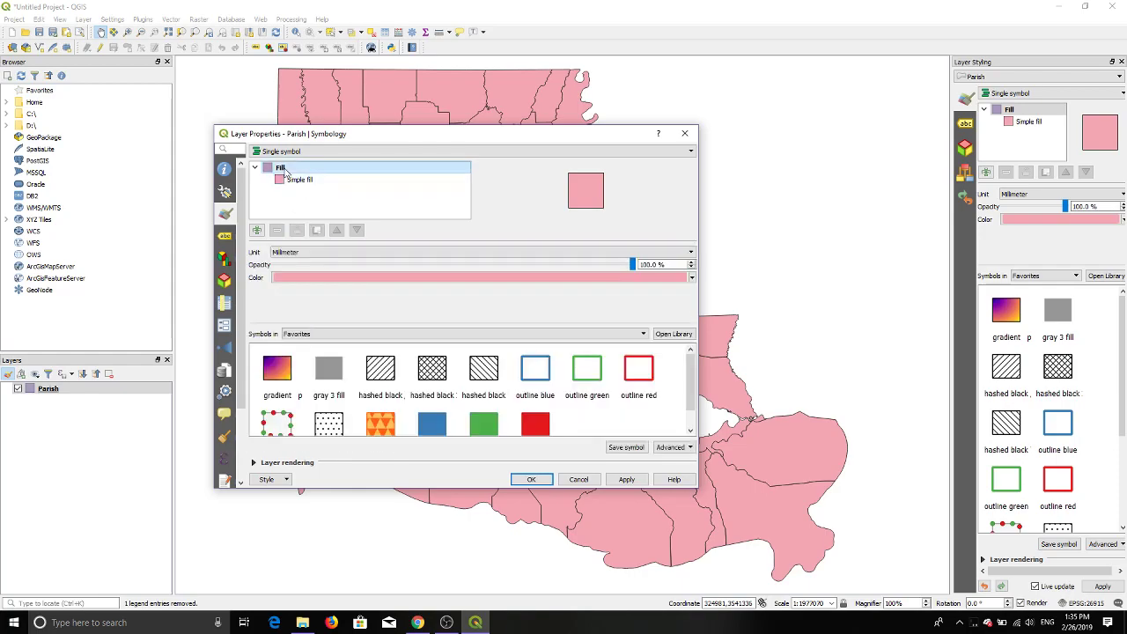
left_click(293, 181)
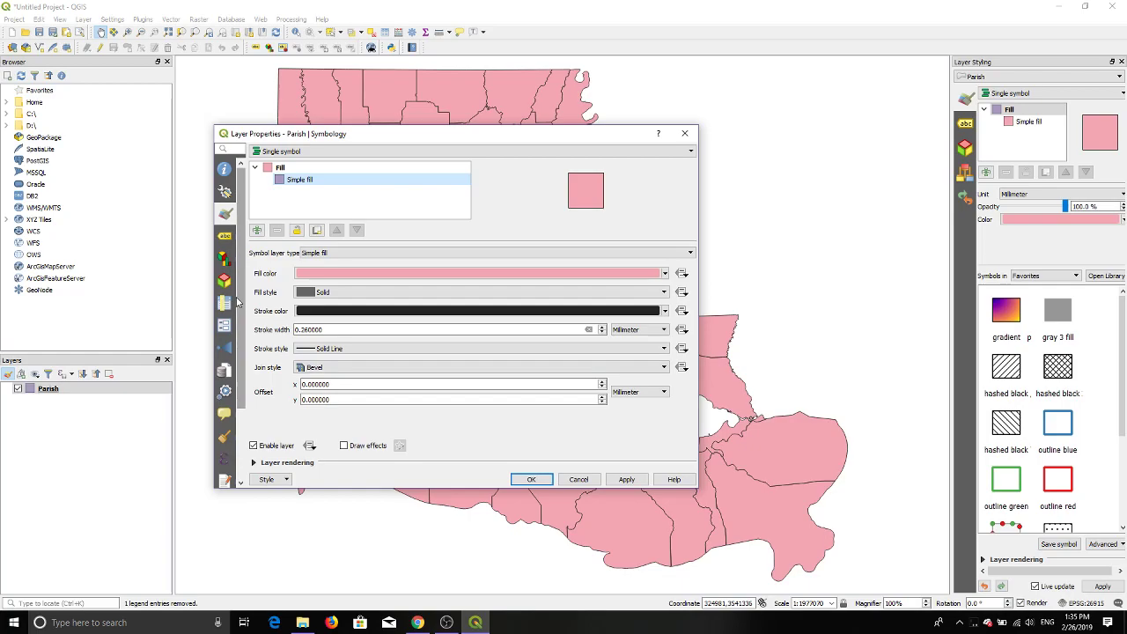
Look through the diagram types offered for the Parish layer, keep No diagrams, and return to its Symbology settings
left_click(226, 257)
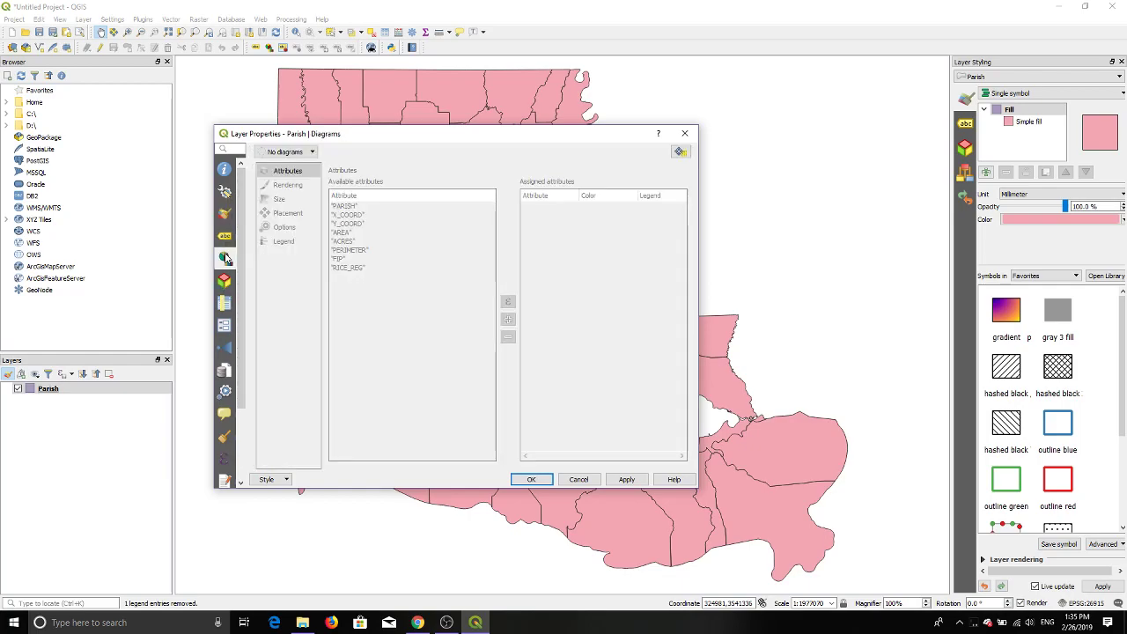
left_click(226, 280)
left_click(225, 257)
left_click(282, 153)
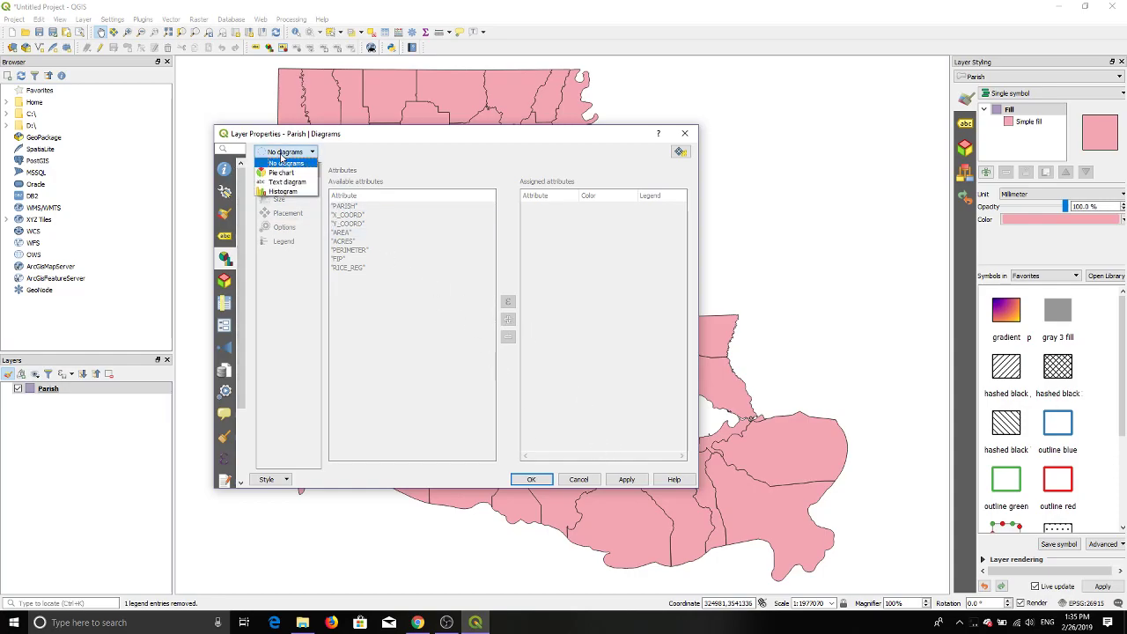
left_click(282, 155)
left_click(225, 216)
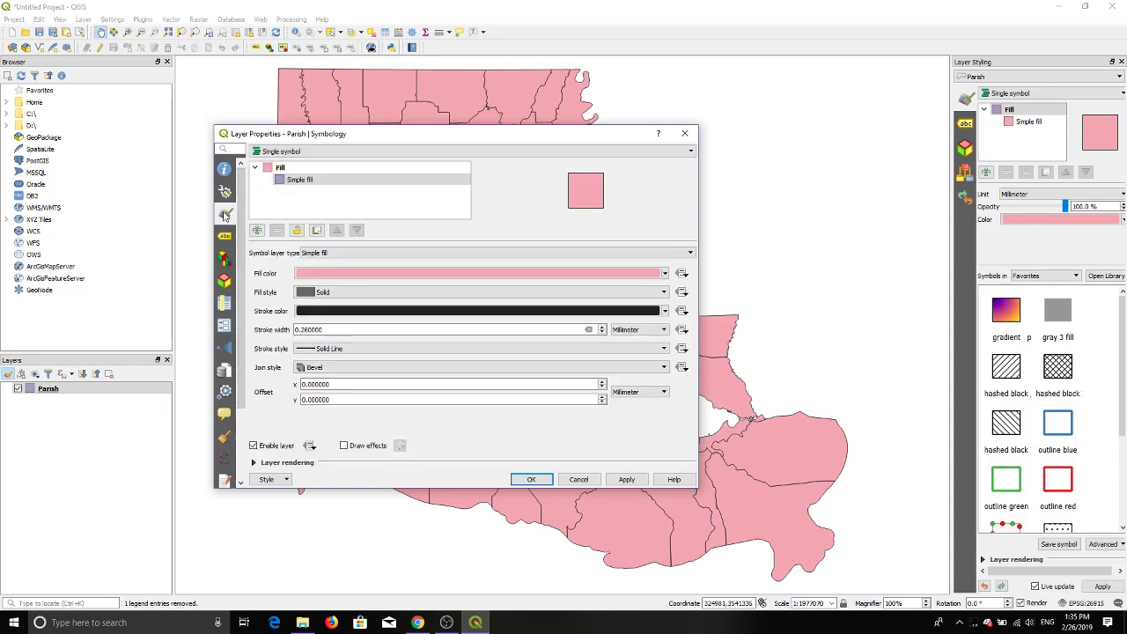
left_click(296, 185)
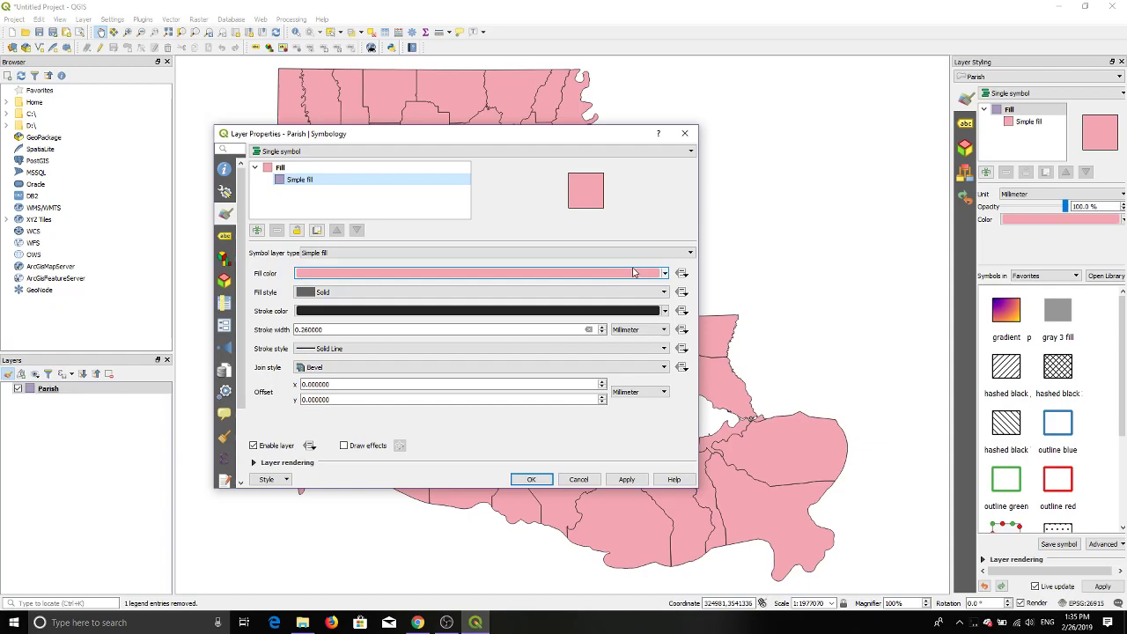
left_click(663, 274)
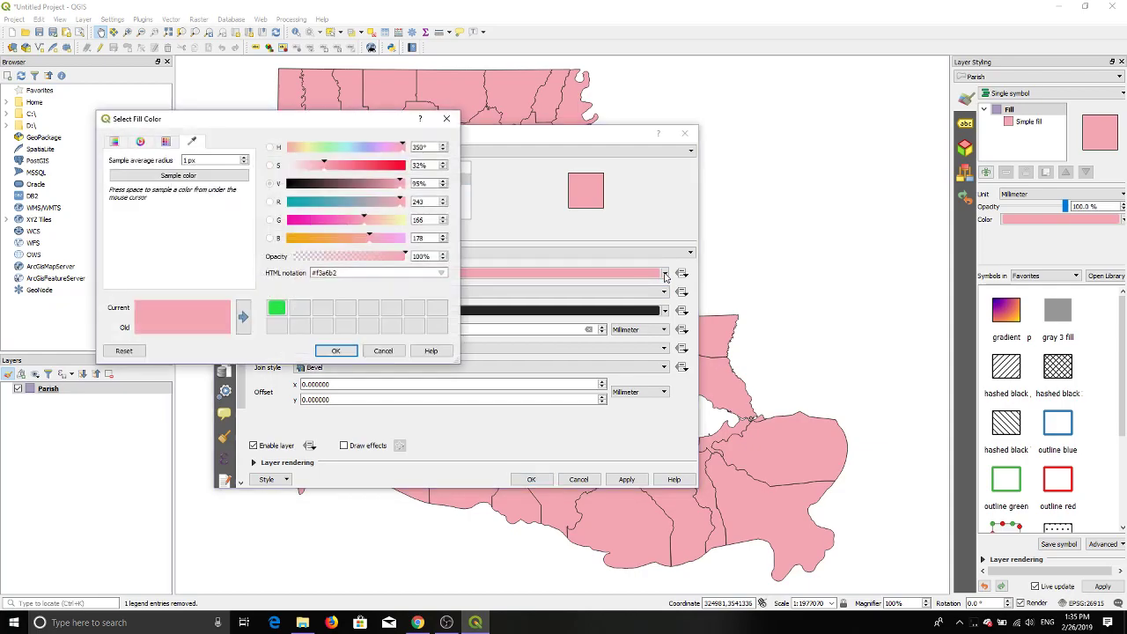
left_click(388, 350)
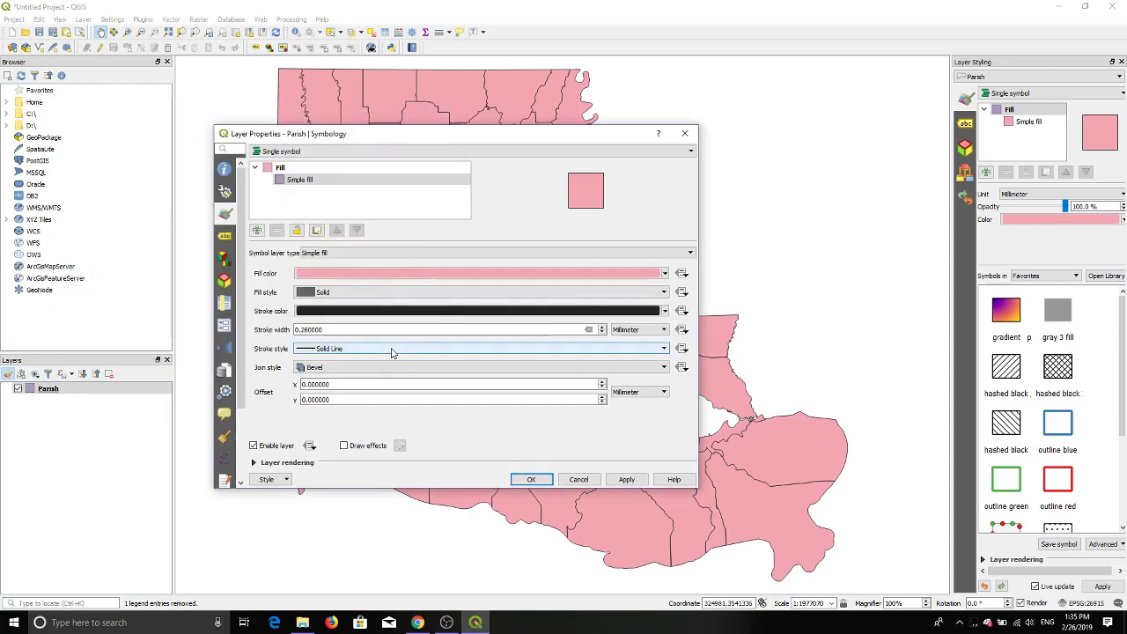
Try the Categorized renderer for the Parish layer and look through the columns offered for it
left_click(282, 153)
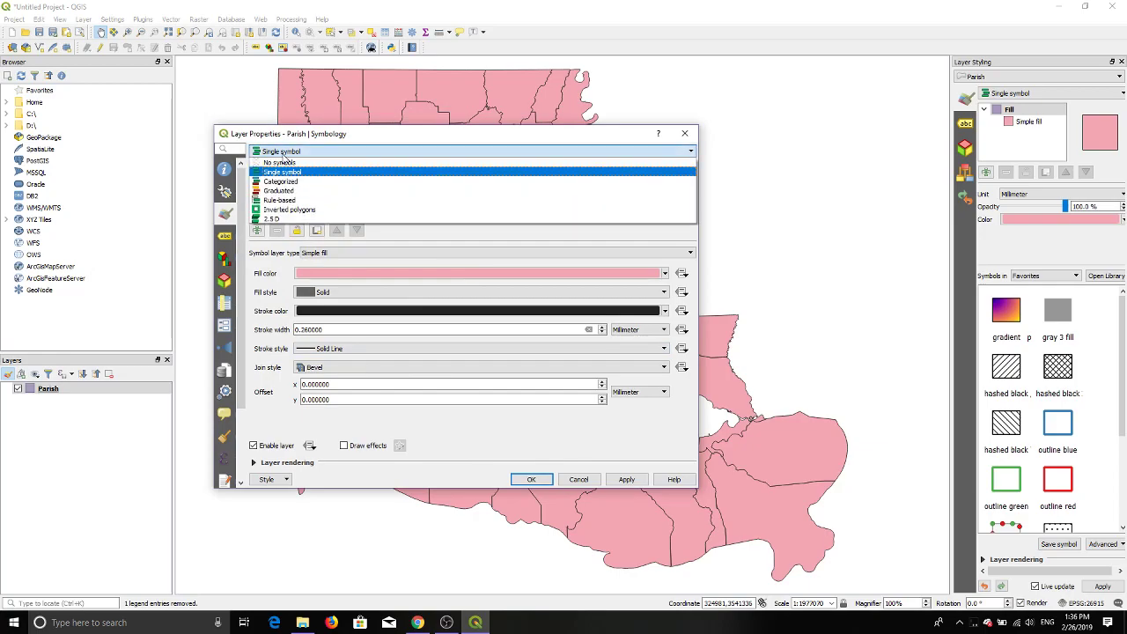
left_click(280, 154)
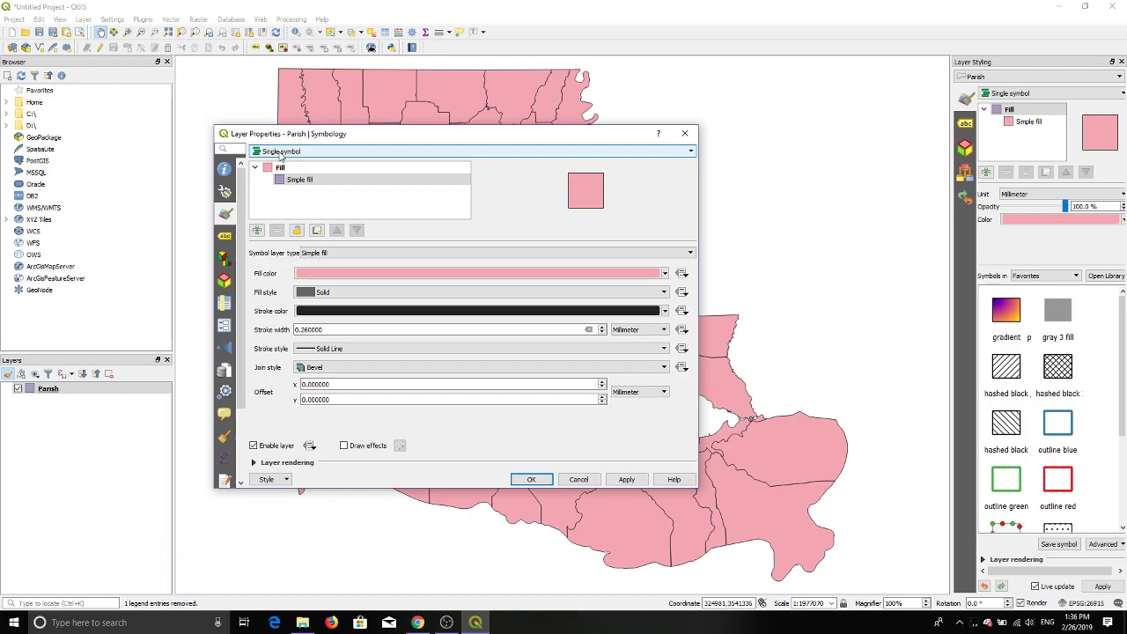
left_click(281, 153)
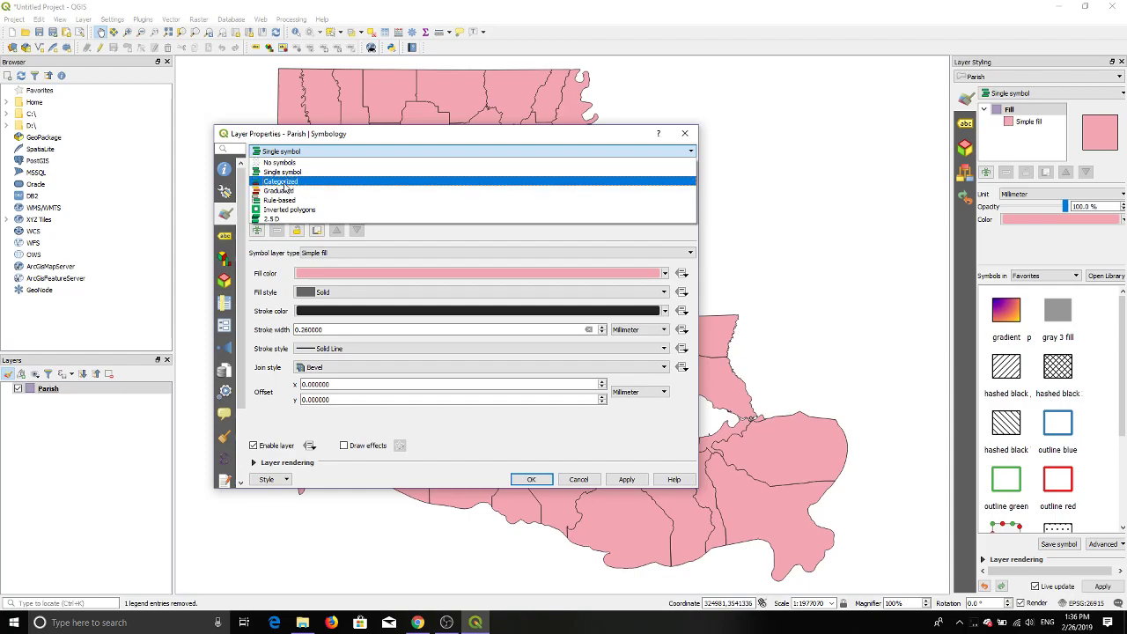
left_click(284, 183)
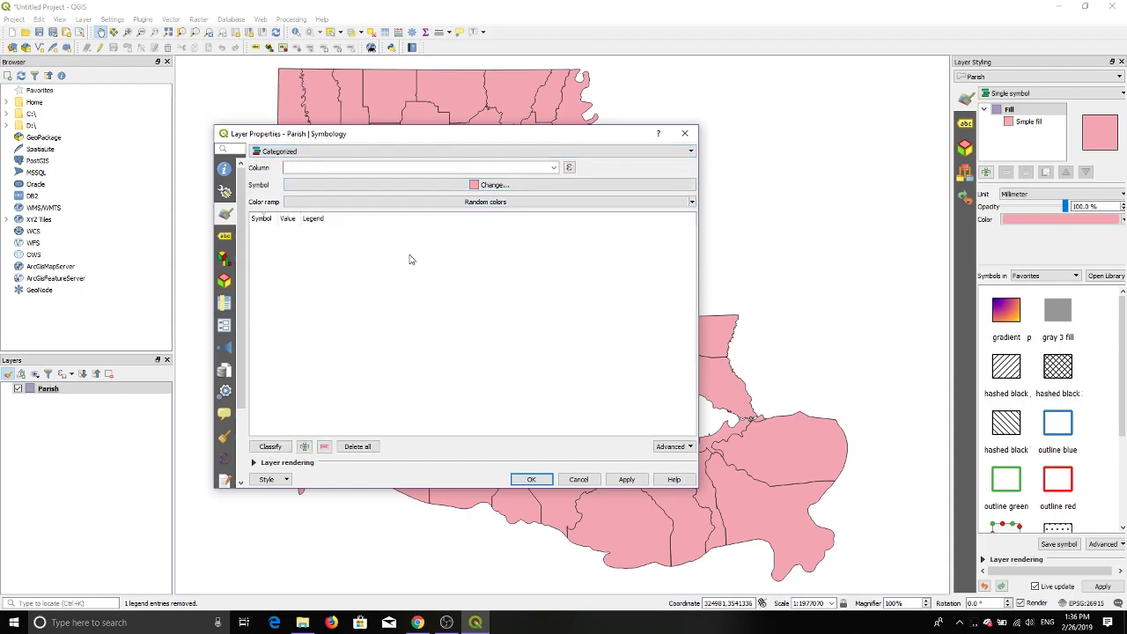
left_click(554, 168)
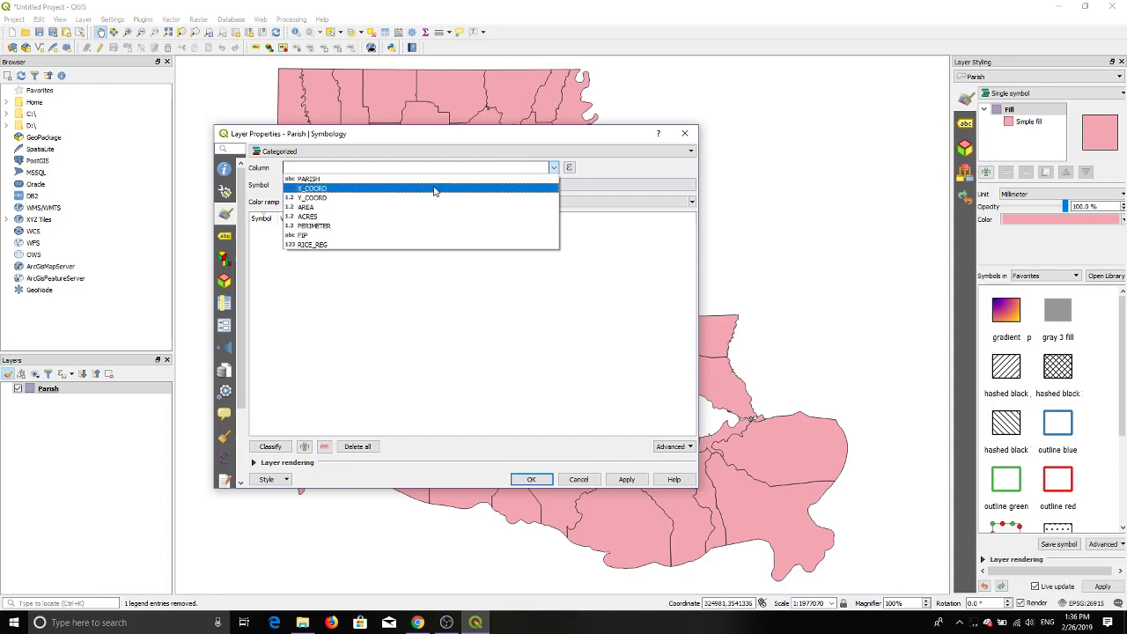
Set the Parish layer's symbology to Graduated, based on the AREA column
left_click(398, 151)
left_click(296, 191)
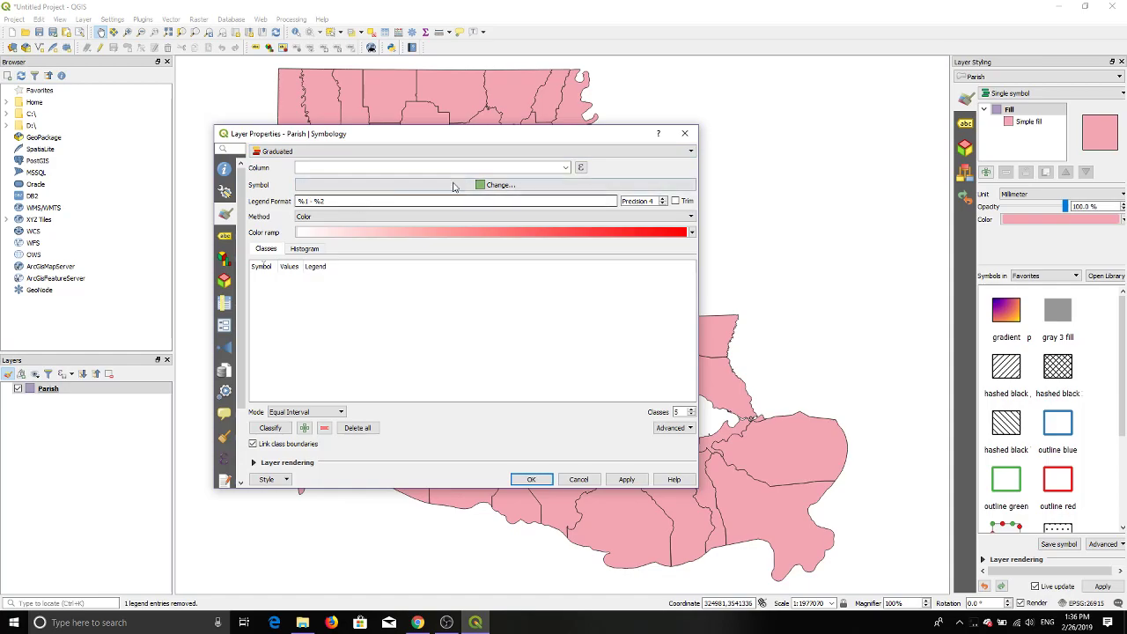
left_click(566, 168)
left_click(568, 174)
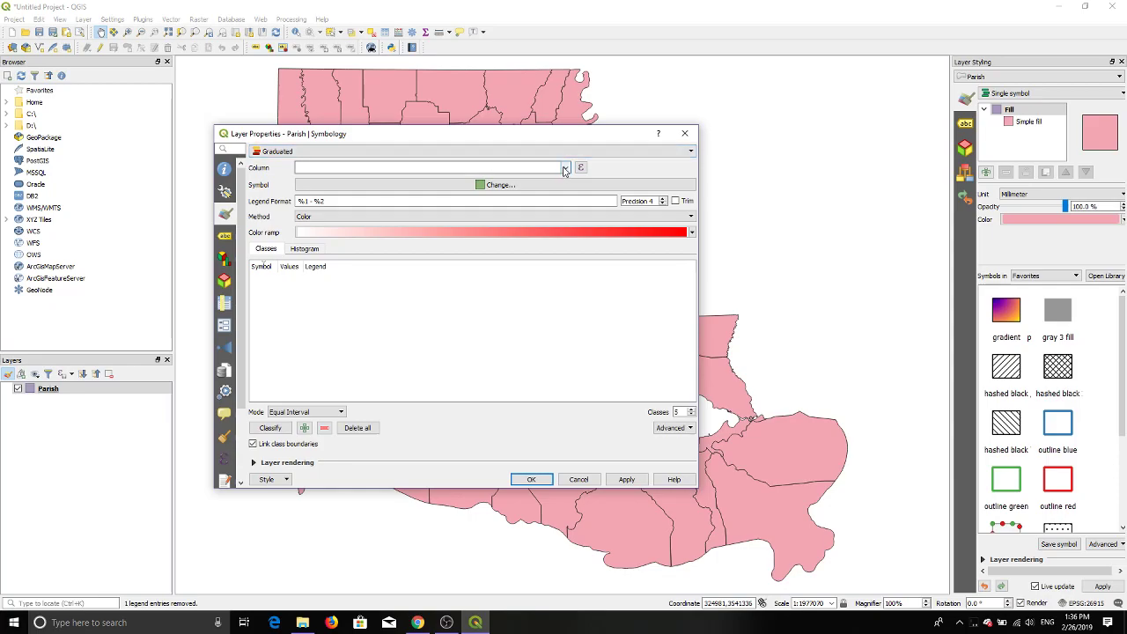
left_click(565, 170)
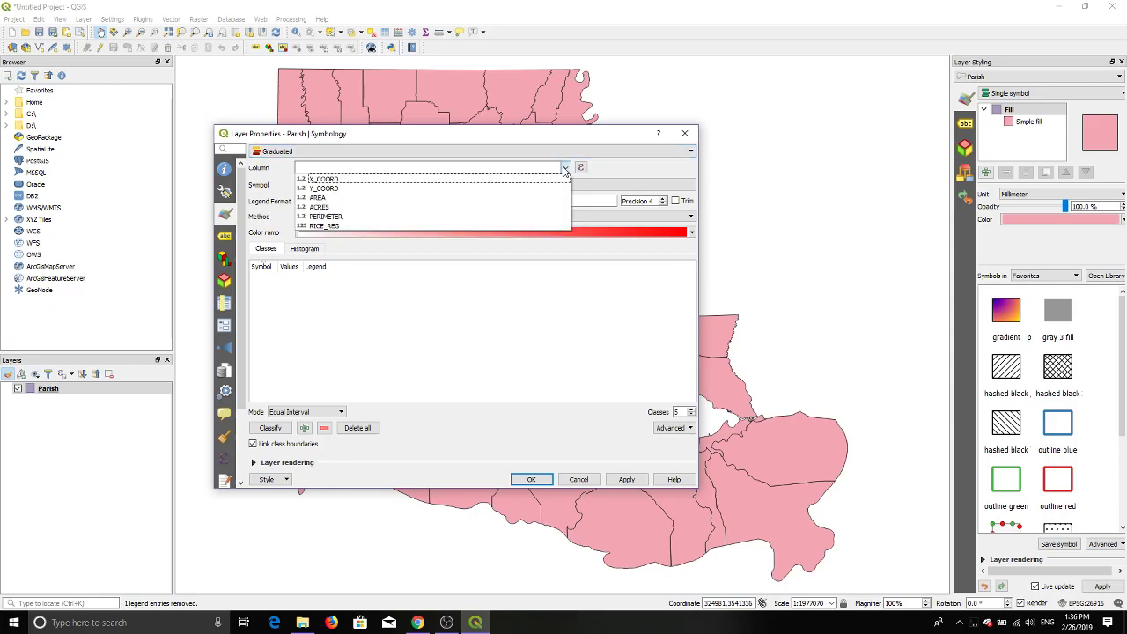
left_click(341, 199)
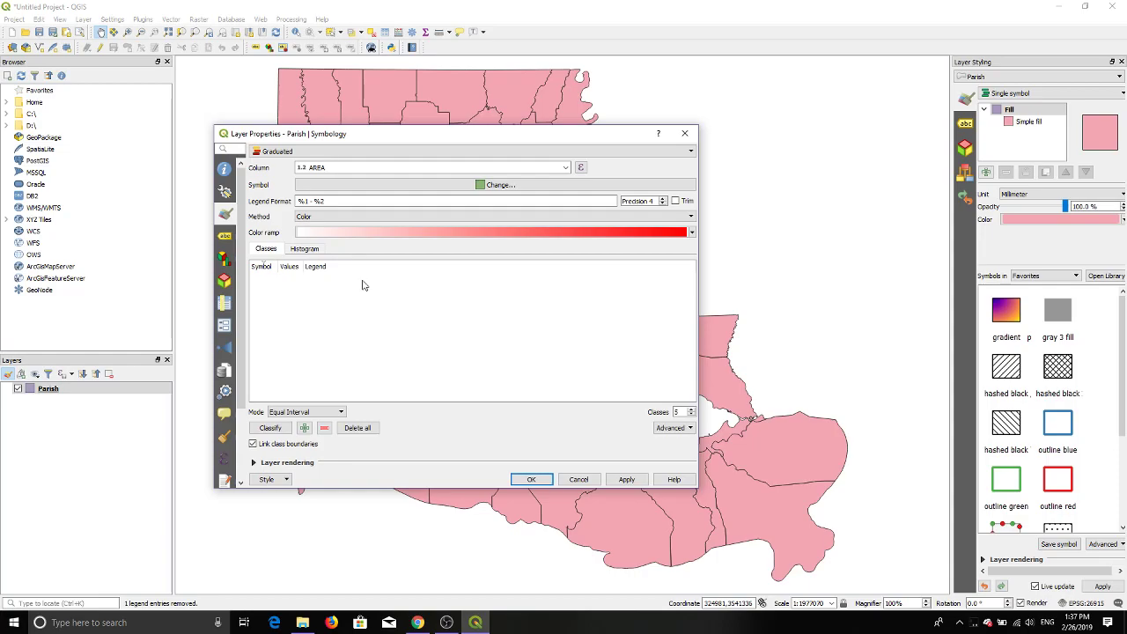
Choose the Blues color ramp for the graduated Parish symbology and apply it to the layer
left_click(692, 233)
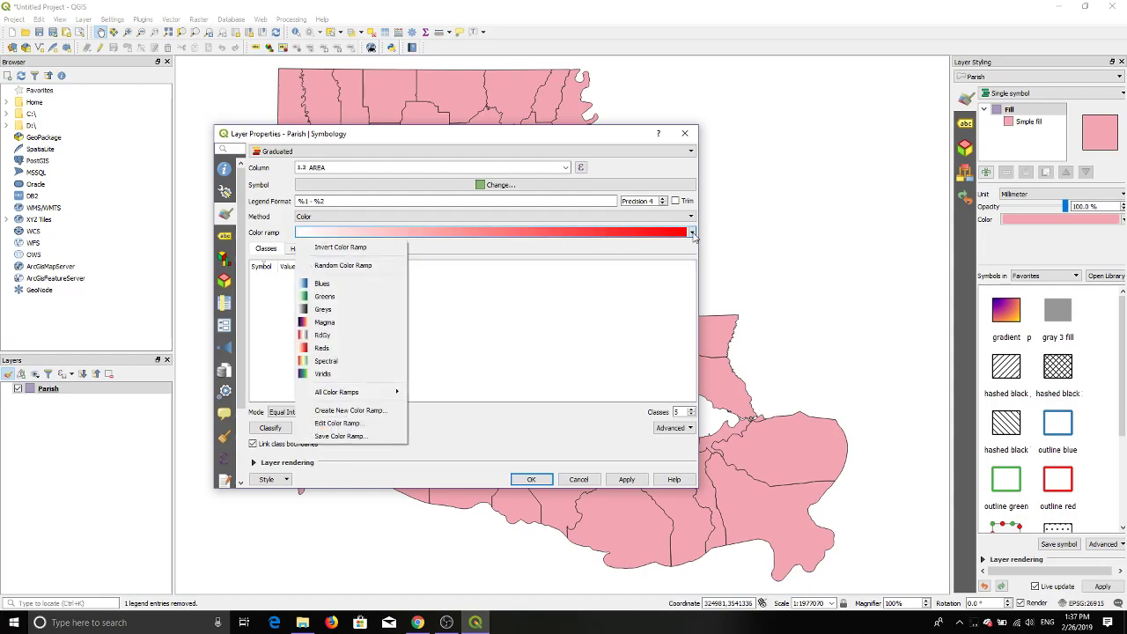
left_click(322, 284)
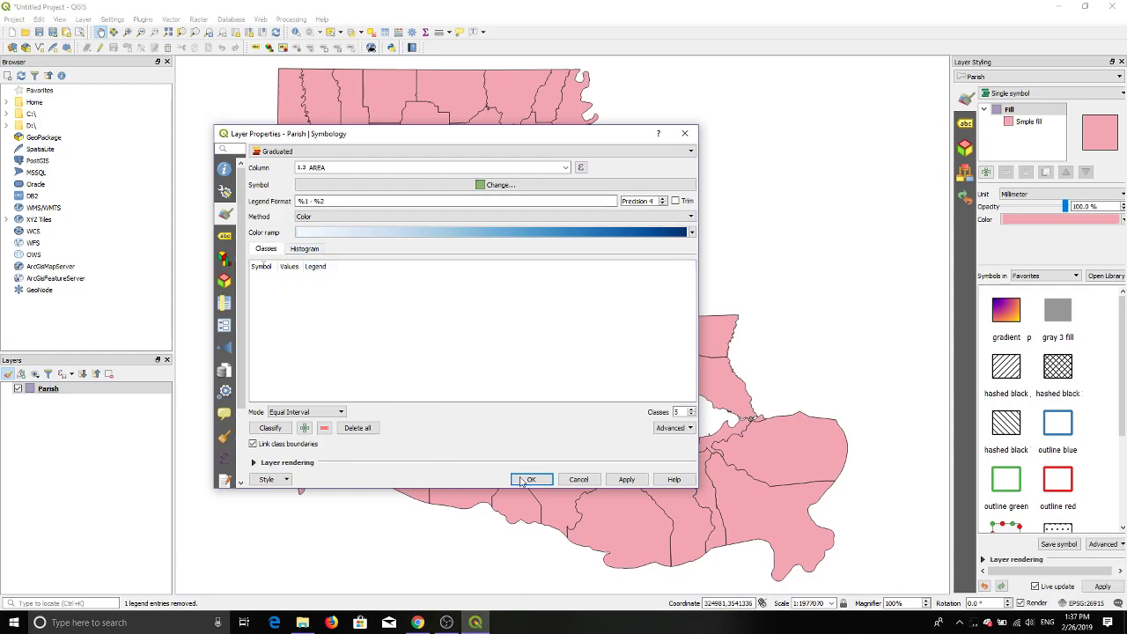
left_click(625, 480)
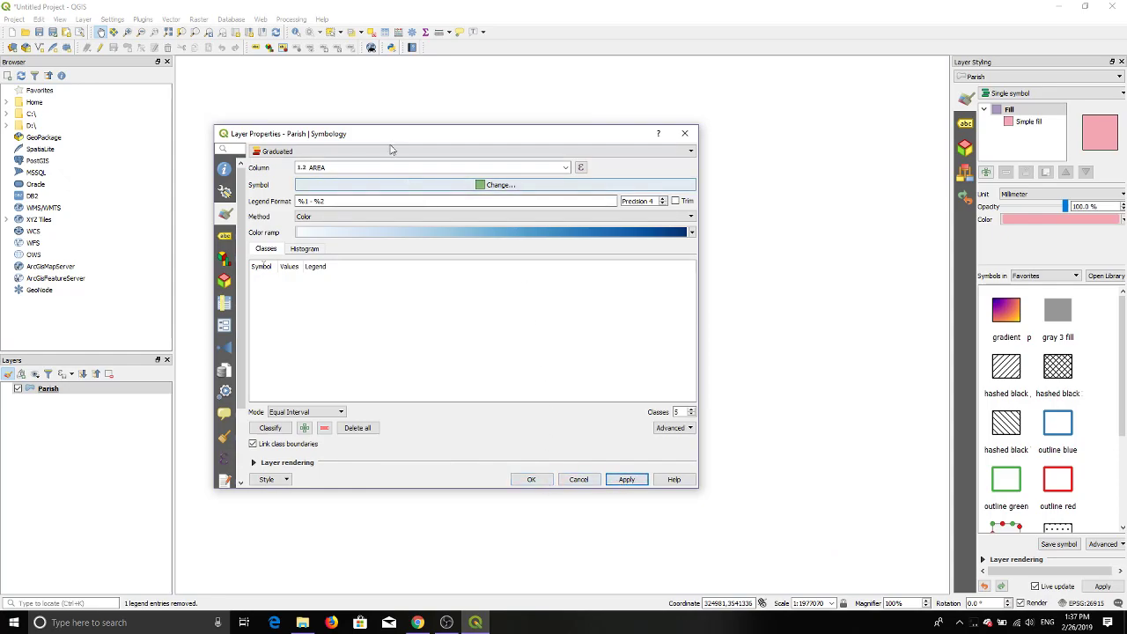
left_click(536, 480)
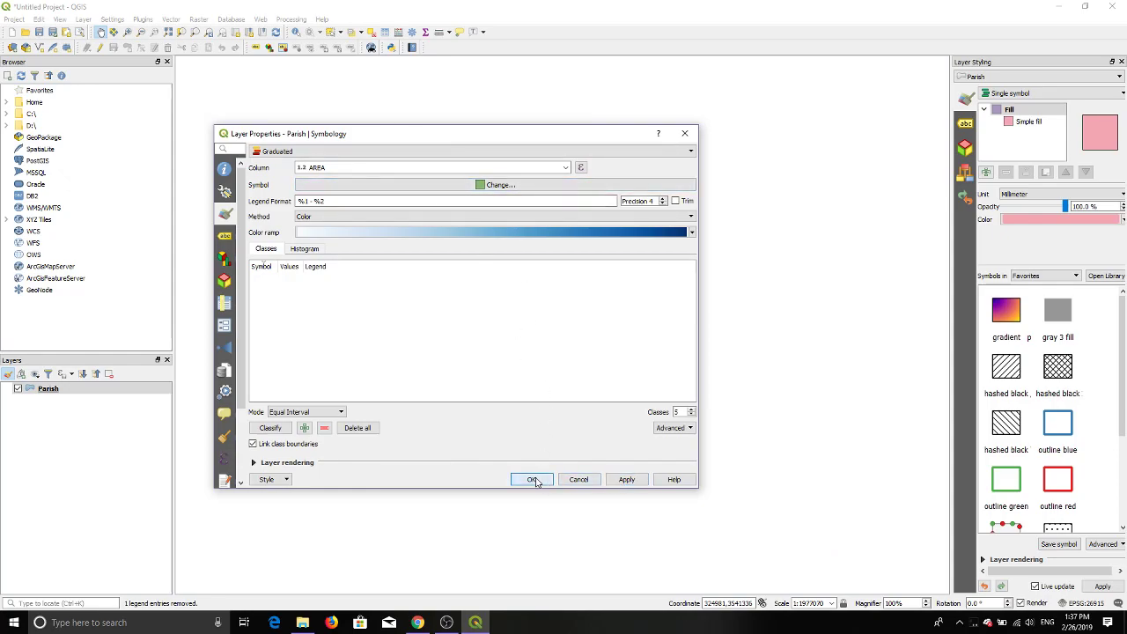
scroll(488, 391, "down", 5)
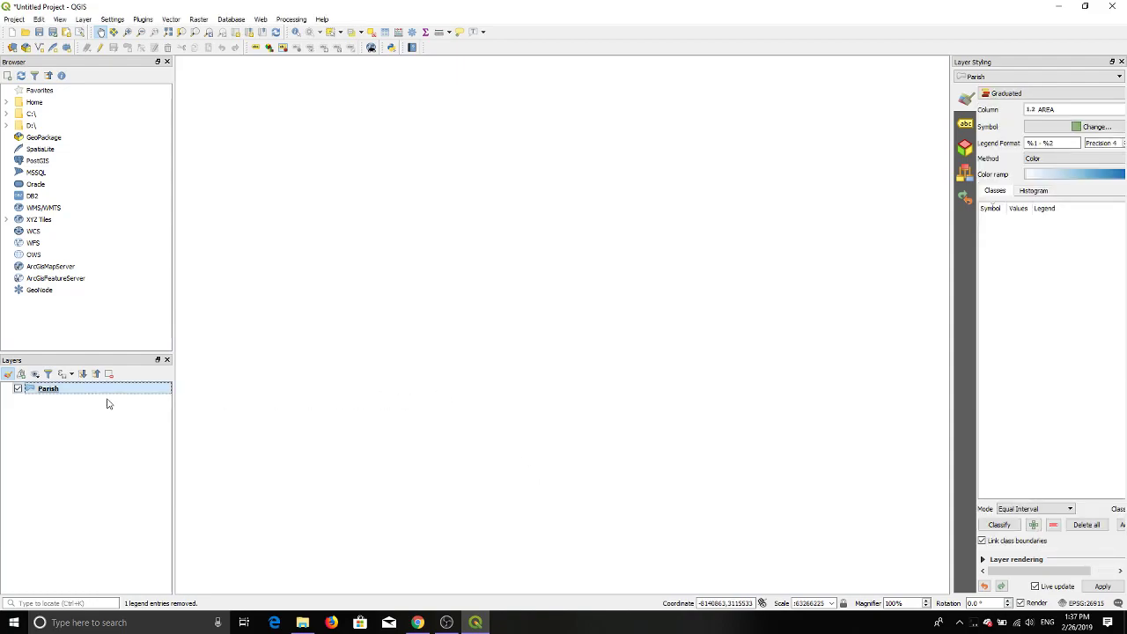
Classify the Parish layer's AREA values in Quantile (Equal Count) mode and apply the symbology
right_click(54, 392)
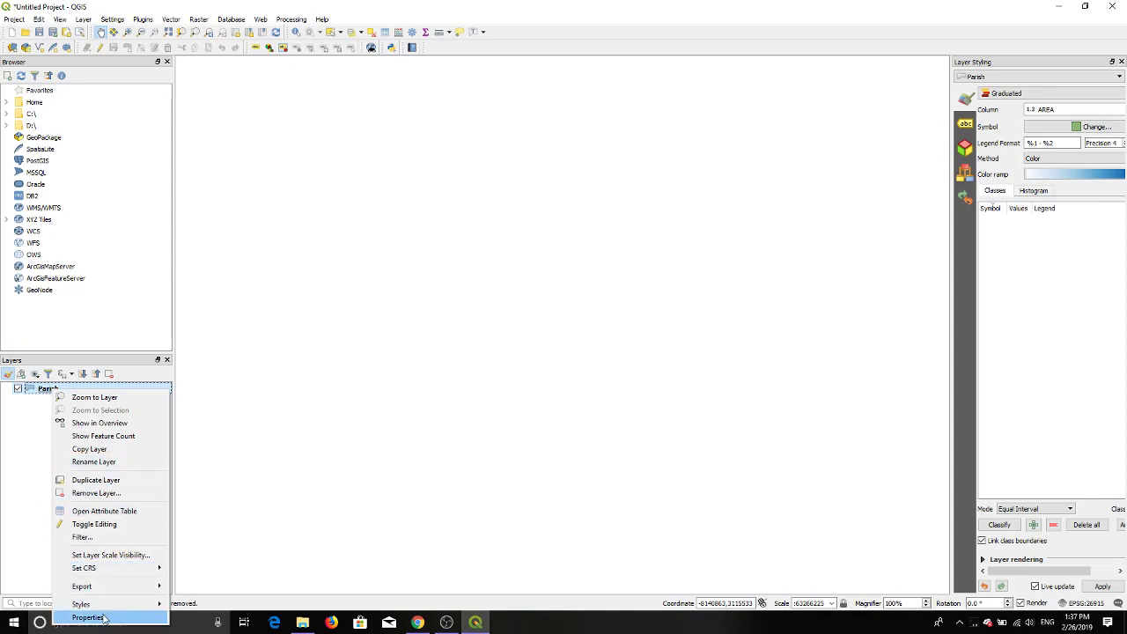
left_click(99, 618)
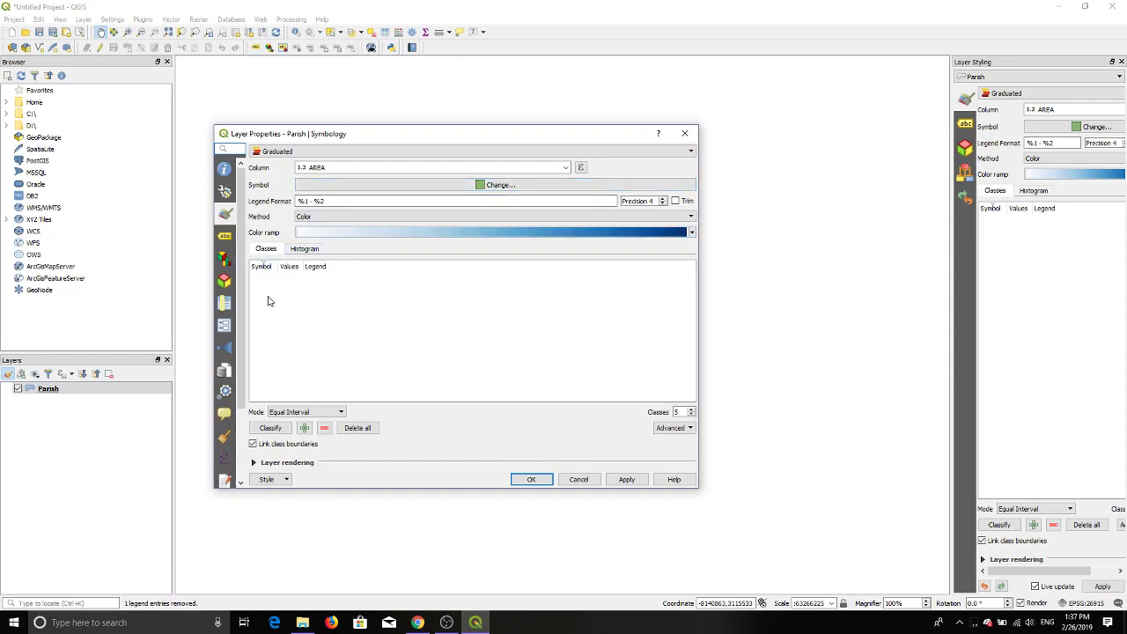
left_click(308, 412)
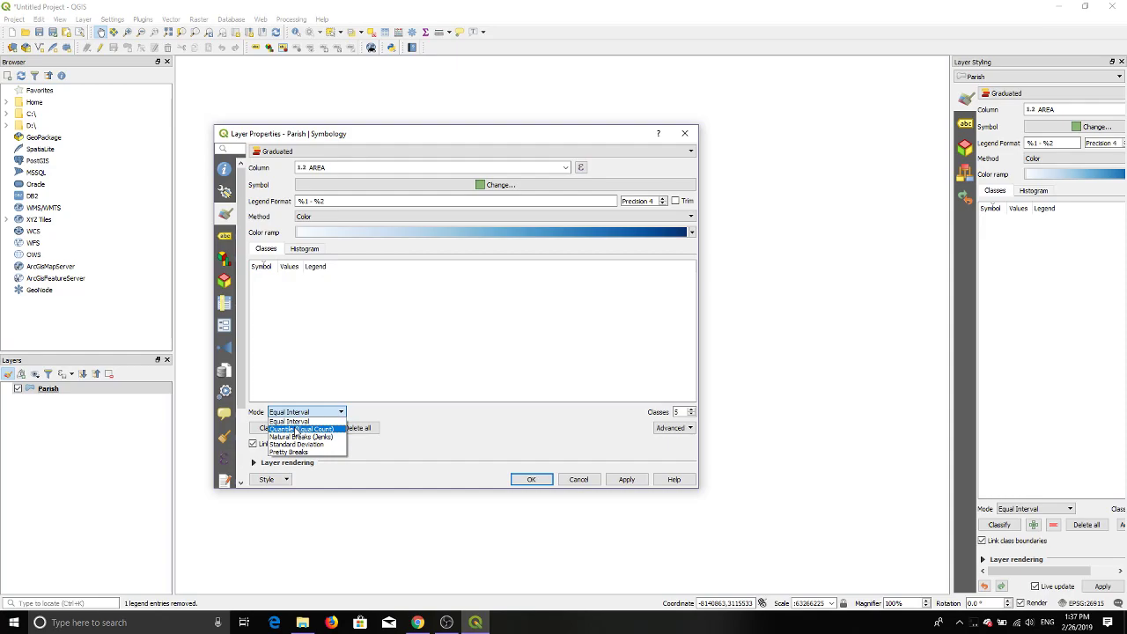
left_click(296, 428)
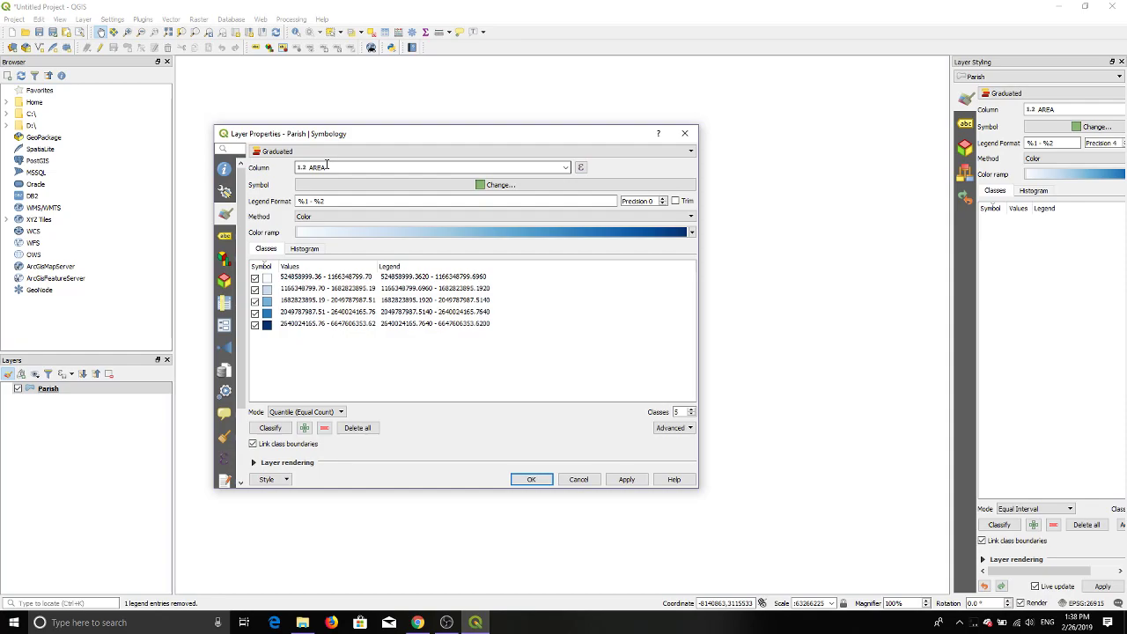
left_click(318, 413)
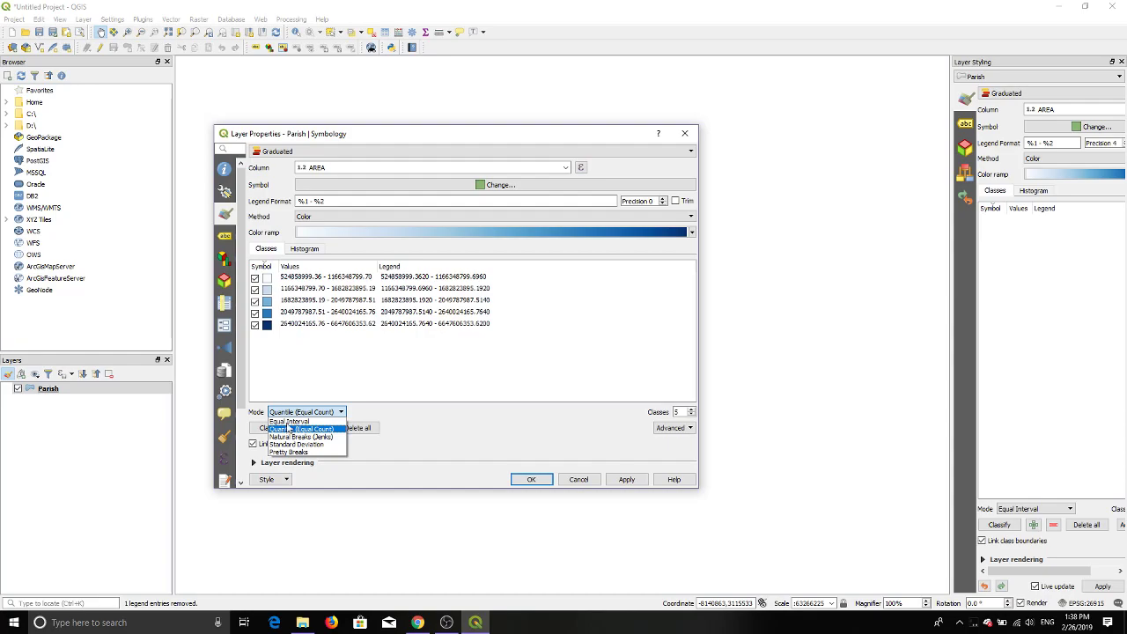
left_click(290, 413)
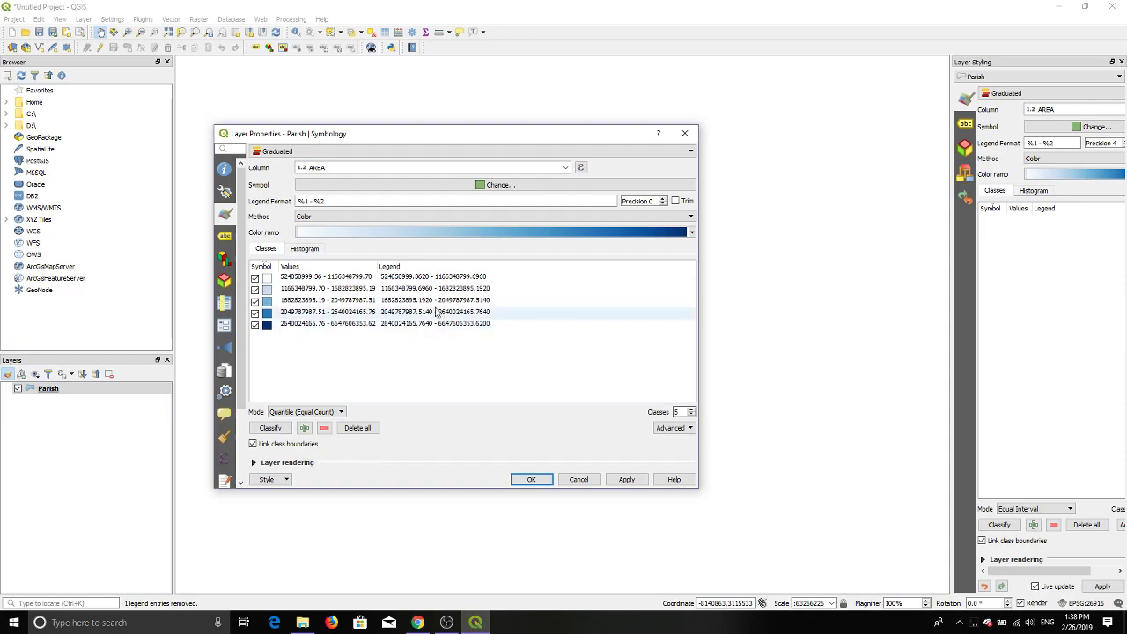
left_click(627, 479)
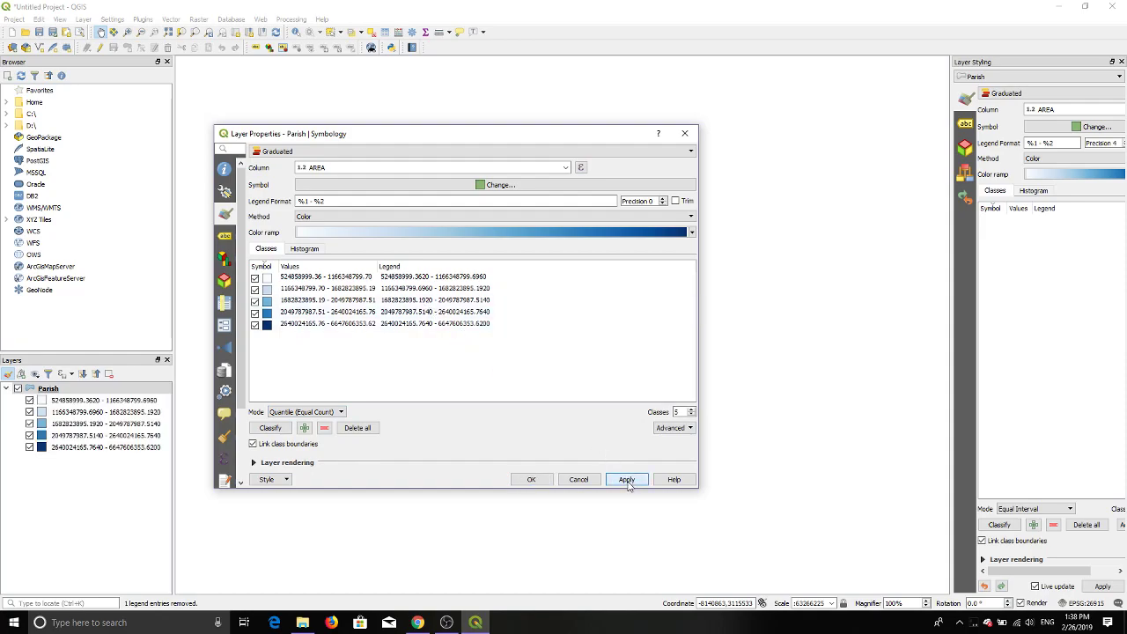
left_click(535, 479)
Examine the graduated blue parishes across the whole map of Louisiana
scroll(495, 410, "up", 4)
scroll(495, 410, "up", 2)
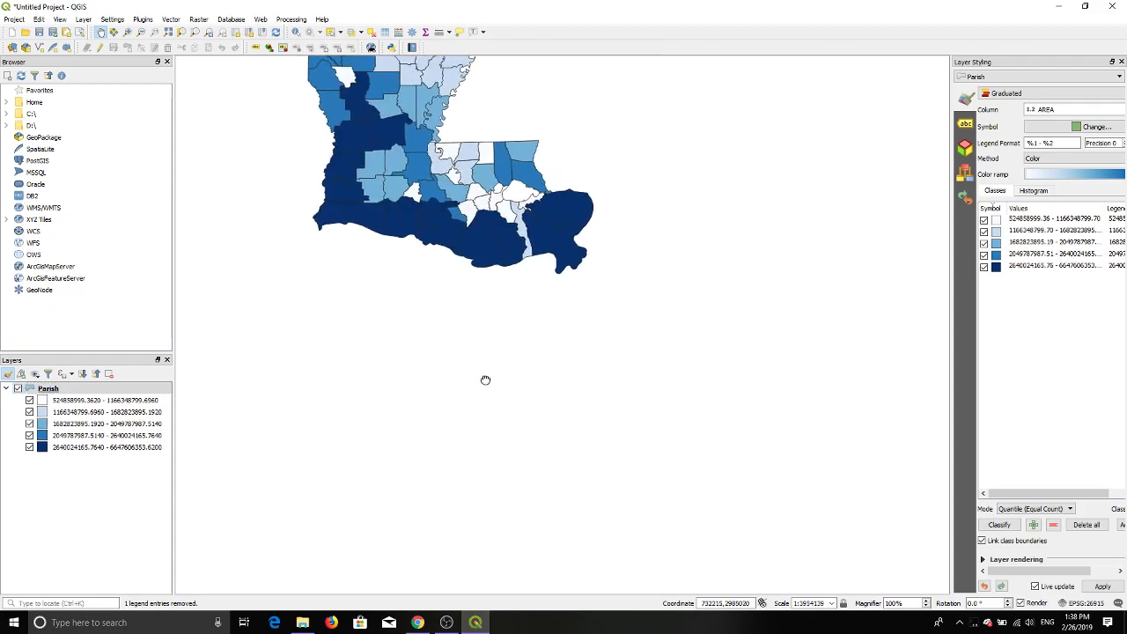
left_click_drag(521, 489, 533, 540)
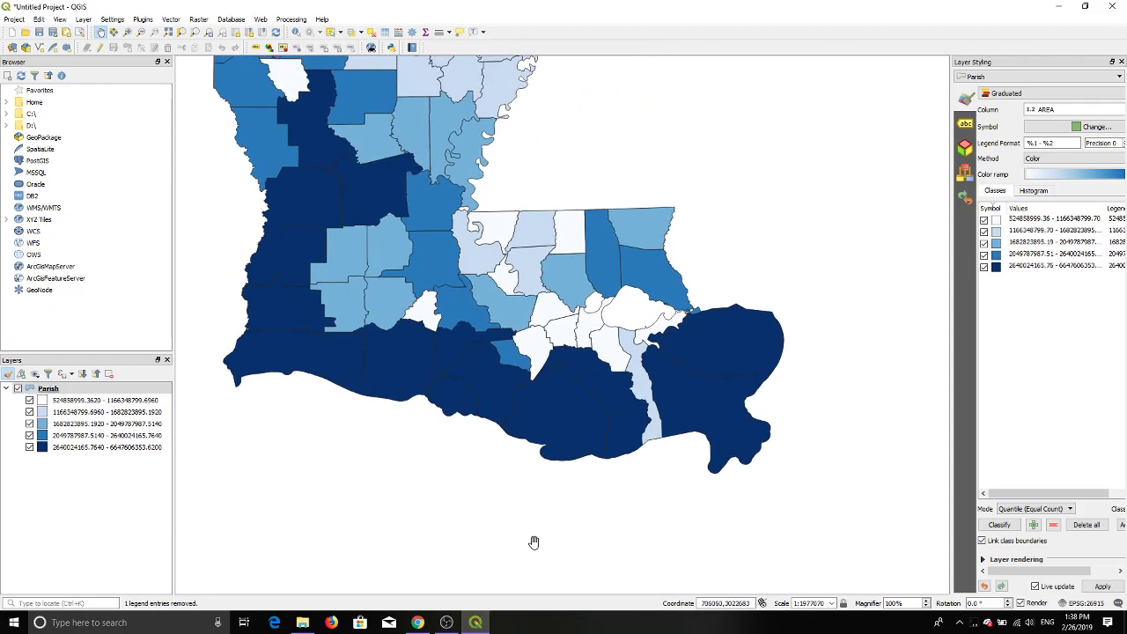
scroll(498, 493, "up", 2)
scroll(504, 536, "down", 2)
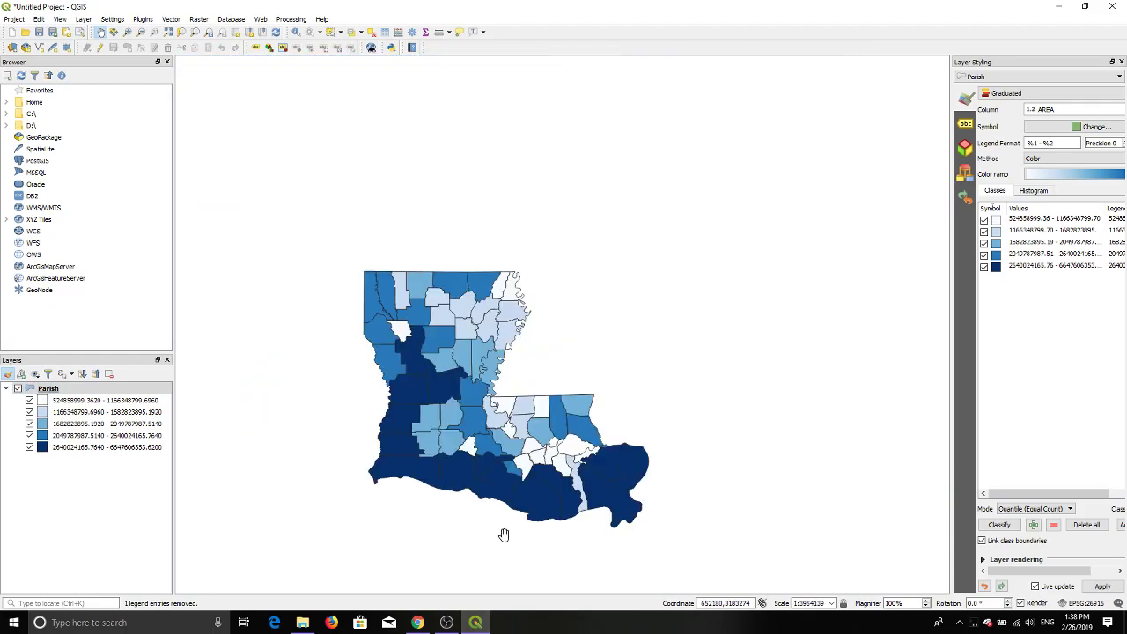
scroll(495, 525, "up", 1)
left_click_drag(473, 515, 475, 564)
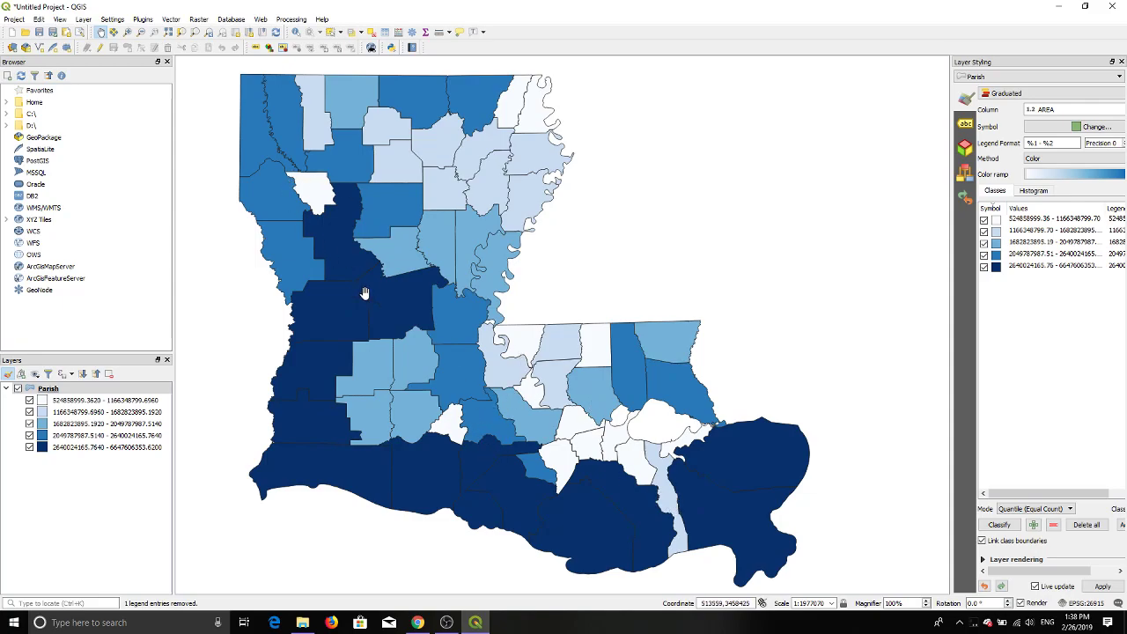
Reduce the Parish layer's graduated symbology to 3 classes and apply the change
right_click(46, 389)
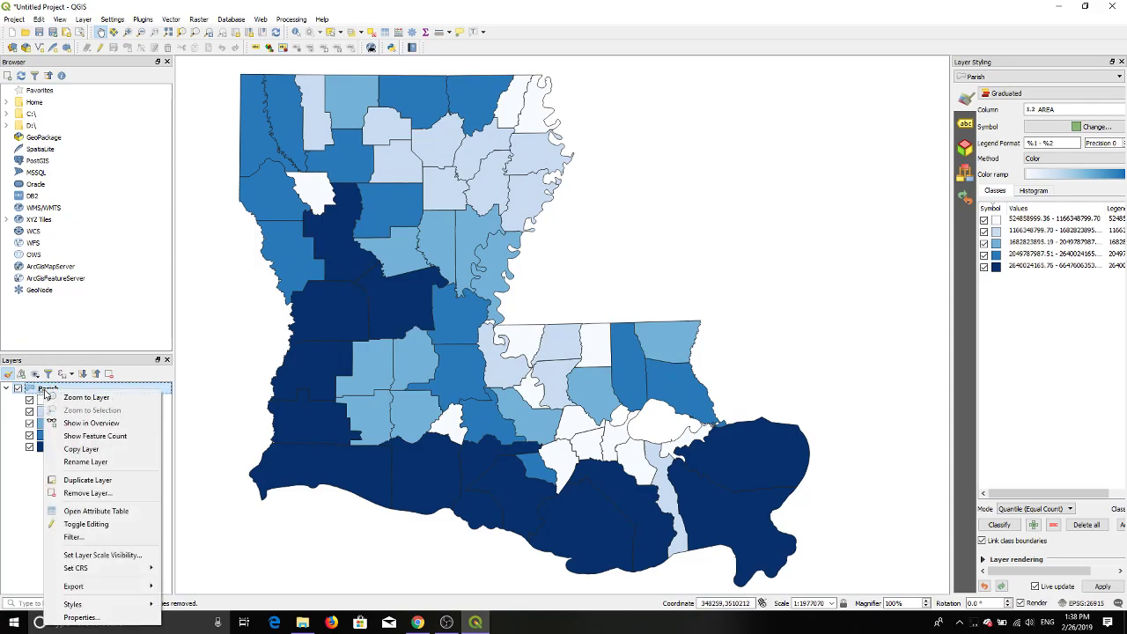
left_click(80, 617)
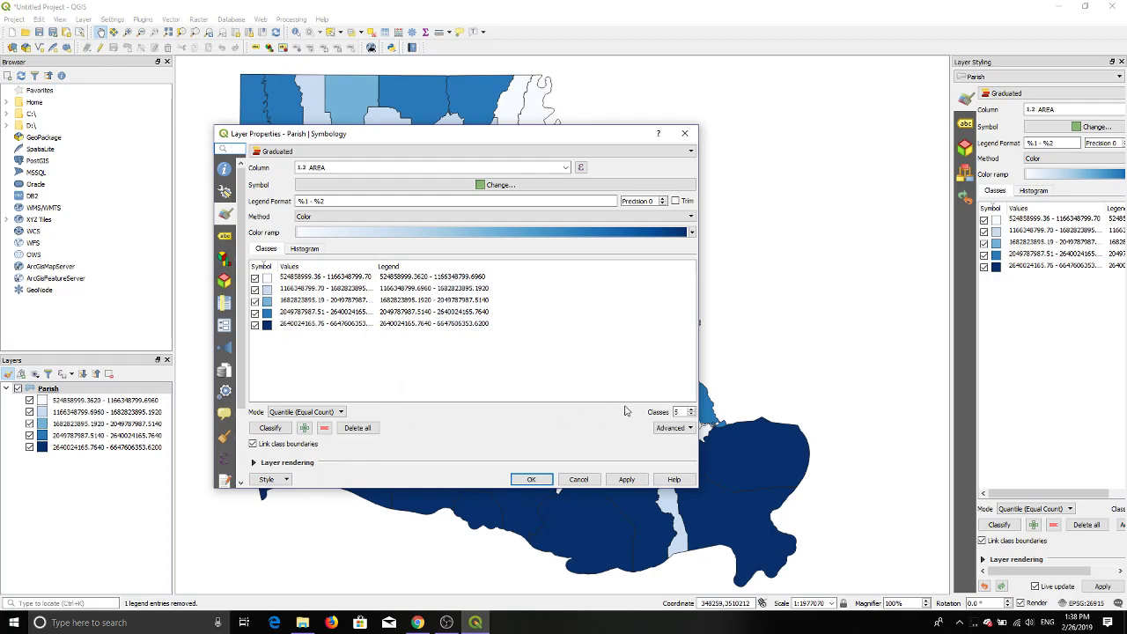
left_click(691, 409)
left_click(691, 409)
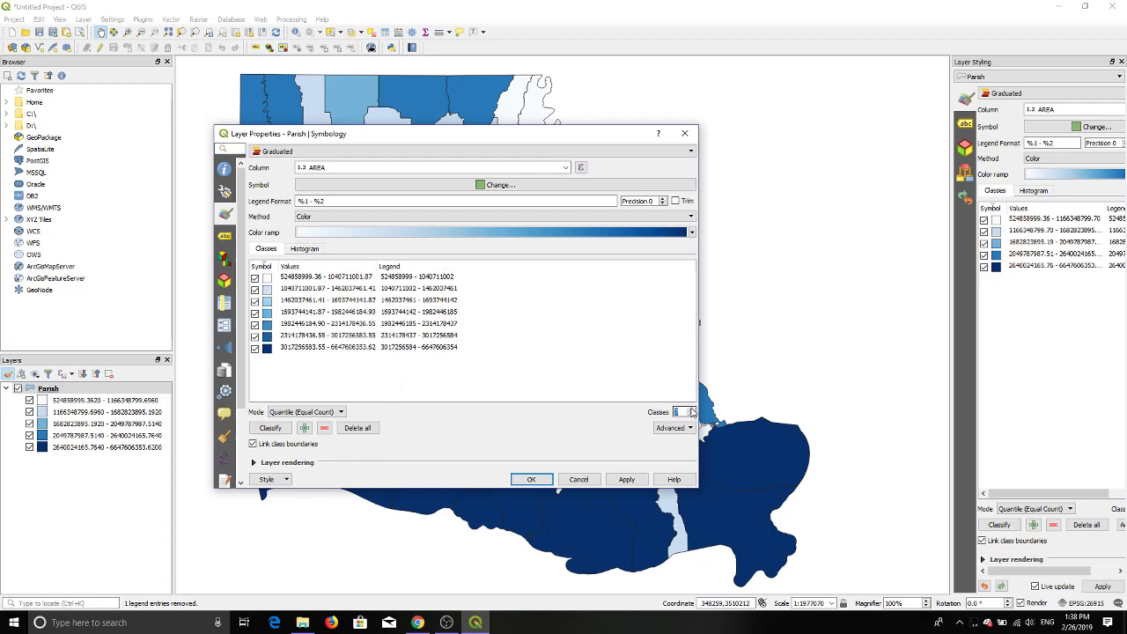
left_click(691, 416)
left_click(691, 416)
left_click(692, 416)
left_click(691, 416)
left_click(626, 479)
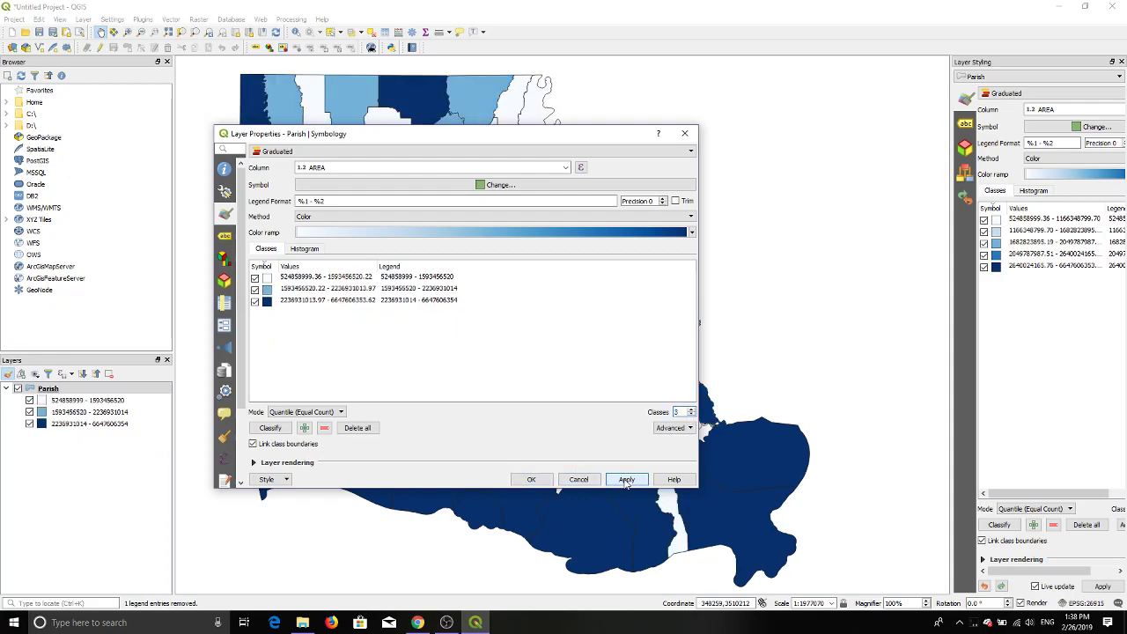
left_click(533, 480)
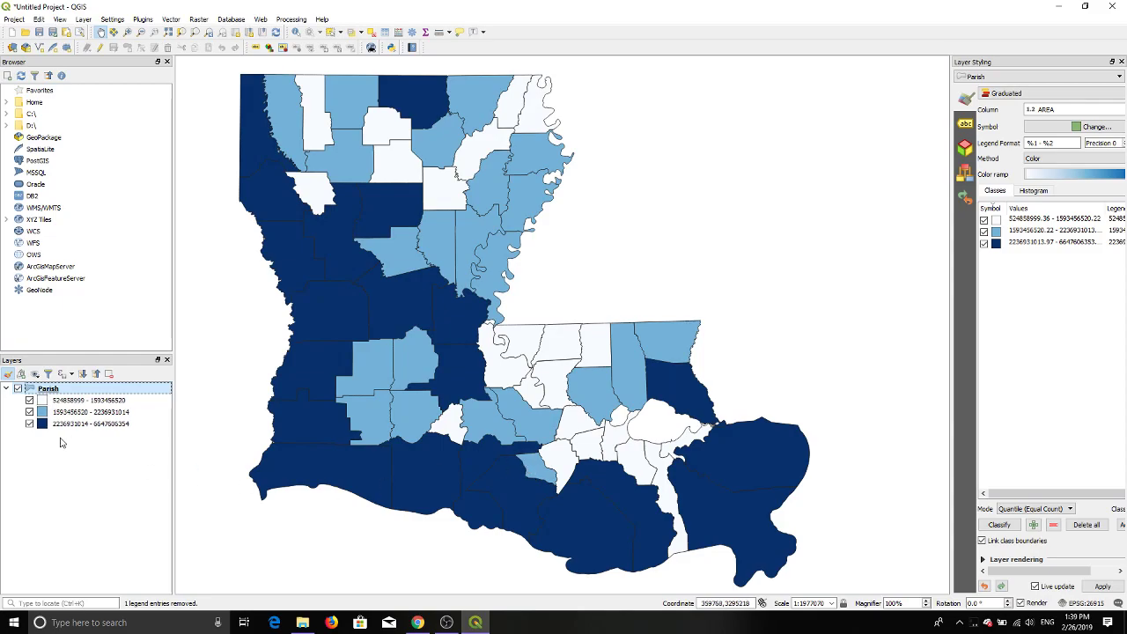
Set the color ramp of the Parish layer's symbology to Discrete and change its first color to magenta #f733ff
right_click(49, 389)
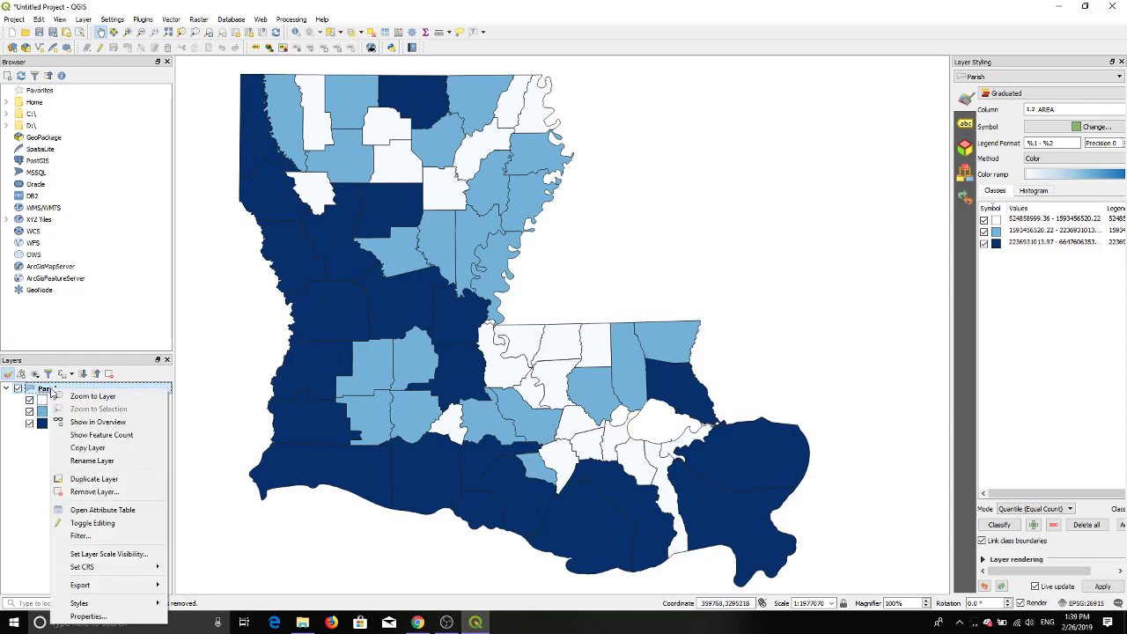
left_click(88, 615)
left_click(392, 233)
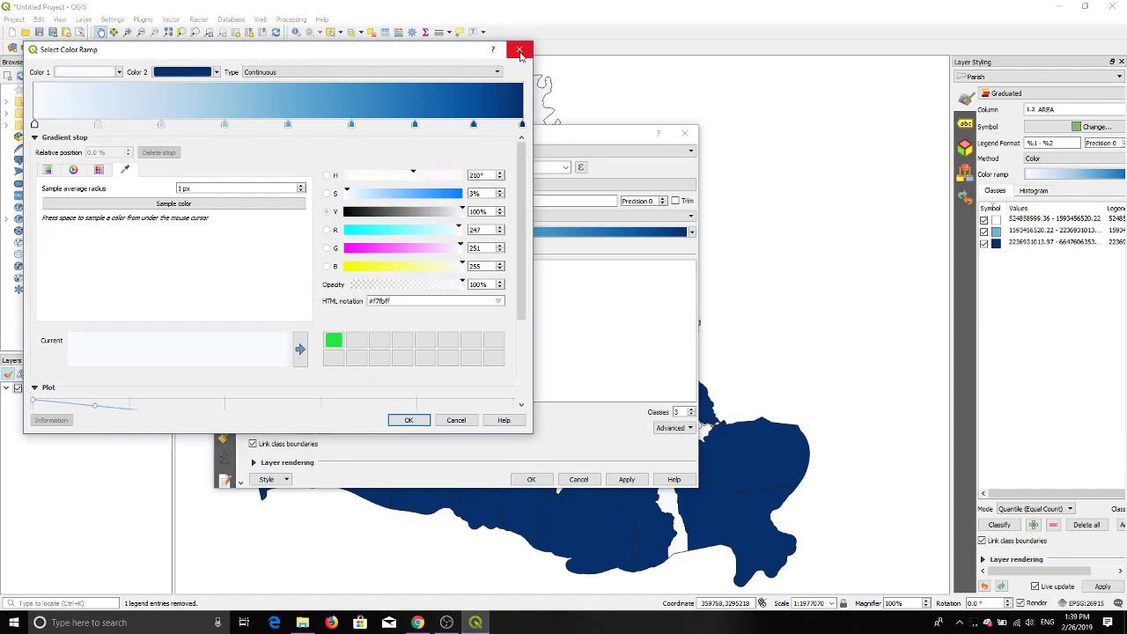
left_click(449, 72)
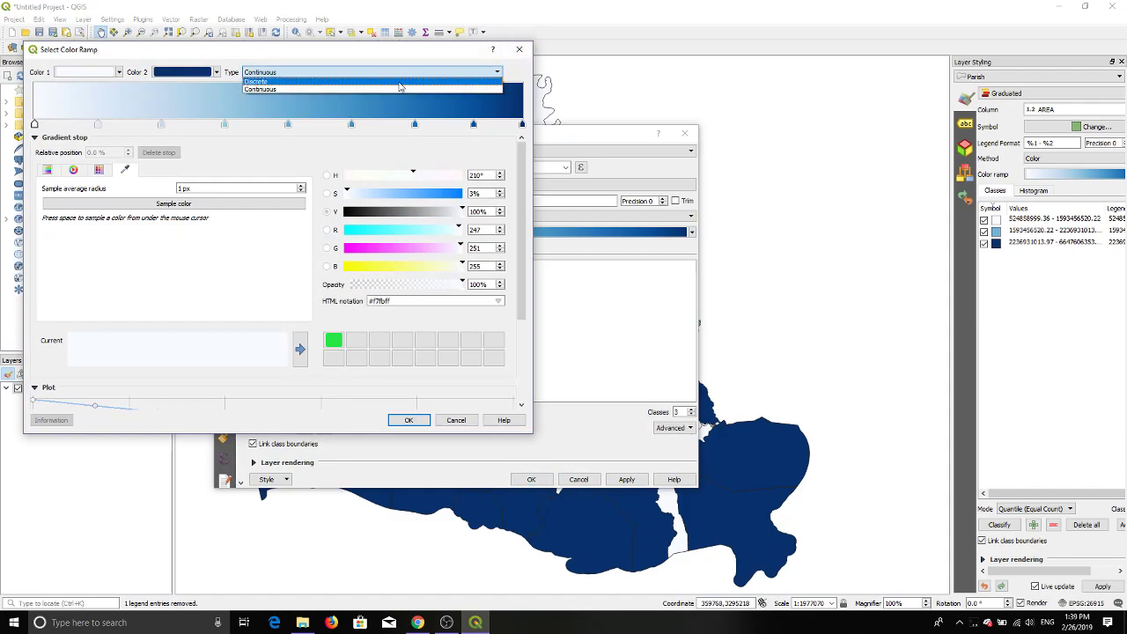
left_click(422, 81)
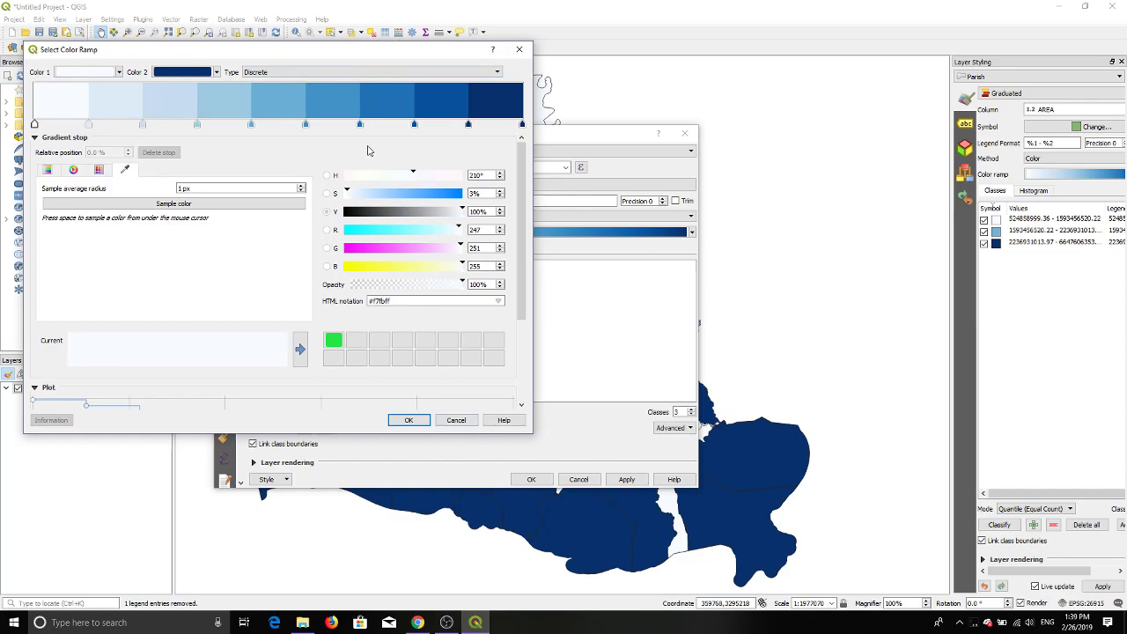
left_click(368, 247)
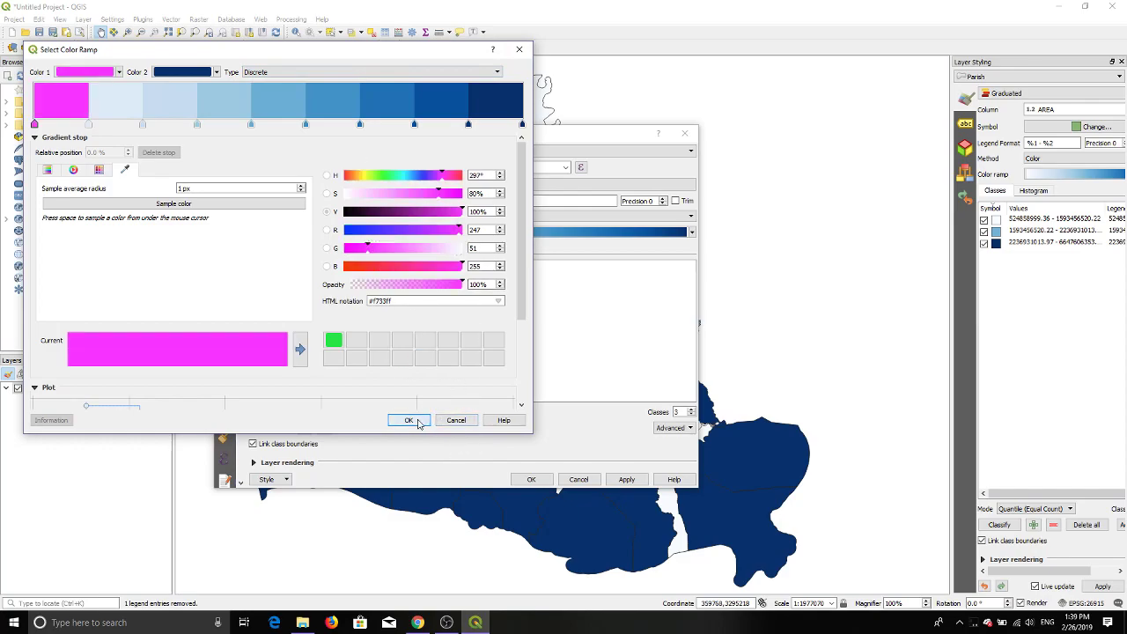
left_click(412, 420)
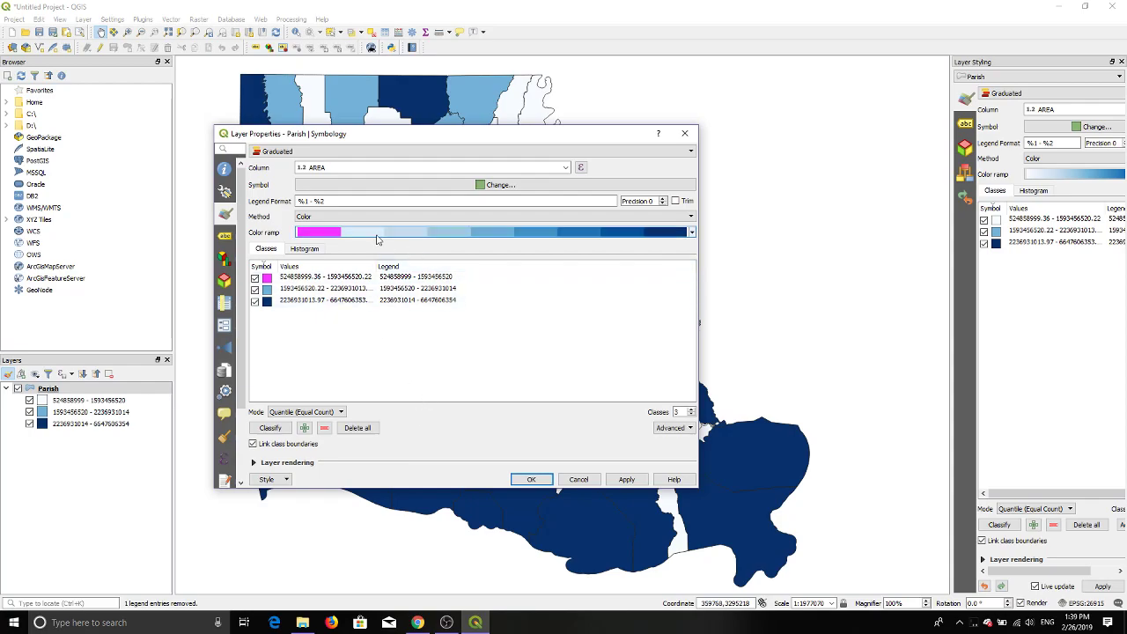
Set the Parish color ramp type back to Continuous and apply the symbology to the layer
left_click(357, 232)
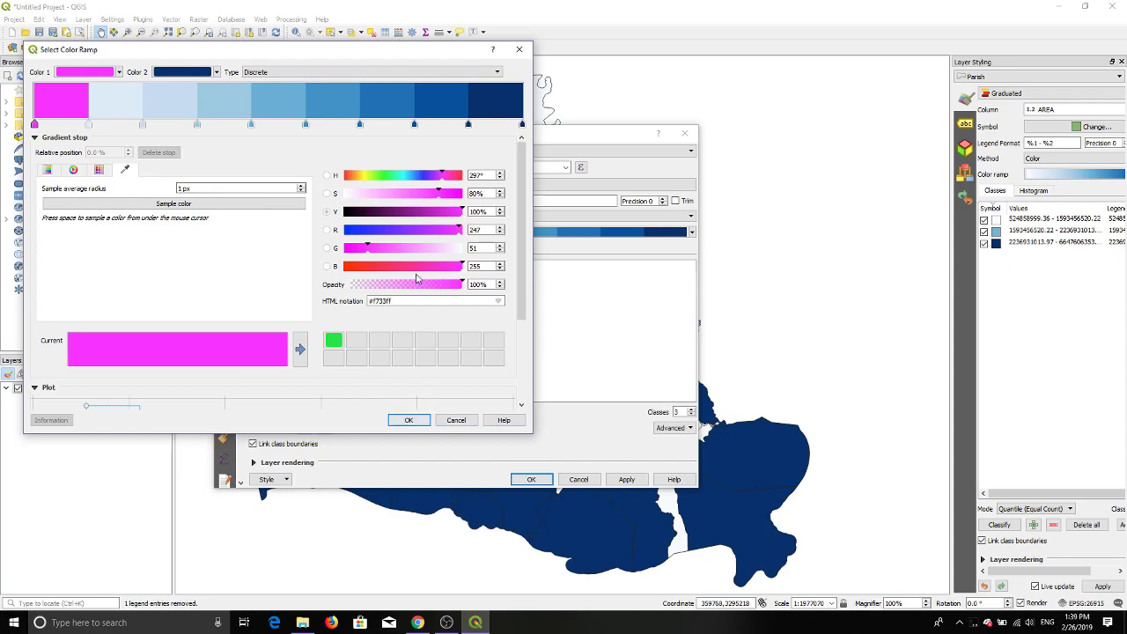
left_click(310, 72)
left_click(278, 91)
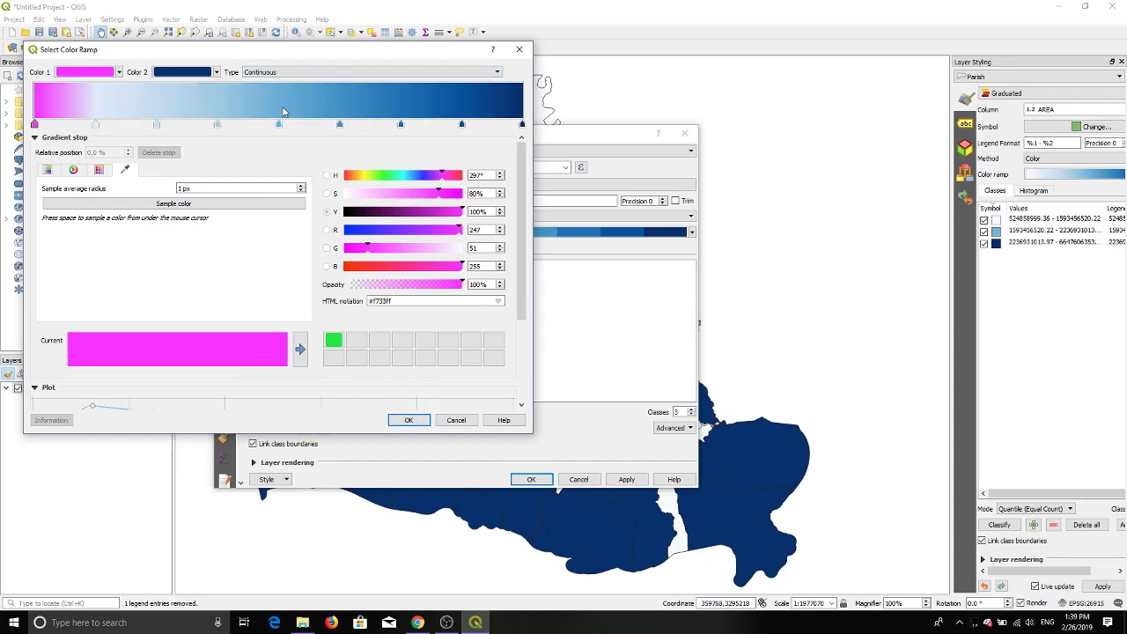
left_click(409, 420)
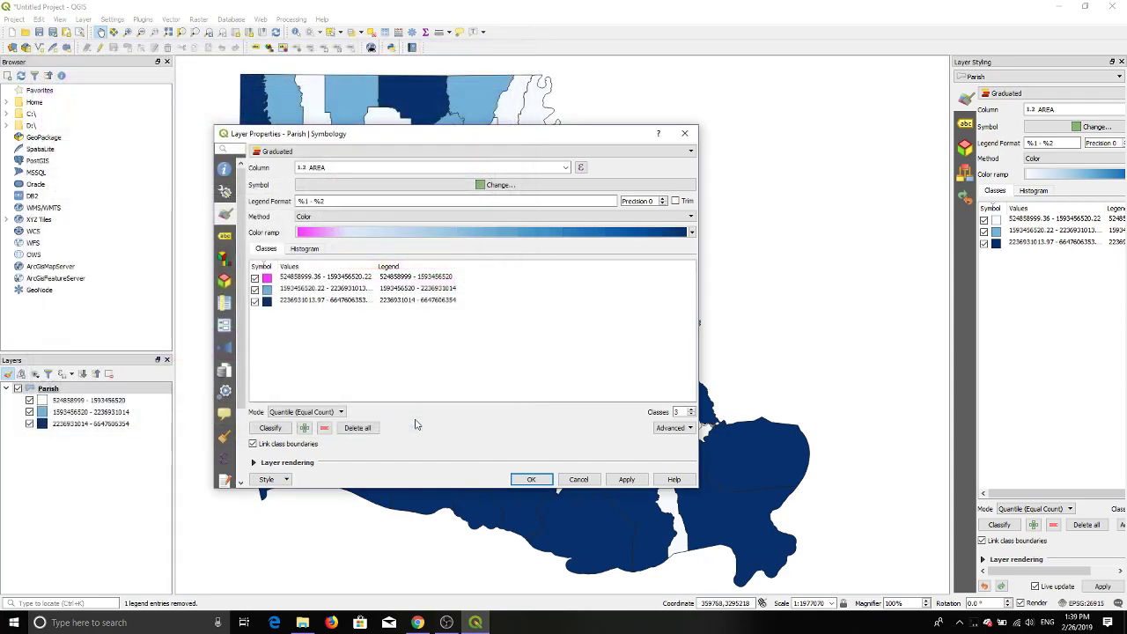
left_click(623, 482)
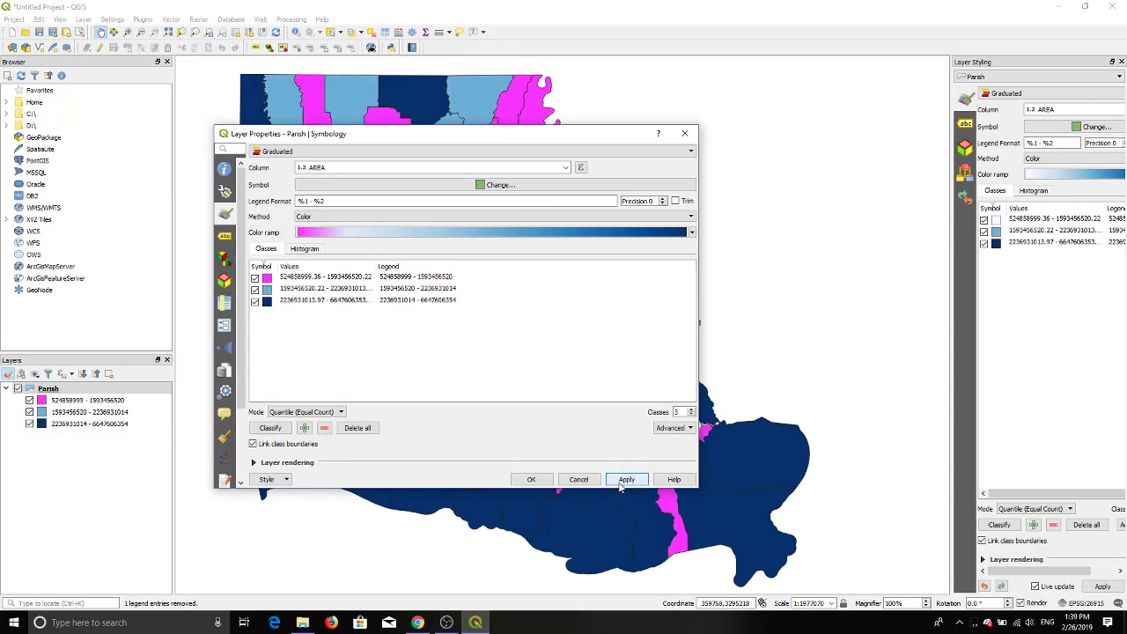
left_click(531, 480)
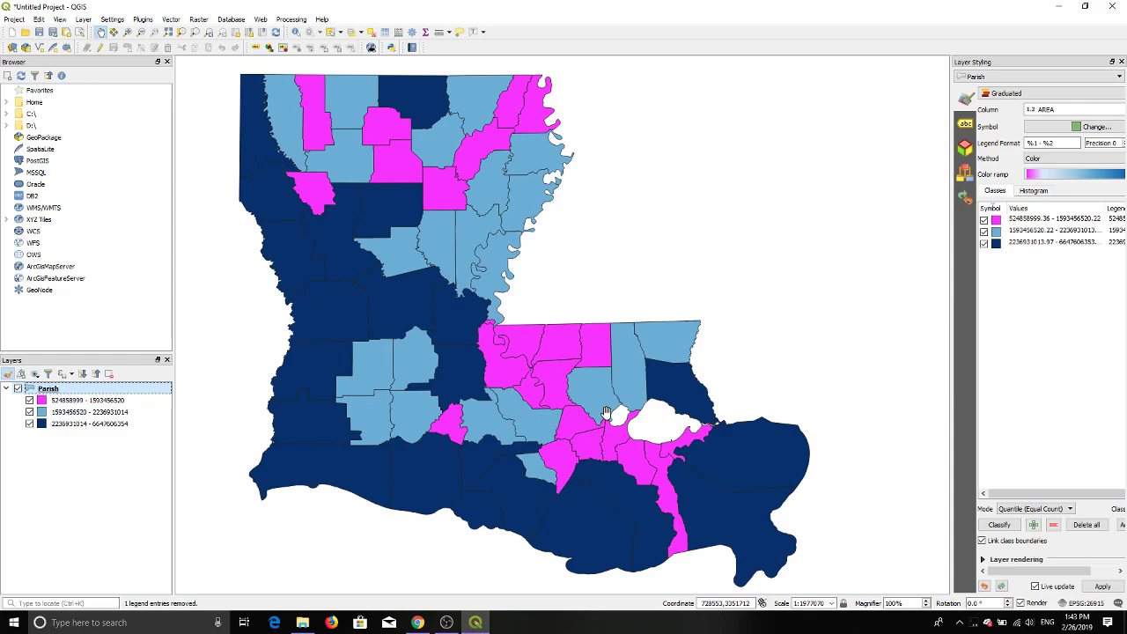
Consult the Daily Task page in Chrome, then export the QGIS map as a PDF named 123 on the Desktop
mouse_move(419, 622)
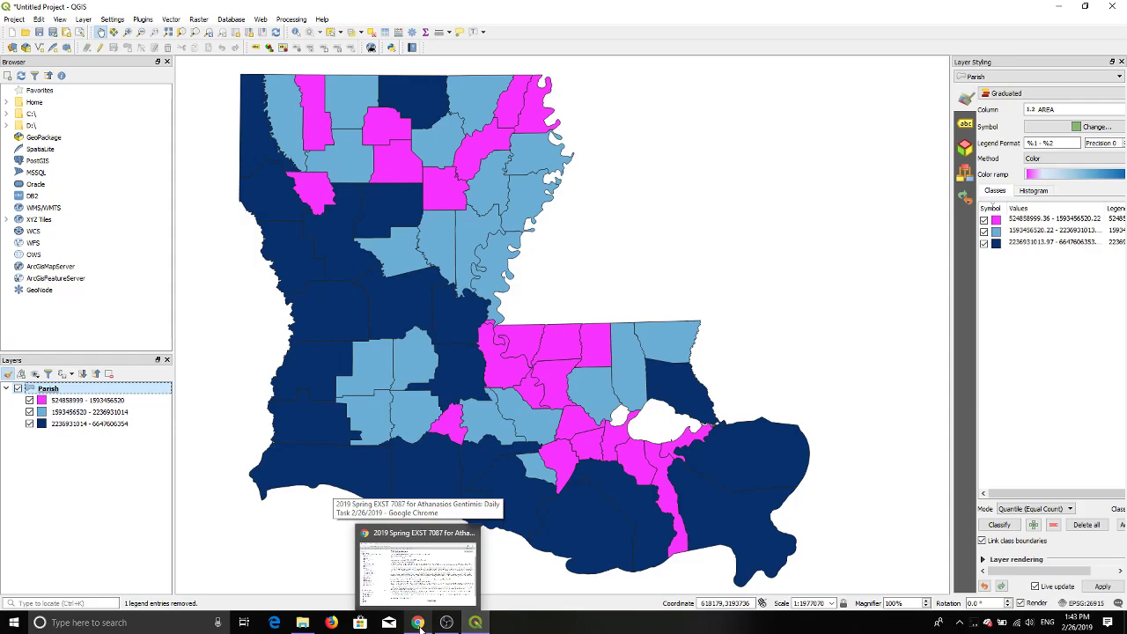
left_click(419, 623)
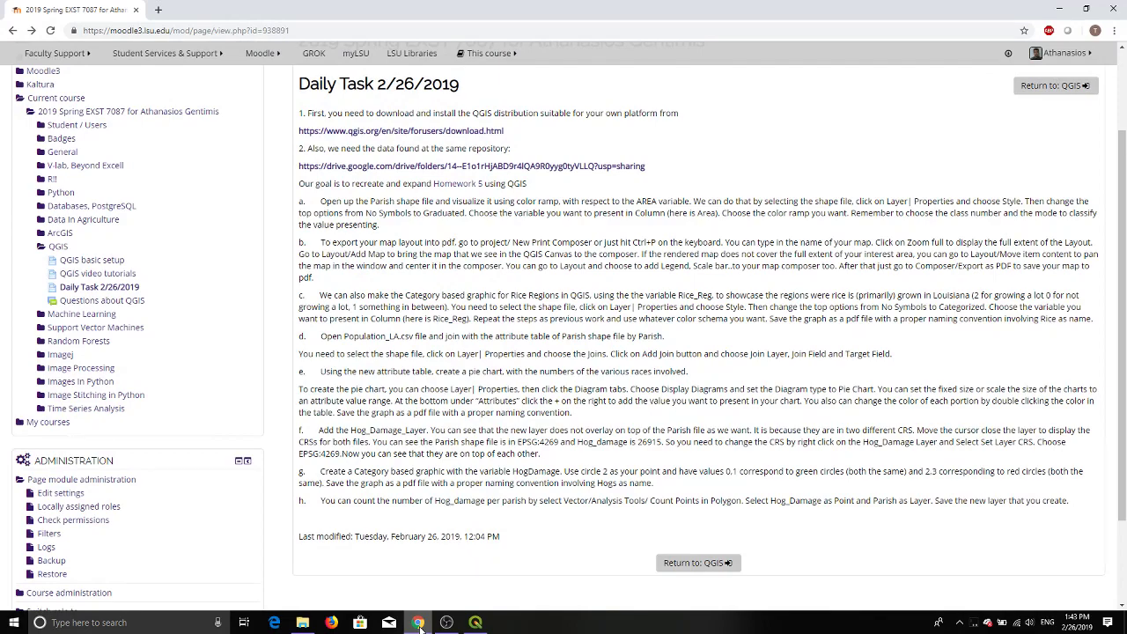
left_click(475, 622)
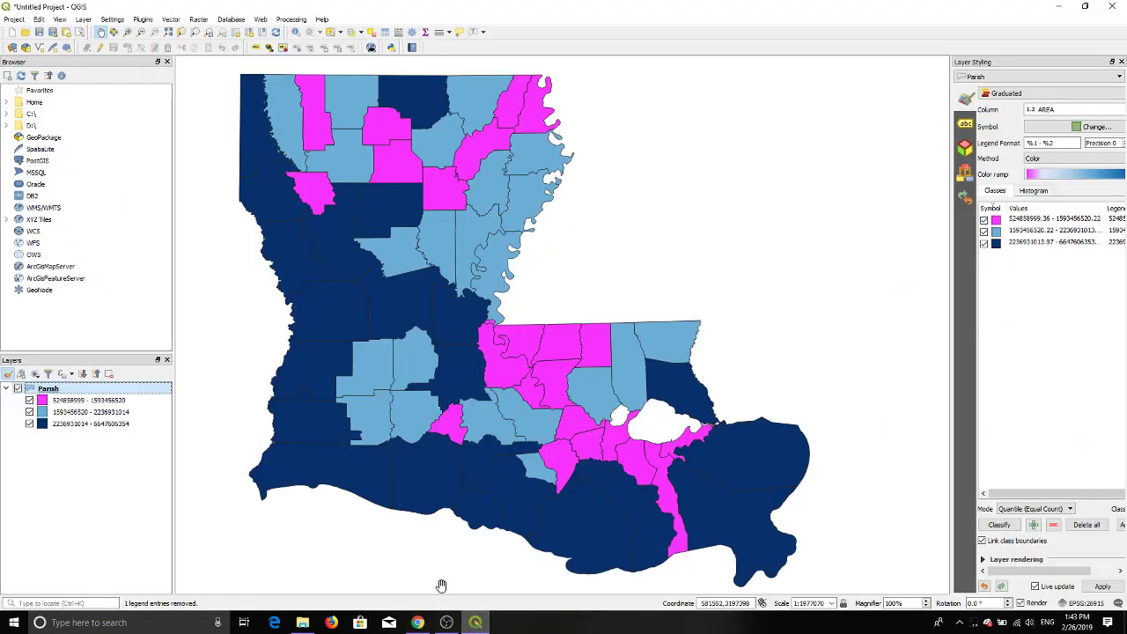
left_click(13, 19)
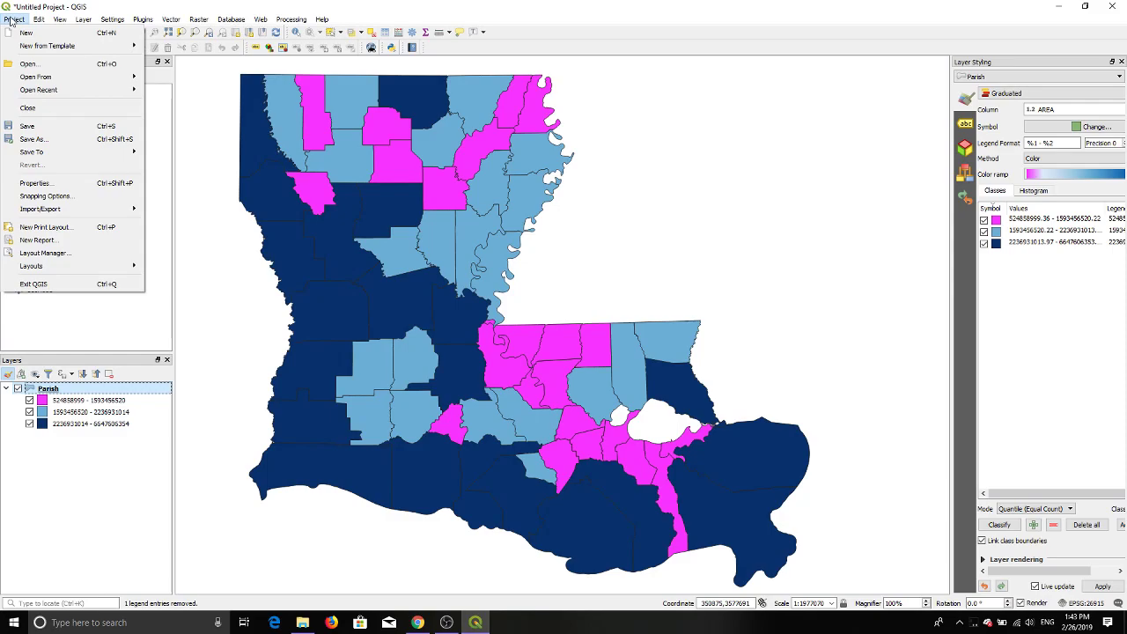
mouse_move(60, 214)
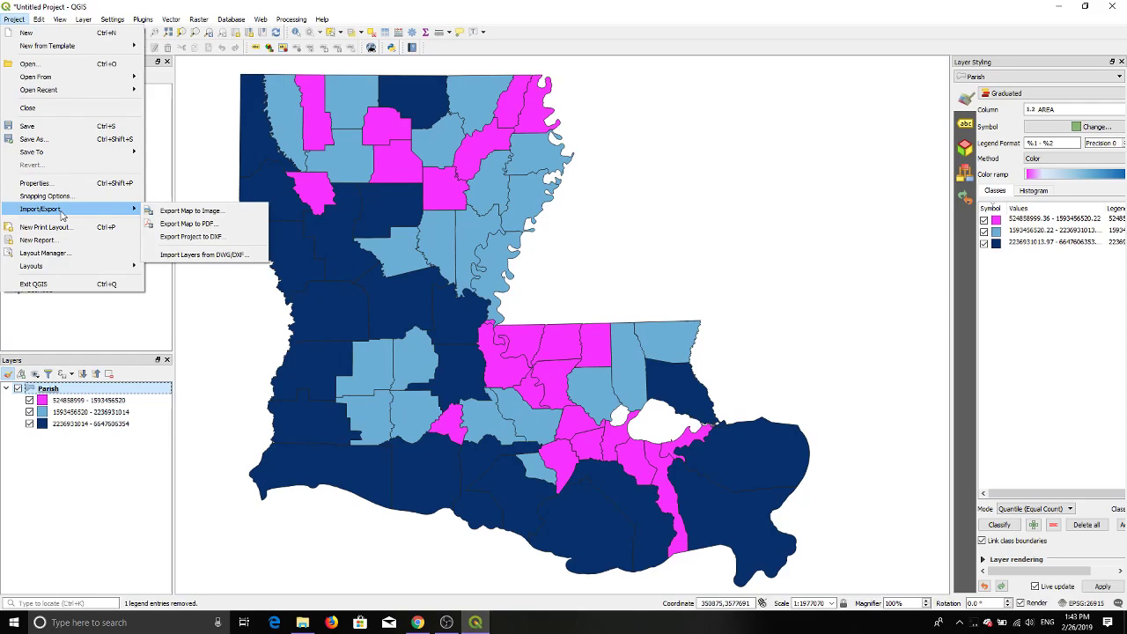
left_click(169, 225)
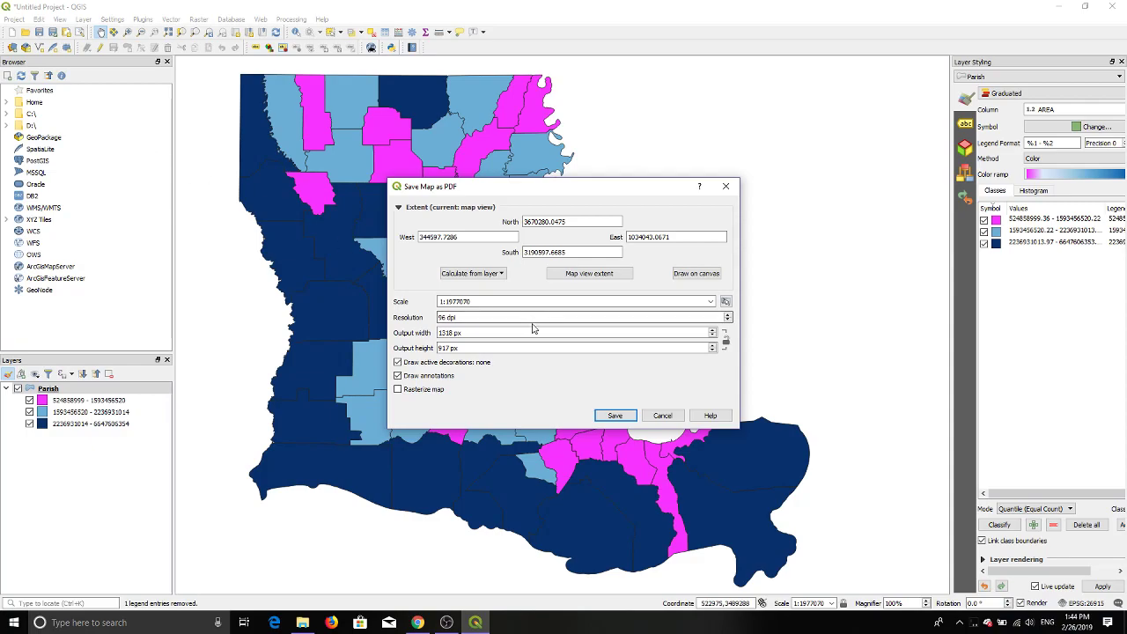
left_click(615, 416)
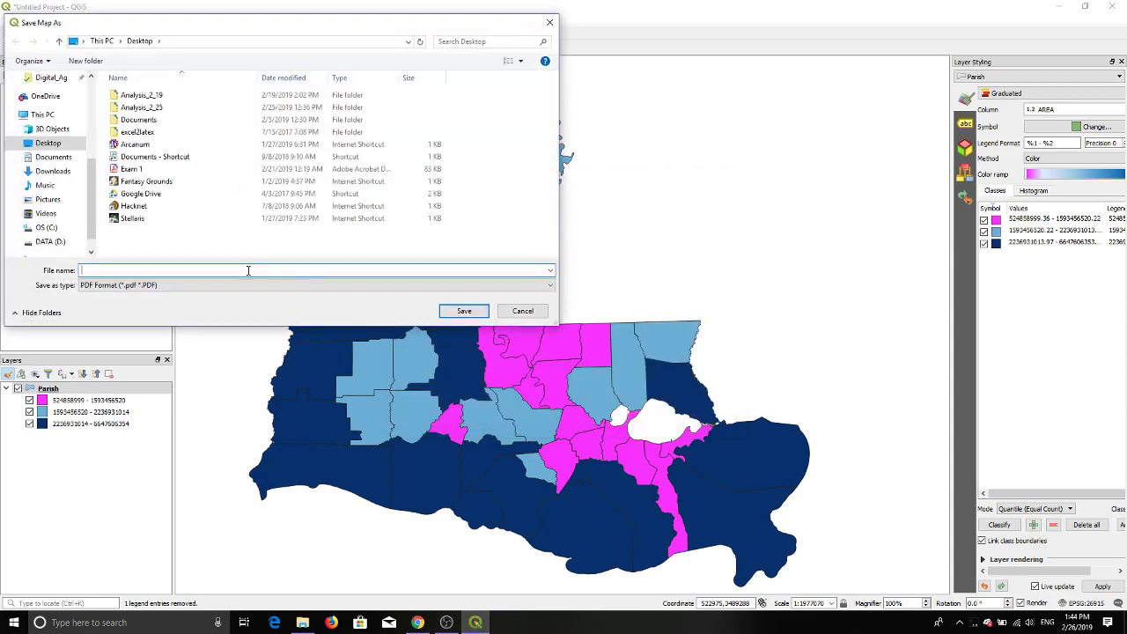
type("123")
left_click(459, 312)
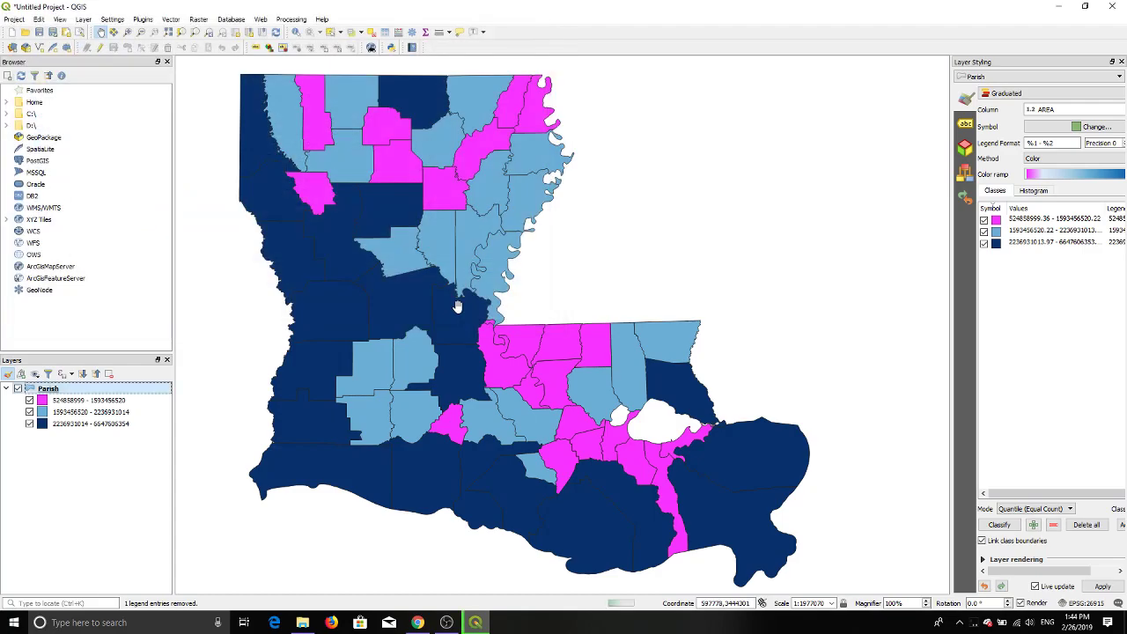
Open the exported 123 PDF from the desktop to check the map, close it and return to QGIS
left_click(1047, 7)
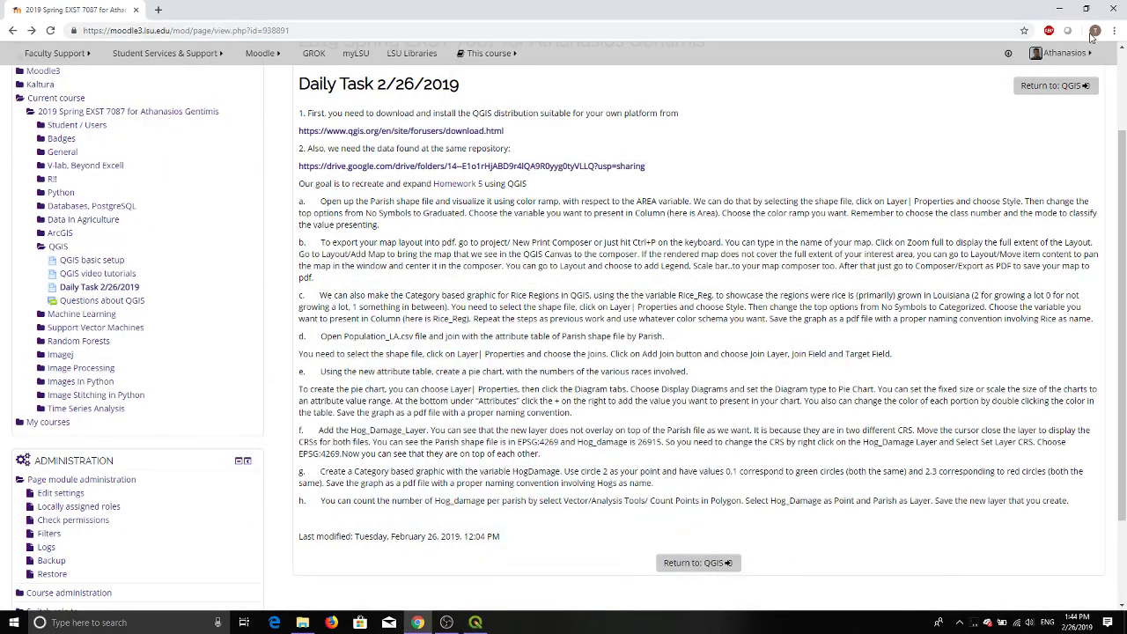
left_click(1059, 7)
double_click(113, 443)
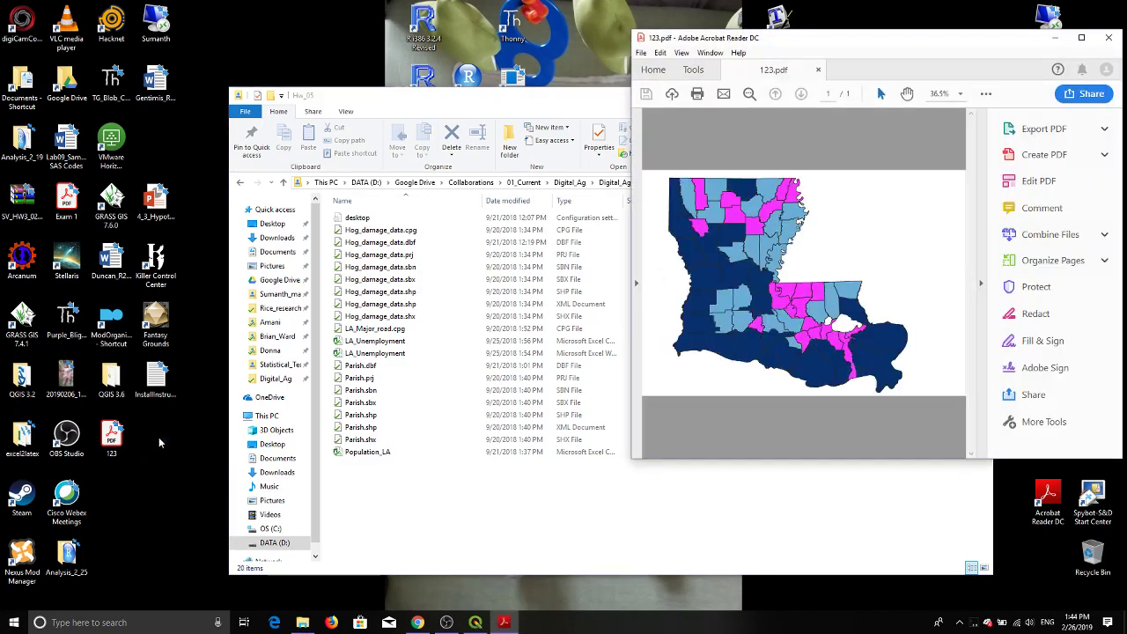
left_click(1102, 37)
left_click(475, 622)
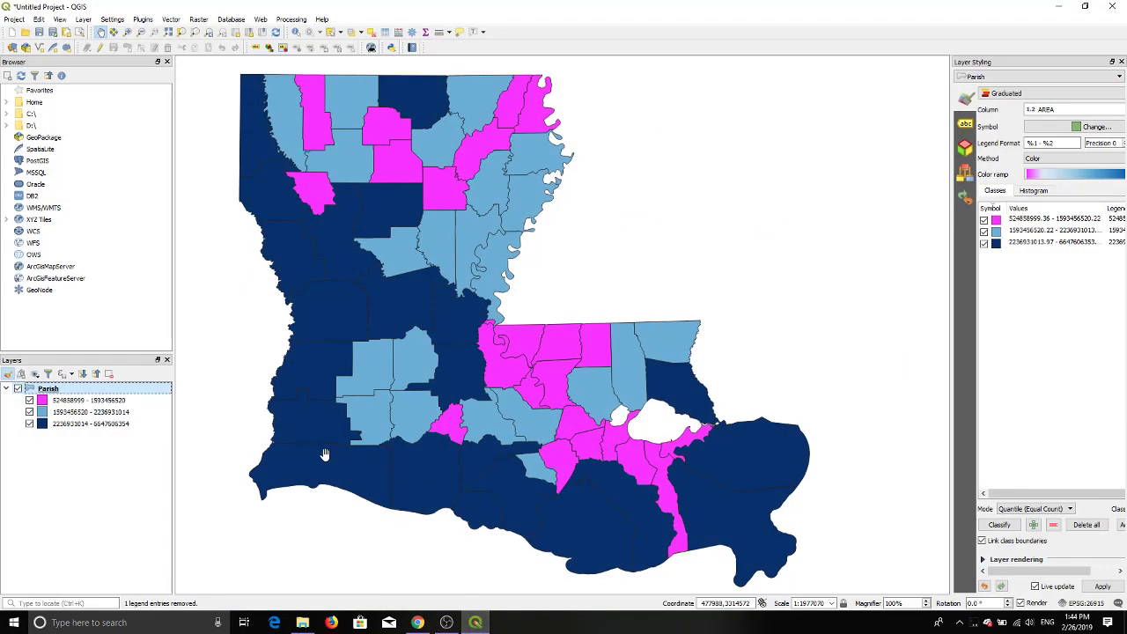
Read the rice regions task in Chrome and examine the RICE_REG column in the Parish layer's attribute table in QGIS
left_click(418, 623)
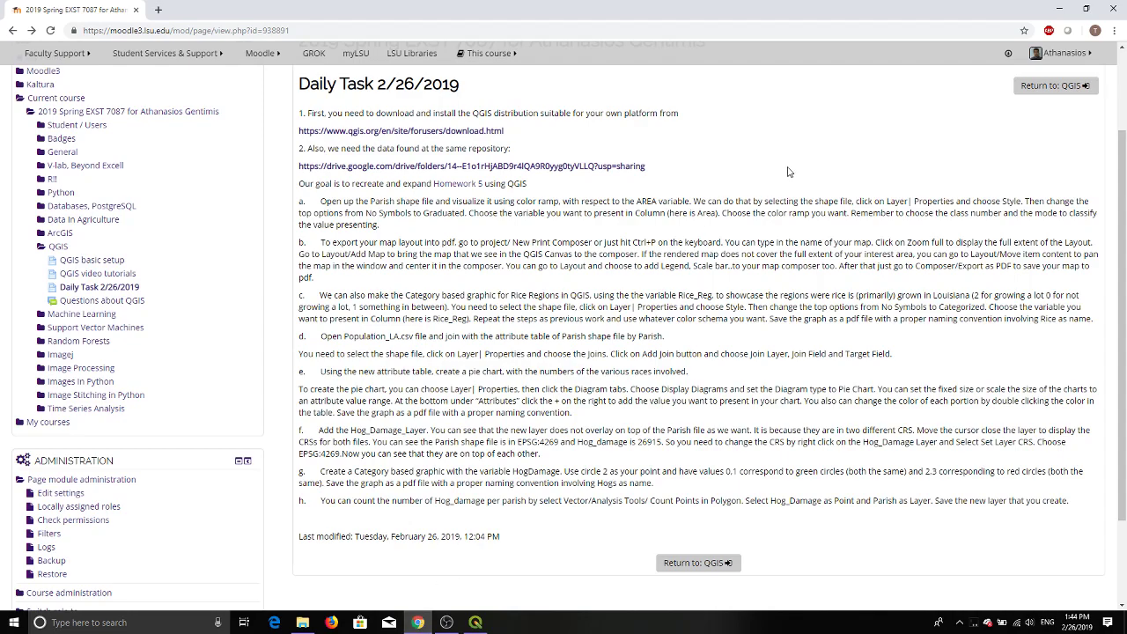
left_click(1059, 8)
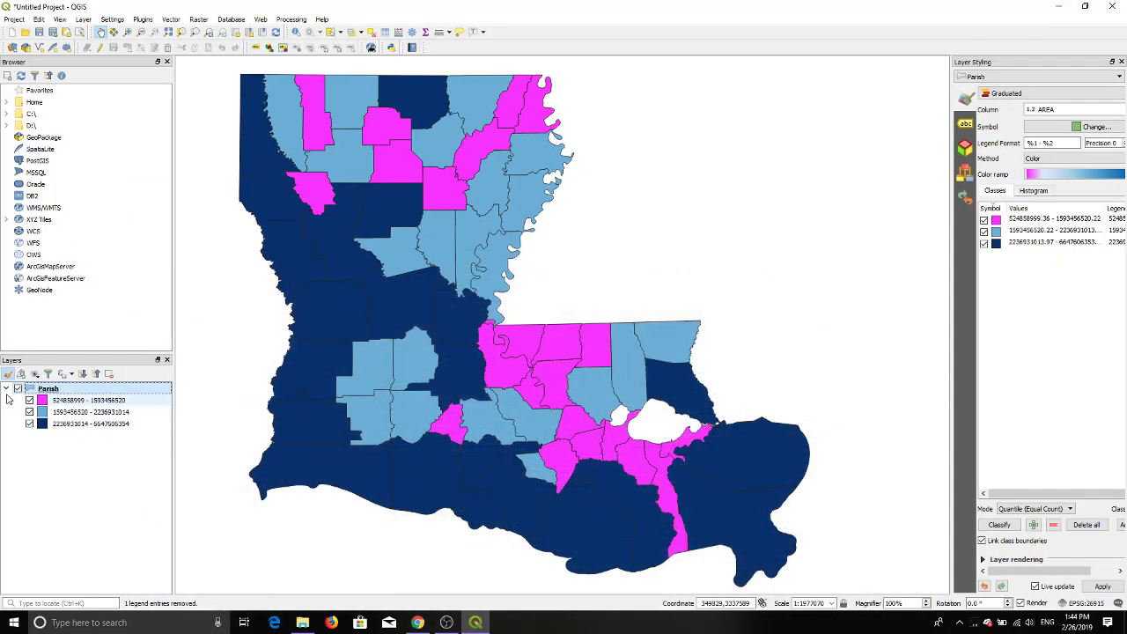
right_click(42, 390)
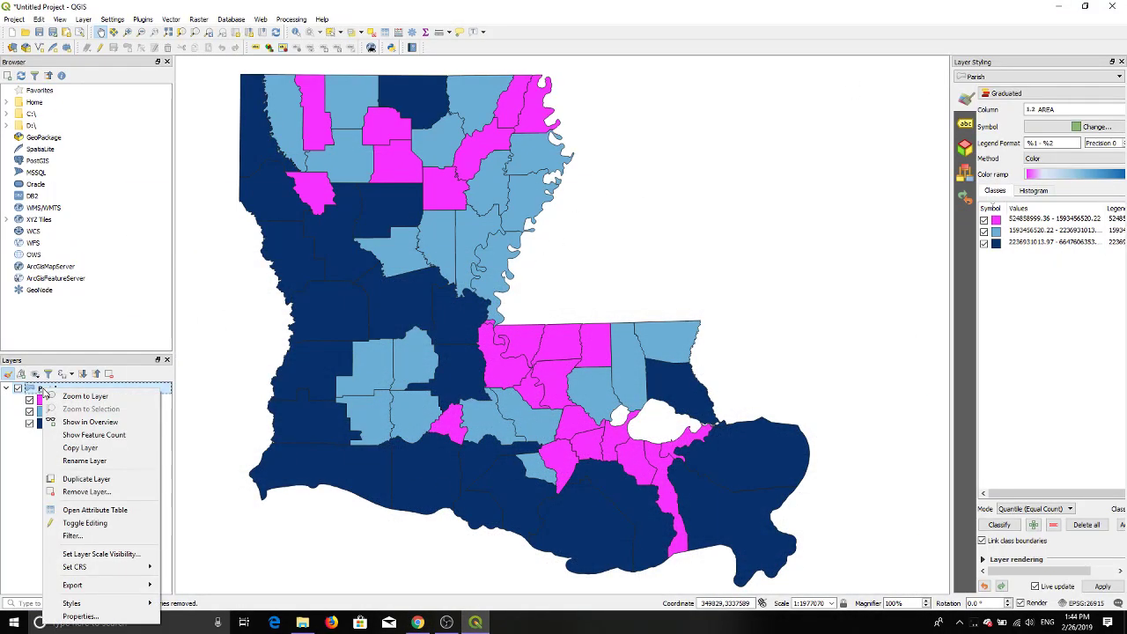
left_click(108, 510)
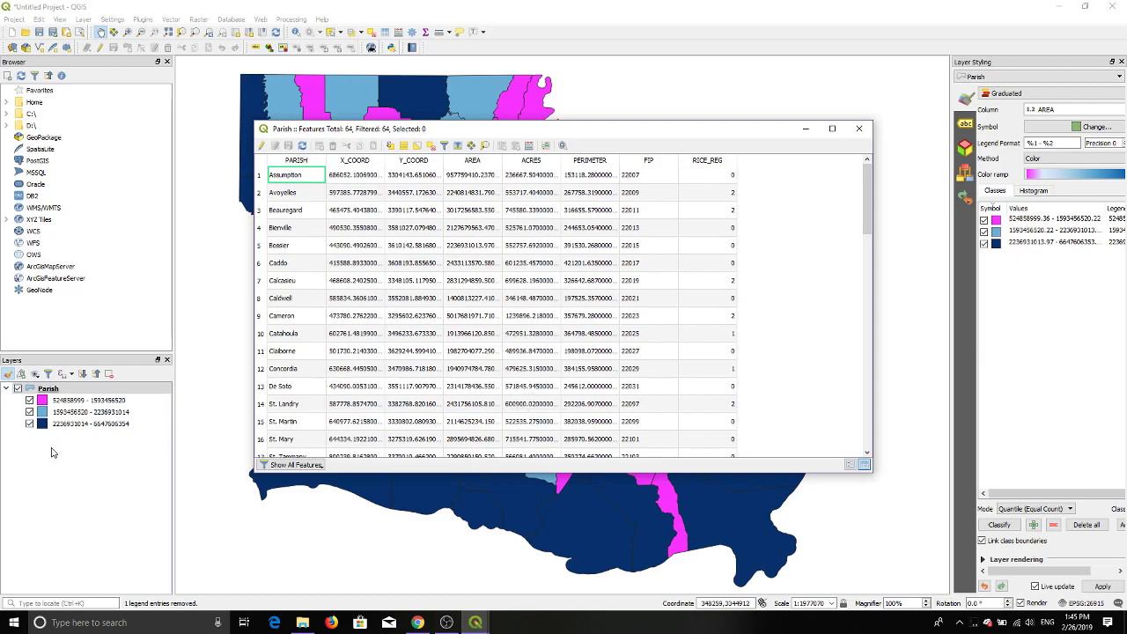
left_click(51, 405)
Switch the Parish layer's symbology to Categorized and classify it by the RICE_REG column with random colors
right_click(49, 389)
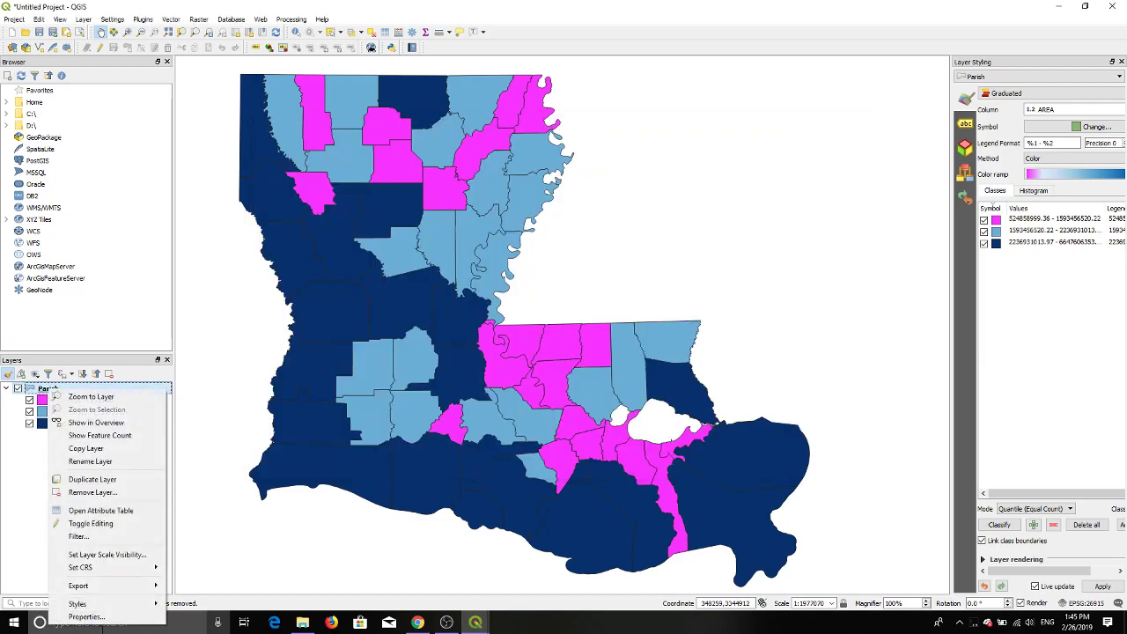
left_click(93, 618)
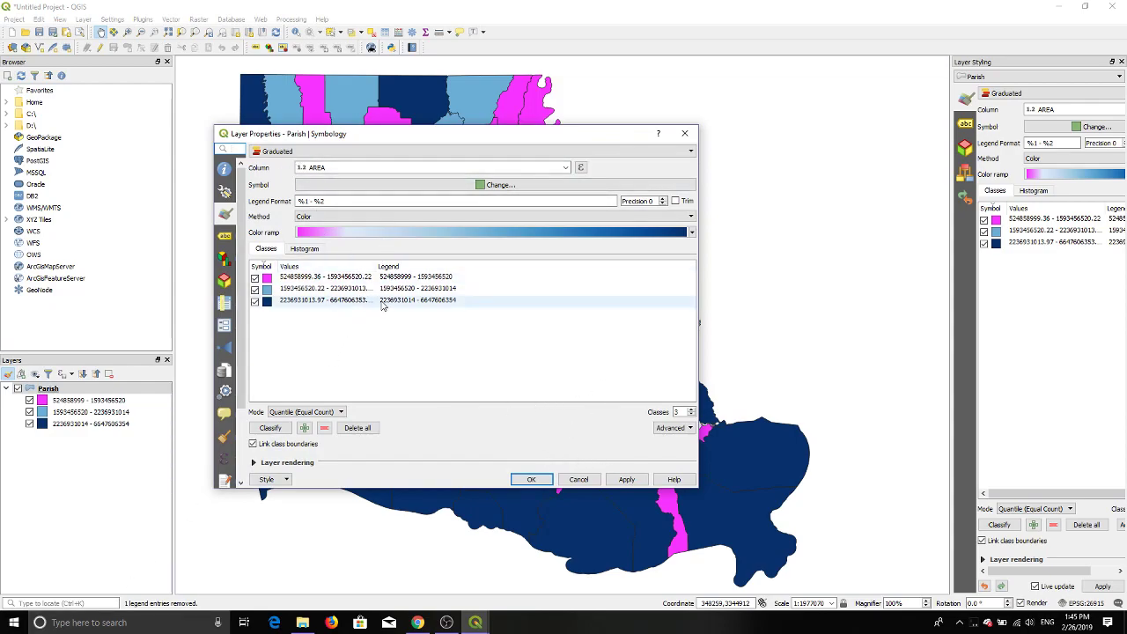
left_click(324, 427)
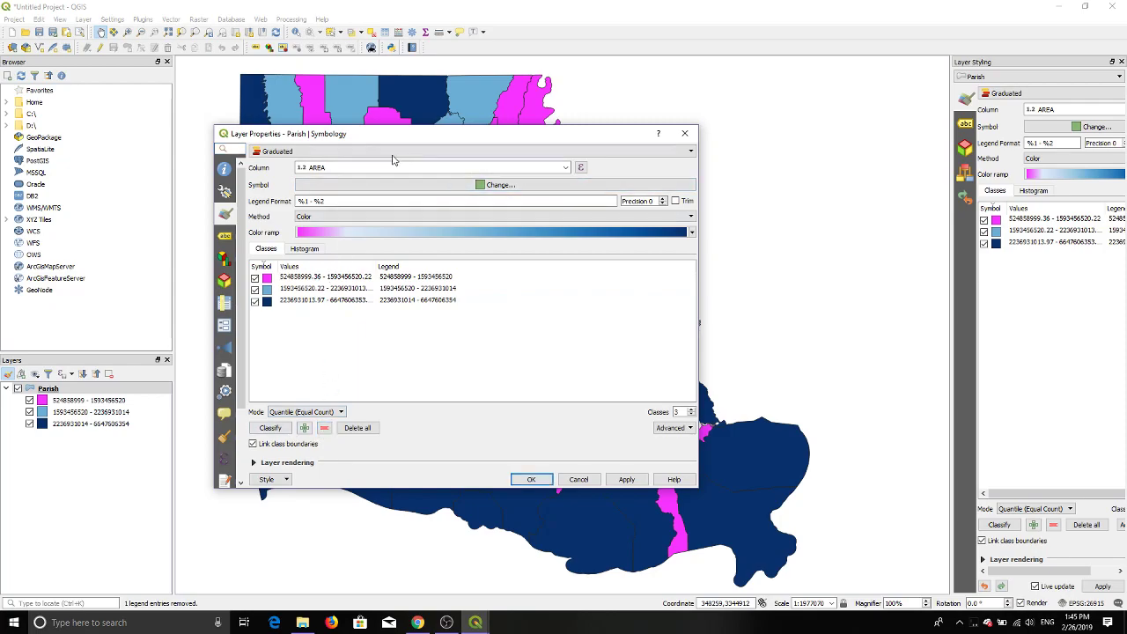
left_click(334, 151)
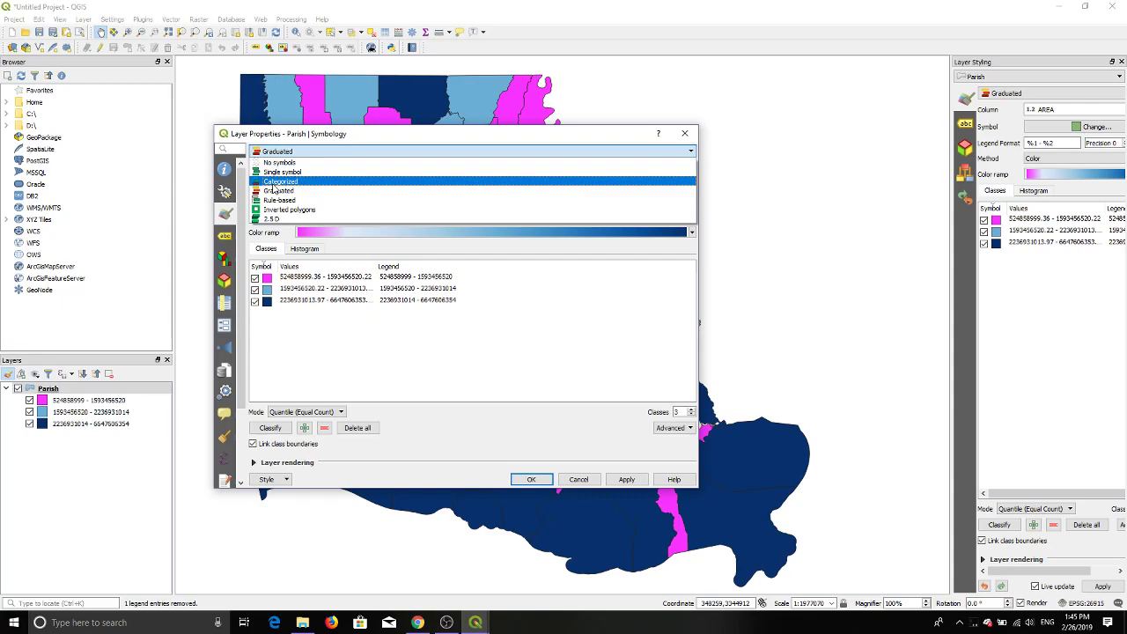
left_click(274, 182)
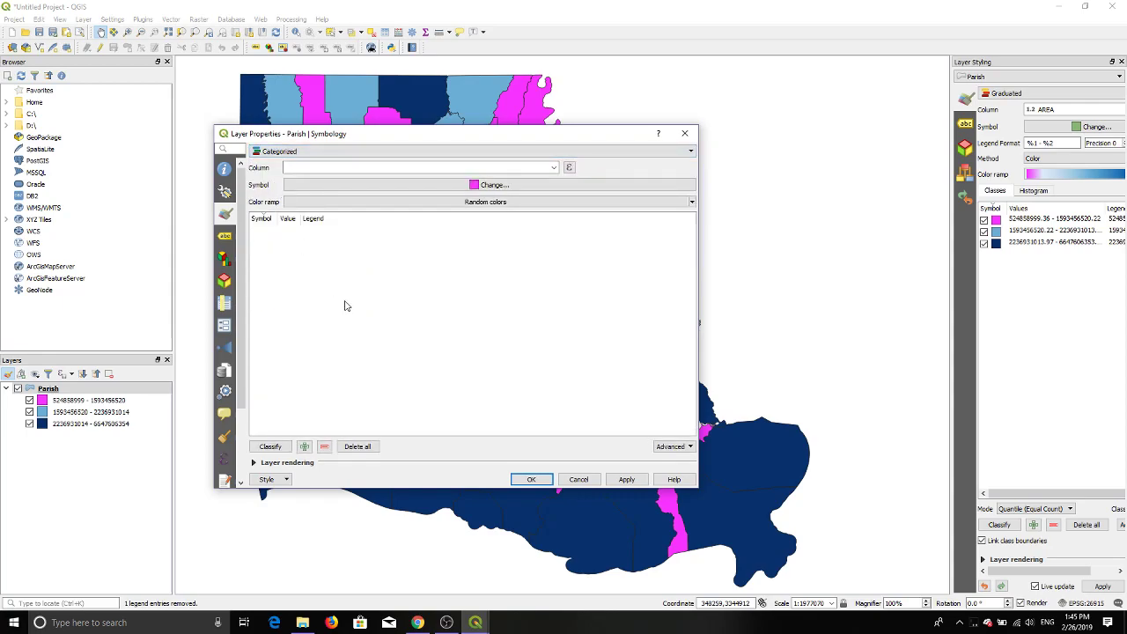
left_click(551, 167)
left_click(368, 245)
left_click(271, 447)
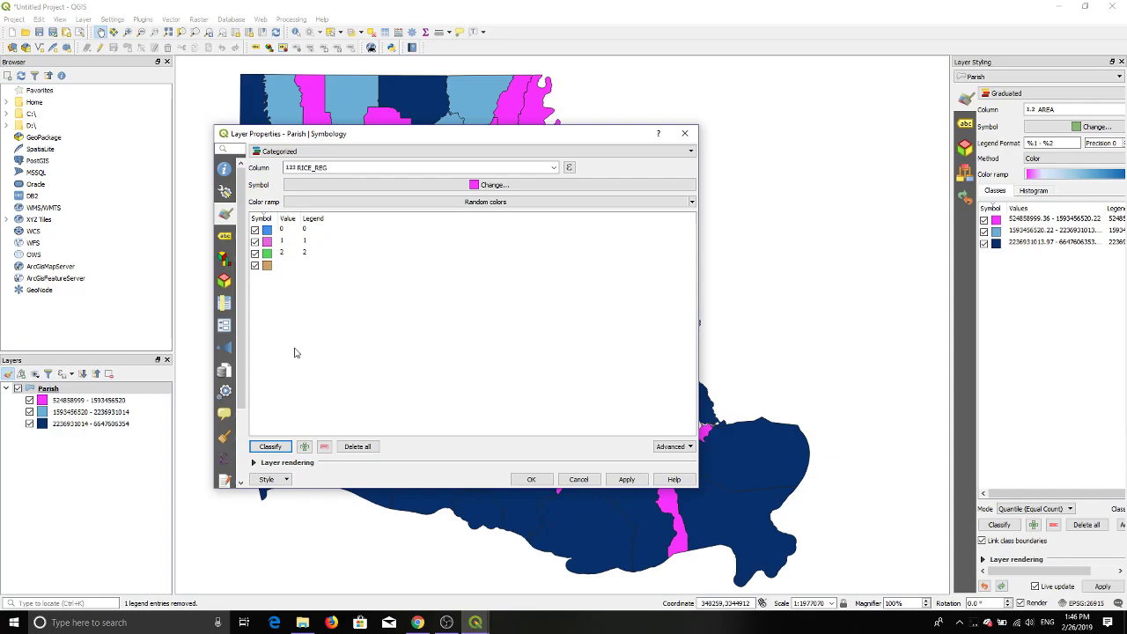
Change the legend label of the RICE_REG category with value 0 to "No Rice"
double_click(305, 230)
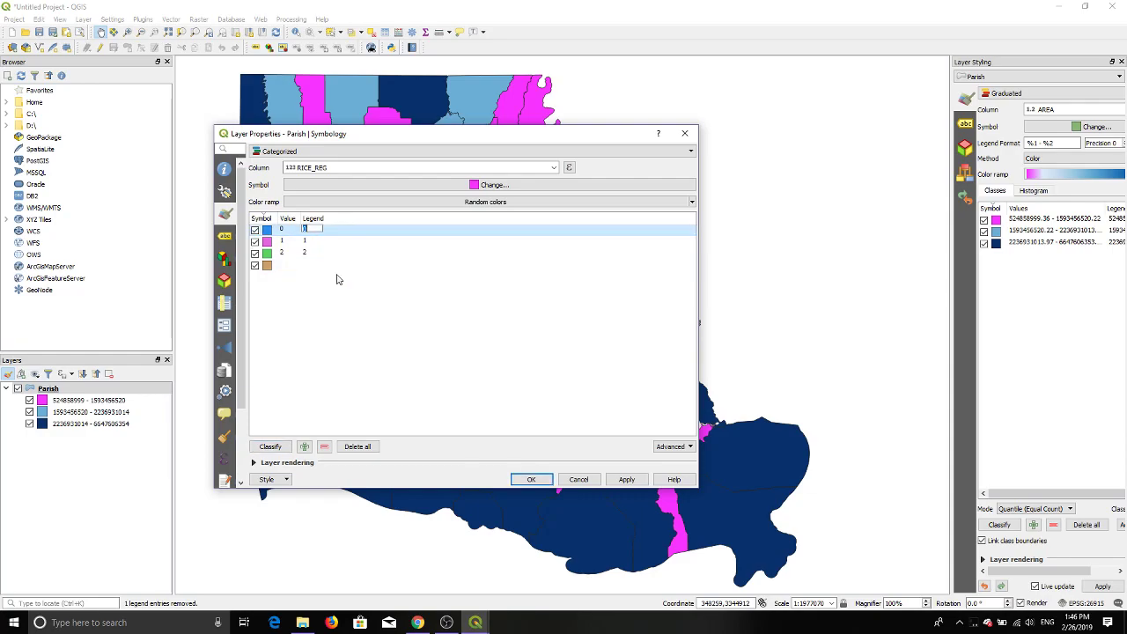
type("Little")
key("BackSpace")
key("BackSpace")
key("BackSpace")
key("BackSpace")
type("No Rice")
Change the legend label of the RICE_REG category with value 1 to "Some Rice"
left_click(325, 243)
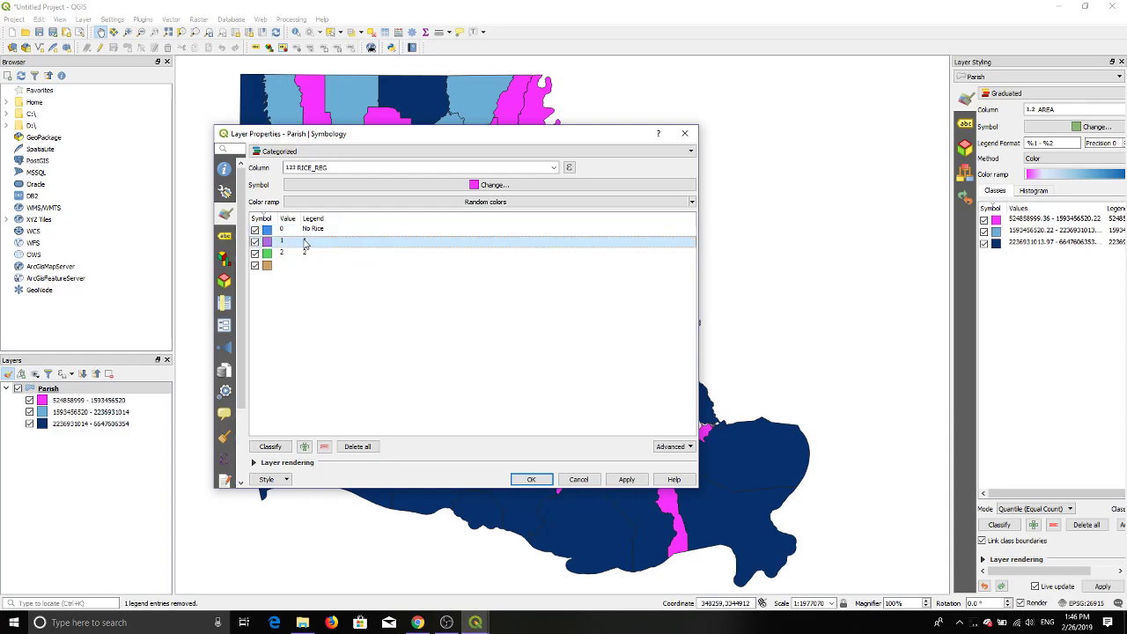
right_click(305, 242)
key("Escape")
double_click(317, 243)
type("Some Rice")
left_click(317, 253)
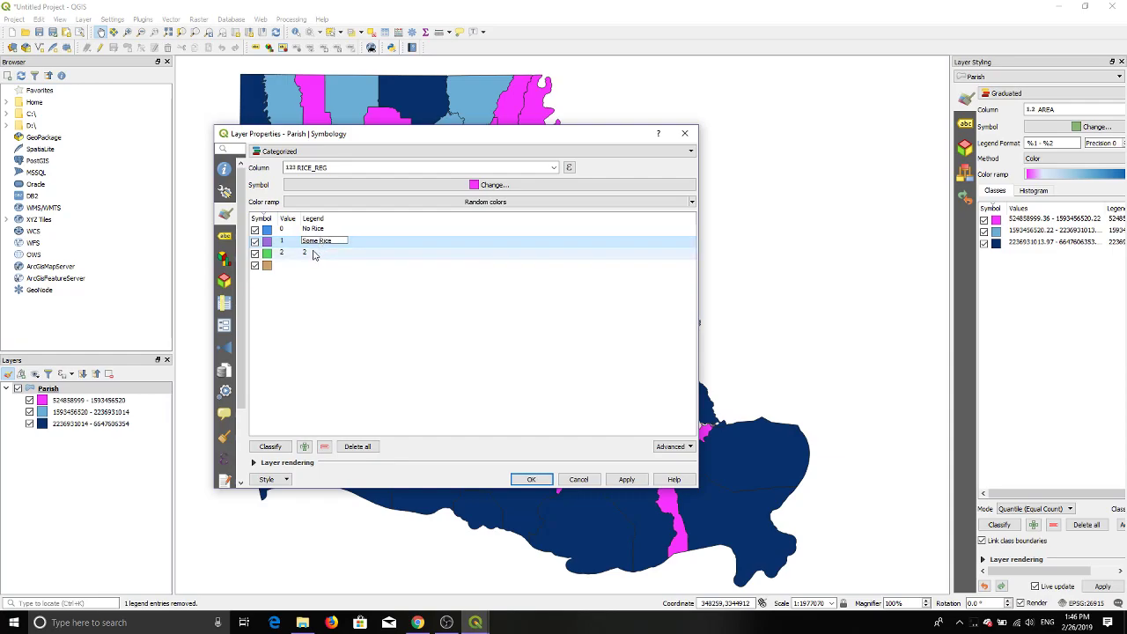
Change the legend label of the RICE_REG category with value 2 to "RICE!!!!!!!"
double_click(313, 253)
type("ICE!!!!!!")
key("Return")
left_click(319, 300)
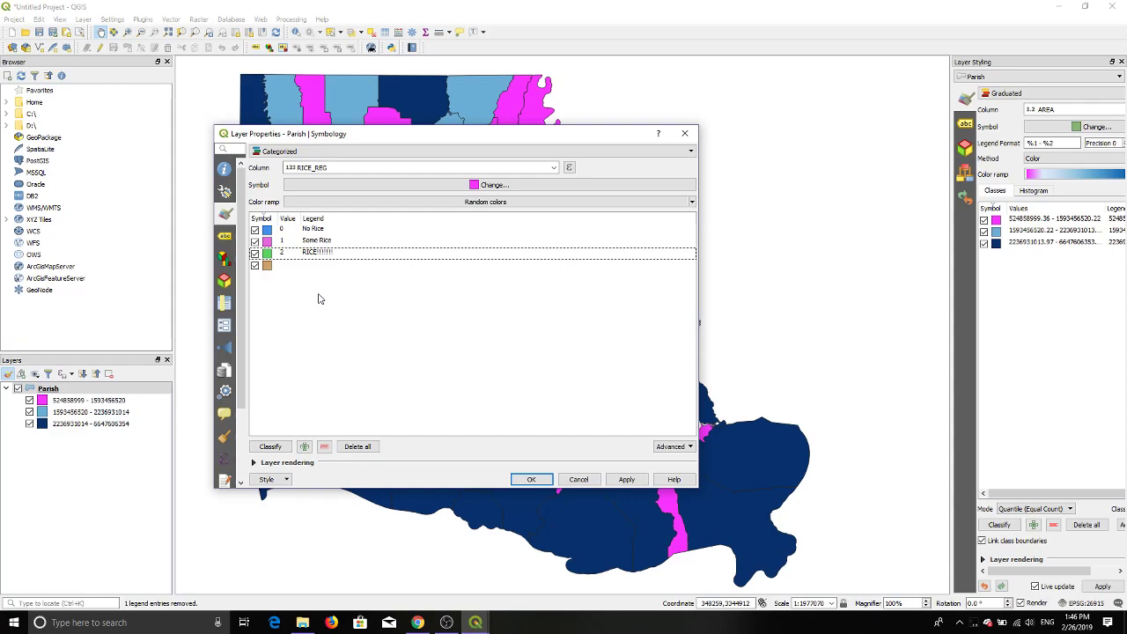
left_click(455, 185)
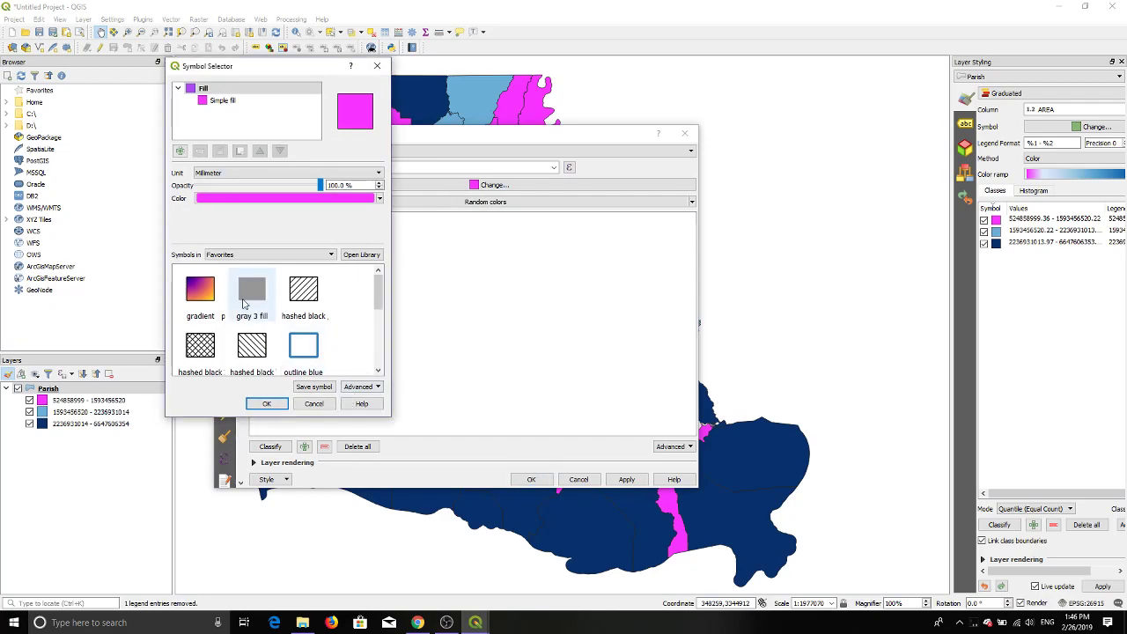
scroll(224, 300, "down", 5)
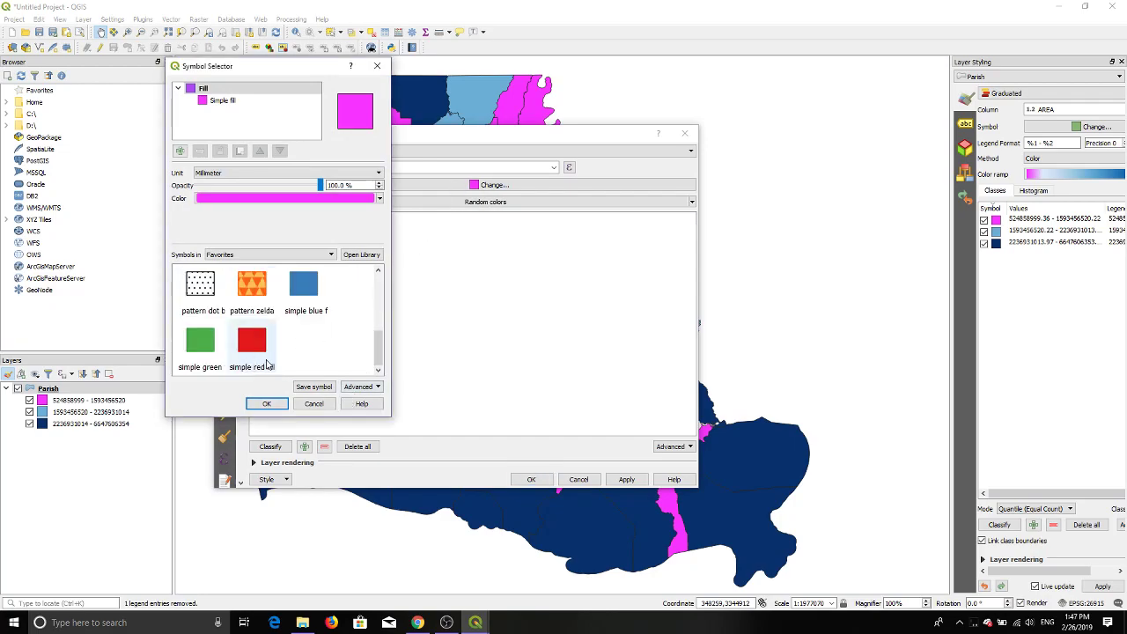
scroll(264, 368, "up", 5)
left_click(312, 404)
Set the fill color of the "No Rice" category symbol to red (#ee2506)
left_click(270, 231)
double_click(270, 230)
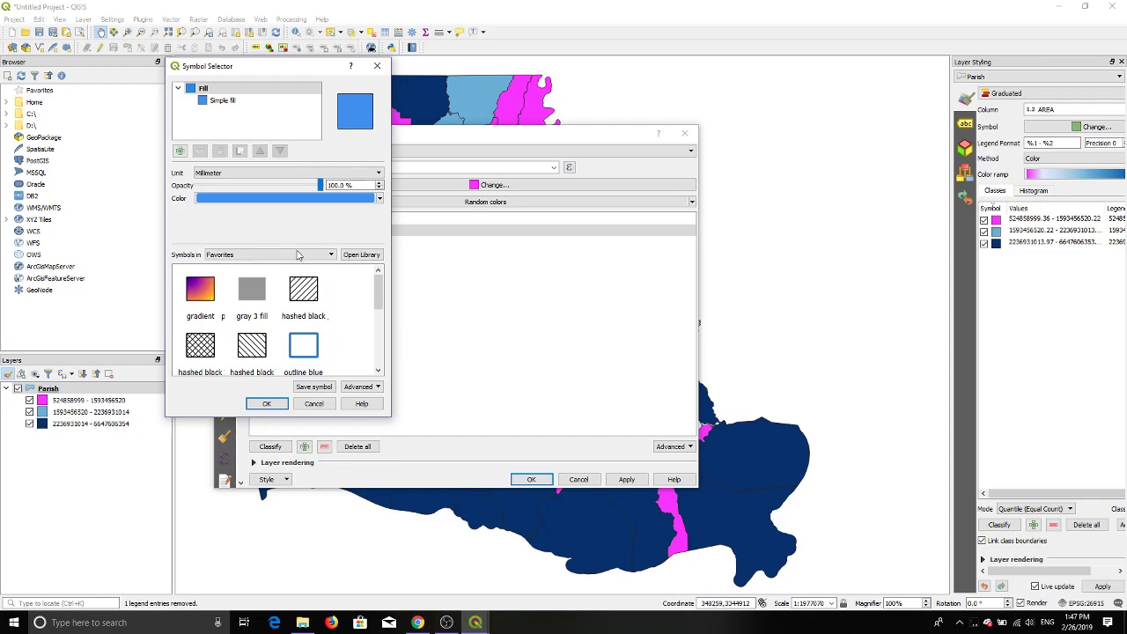
left_click(293, 199)
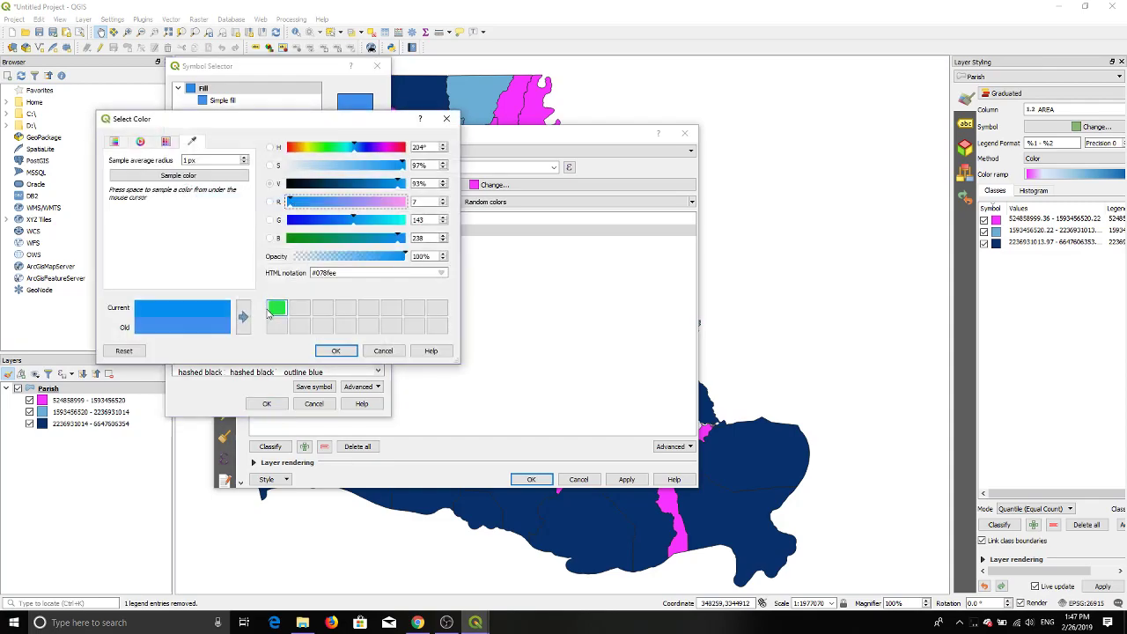
left_click(290, 147)
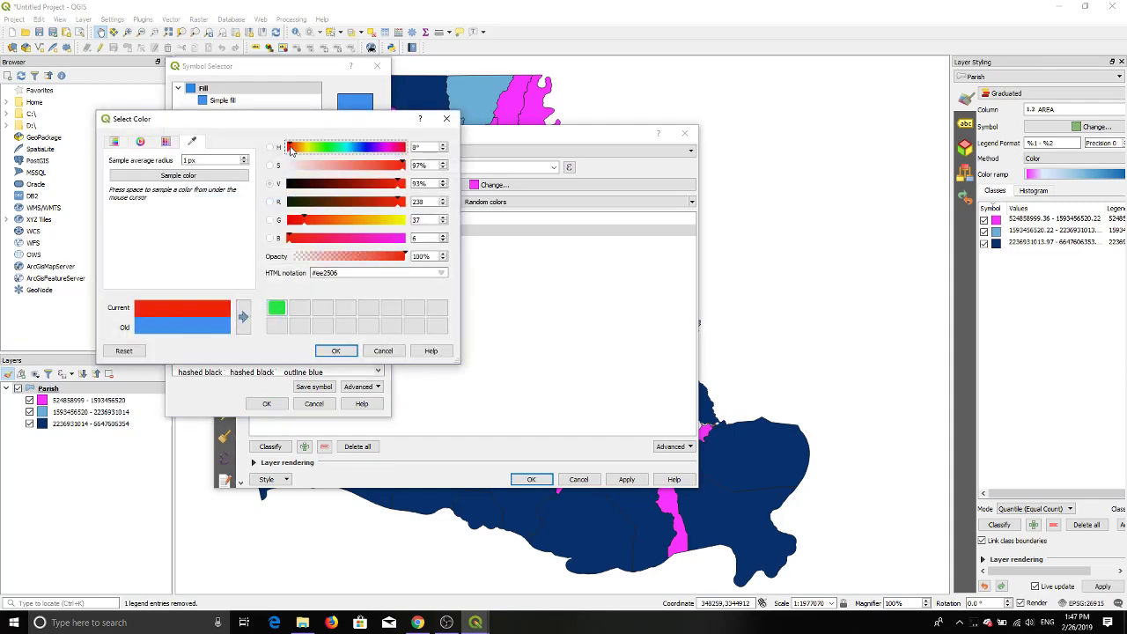
left_click(336, 350)
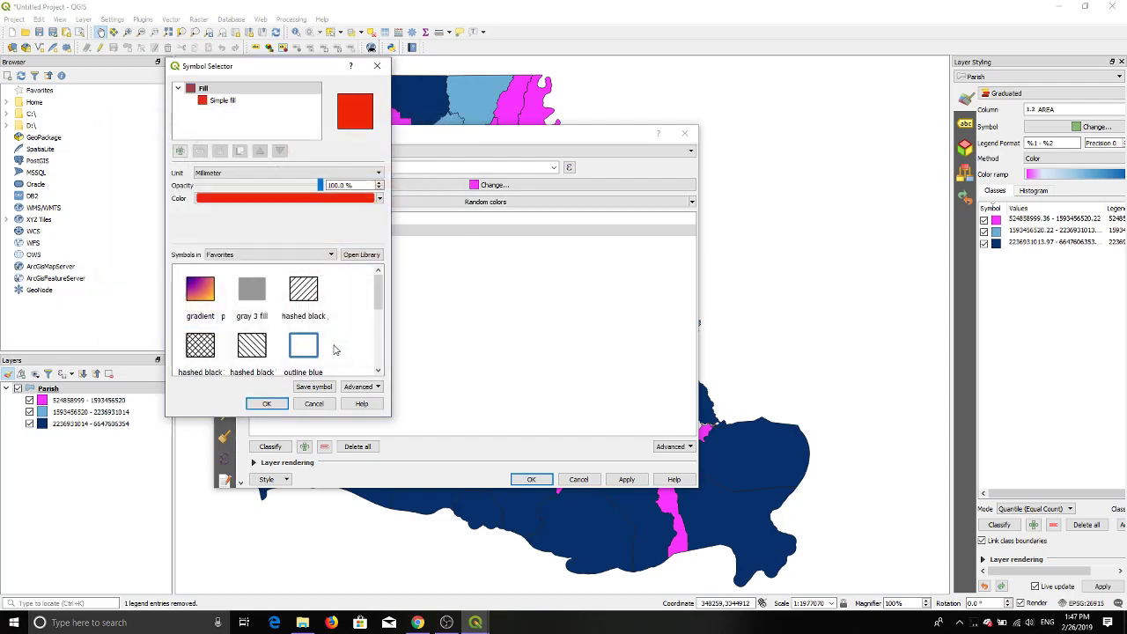
left_click(266, 403)
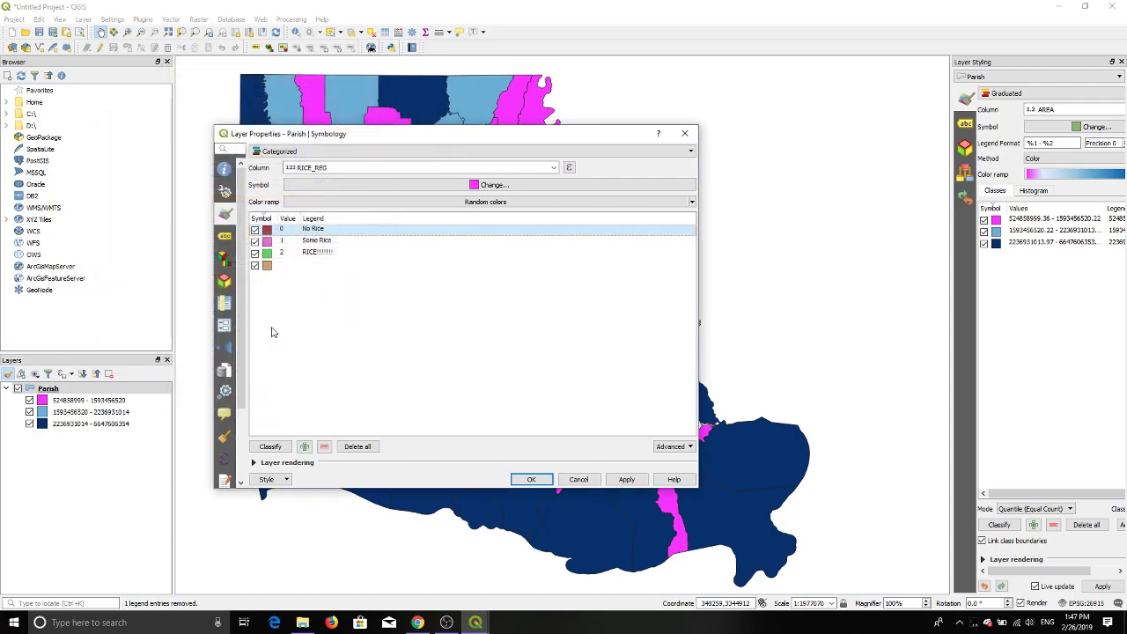
Apply the categorized RICE_REG symbology to the Parish layer and filter the layer legend by map content
double_click(267, 240)
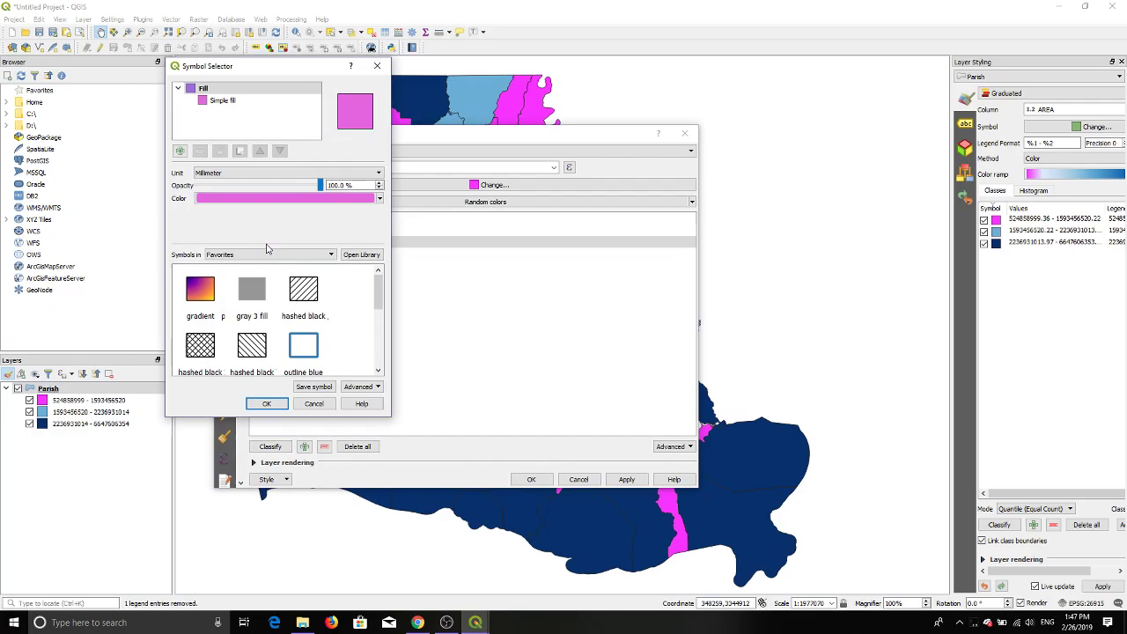
left_click(317, 403)
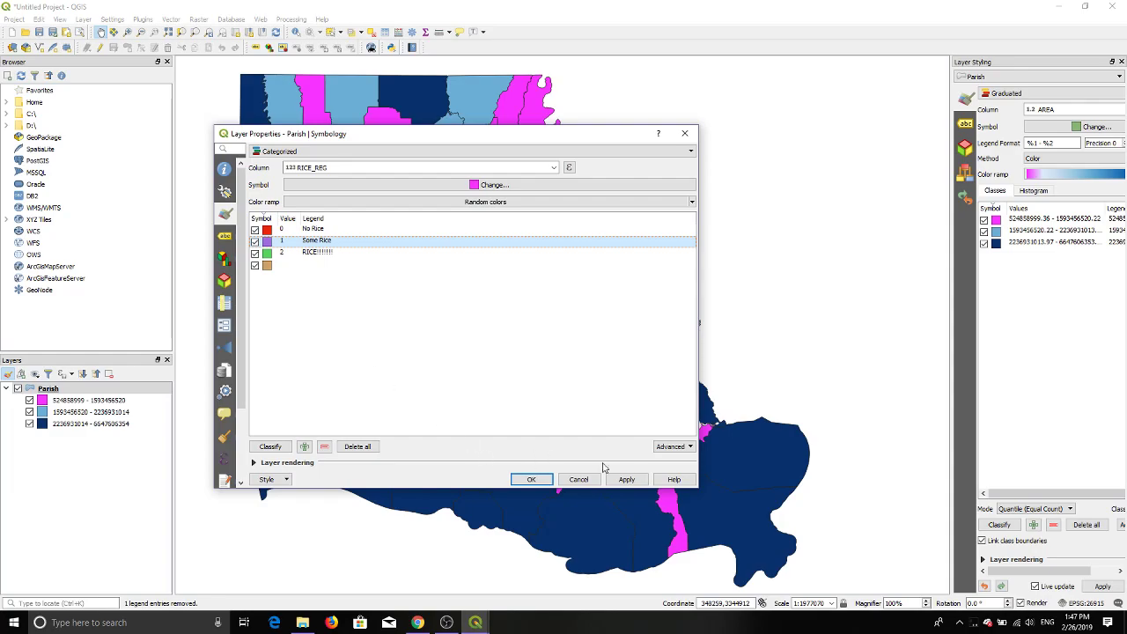
left_click(625, 482)
left_click(532, 481)
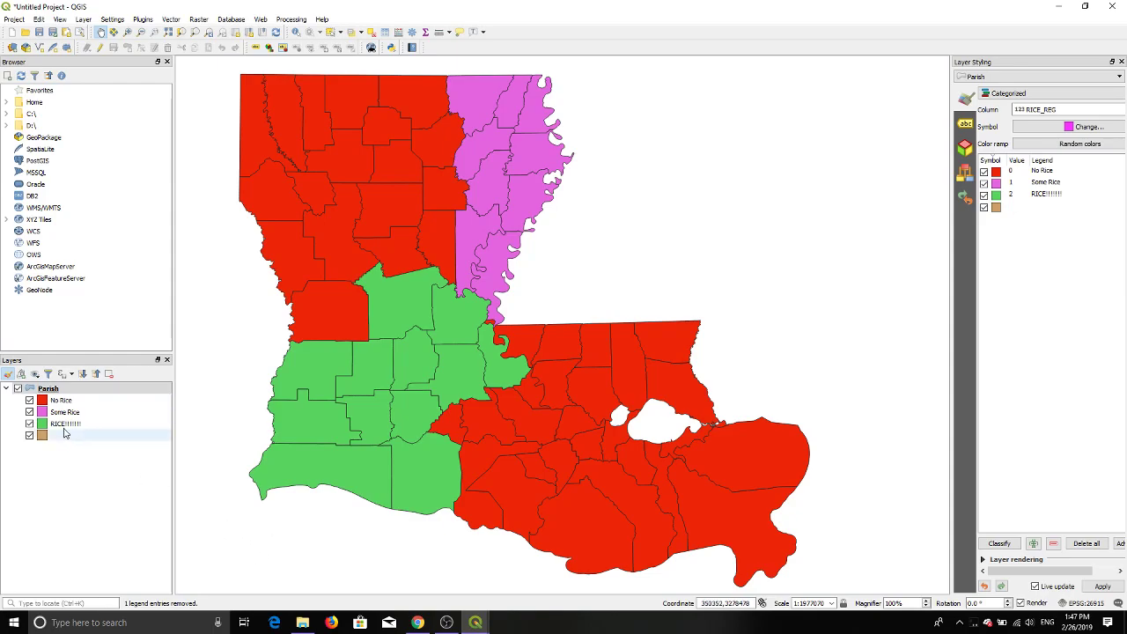
left_click(35, 375)
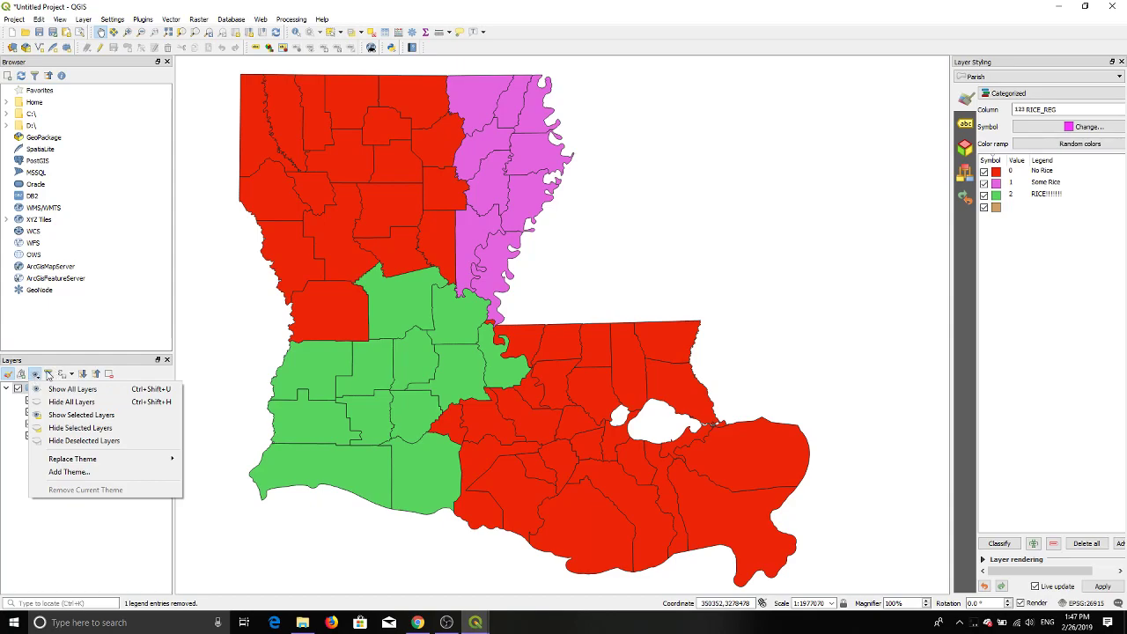
left_click(48, 375)
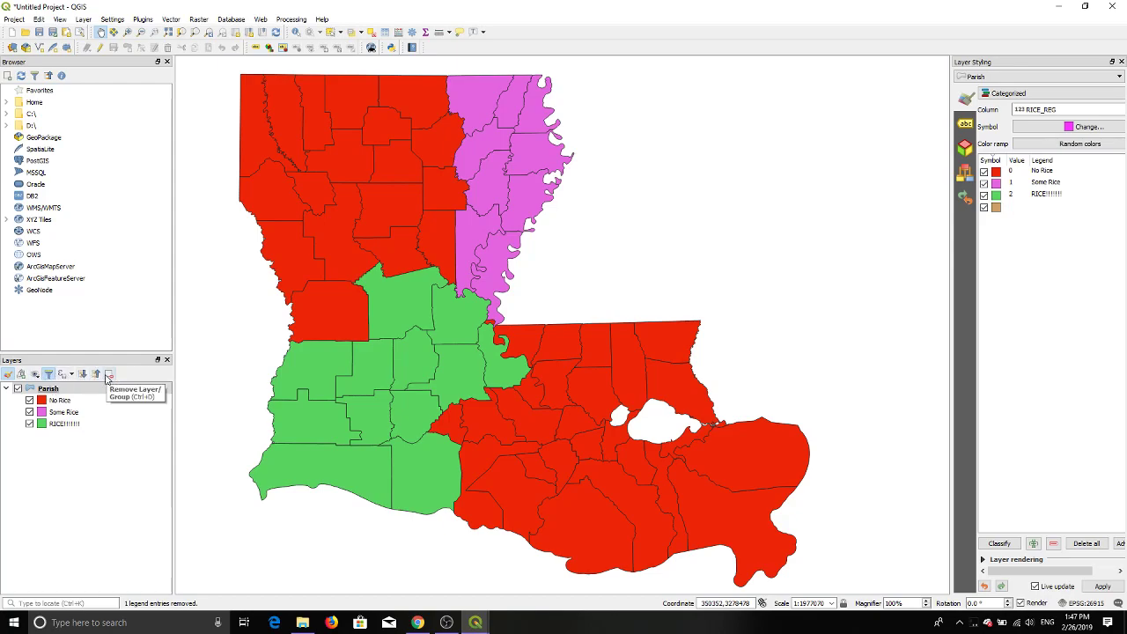
left_click(14, 18)
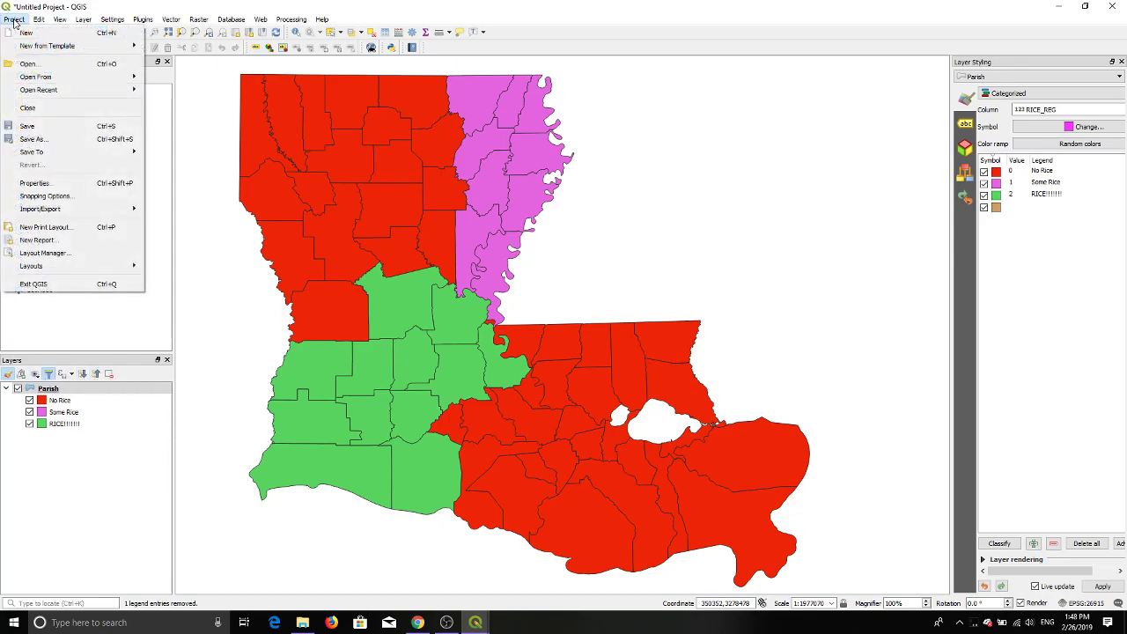
mouse_move(40, 209)
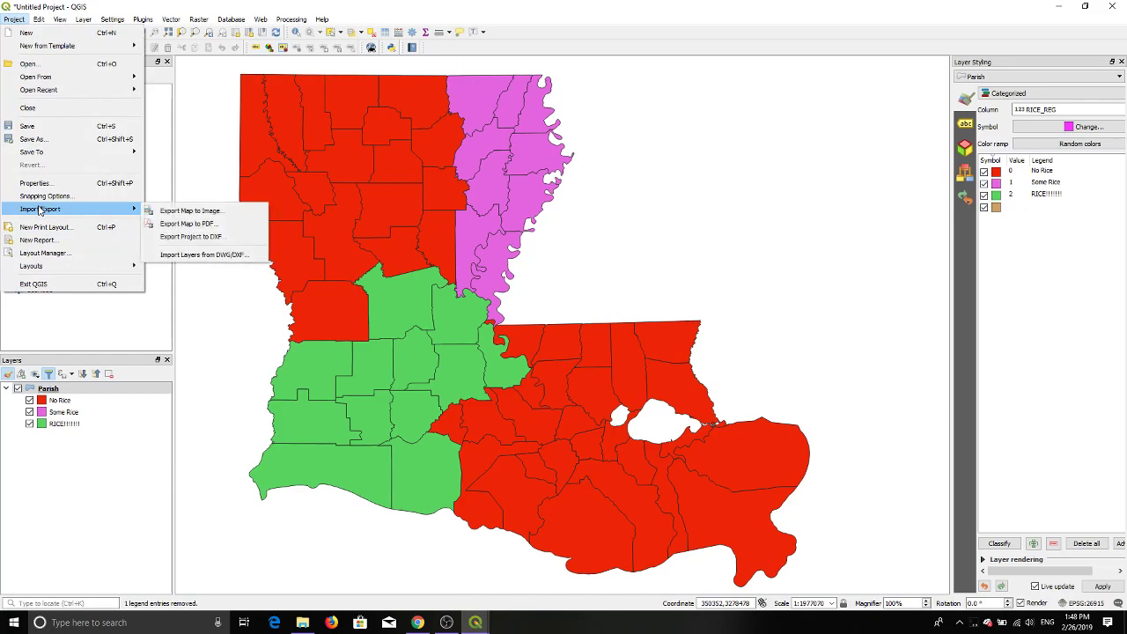
left_click(189, 212)
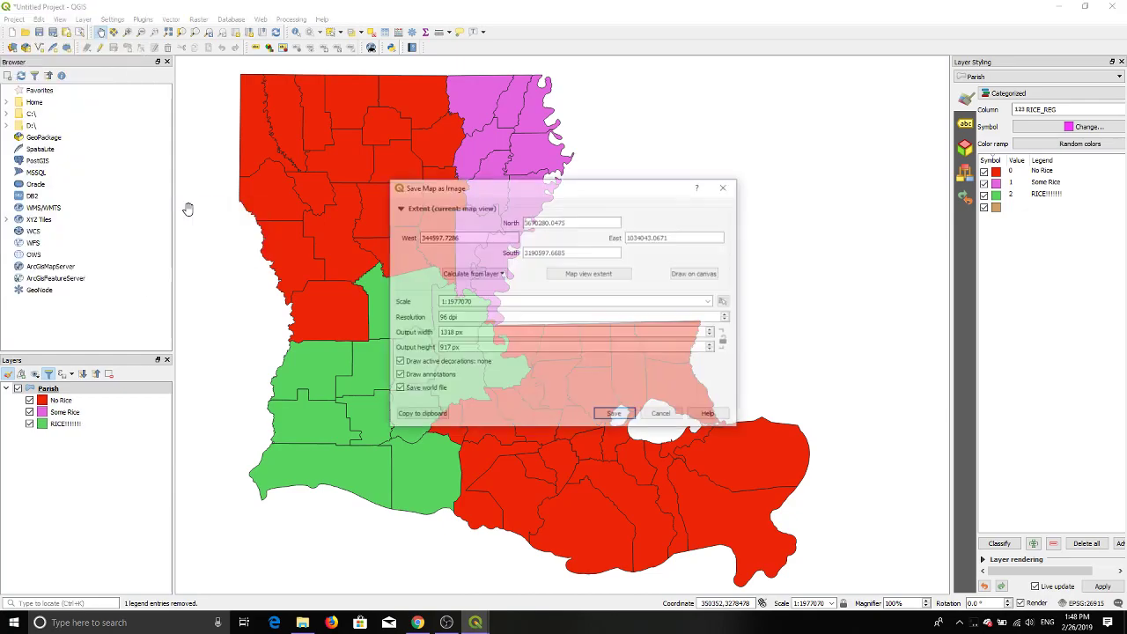
left_click(498, 275)
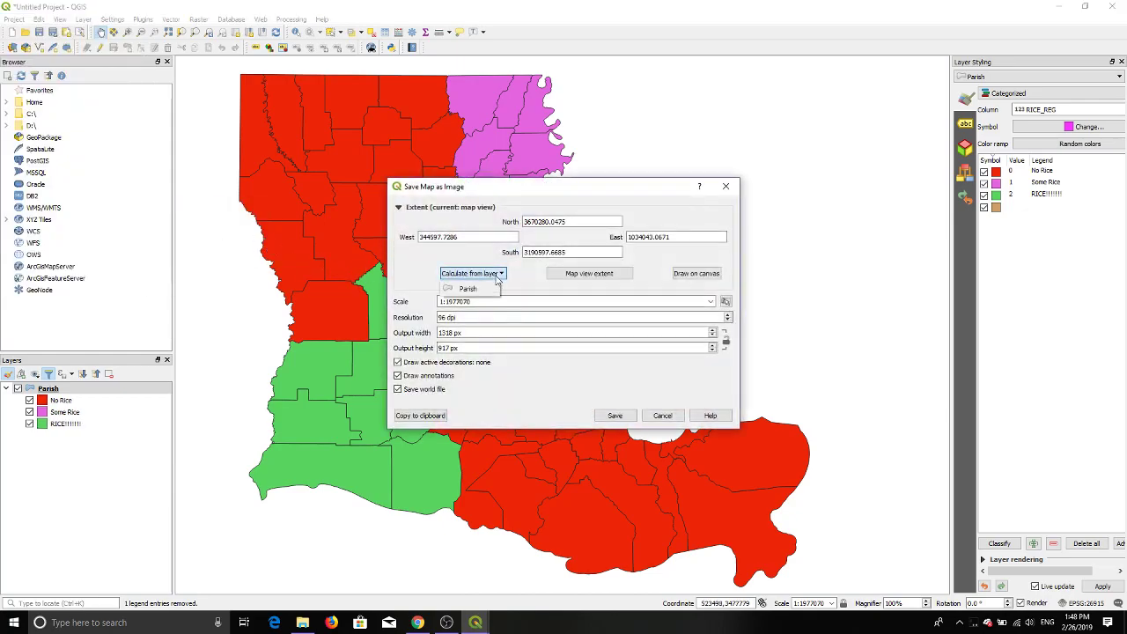
left_click(499, 275)
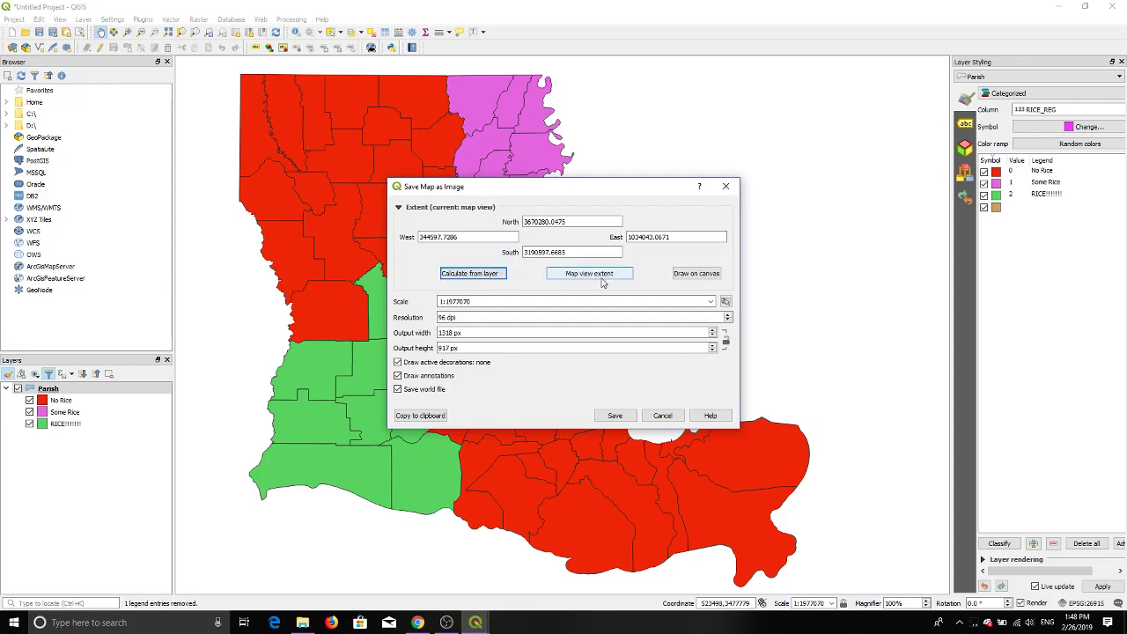
left_click(664, 417)
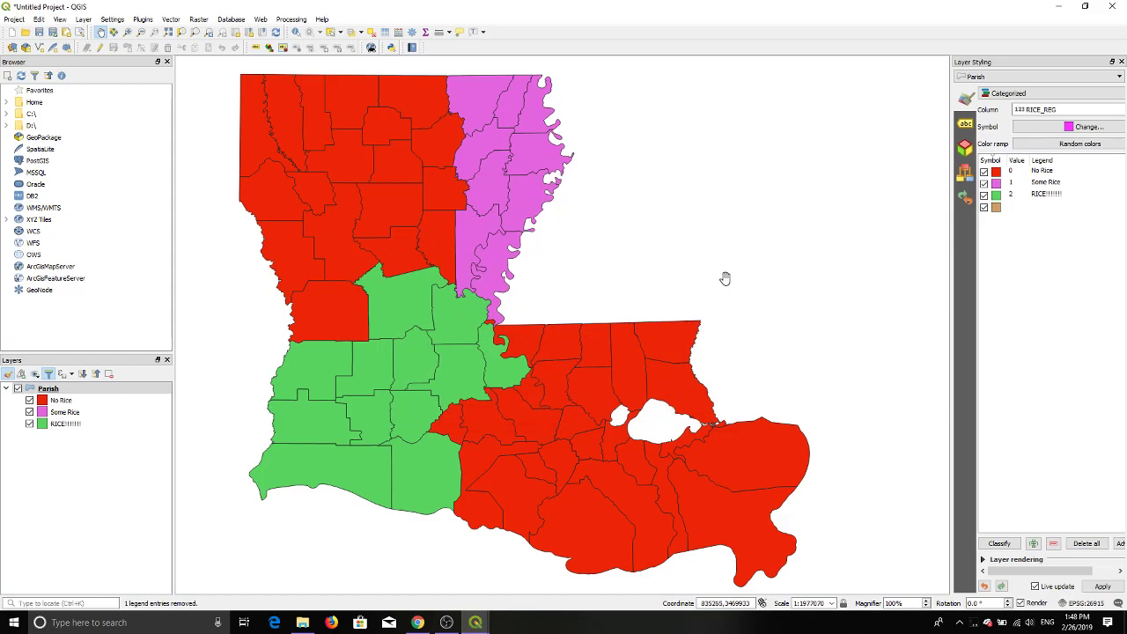
left_click(966, 125)
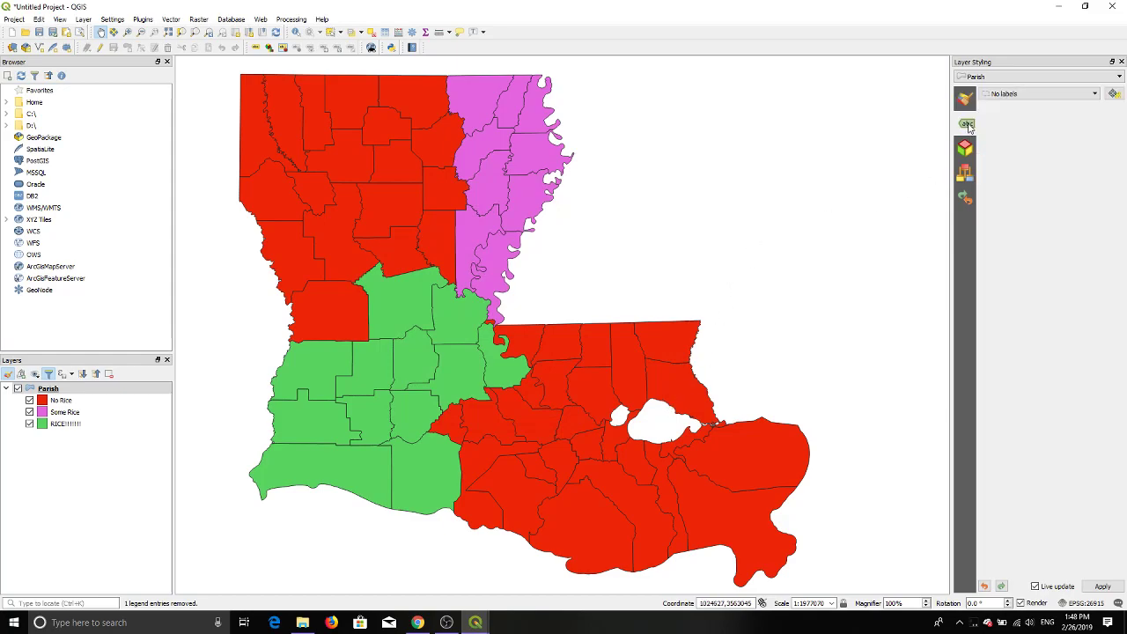
left_click(966, 148)
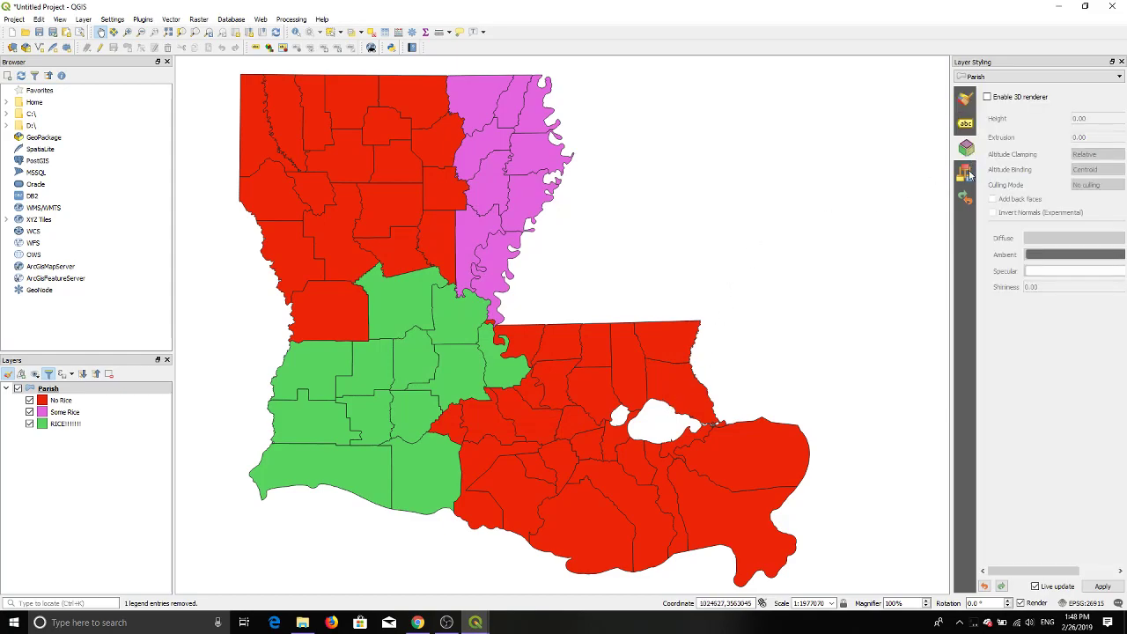
left_click(968, 176)
left_click(965, 101)
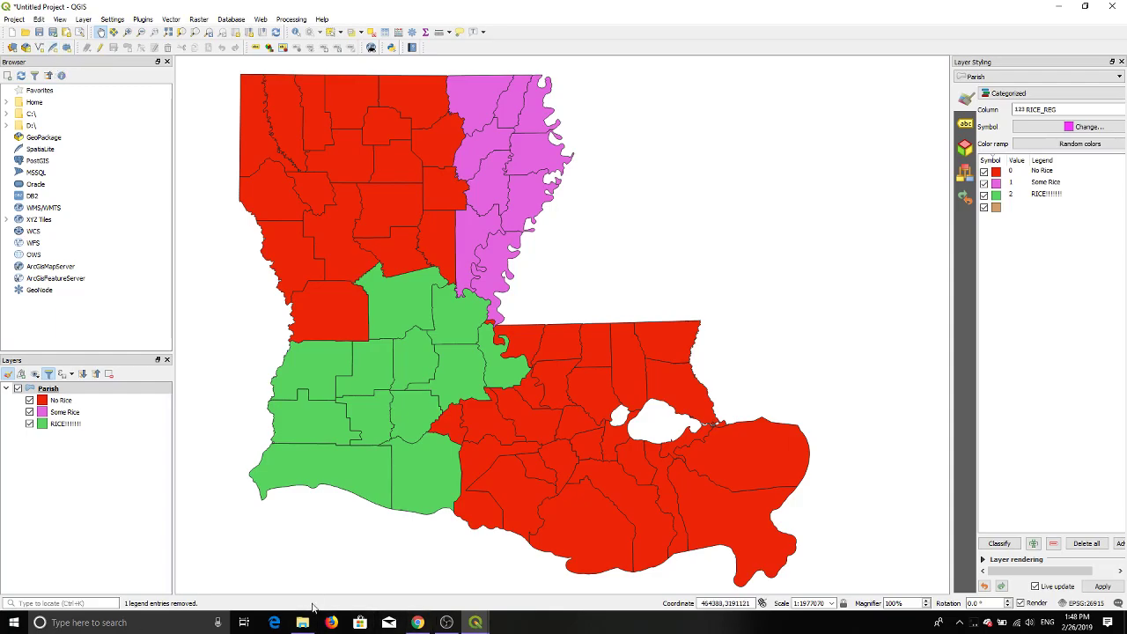
Switch to Chrome to reread the map export instructions in the daily task, and return to QGIS
left_click(415, 624)
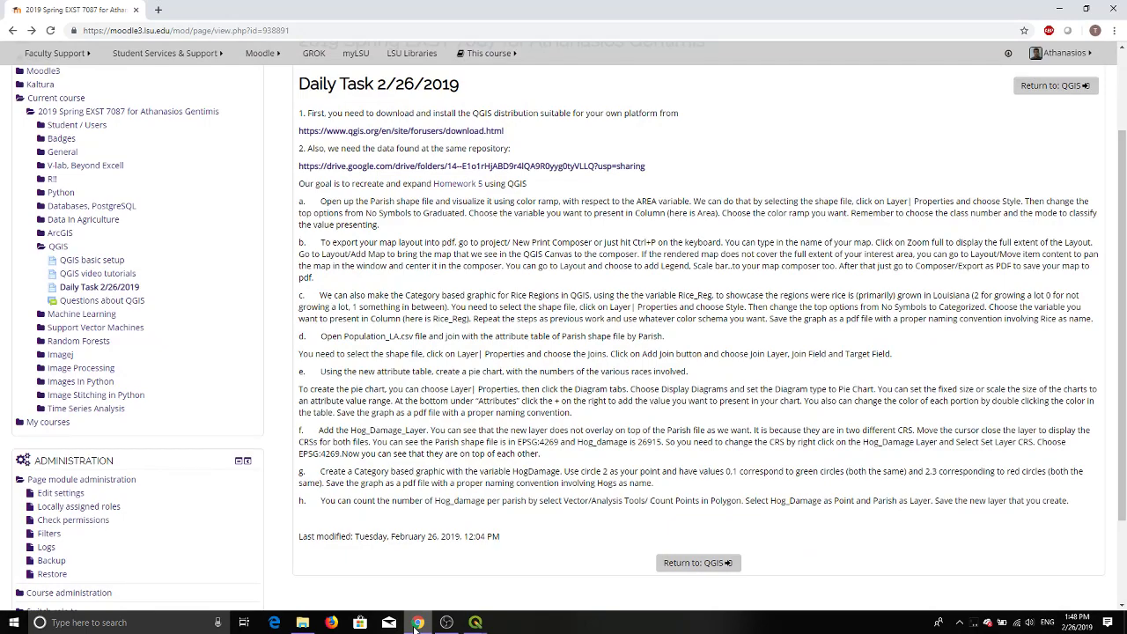
key("super+c")
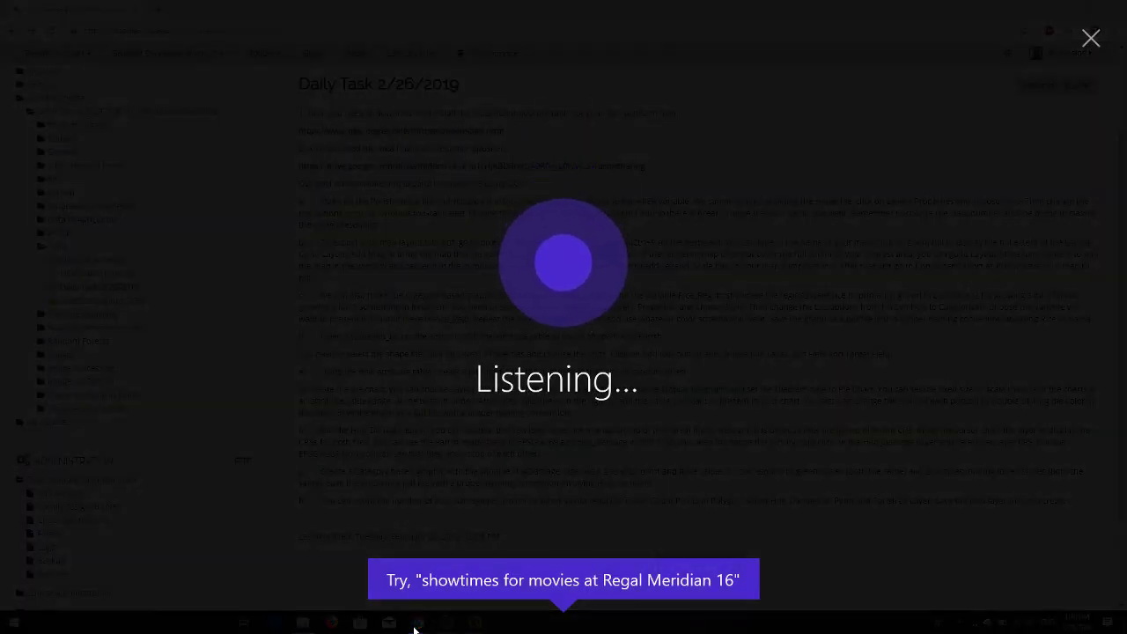
left_click(1091, 38)
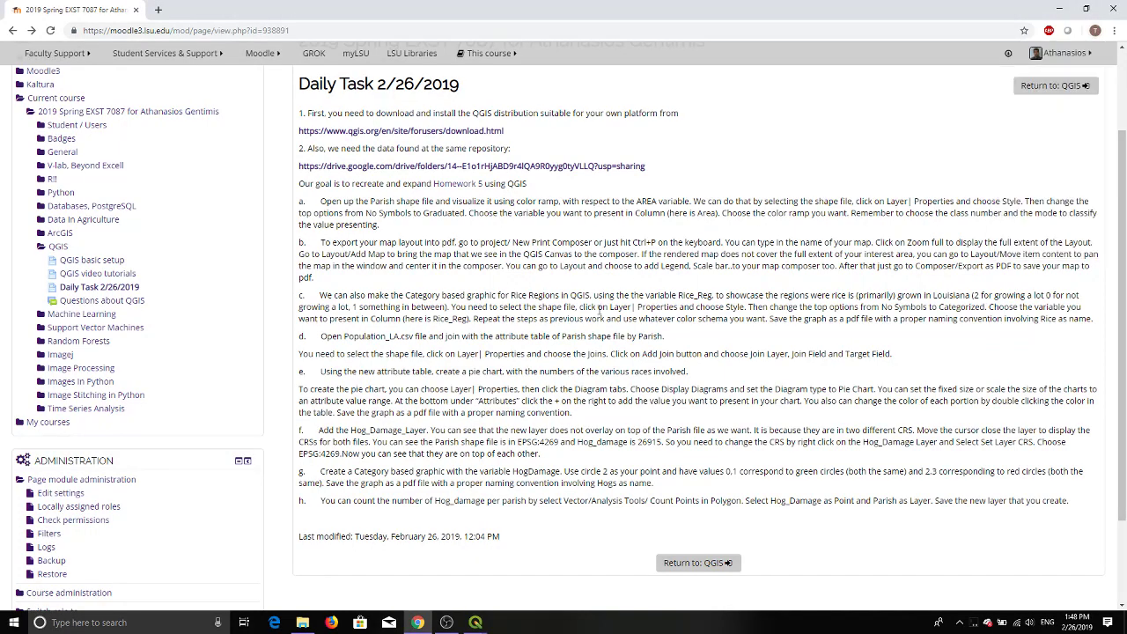
left_click(446, 622)
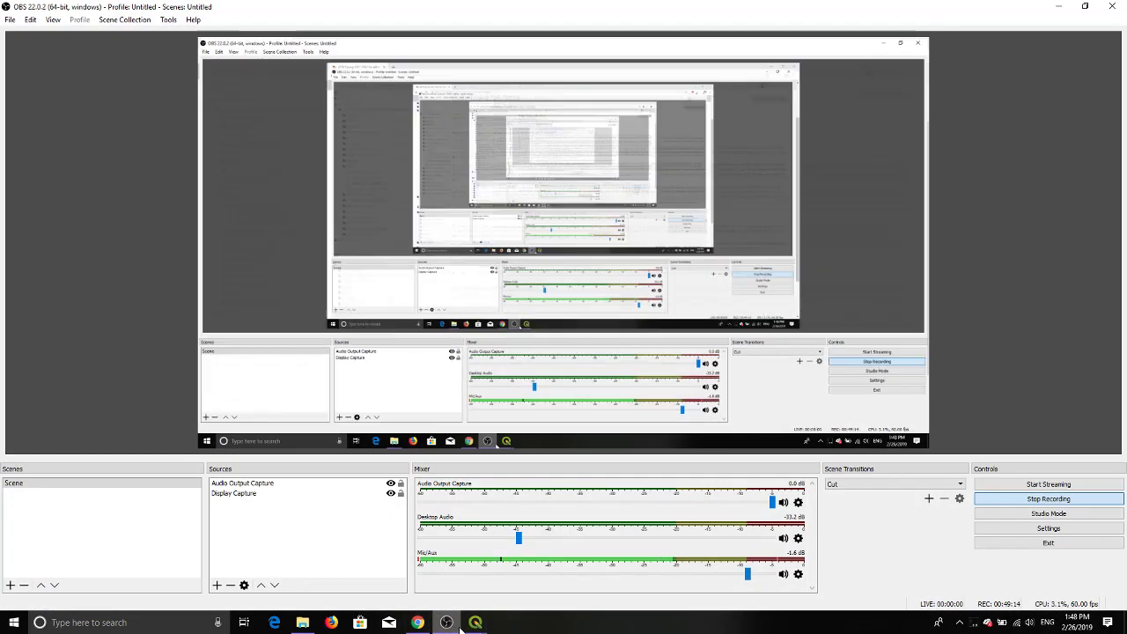
mouse_move(474, 623)
left_click(434, 601)
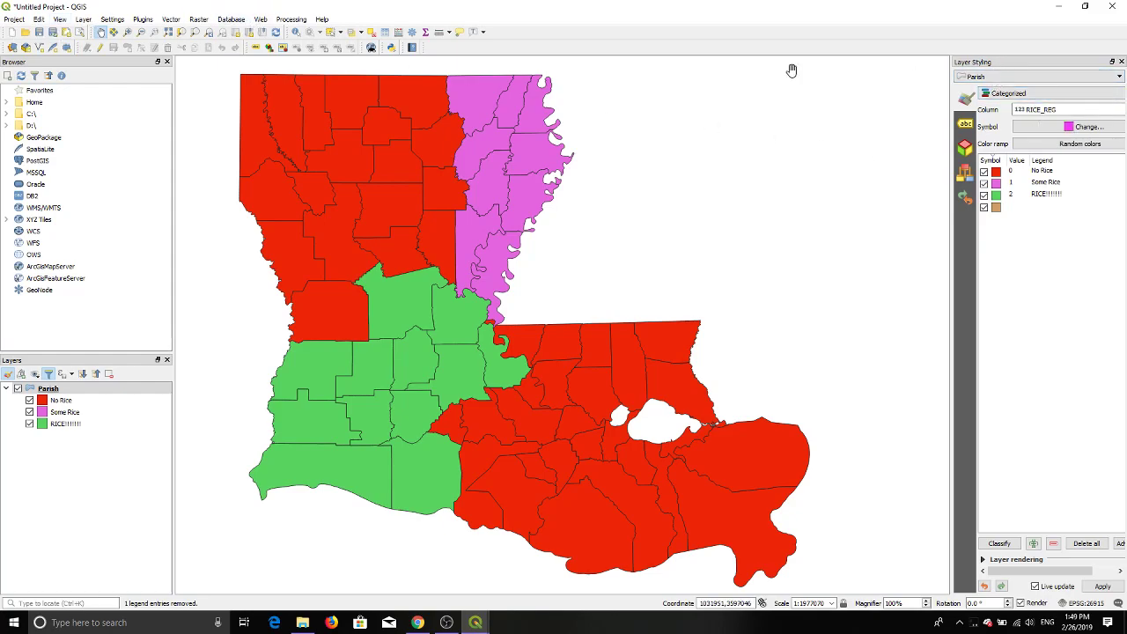
left_click(15, 21)
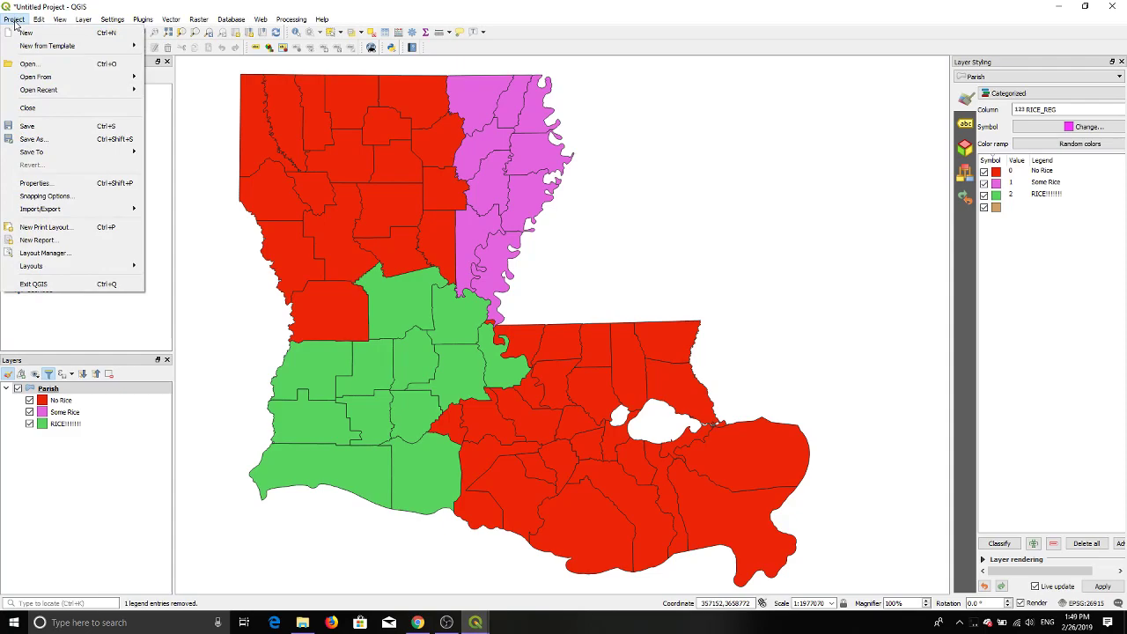
left_click(240, 370)
left_click_drag(242, 314, 560, 324)
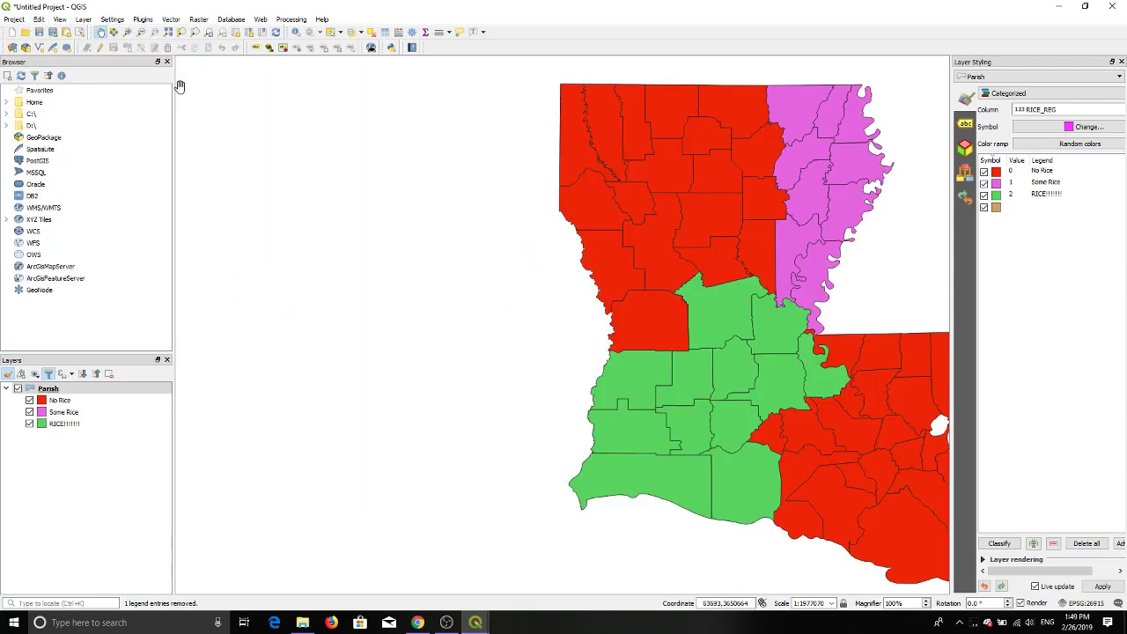
left_click_drag(611, 384, 323, 403)
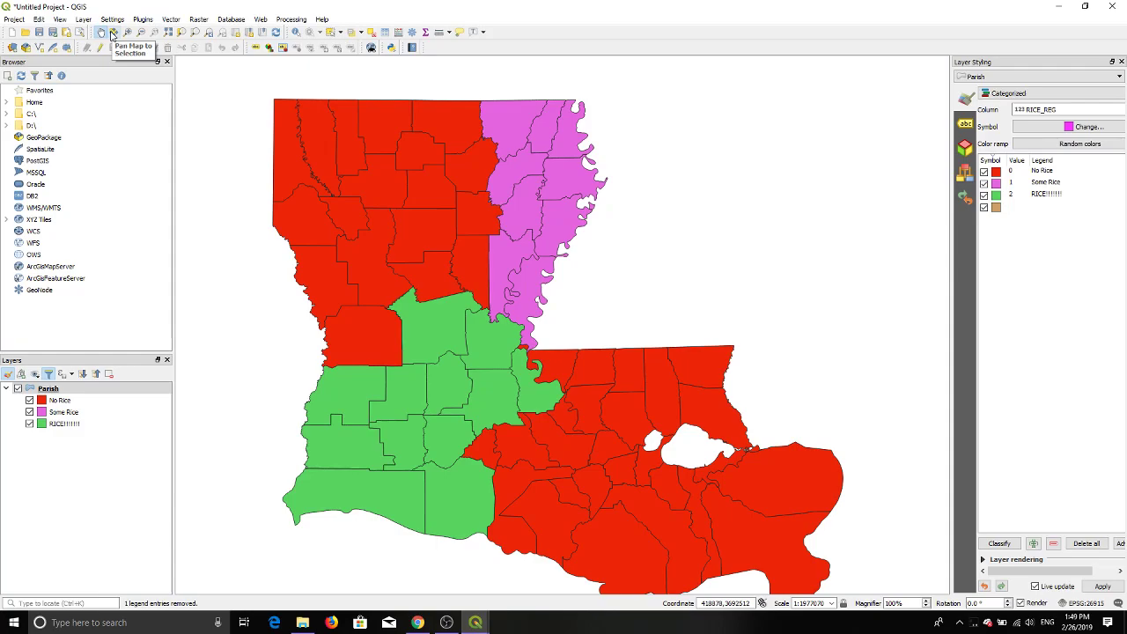
Create a new print layout titled "la rice"
left_click(67, 34)
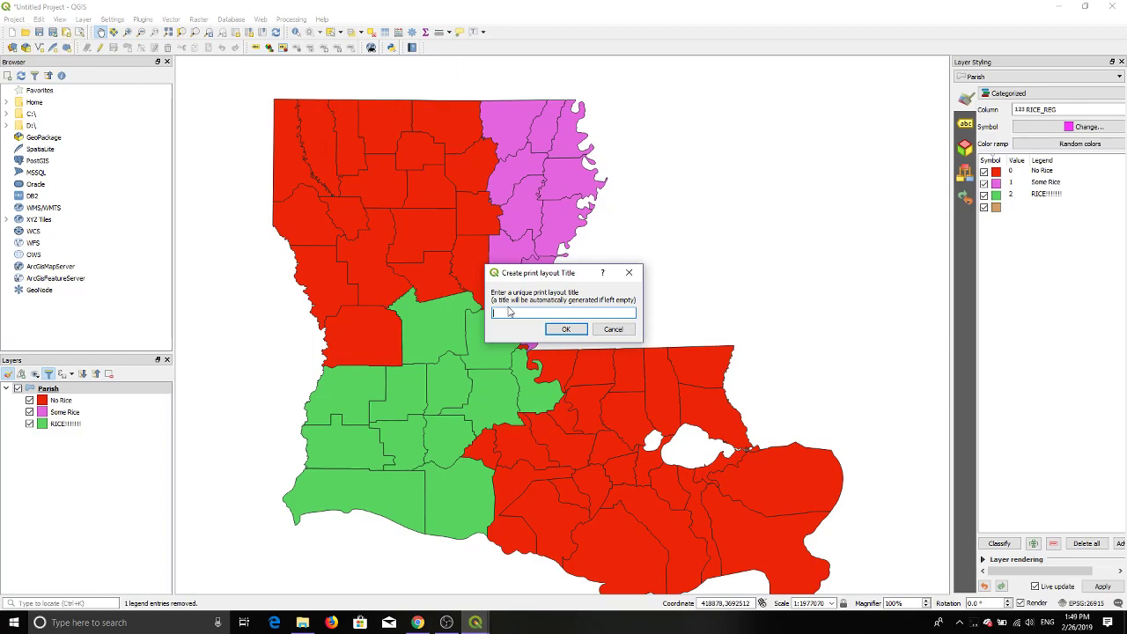
type("La Rice")
left_click_drag(509, 310, 482, 313)
type("La rice")
left_click(564, 330)
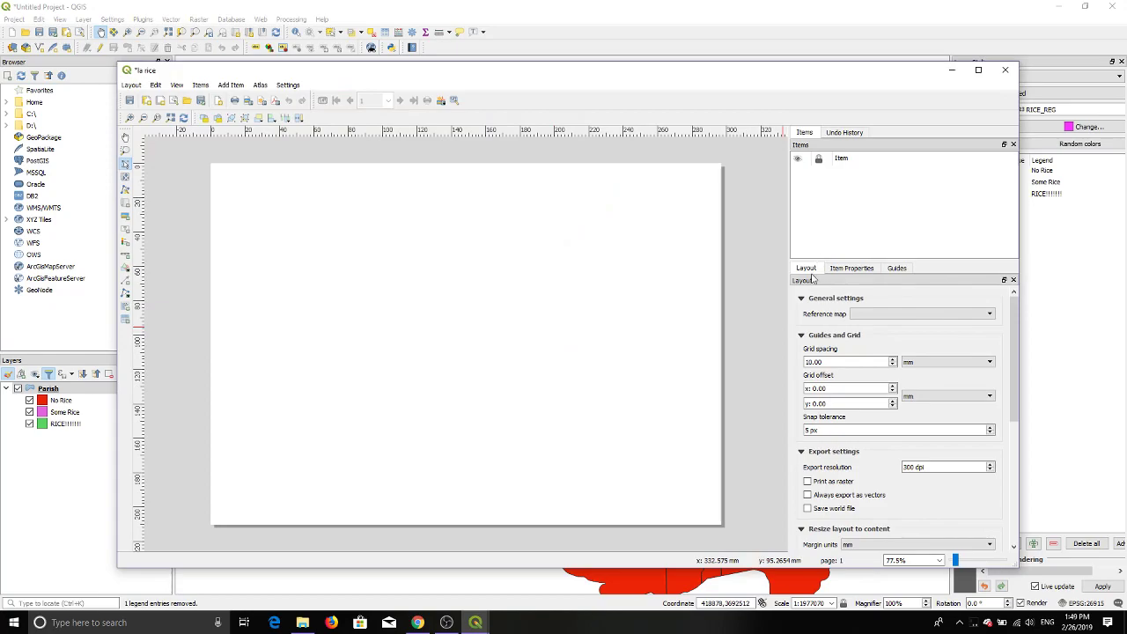
Look through the general, grid, export and resize settings of the "la rice" print layout
left_click_drag(308, 70, 367, 140)
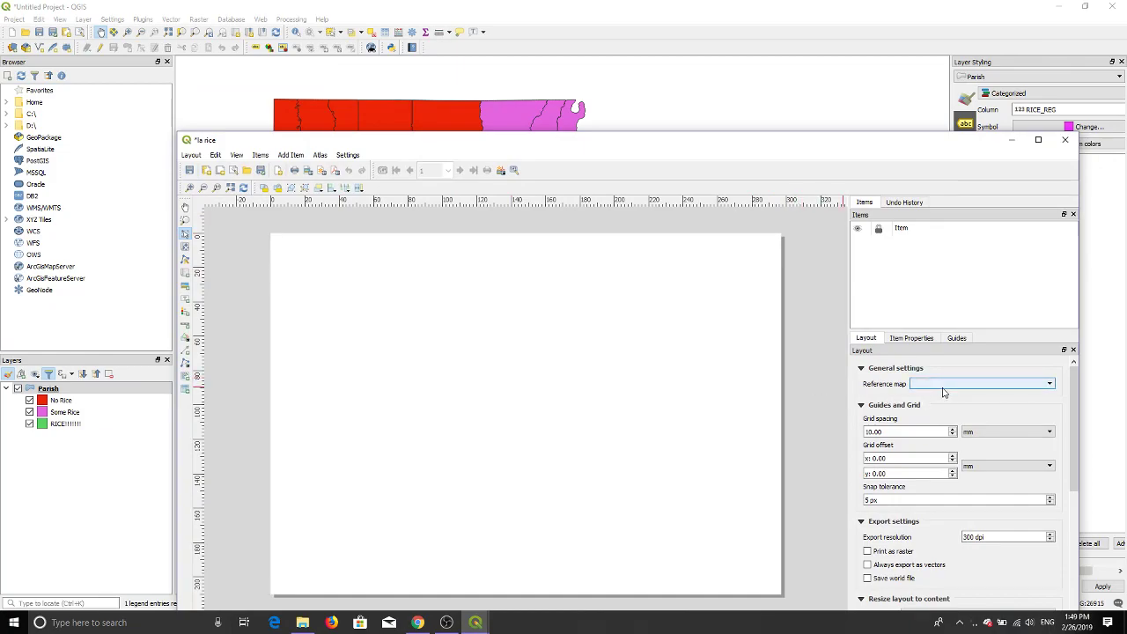
scroll(940, 368, "down", 1)
scroll(933, 366, "up", 1)
left_click(883, 473)
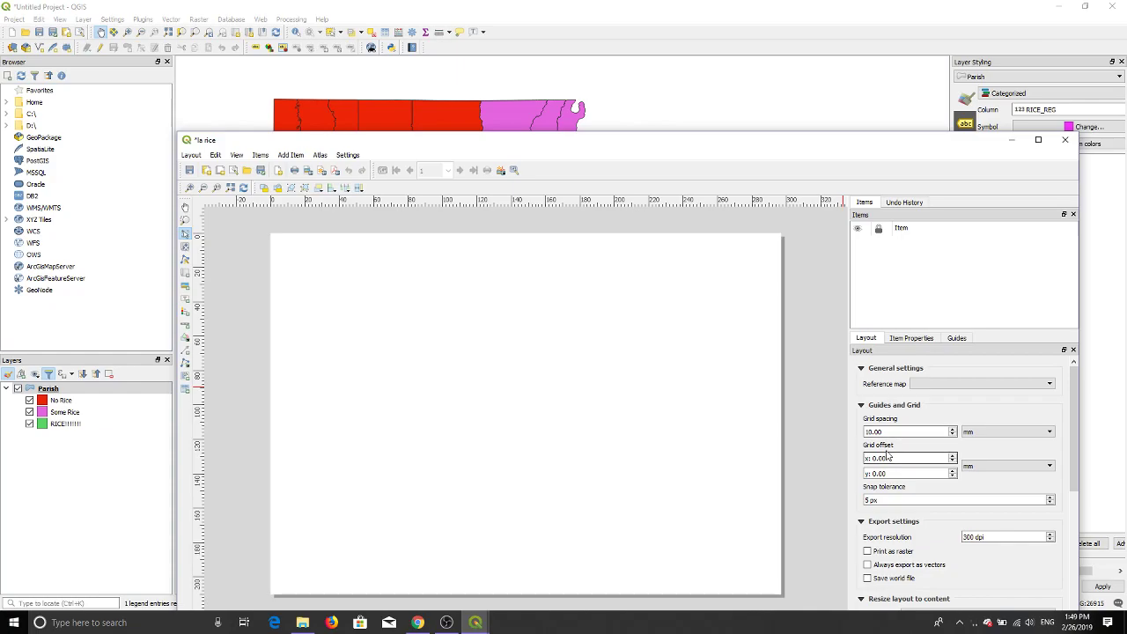
scroll(889, 449, "down", 2)
scroll(889, 449, "down", 2)
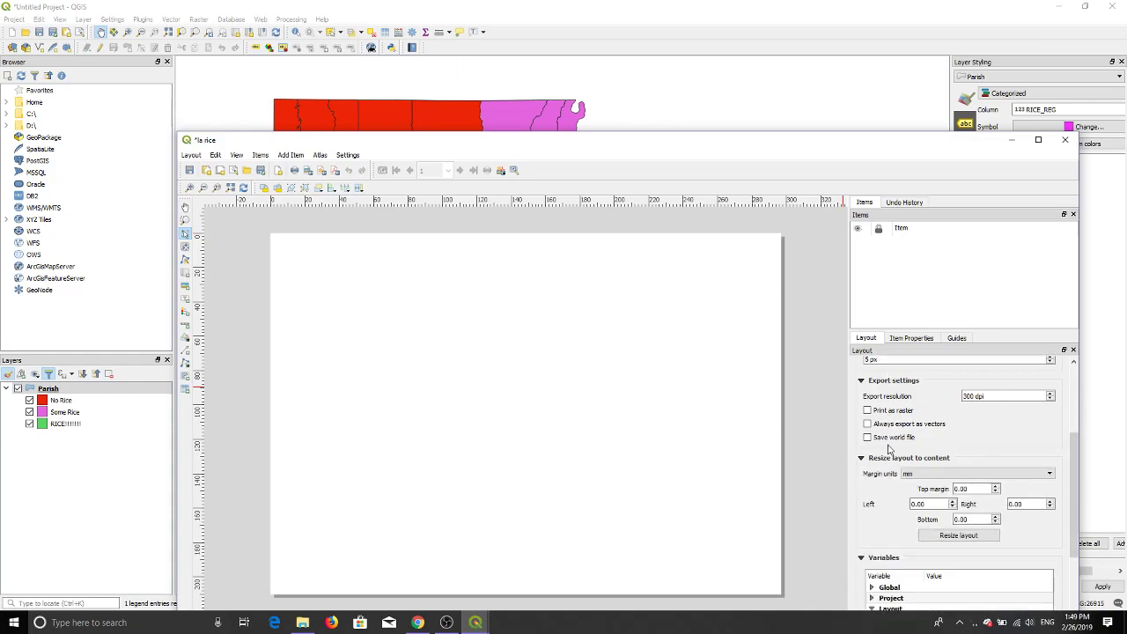
Examine the global, project and layout variables and the remaining layout settings of the "la rice" print layout
scroll(889, 449, "down", 3)
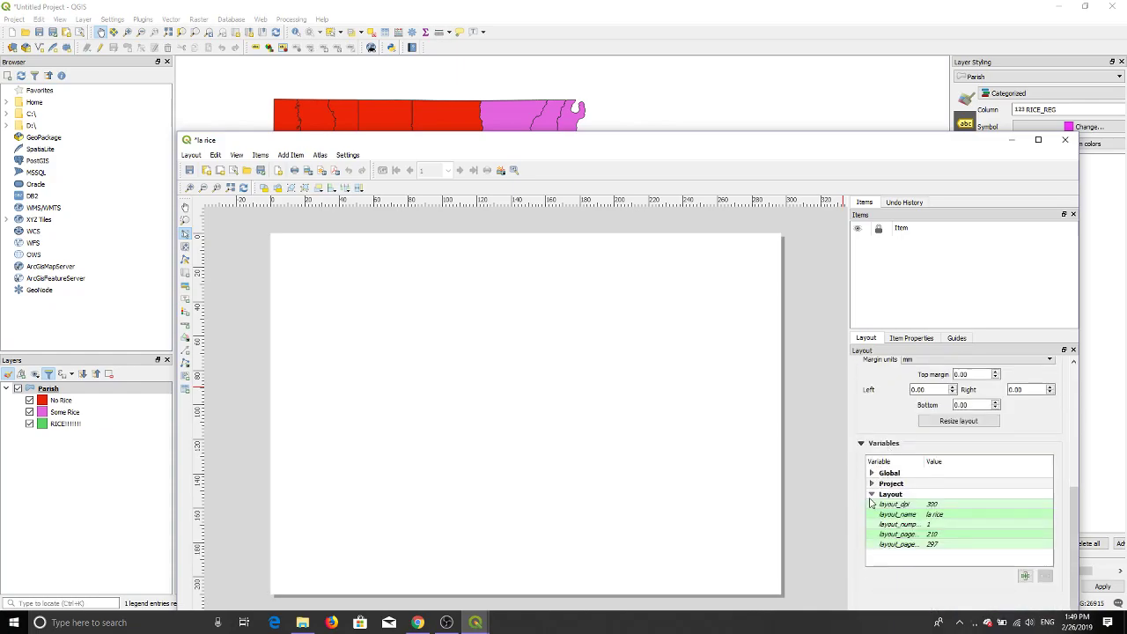
left_click(871, 475)
left_click(871, 476)
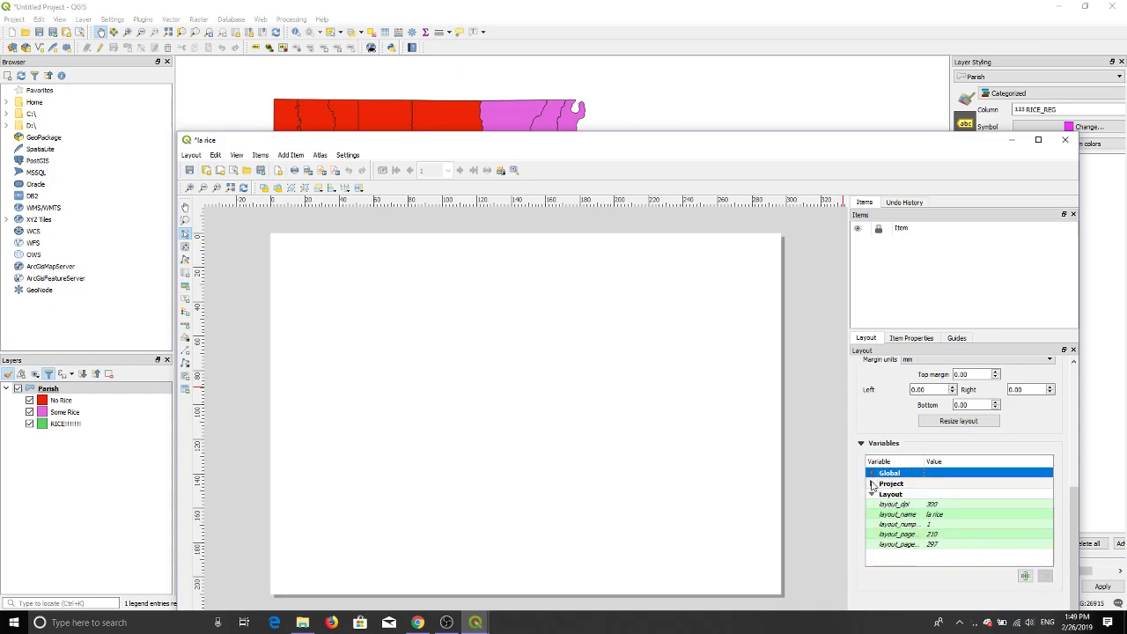
left_click(871, 483)
left_click(871, 483)
scroll(894, 426, "up", 2)
scroll(894, 426, "up", 3)
left_click(915, 340)
left_click(874, 342)
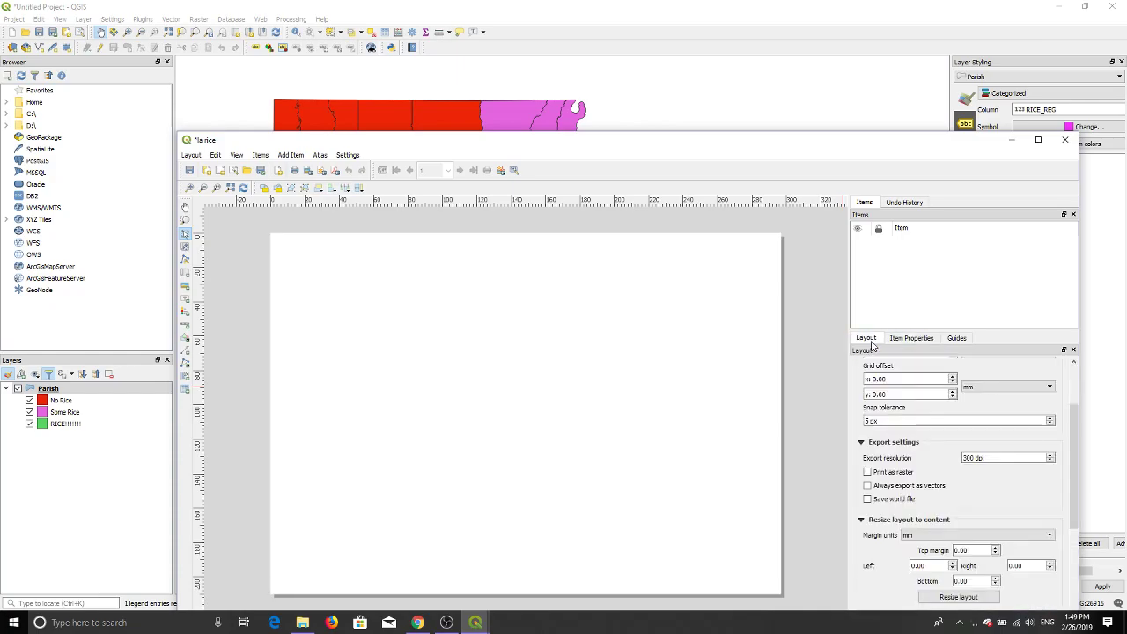
Bring the "la rice" print layout back to the front and close its window
left_click(426, 114)
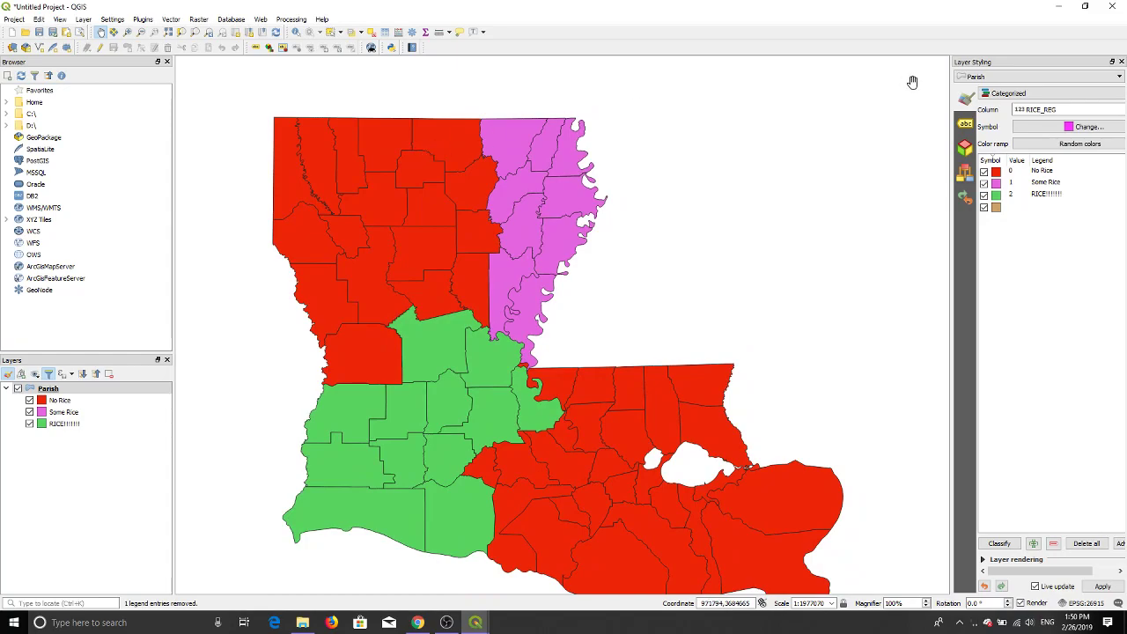
mouse_move(475, 622)
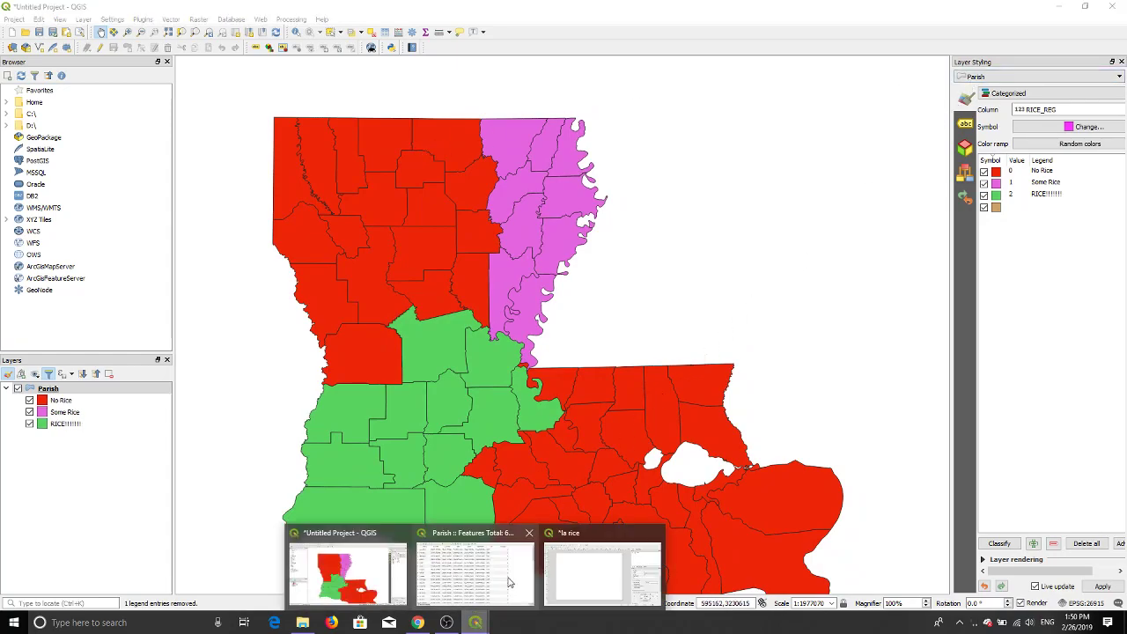
left_click(579, 567)
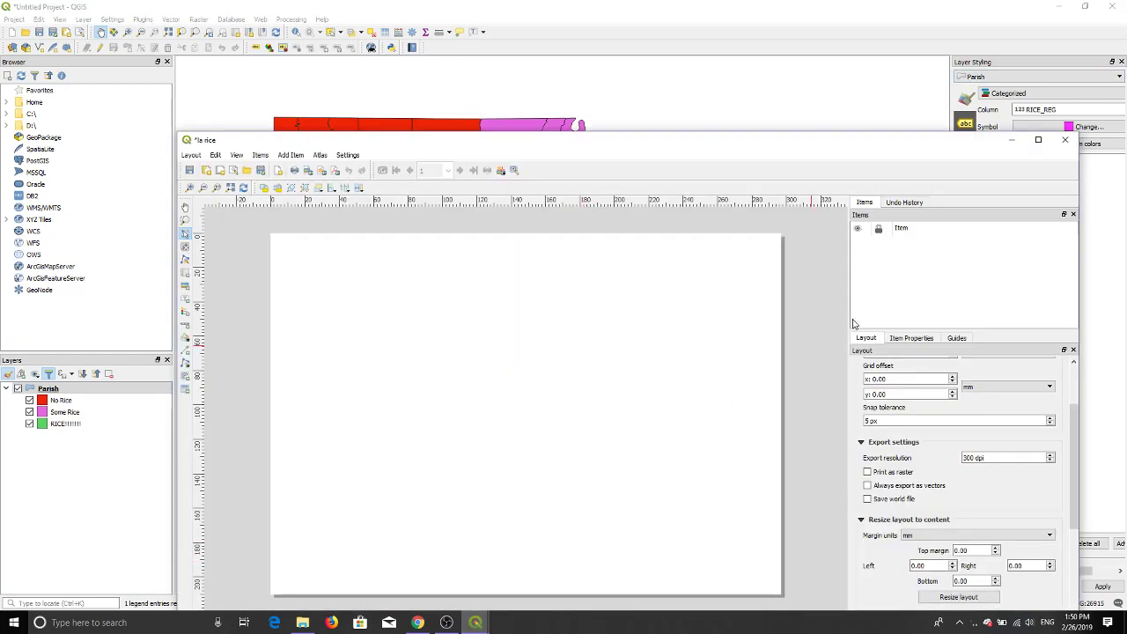
left_click(1064, 139)
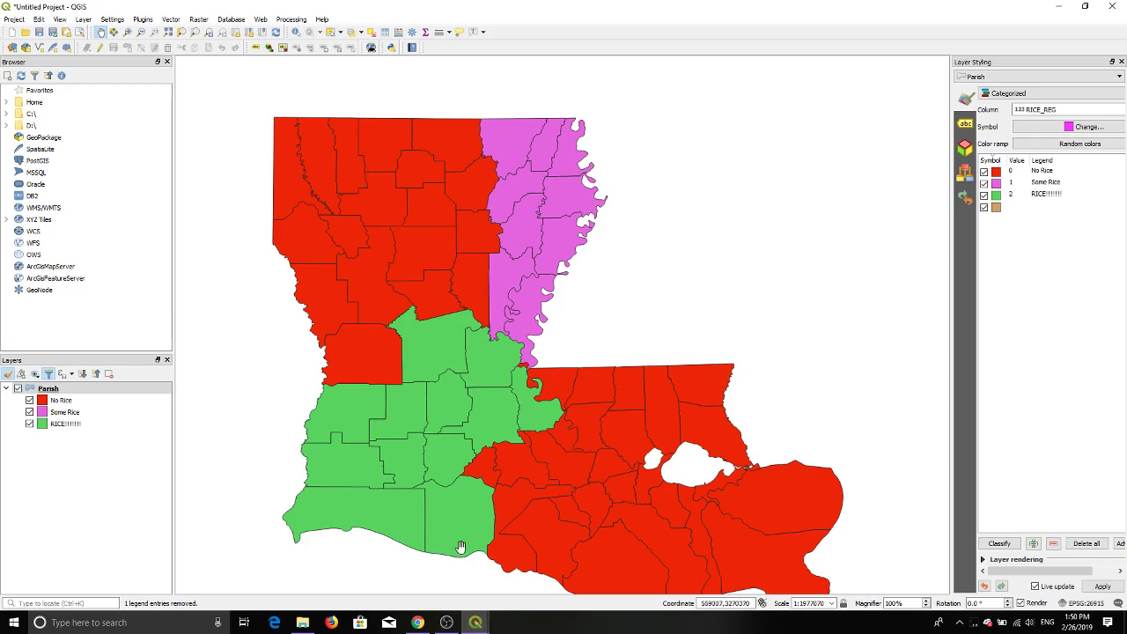
Switch to Chrome to read the Population_LA.csv join task in the daily task, and return to the main QGIS project
left_click(417, 622)
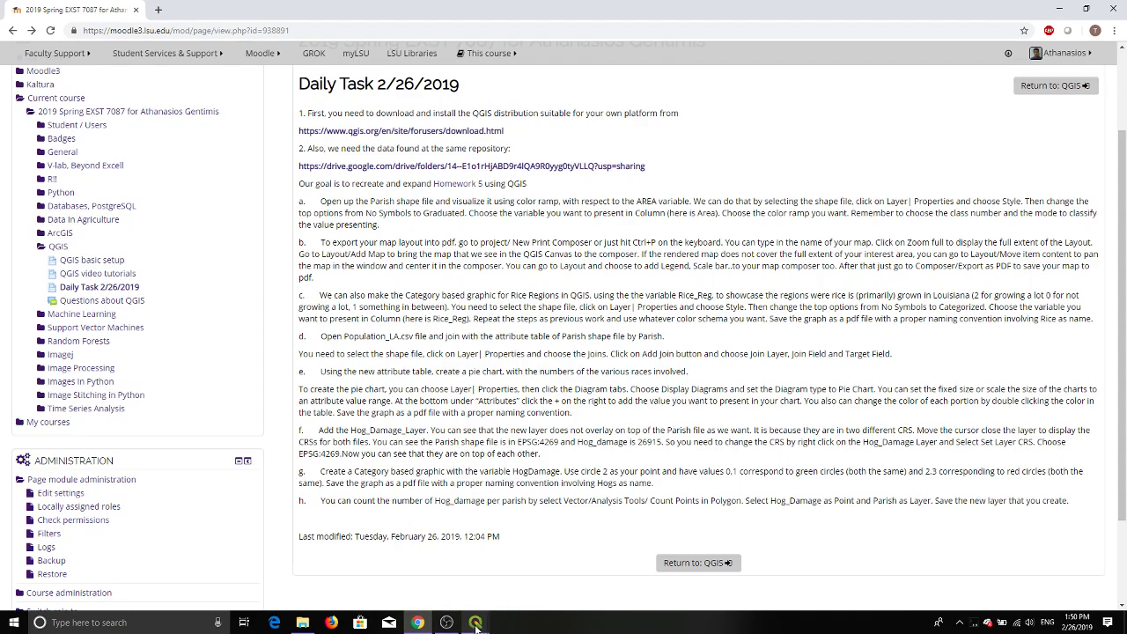
mouse_move(475, 624)
left_click(442, 583)
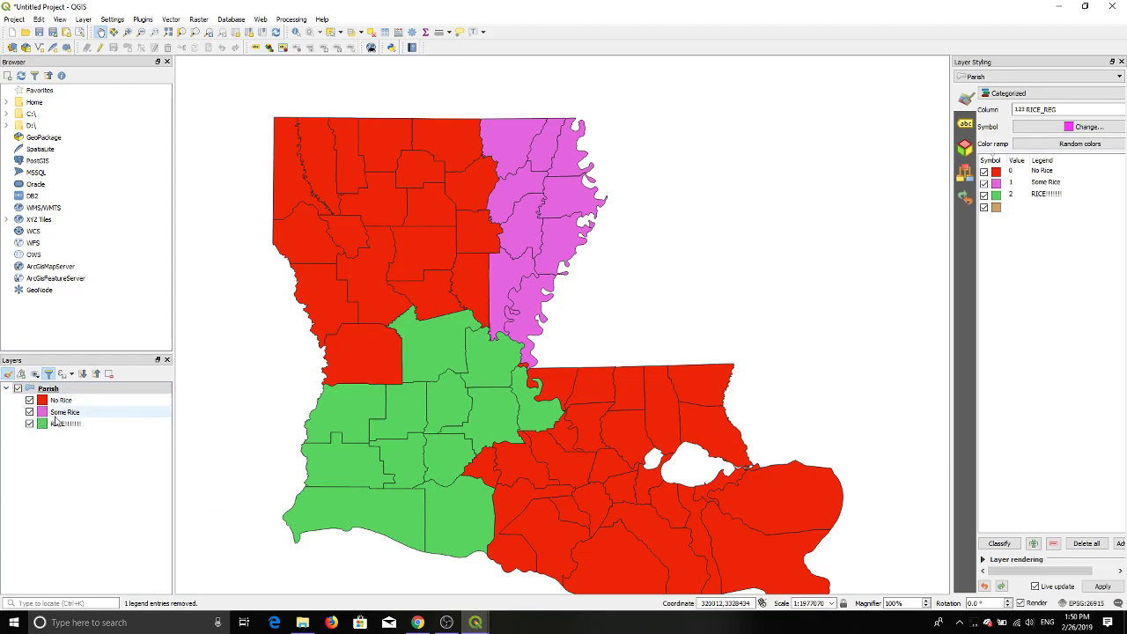
Add Population_LA.csv from the Hw_05 folder to the project using the Data Source Manager
left_click(83, 19)
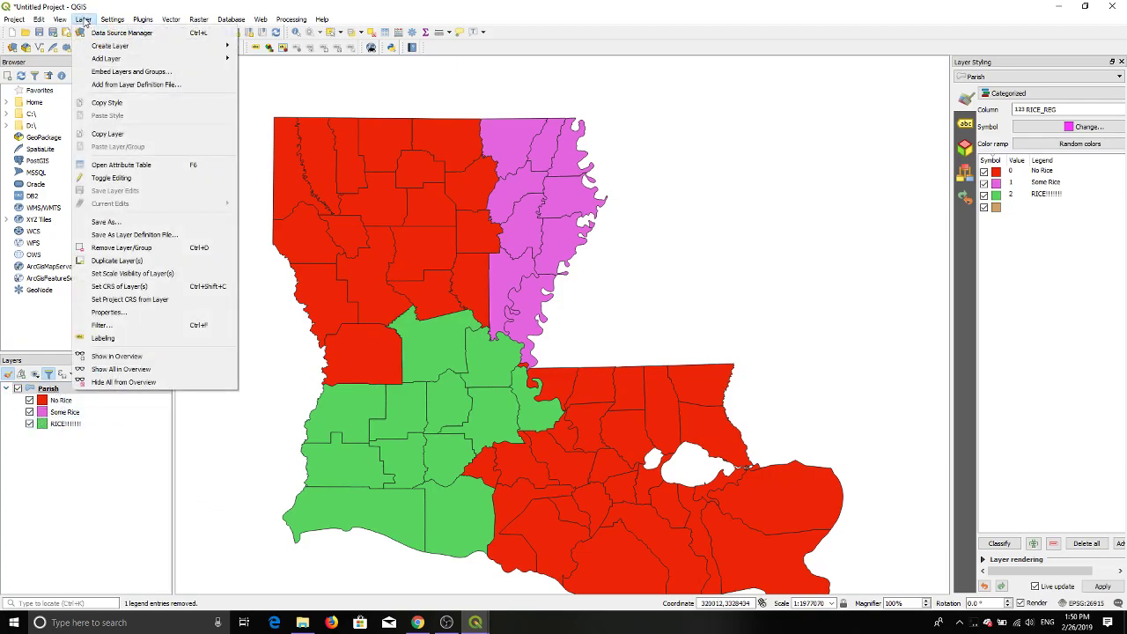
mouse_move(118, 46)
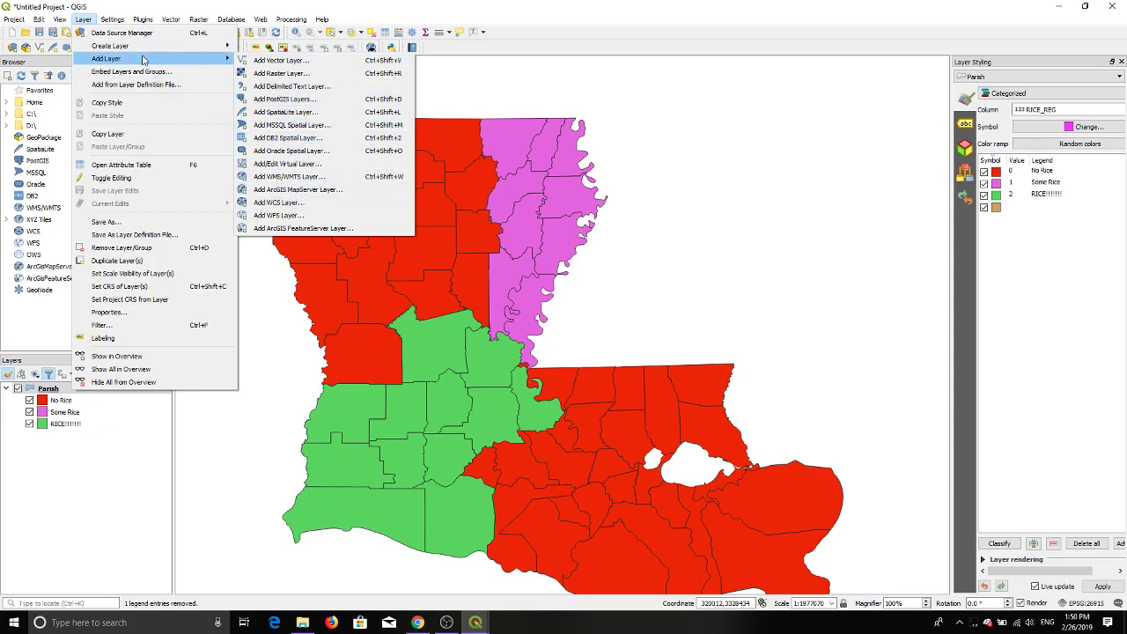
left_click(124, 34)
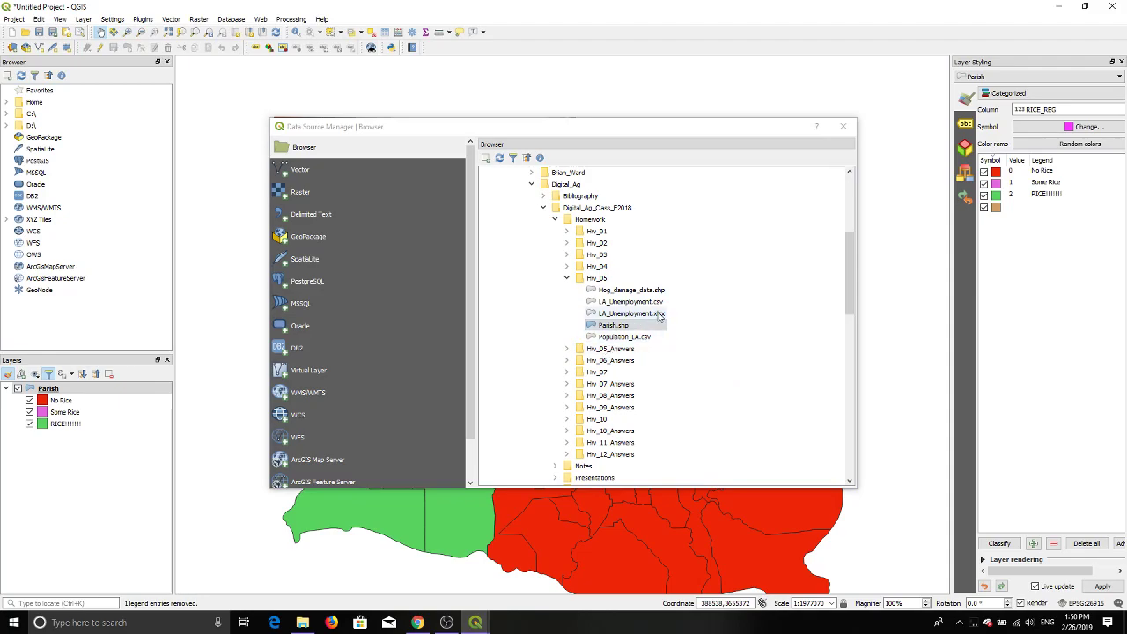
double_click(620, 338)
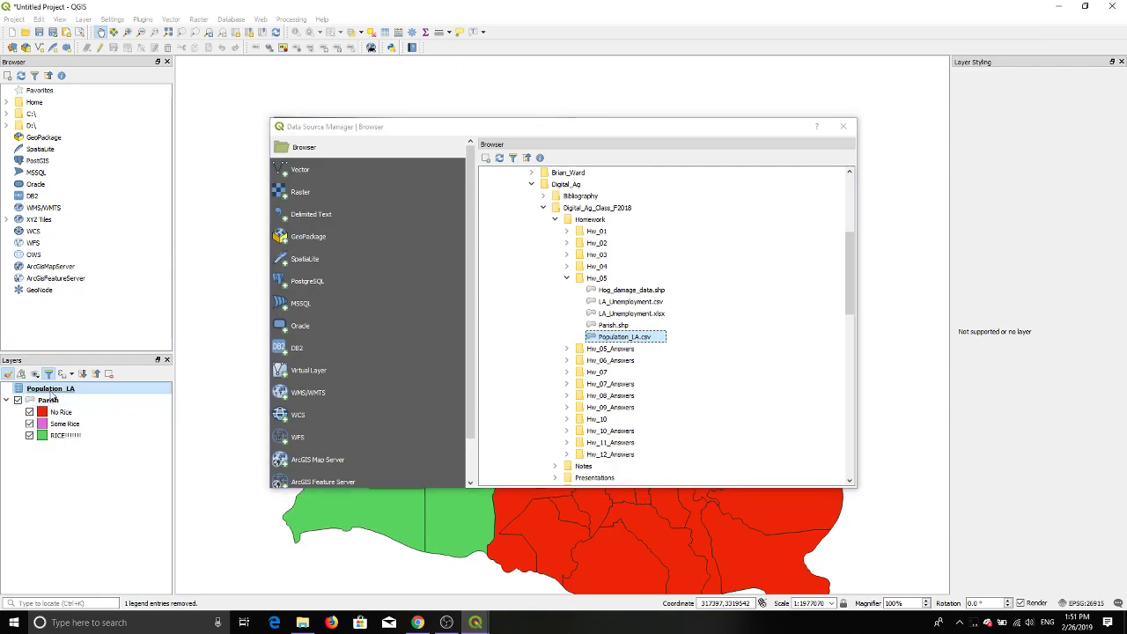
Examine the Population_LA attribute table across to its PARISH column, and check the join instructions in Chrome before returning to QGIS
right_click(51, 394)
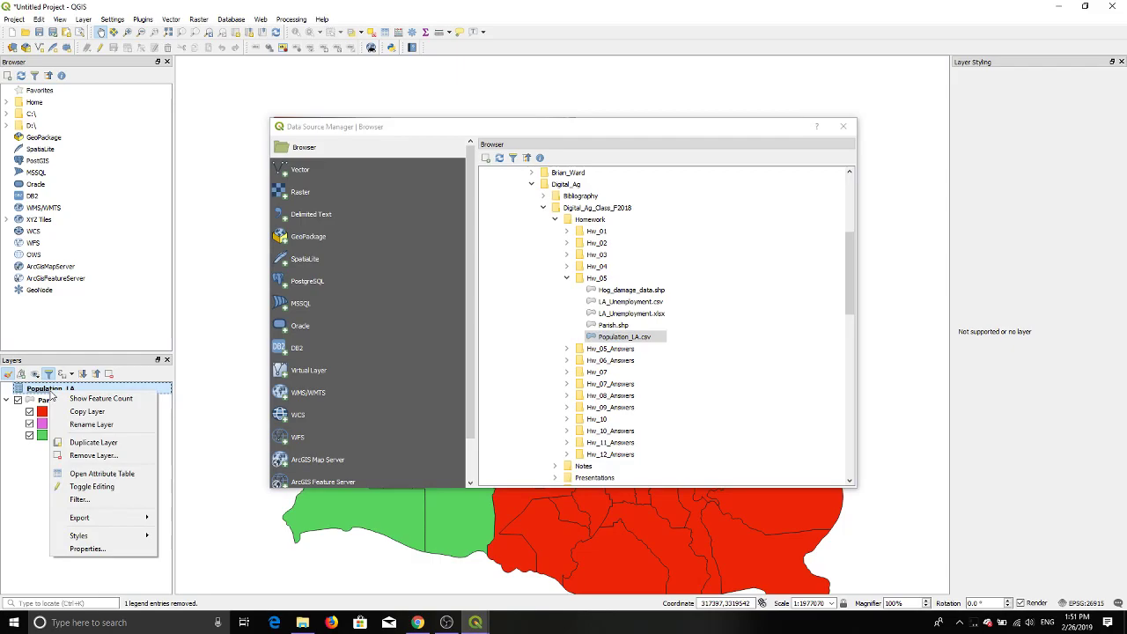
left_click(104, 474)
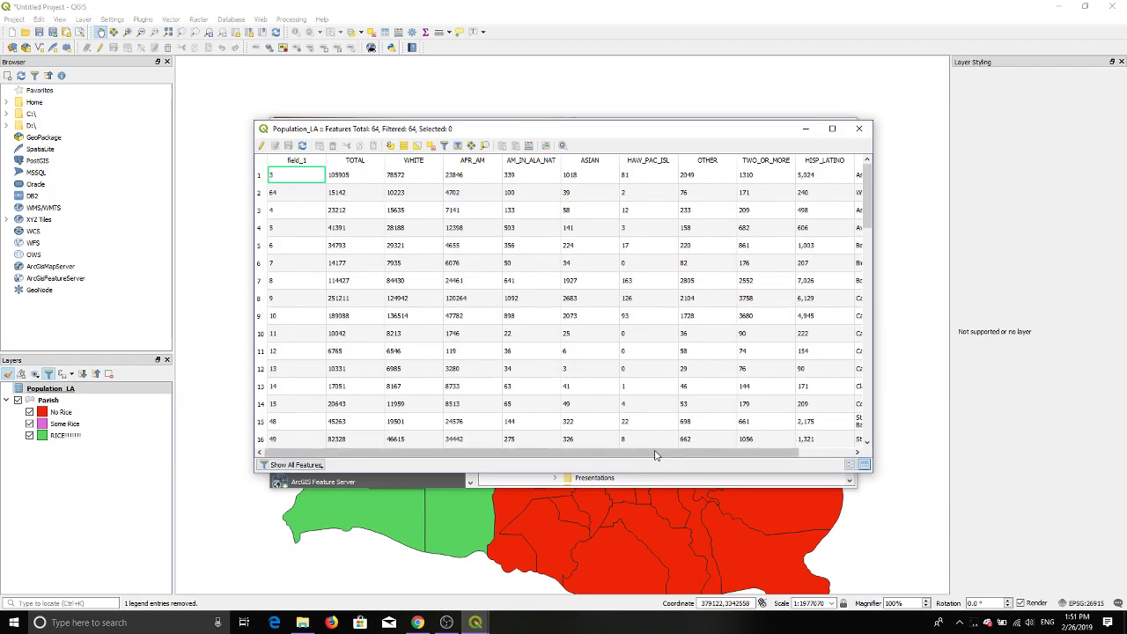
left_click_drag(464, 455, 491, 456)
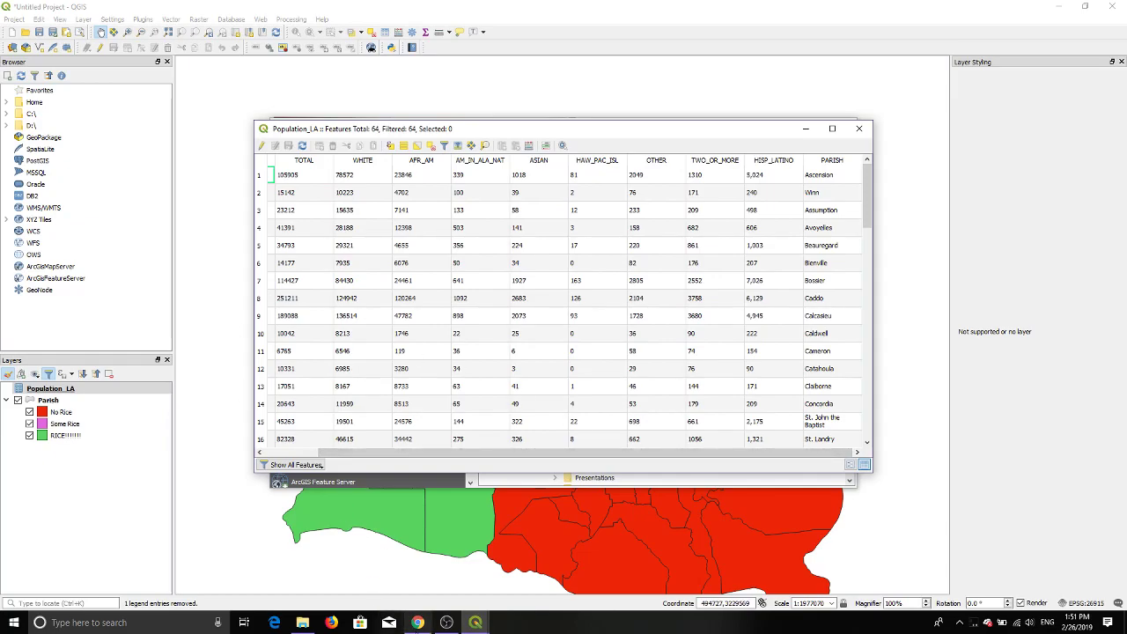
key("alt+Tab")
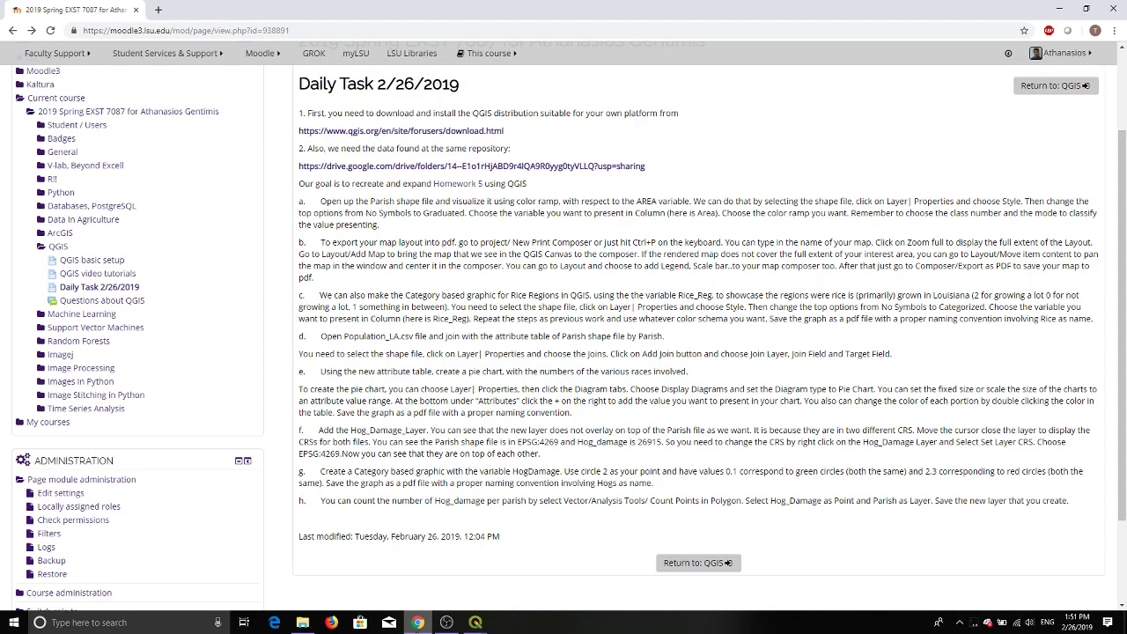
key("alt+Tab")
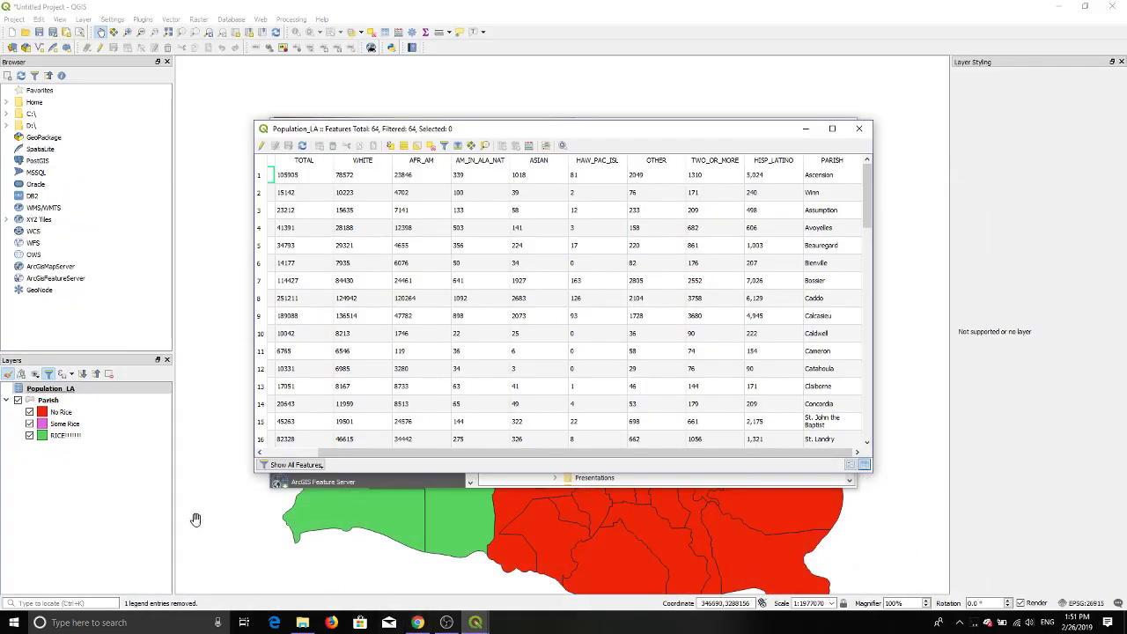
Leave the population table, select the Parish layer, and switch to Chrome to reread the join instructions in the daily task
key("ctrl+l")
left_click(46, 400)
right_click(44, 401)
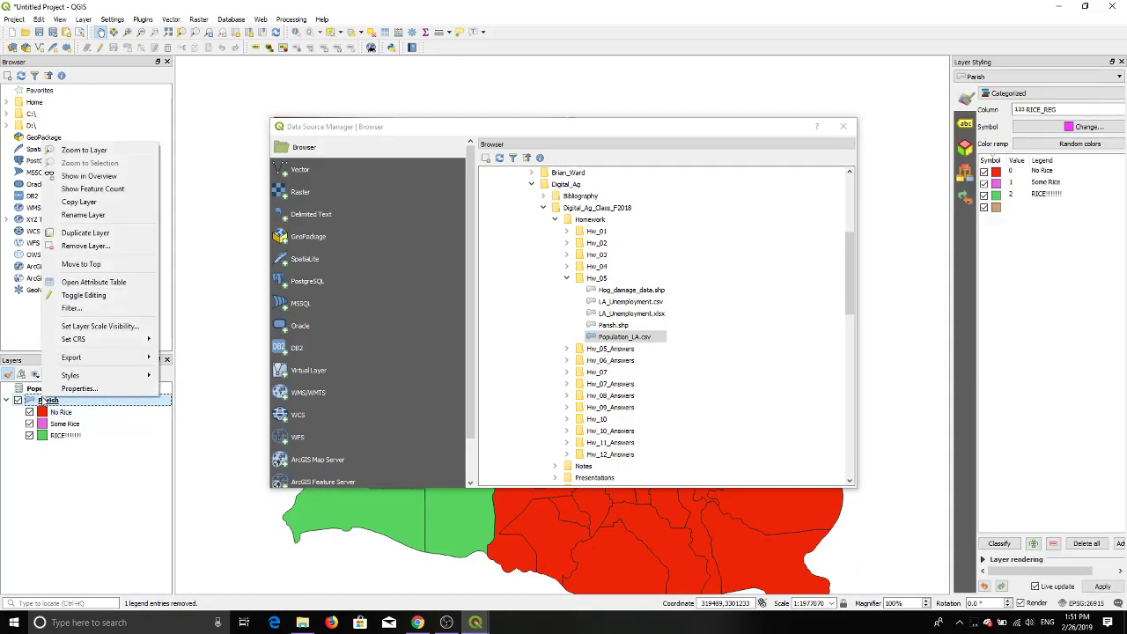
left_click(417, 622)
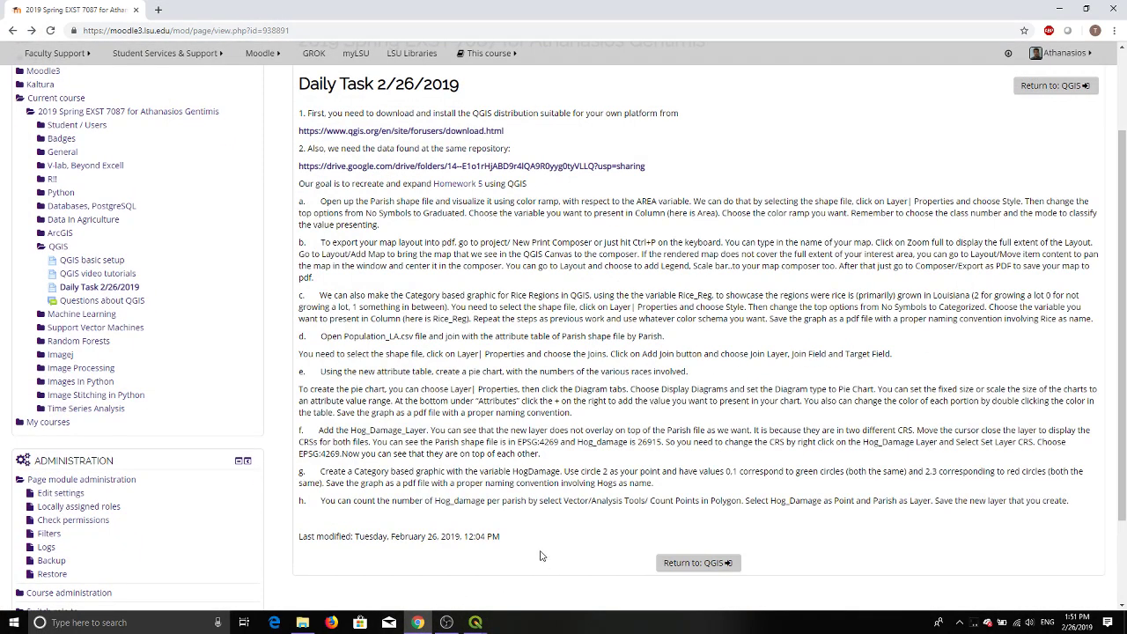
Review the Daily Task page's instructions on joining Population_LA.csv with the Parish layer, and return to QGIS
double_click(867, 17)
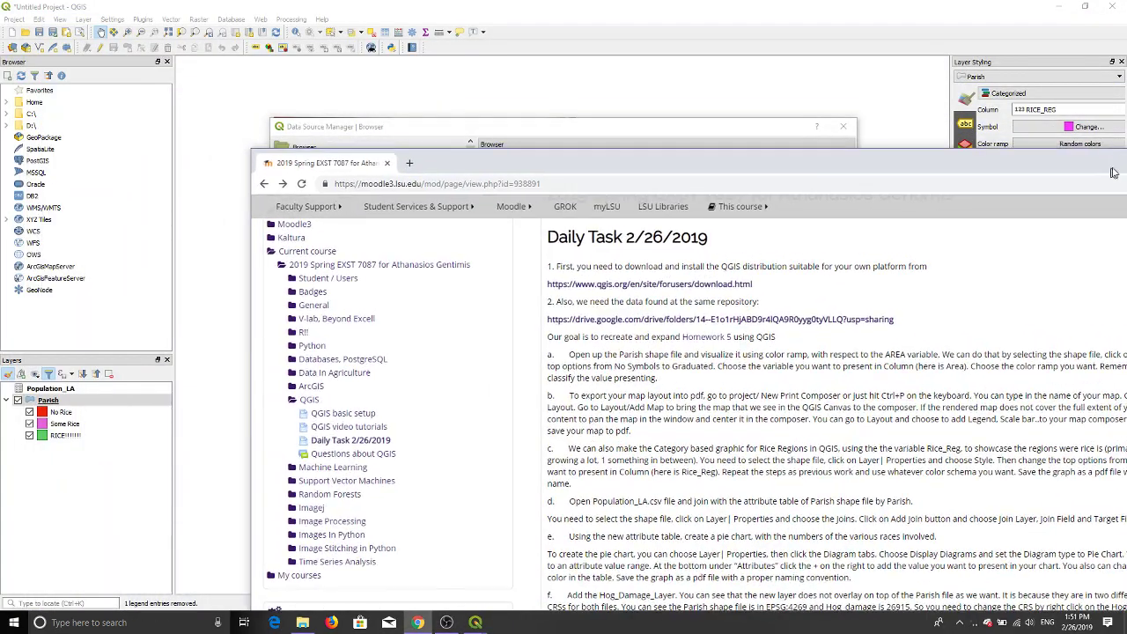
left_click(49, 401)
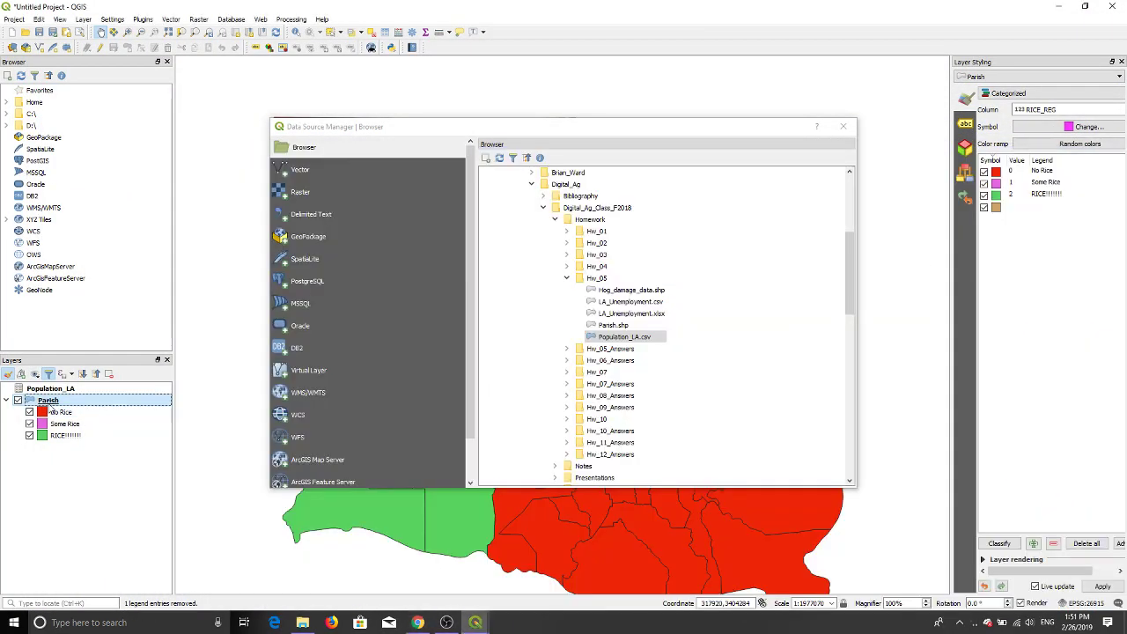
right_click(50, 405)
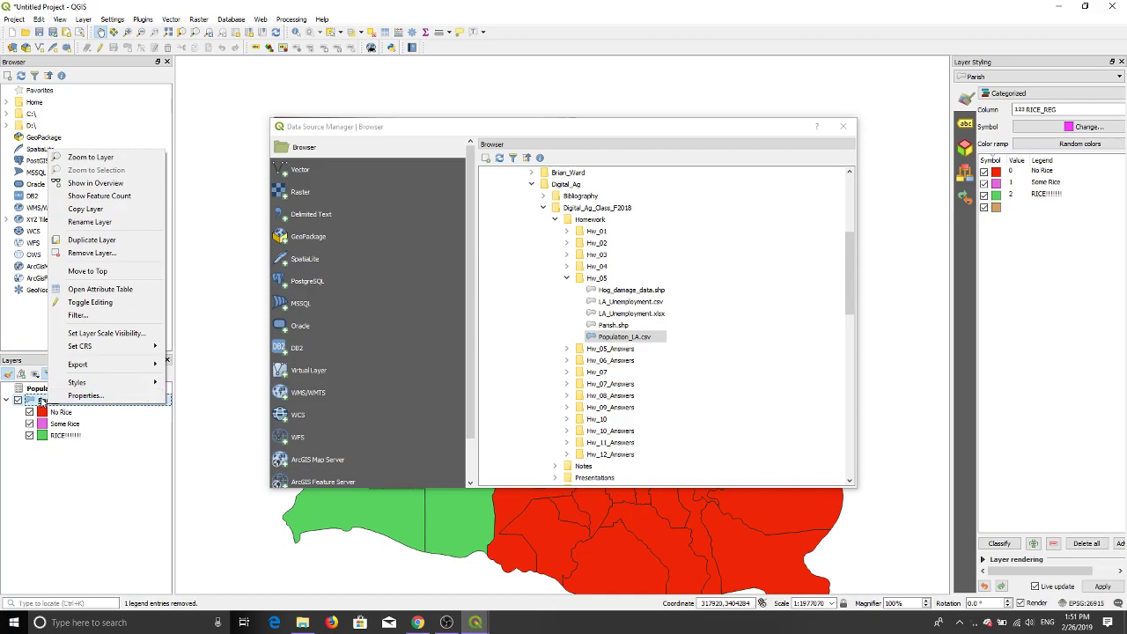
left_click(42, 403)
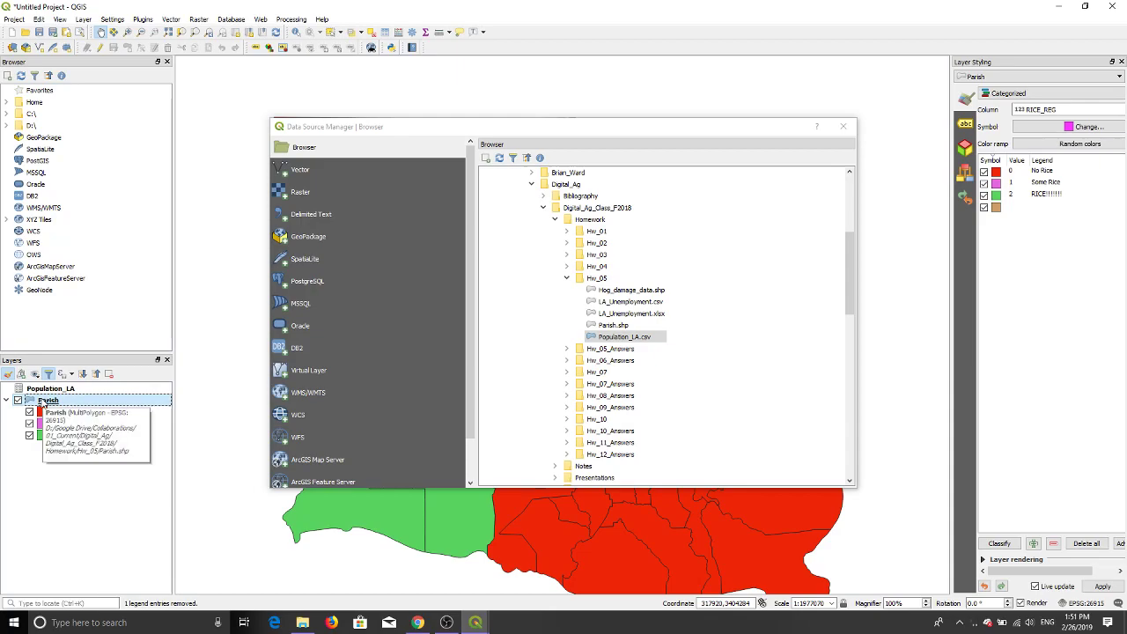
left_click(422, 623)
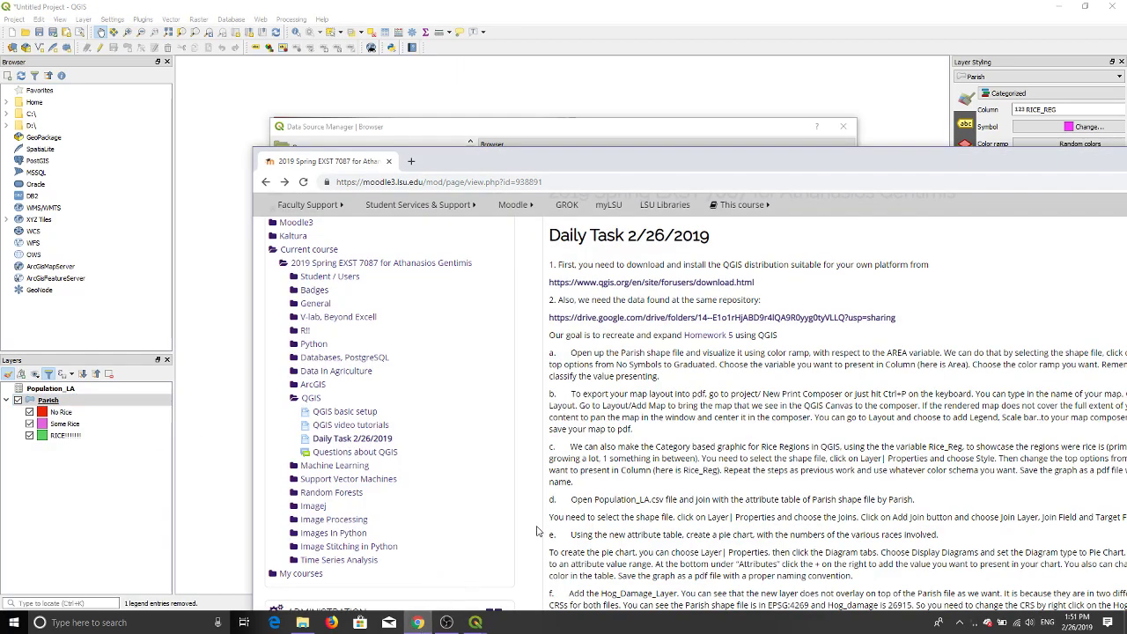
scroll(547, 533, "down", 2)
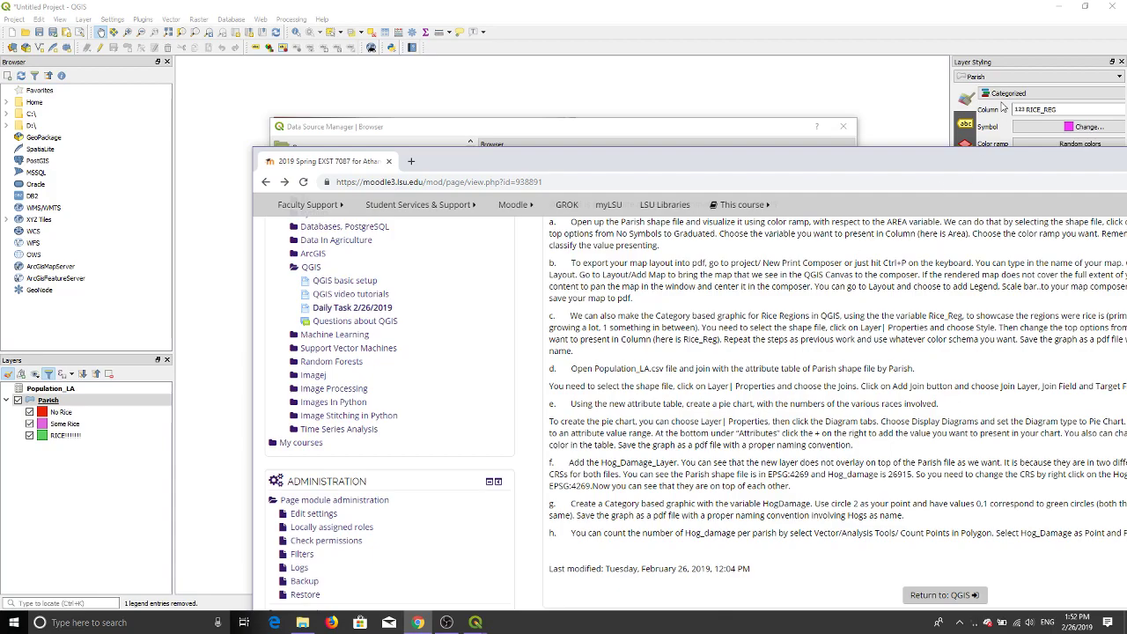
left_click_drag(921, 164, 952, 222)
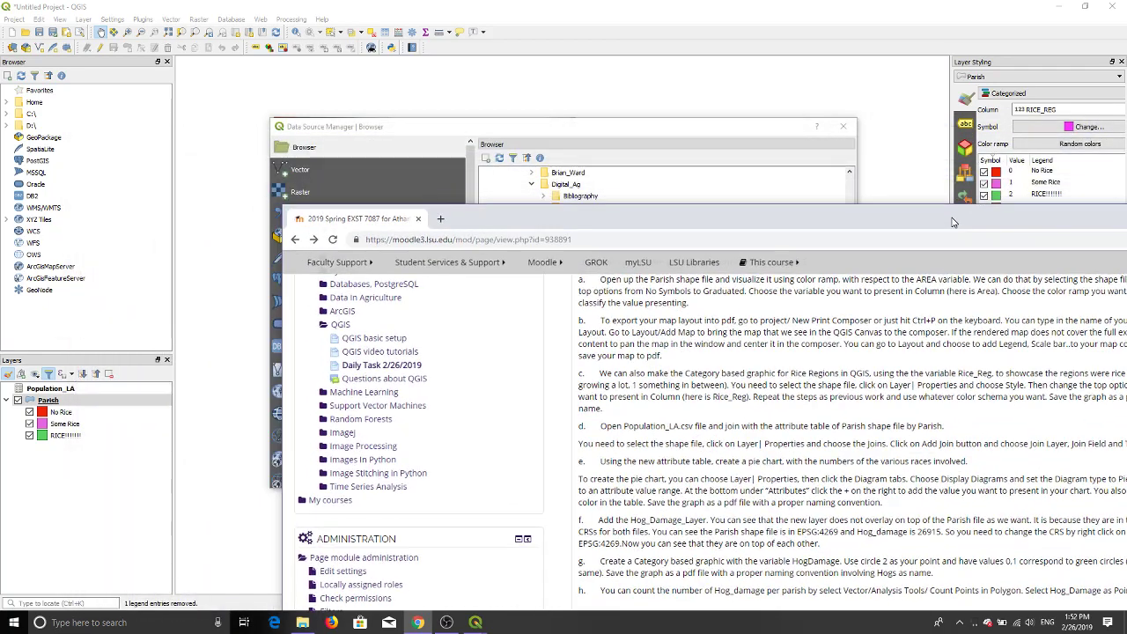
left_click(51, 376)
left_click(51, 377)
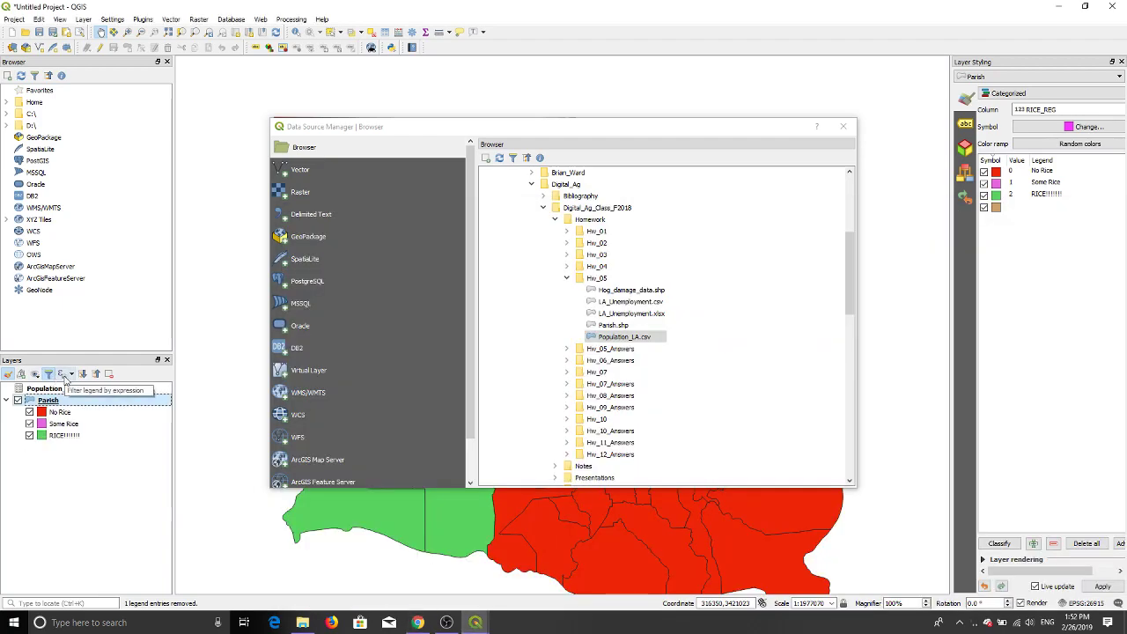
right_click(46, 401)
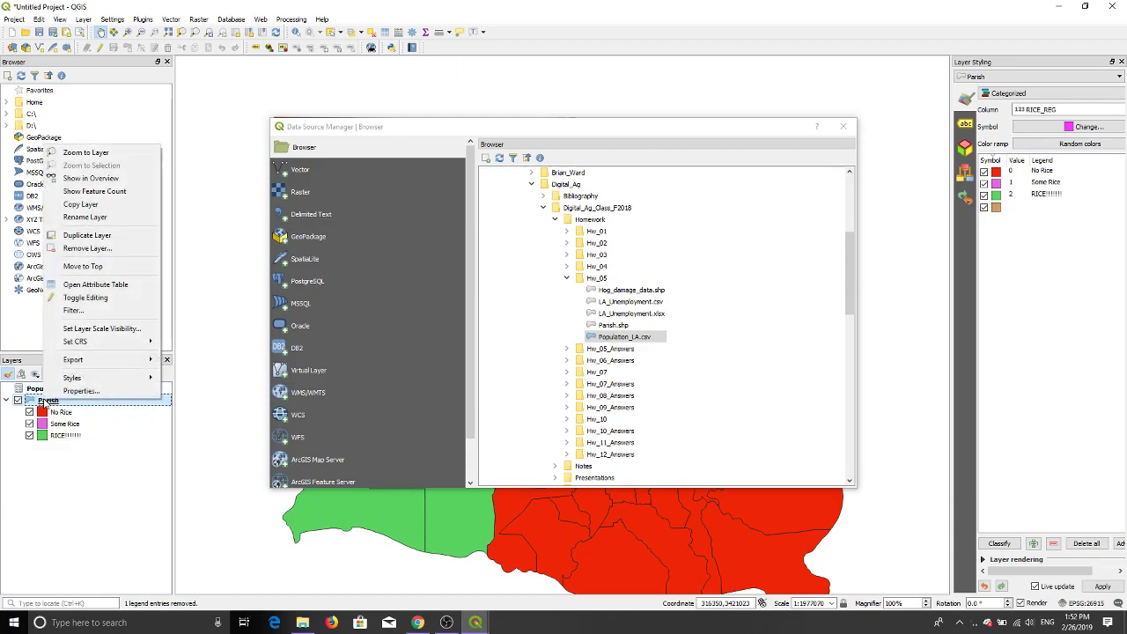
mouse_move(71, 343)
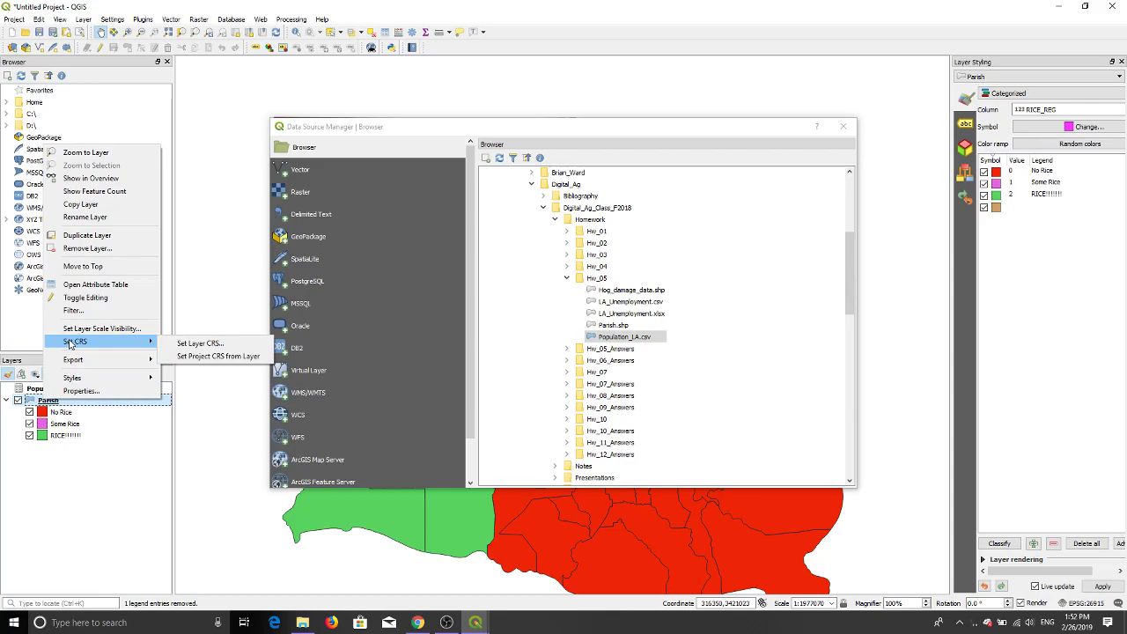
left_click(76, 391)
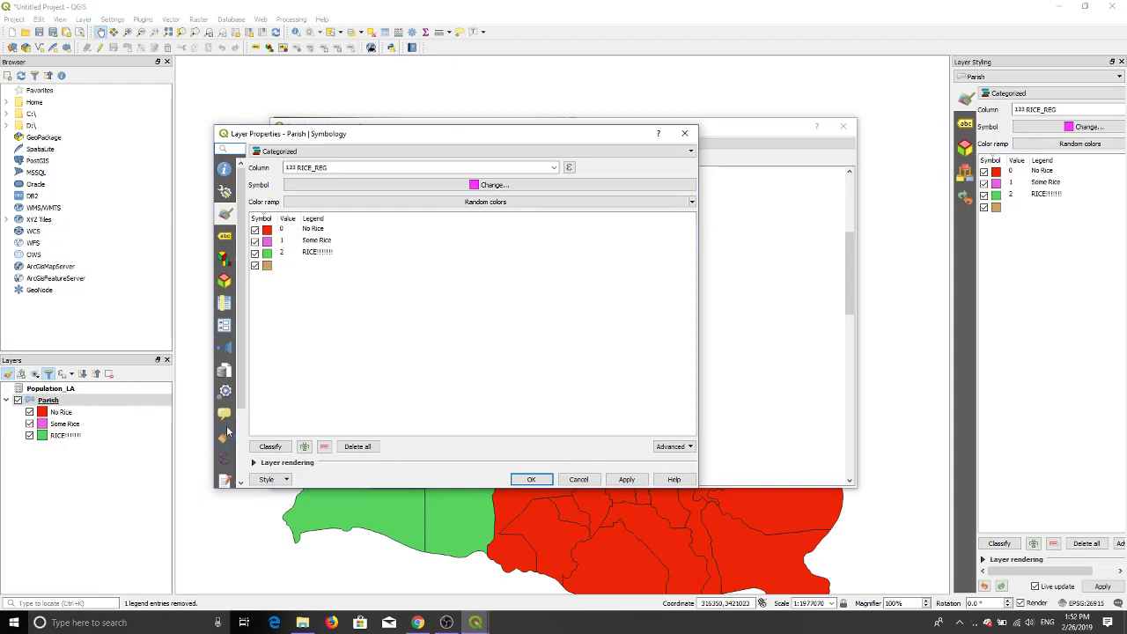
left_click(225, 351)
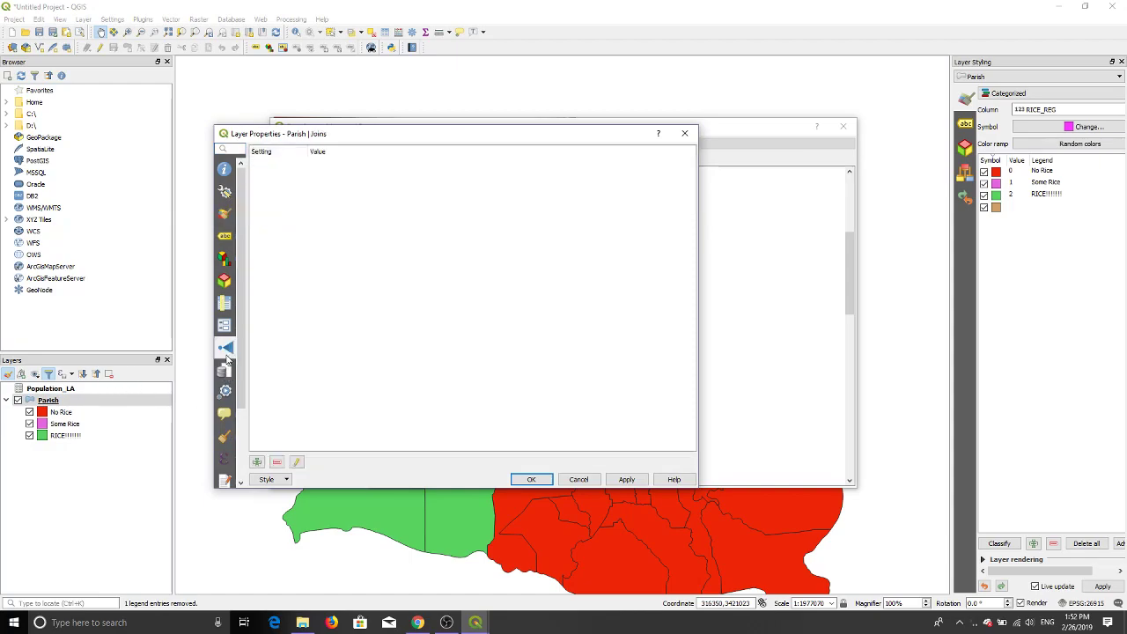
left_click(257, 463)
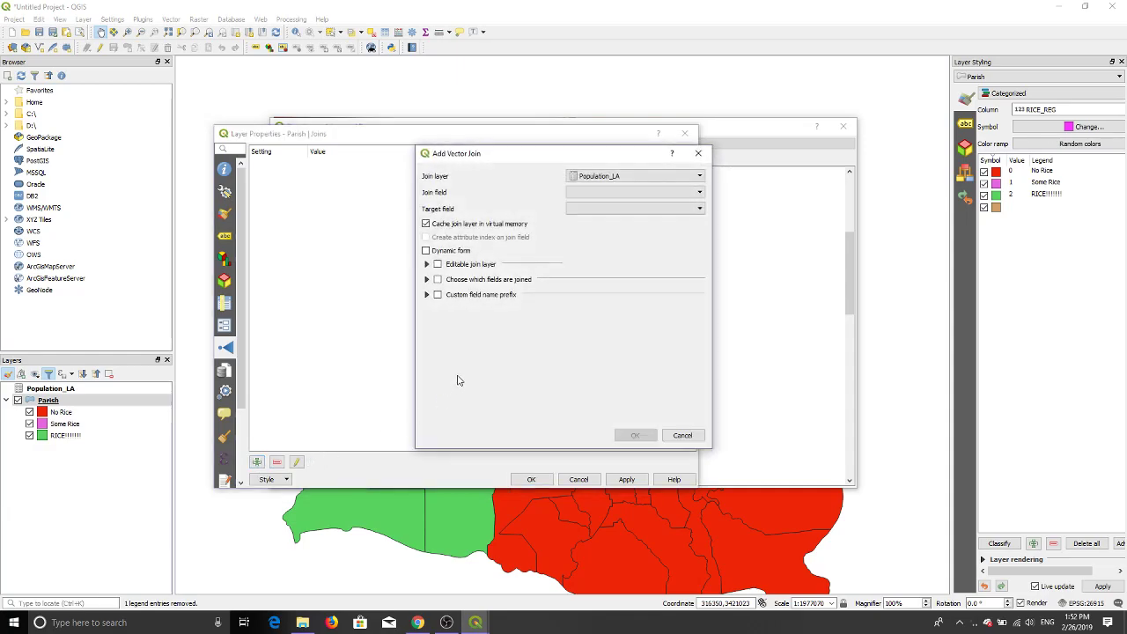
left_click(682, 435)
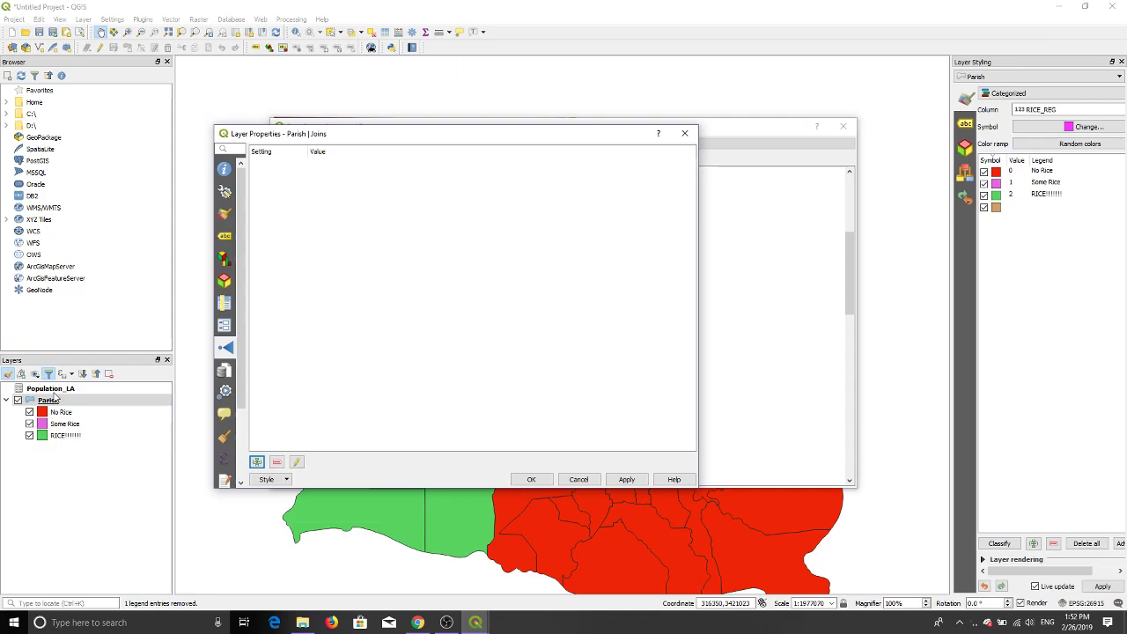
left_click(581, 480)
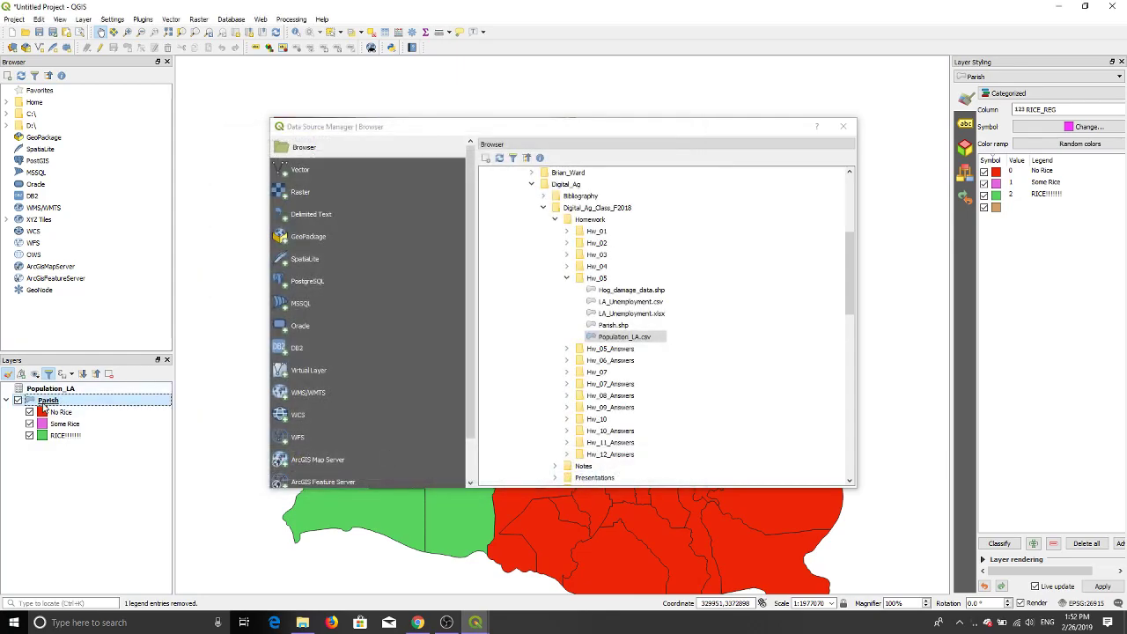
Join the Population_LA table to the Parish layer, using PARISH as both the join field and the target field
right_click(42, 406)
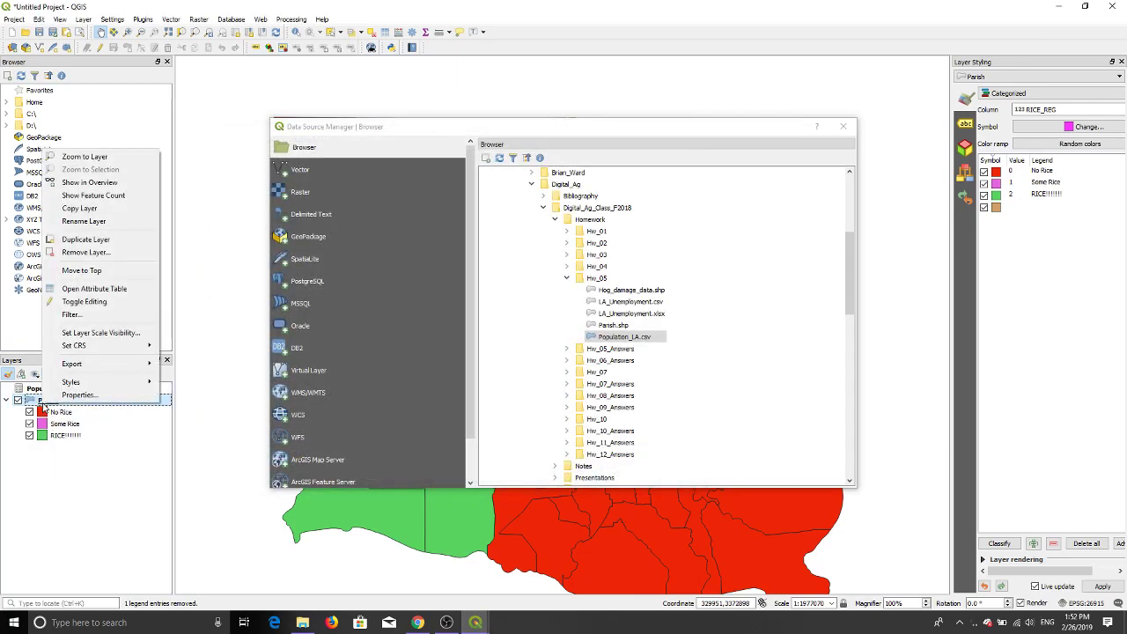
left_click(77, 394)
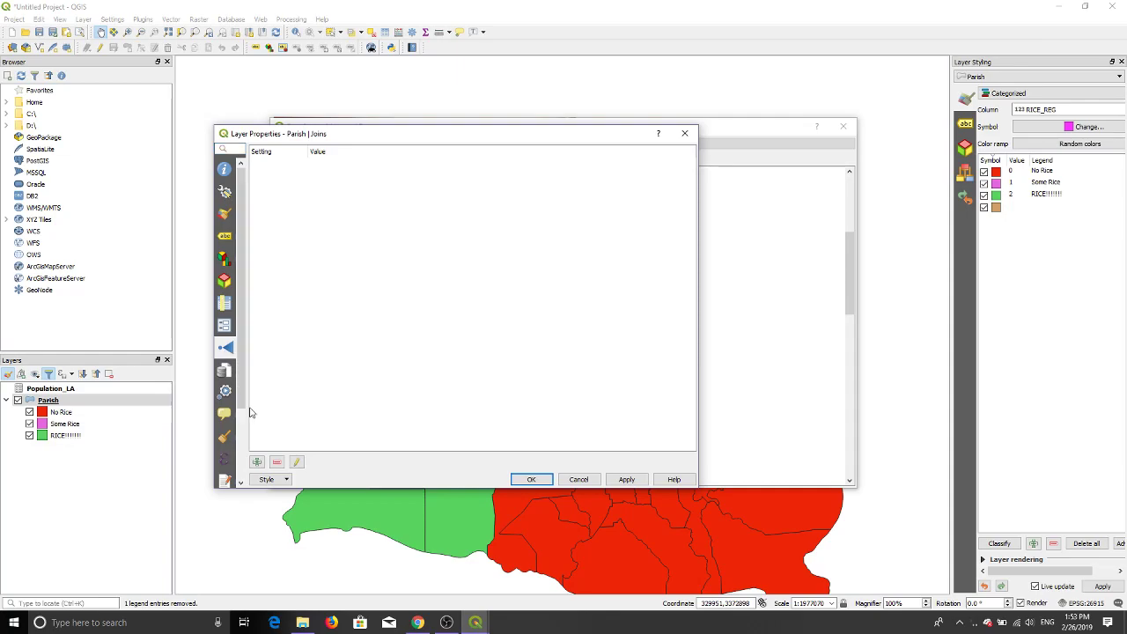
left_click(258, 462)
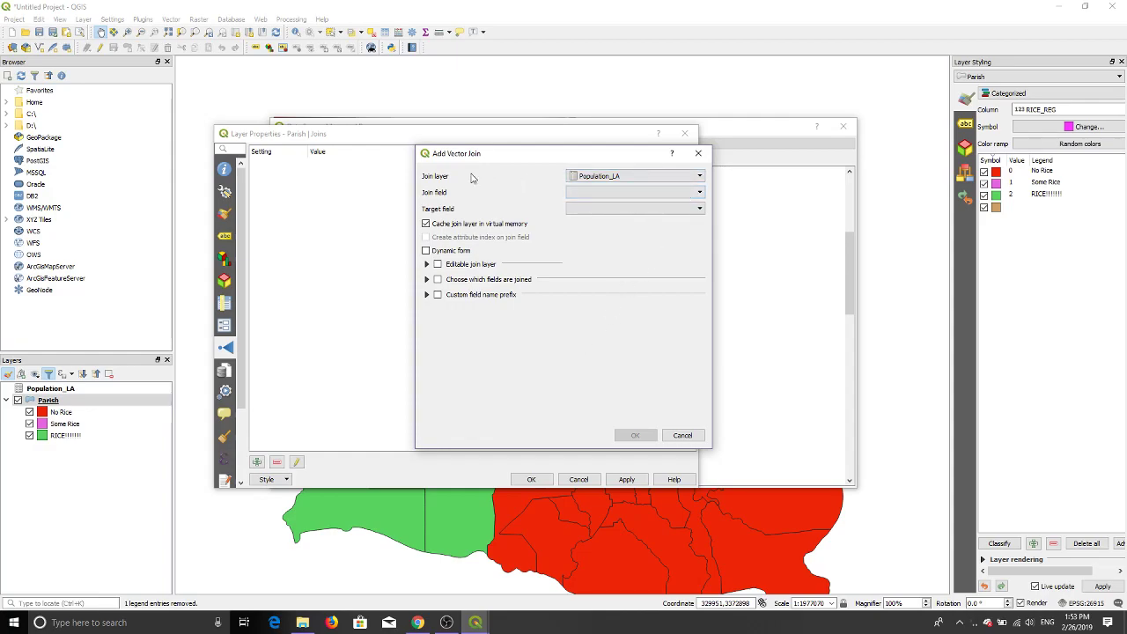
left_click(595, 196)
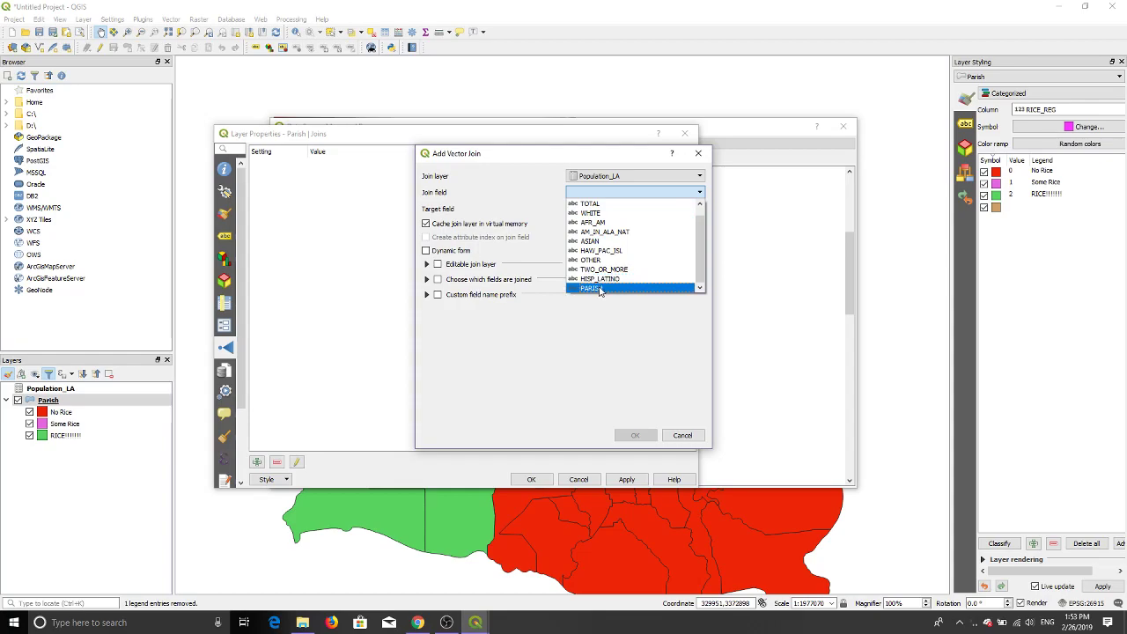
left_click(600, 289)
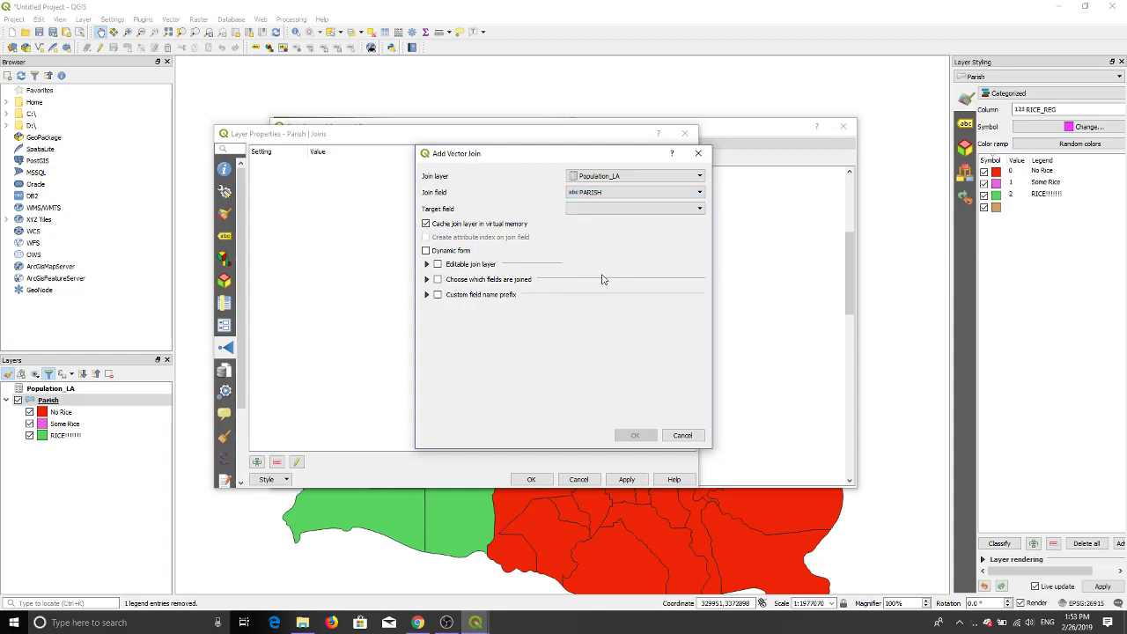
left_click(610, 208)
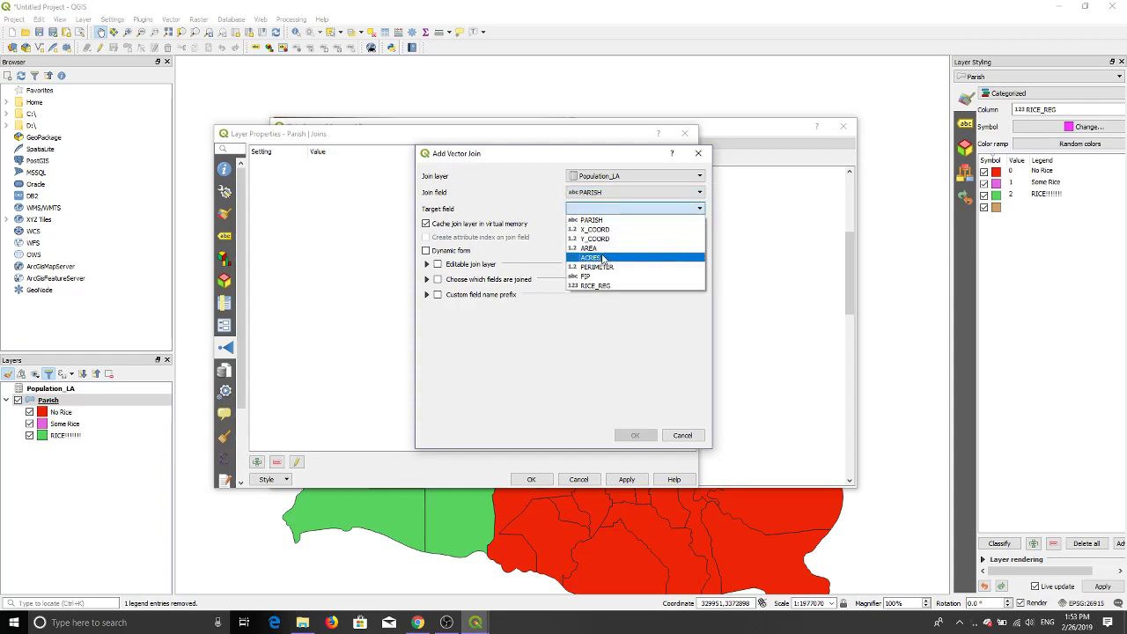
left_click(593, 220)
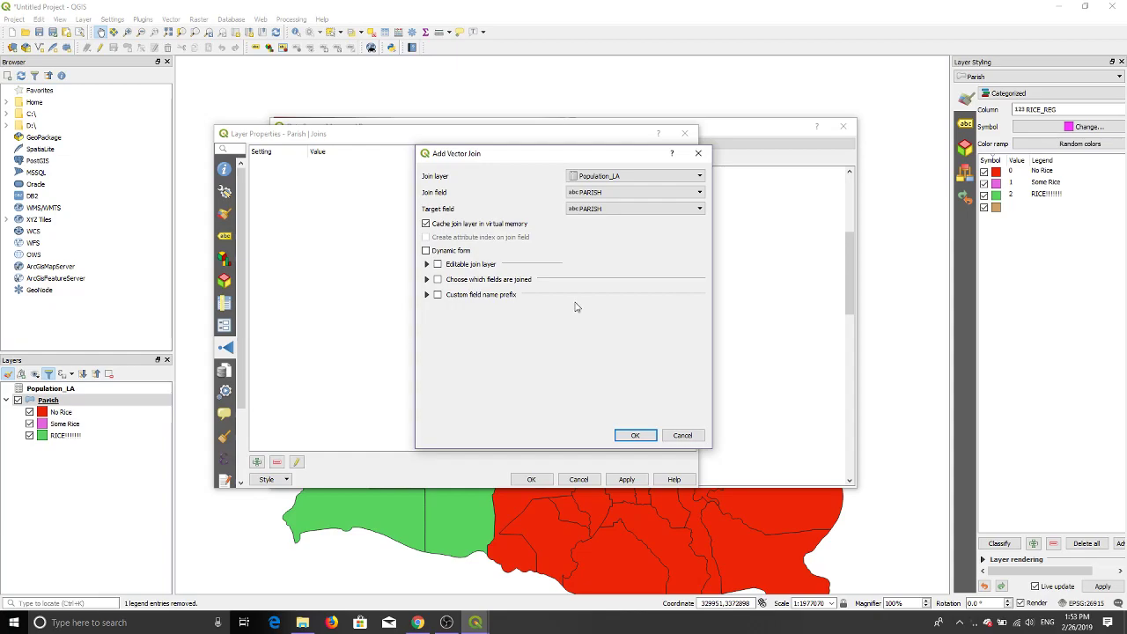
left_click(633, 436)
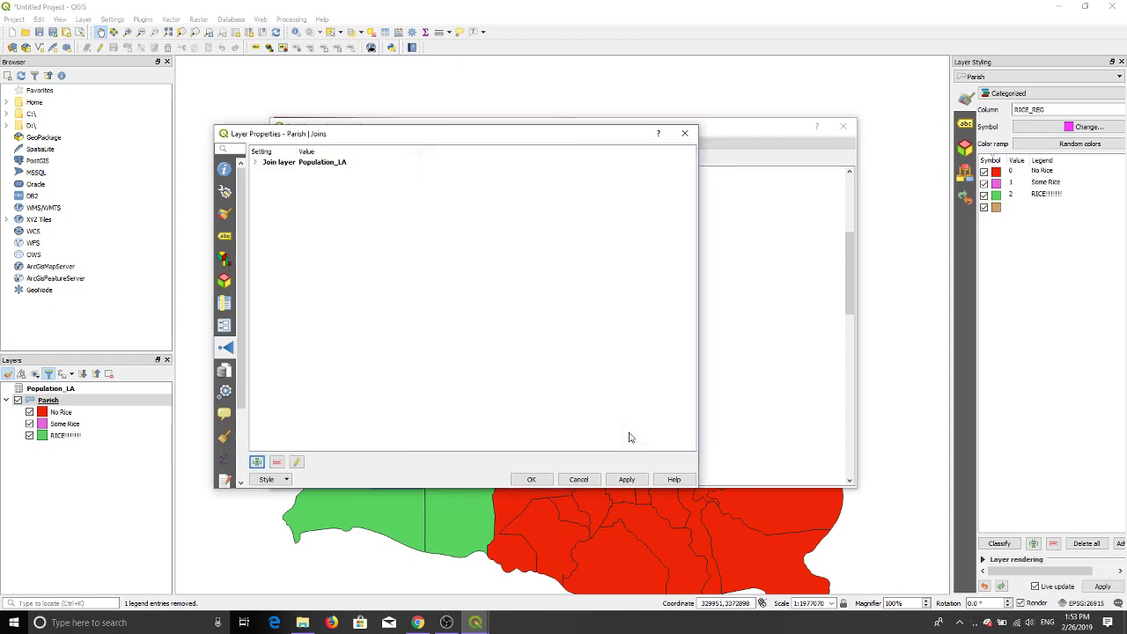
left_click(533, 480)
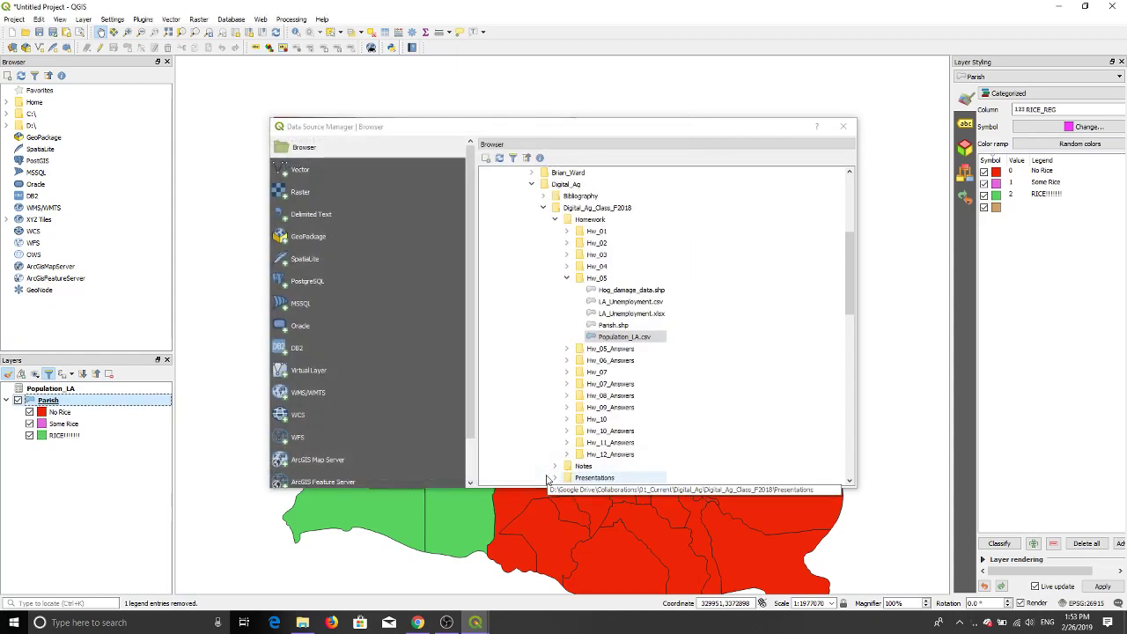
Examine the joined Population_LA columns in the Parish layer's attribute table, and close the table
right_click(54, 403)
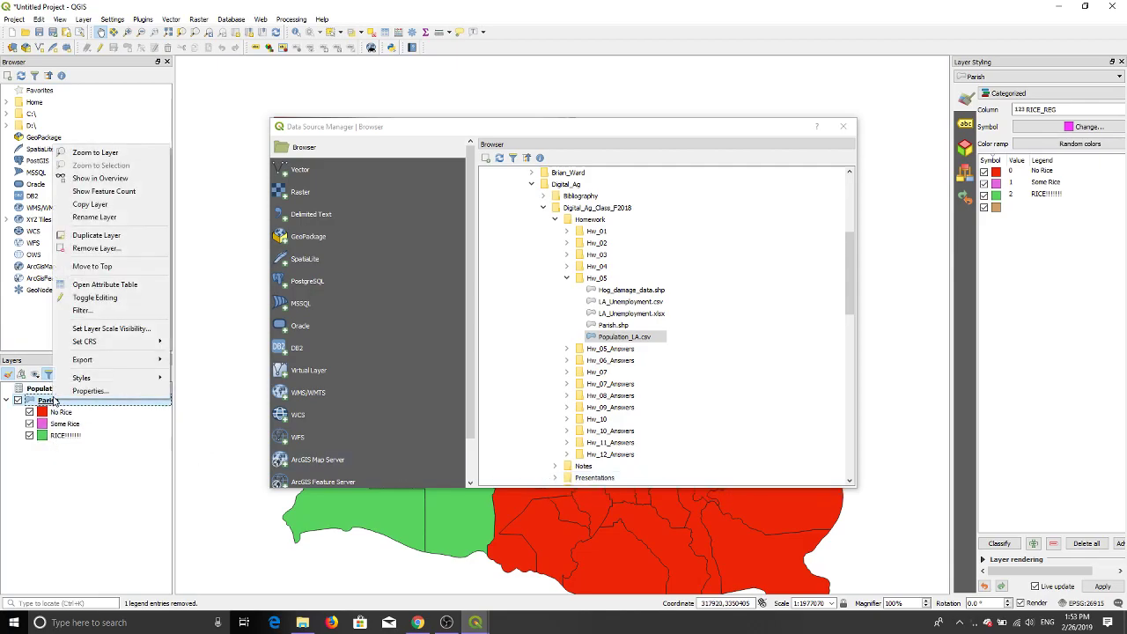
left_click(102, 286)
left_click_drag(561, 457, 471, 475)
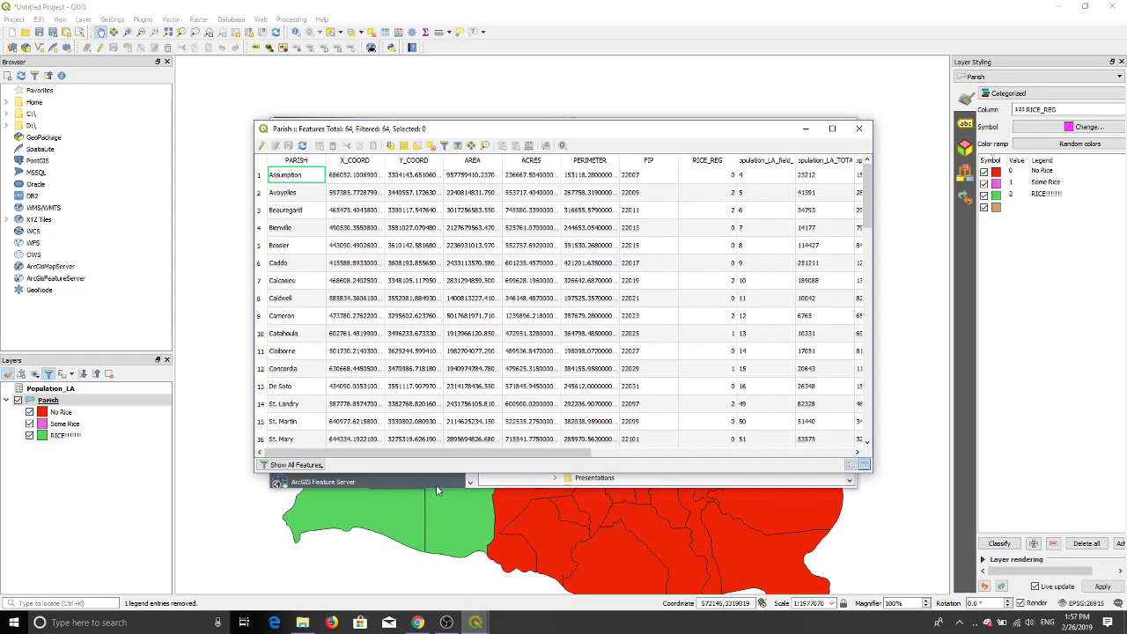
left_click_drag(419, 452, 683, 468)
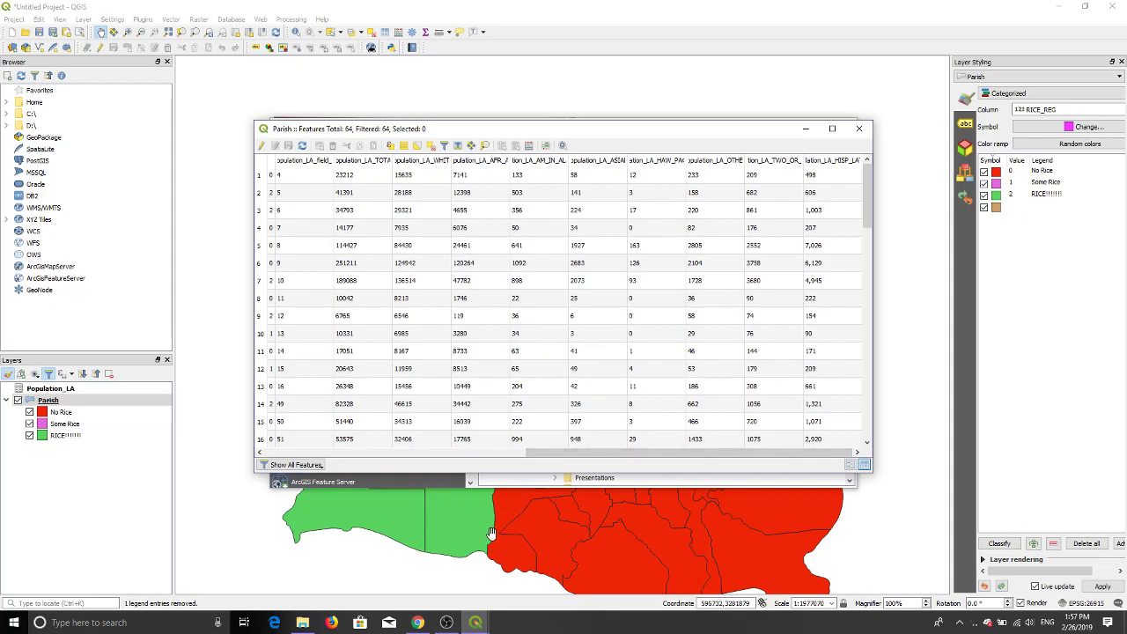
left_click_drag(554, 453, 521, 452)
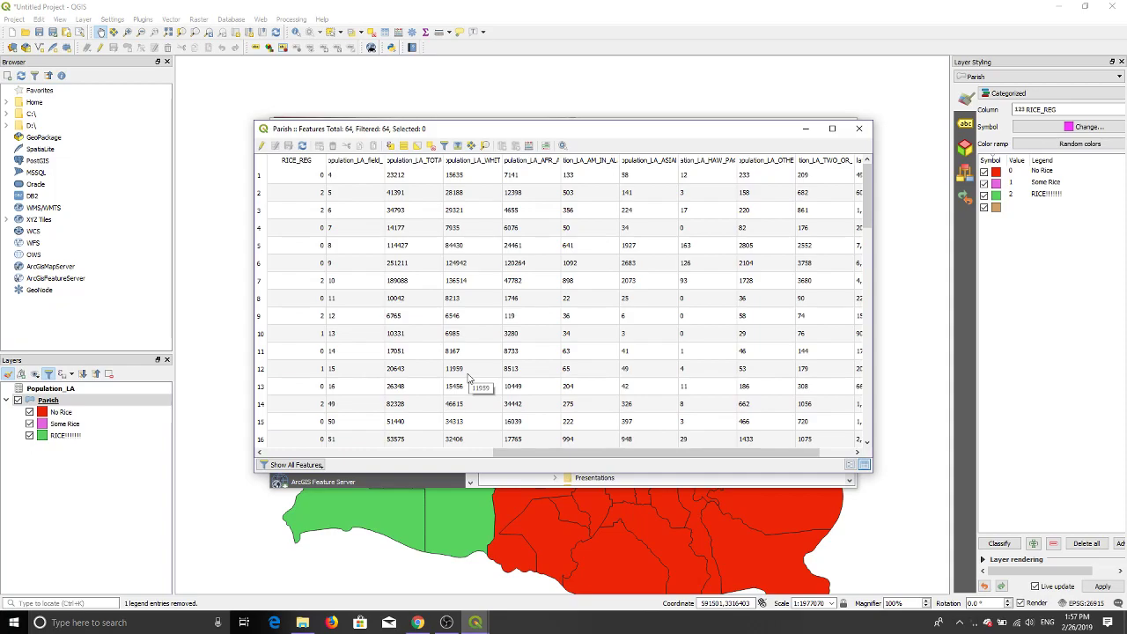
left_click(475, 623)
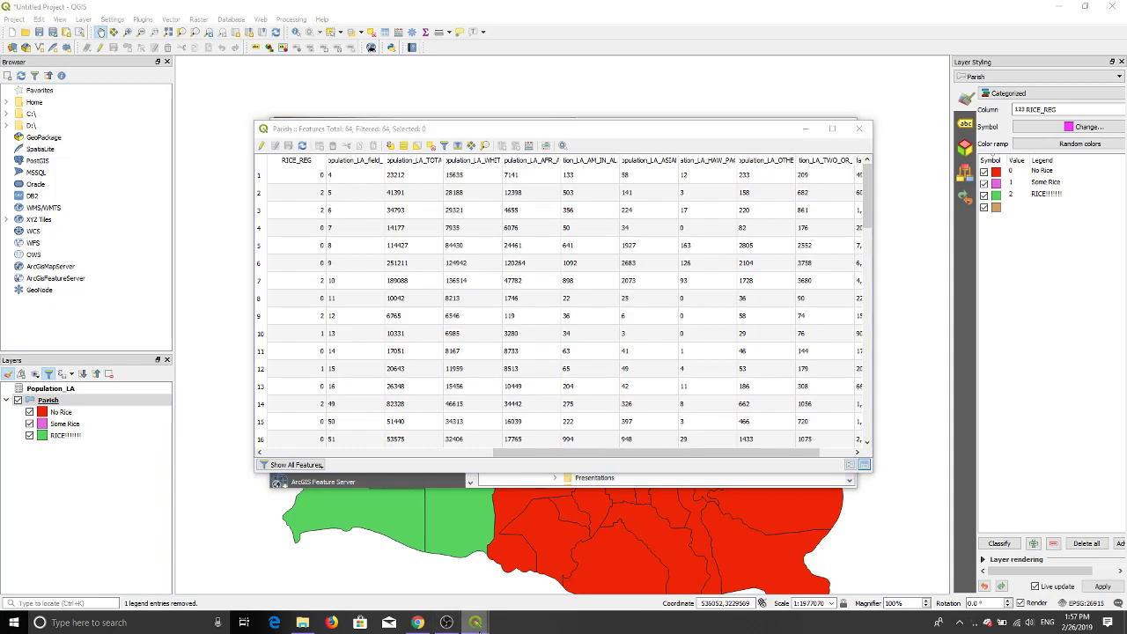
left_click(294, 588)
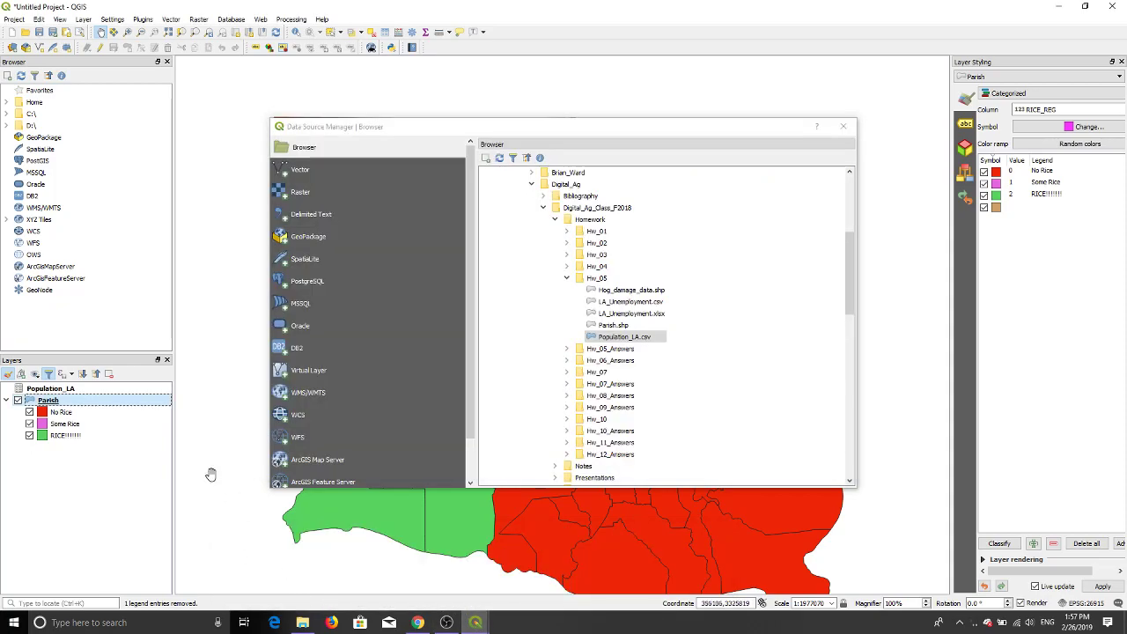
Set the diagram type of the Parish layer to Pie chart in its layer properties
right_click(50, 403)
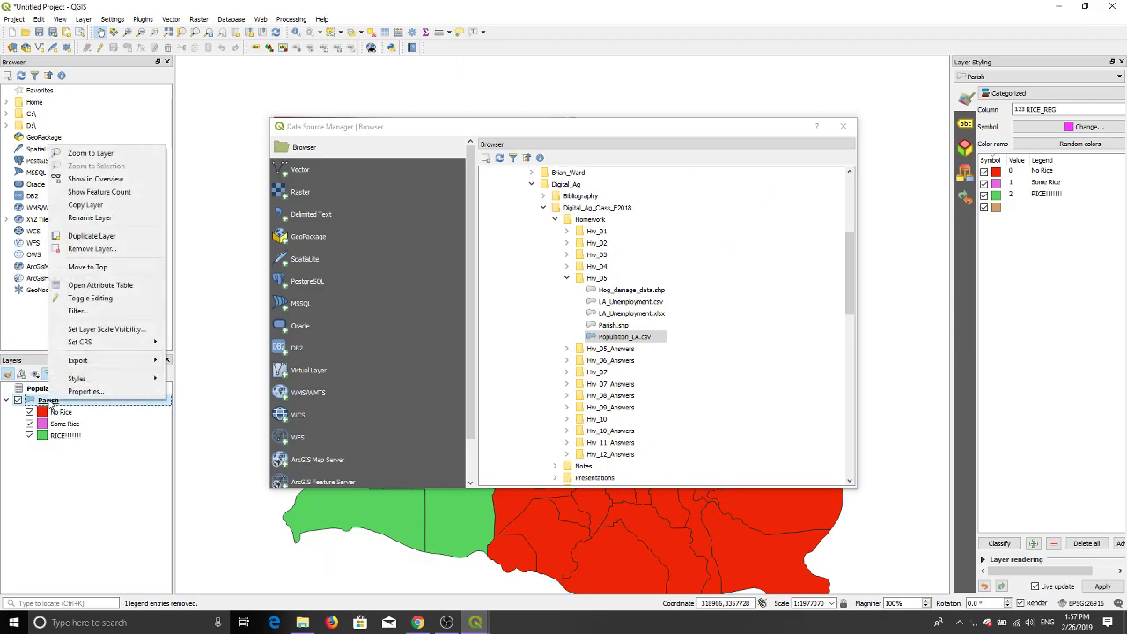
left_click(68, 391)
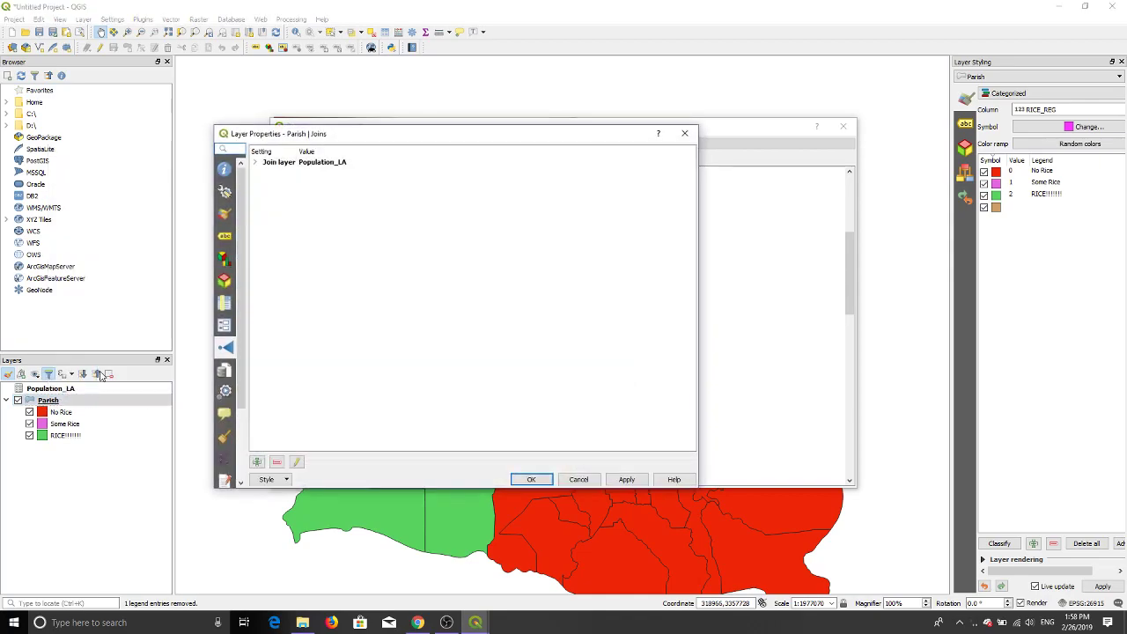
left_click(224, 217)
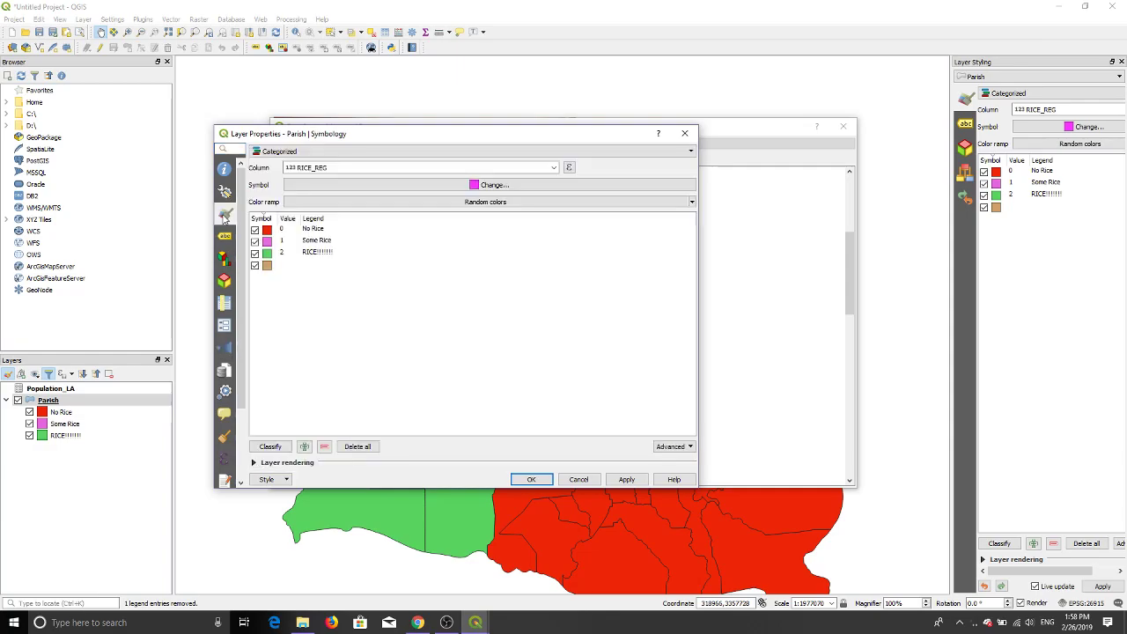
left_click(366, 153)
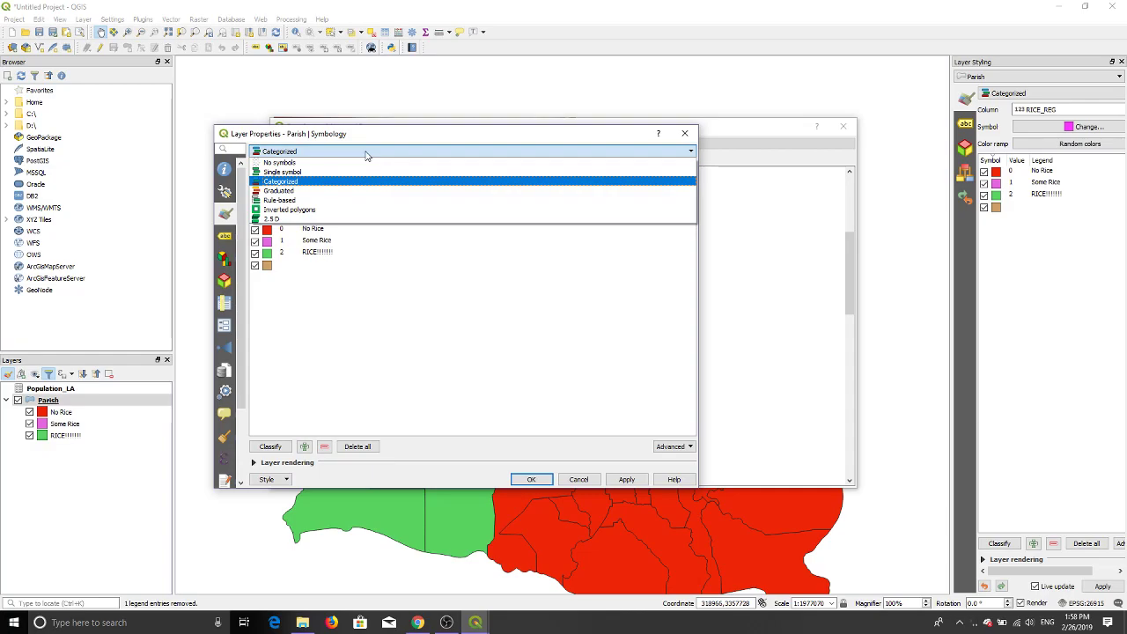
left_click(366, 155)
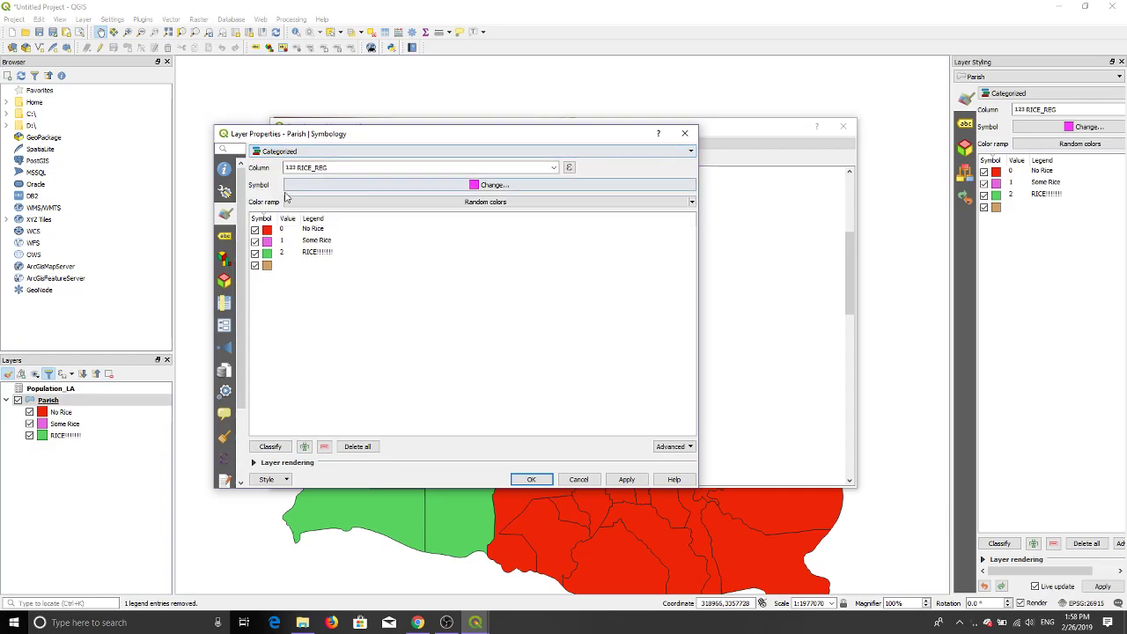
left_click(224, 258)
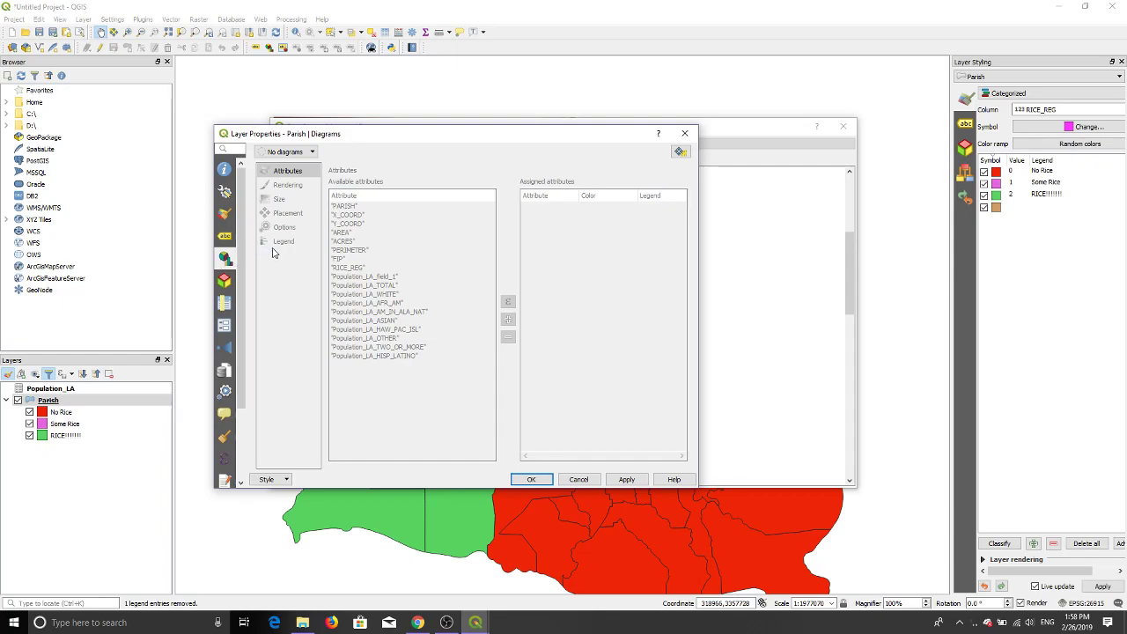
left_click(284, 152)
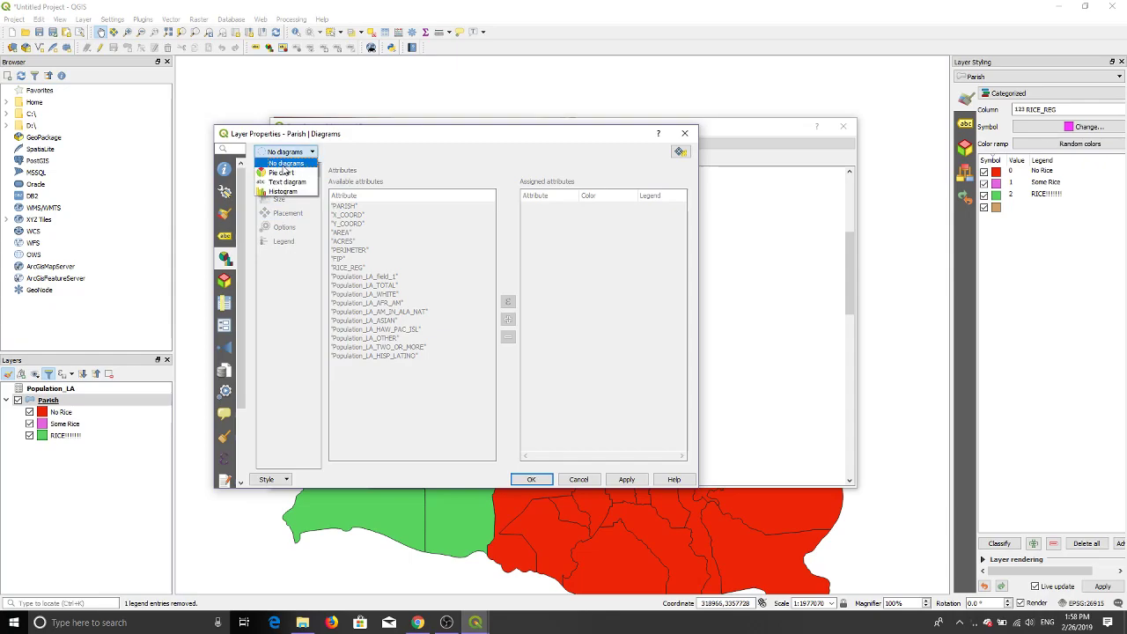
left_click(281, 173)
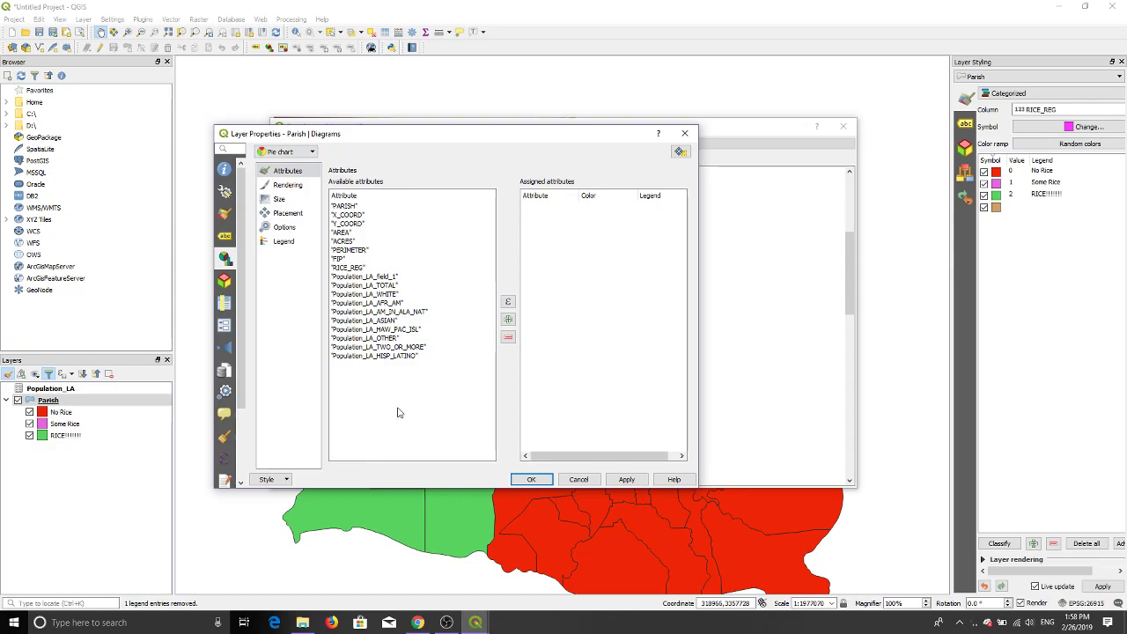
Assign all attributes from Population_LA_WHITE through Population_LA_HISP_LATINO to the pie charts, apply them, and close the Data Source Manager
left_click(376, 296)
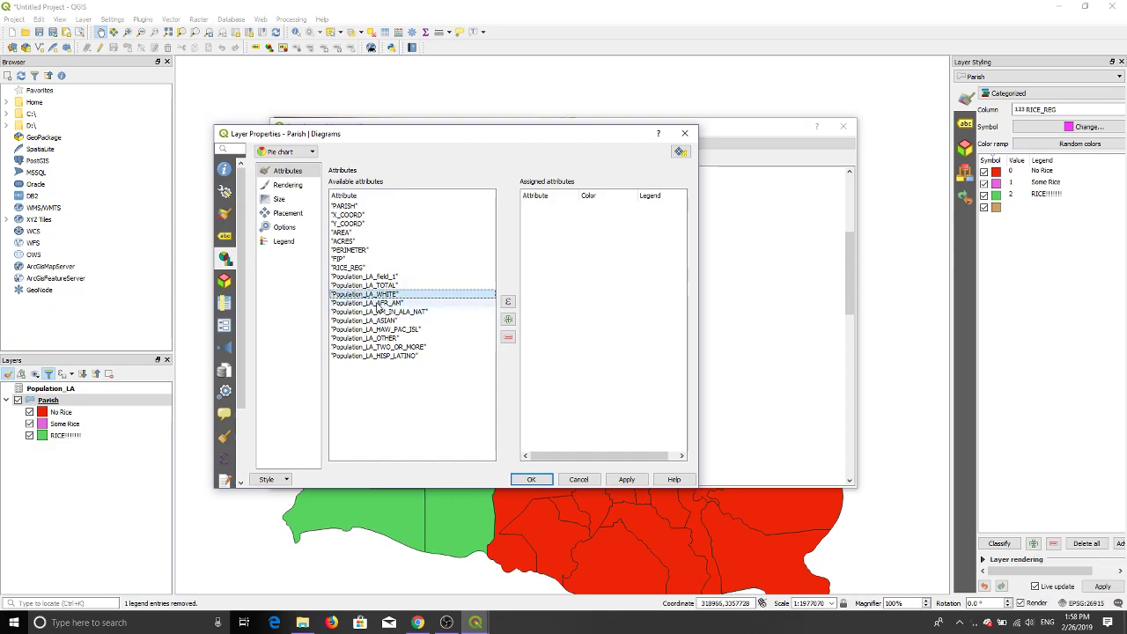
left_click(379, 357, "shift")
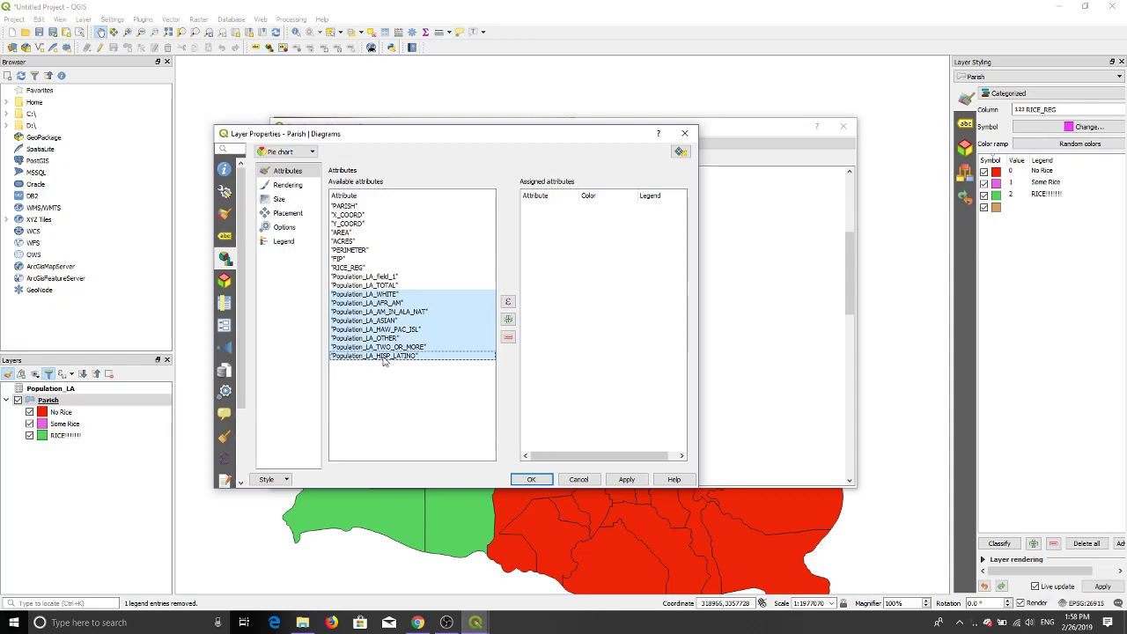
left_click(508, 319)
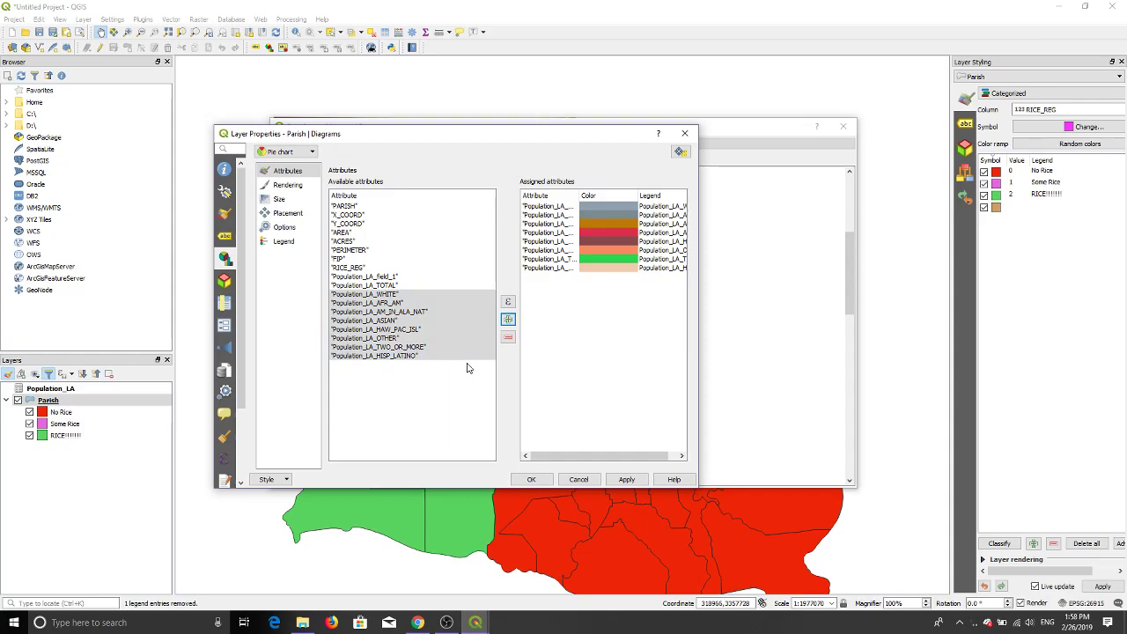
left_click(626, 480)
left_click(532, 480)
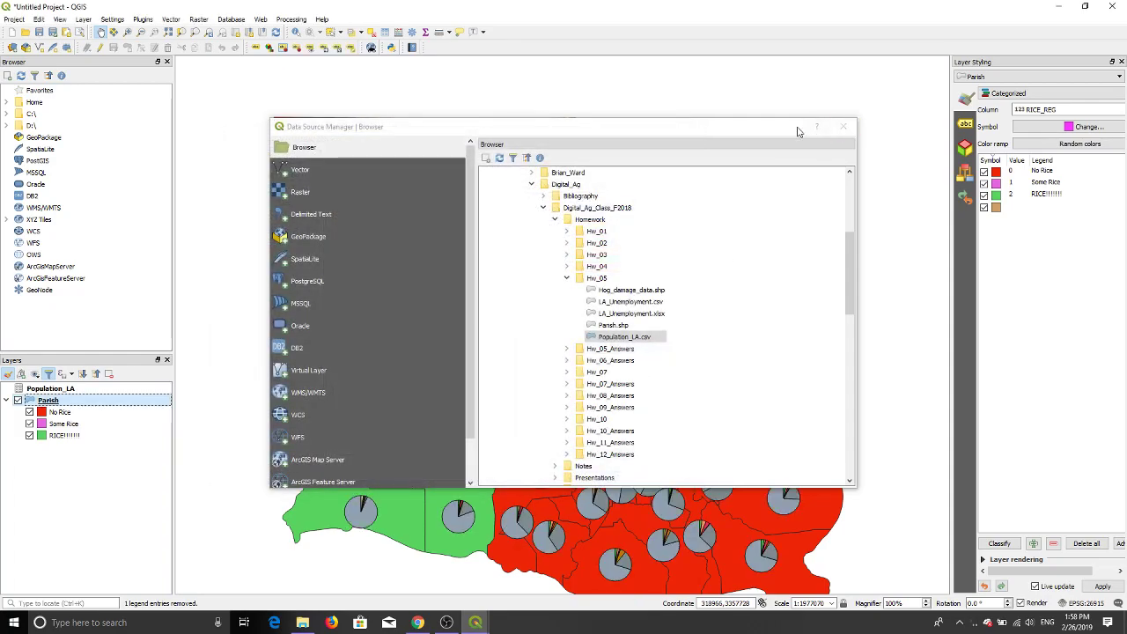
left_click(844, 129)
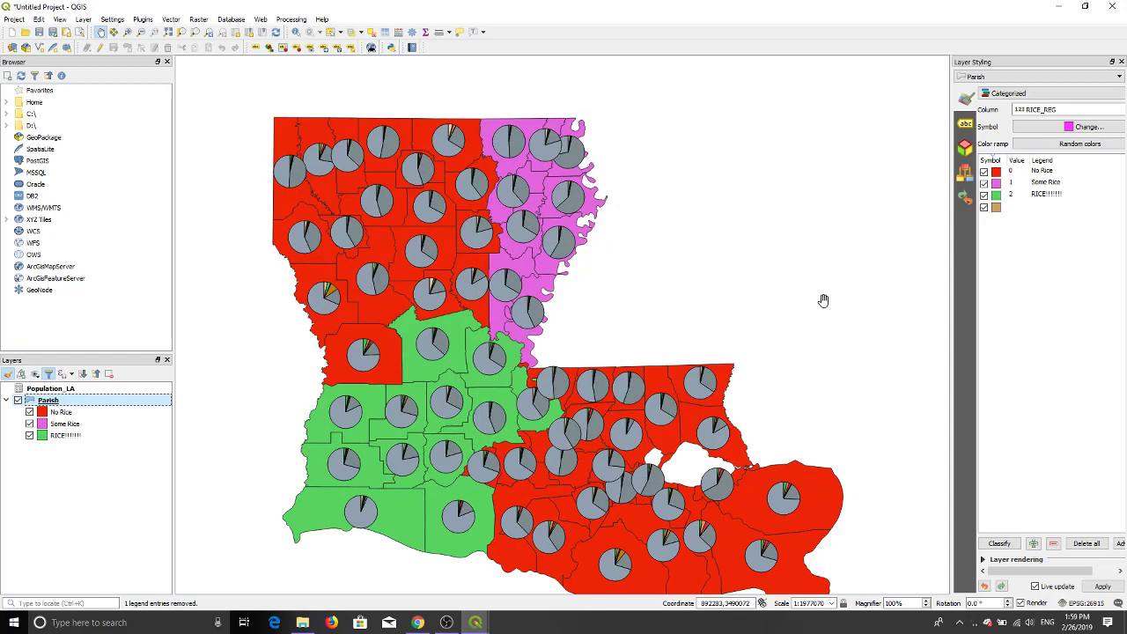
Change the Parish layer's symbology from rice categories to No symbols and apply it
right_click(53, 403)
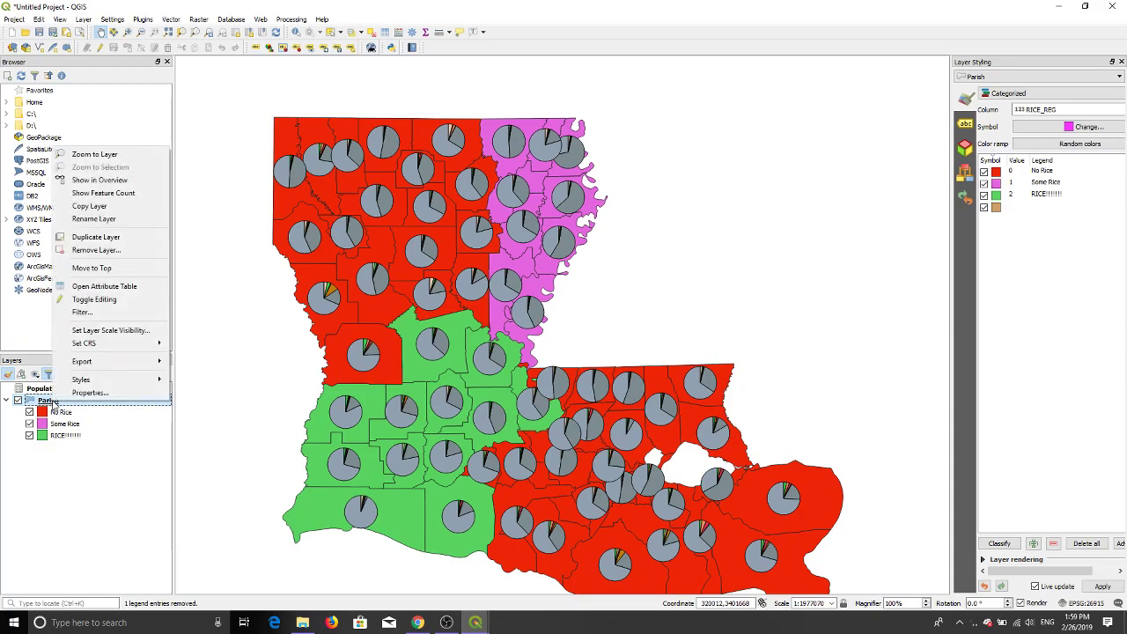
left_click(89, 393)
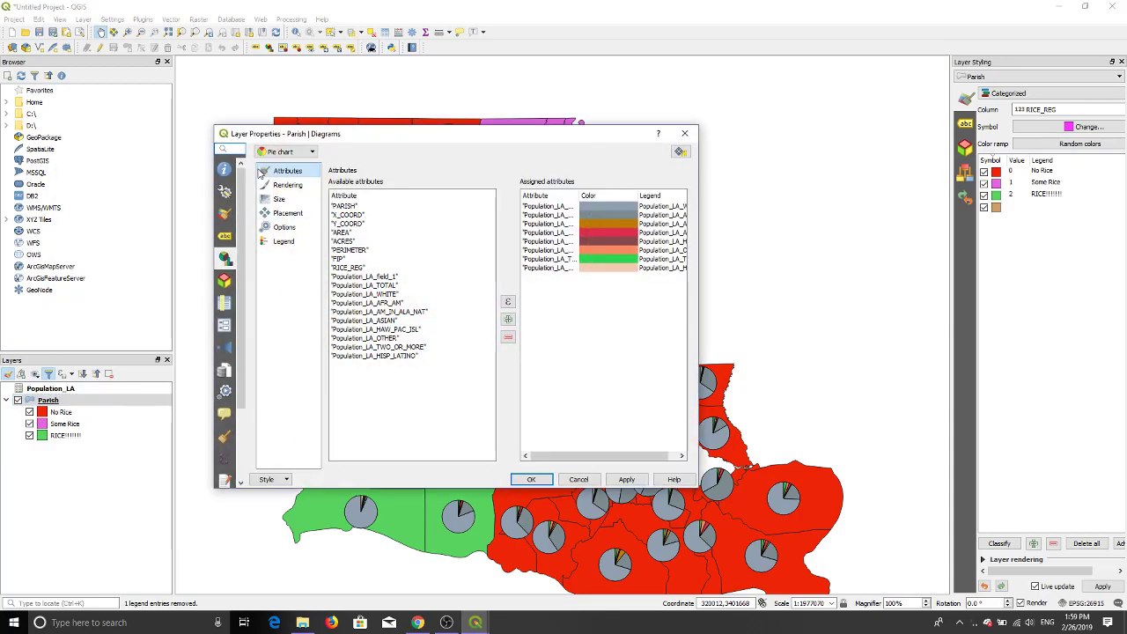
left_click(223, 214)
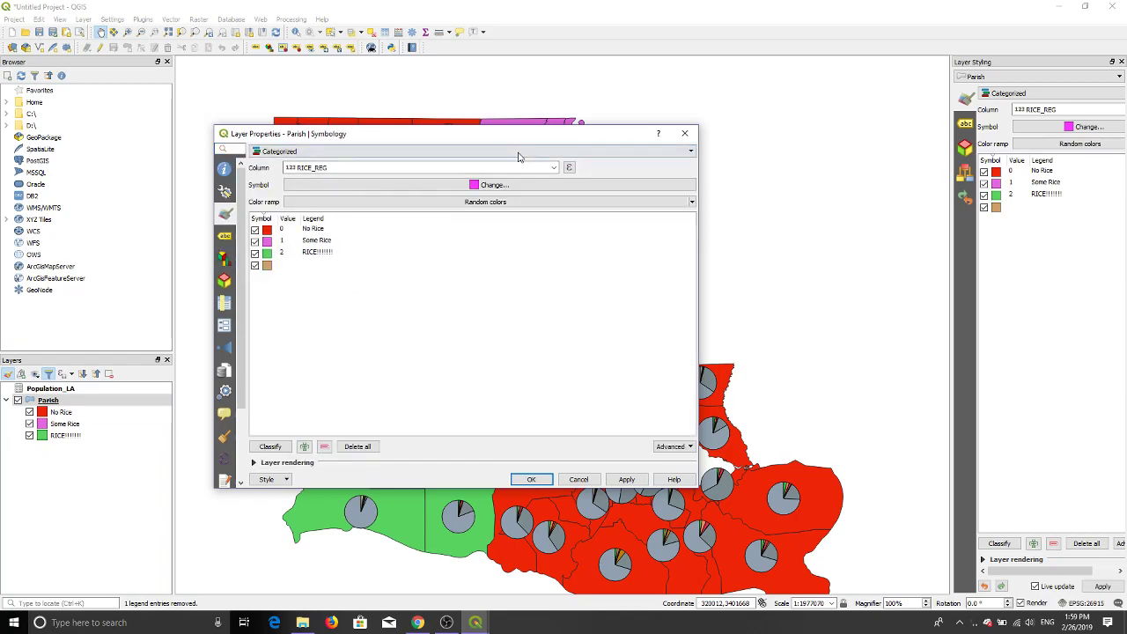
left_click(410, 151)
left_click(342, 164)
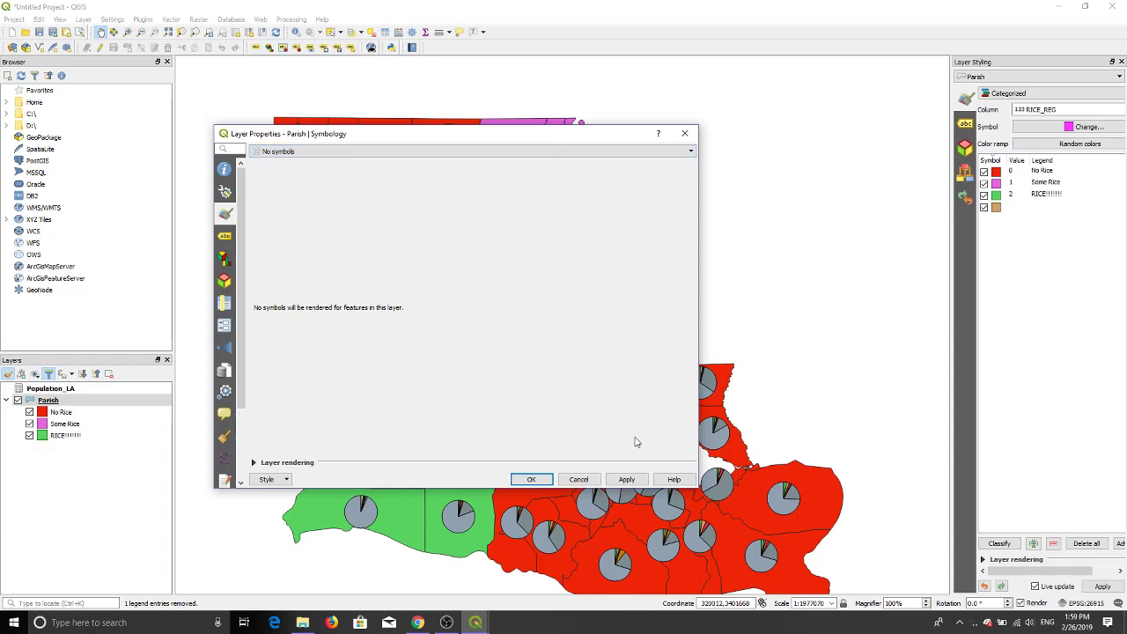
left_click(627, 481)
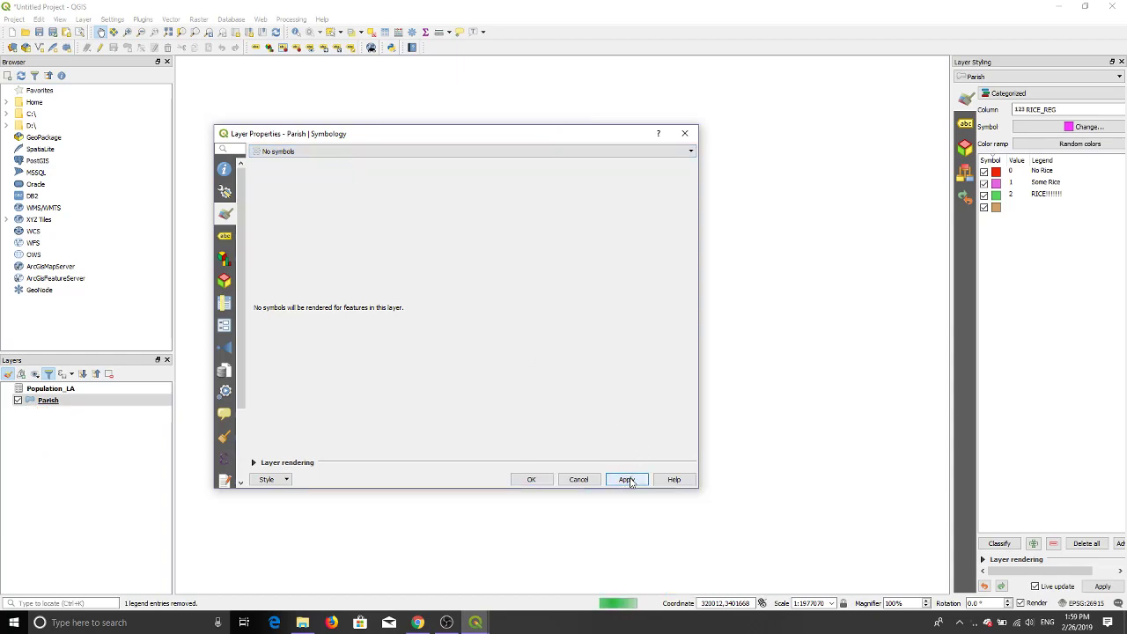
left_click(531, 479)
Set the Parish layer's symbology to Single symbol with a plain fill, apply it, and inspect the pie charts on the map
right_click(63, 407)
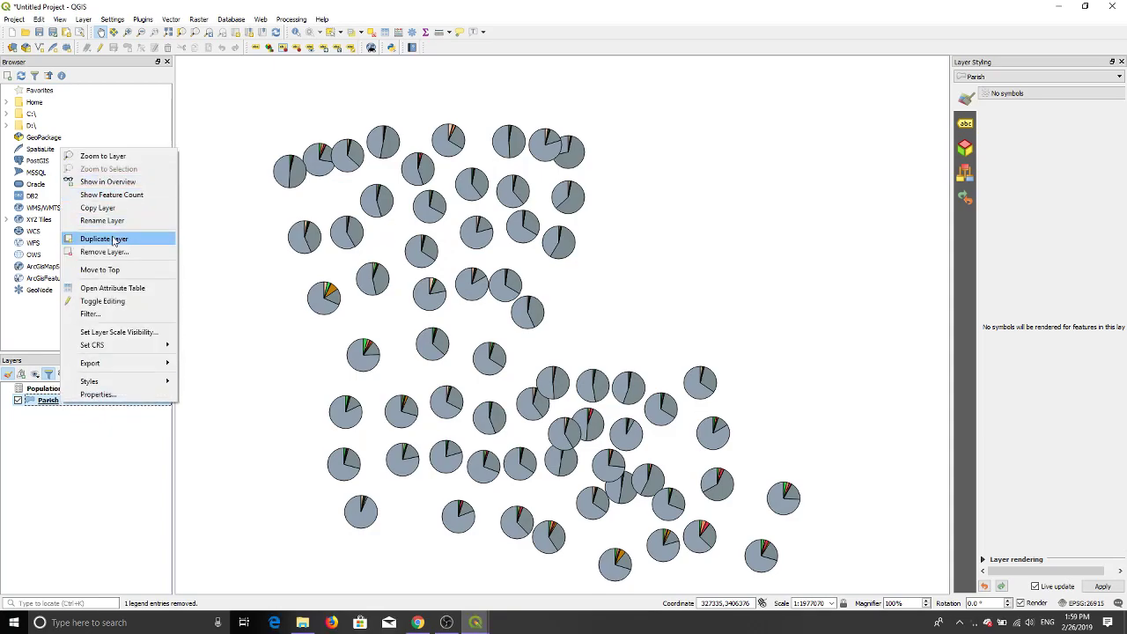
left_click(103, 395)
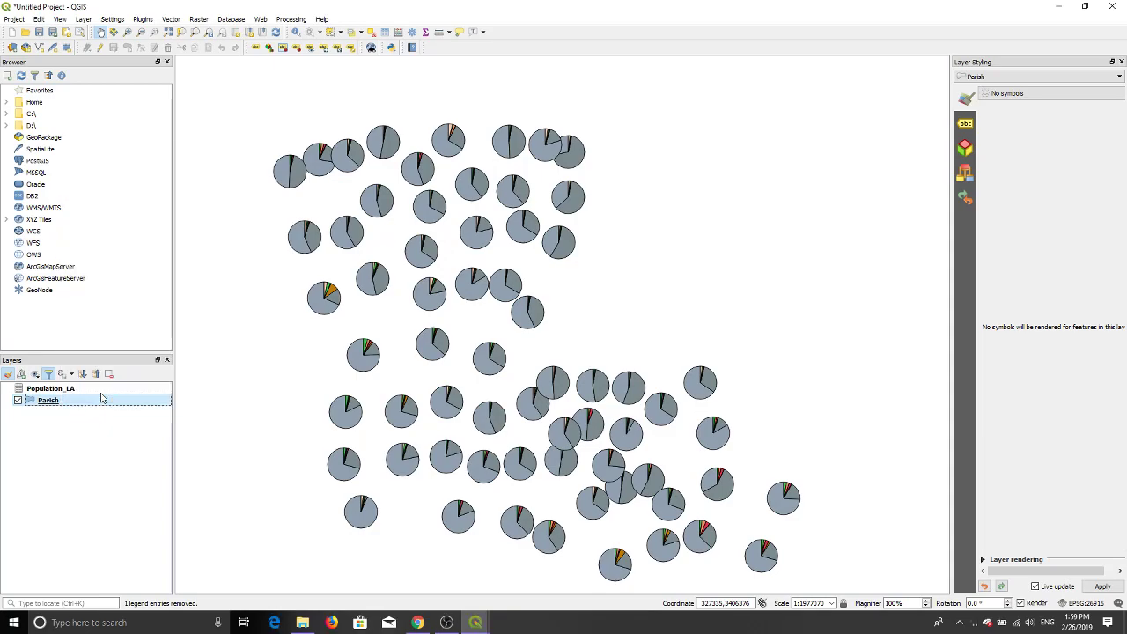
left_click(301, 152)
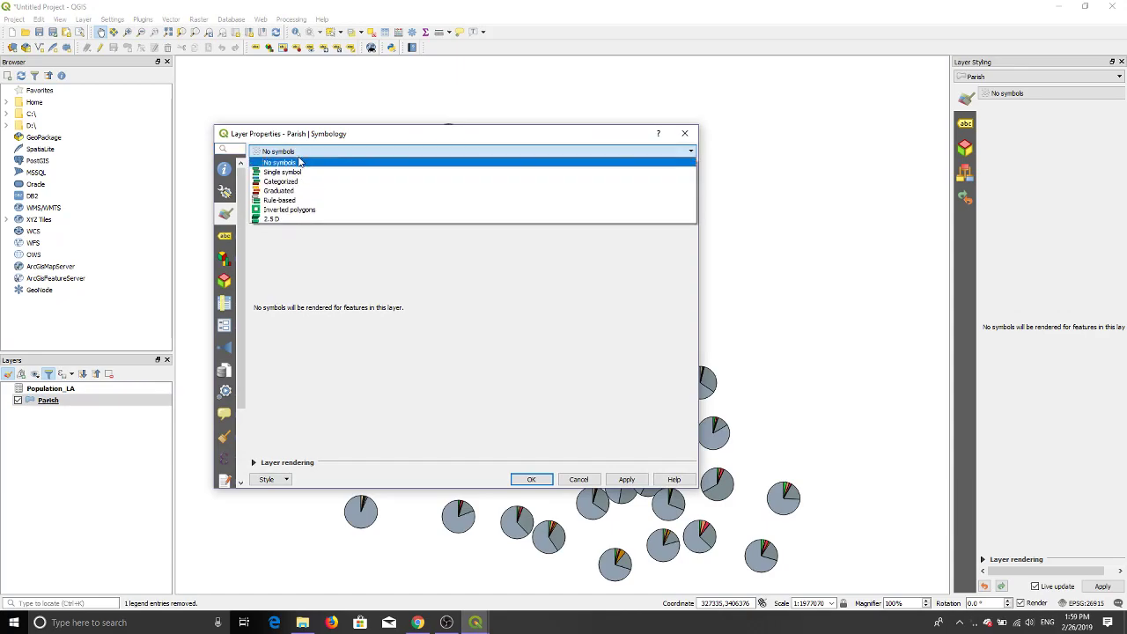
left_click(296, 163)
left_click(301, 152)
left_click(291, 173)
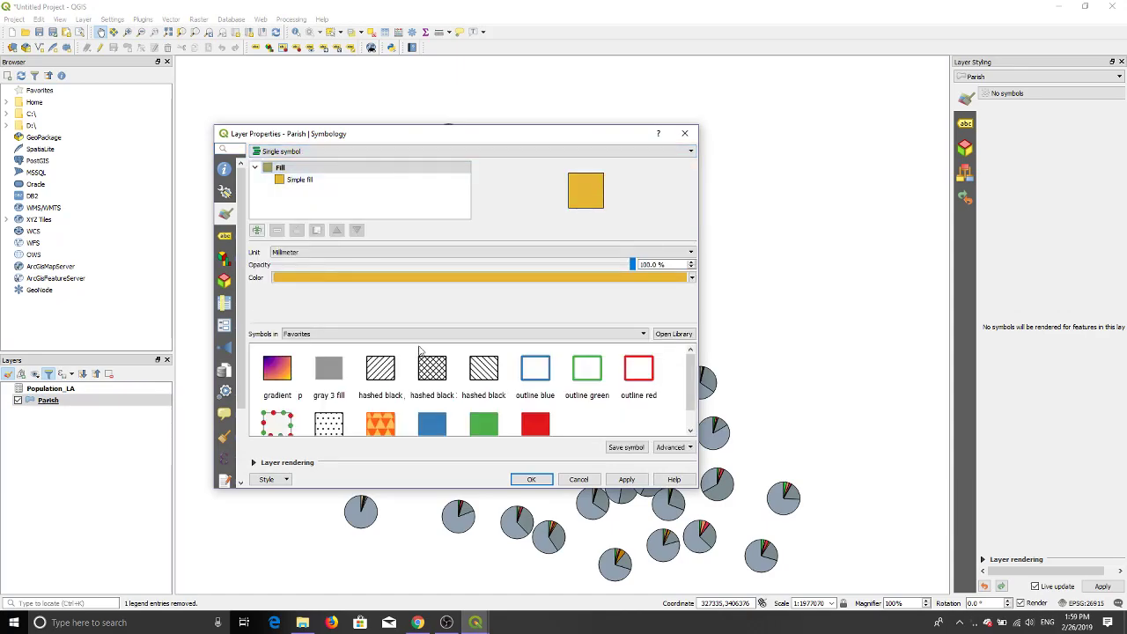
left_click(626, 481)
left_click(532, 478)
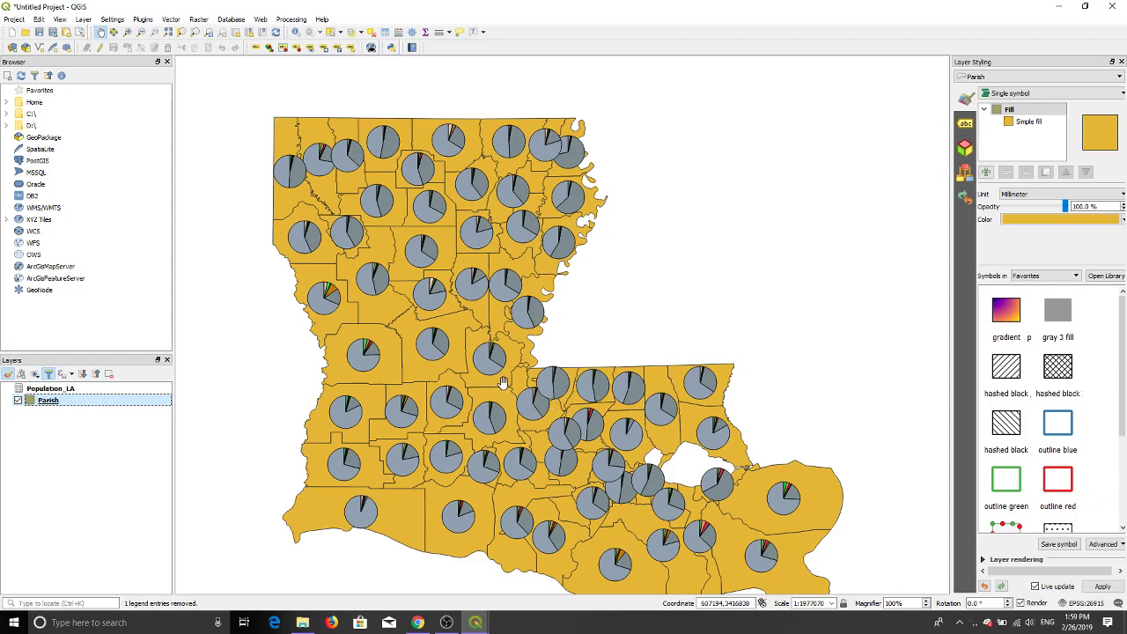
scroll(500, 379, "up", 1)
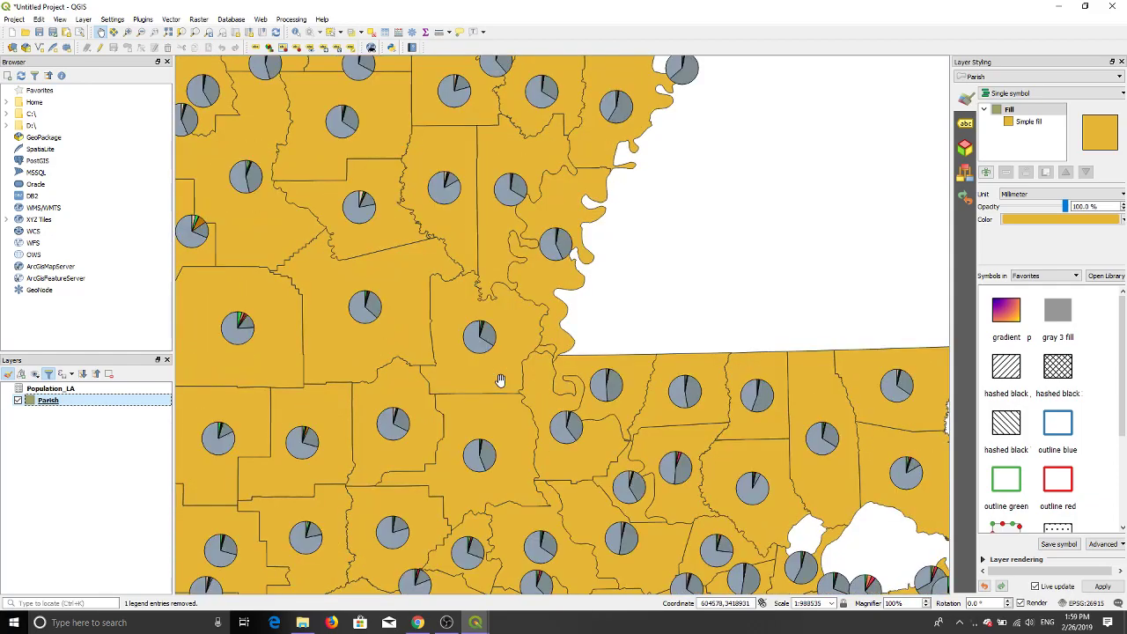
scroll(499, 379, "down", 1)
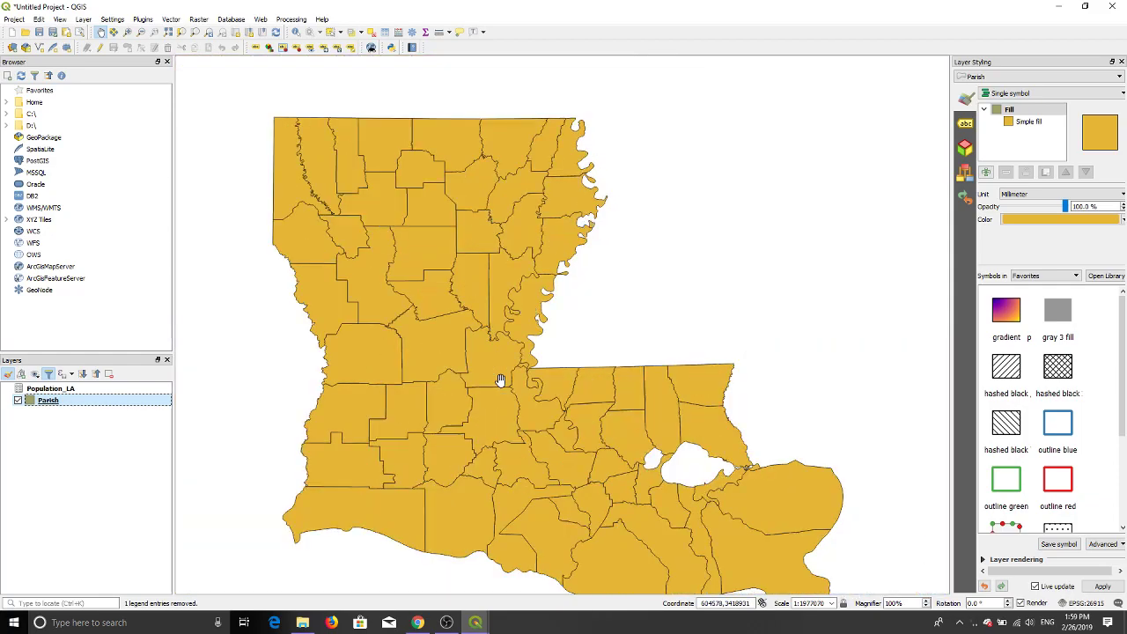
Examine the Parish pie chart's size settings and the color options for its first assigned attribute, leaving both as they are
right_click(56, 401)
left_click(75, 401)
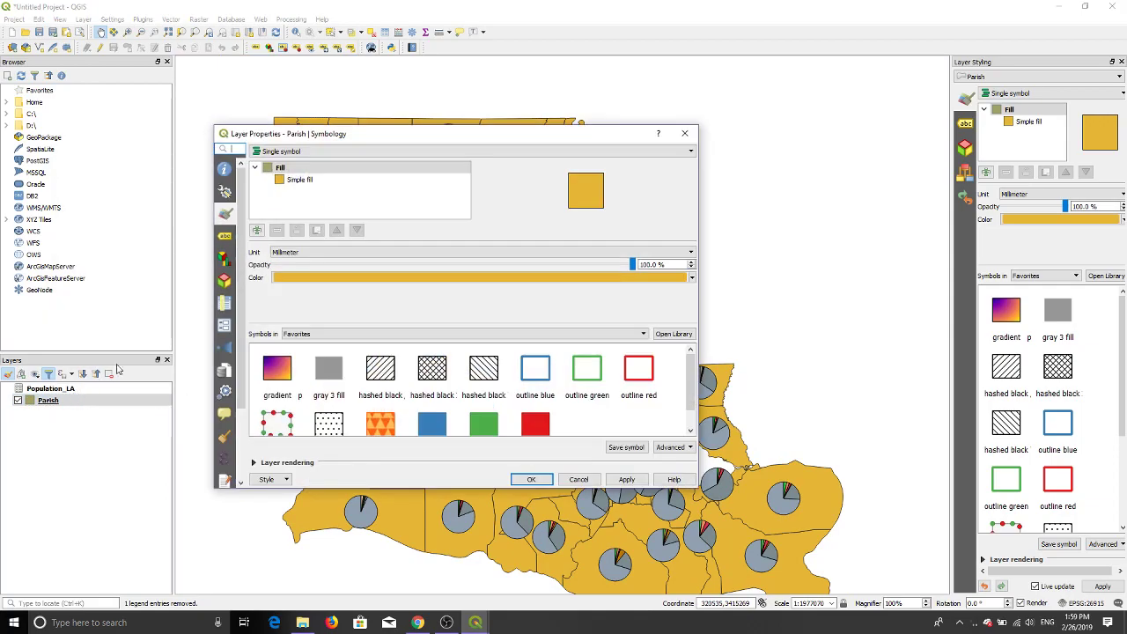
left_click(225, 257)
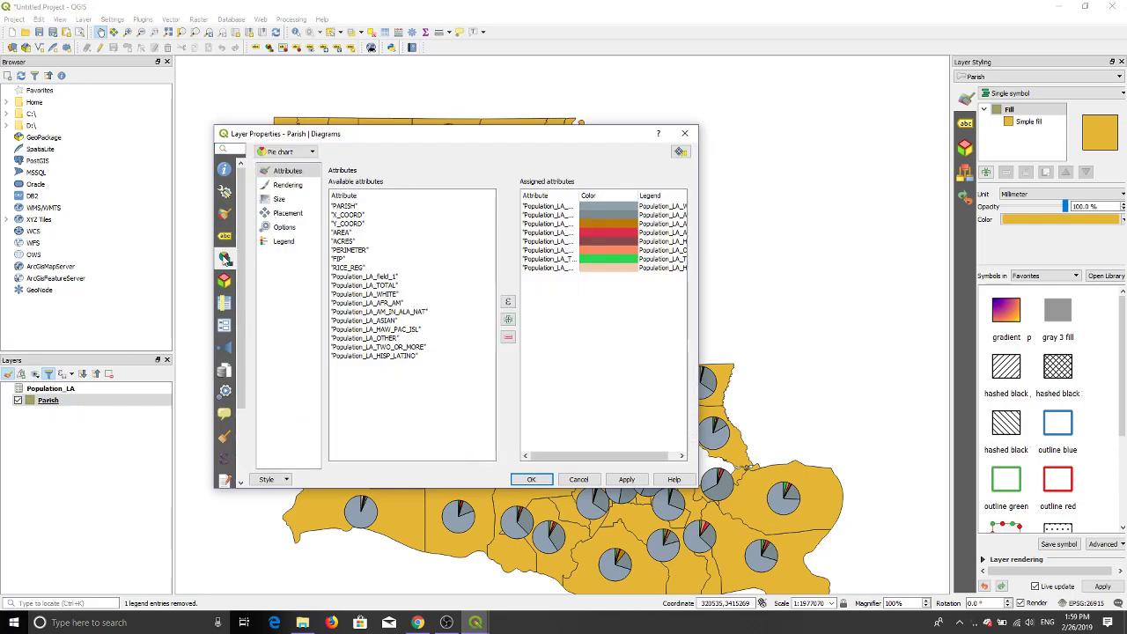
left_click(279, 199)
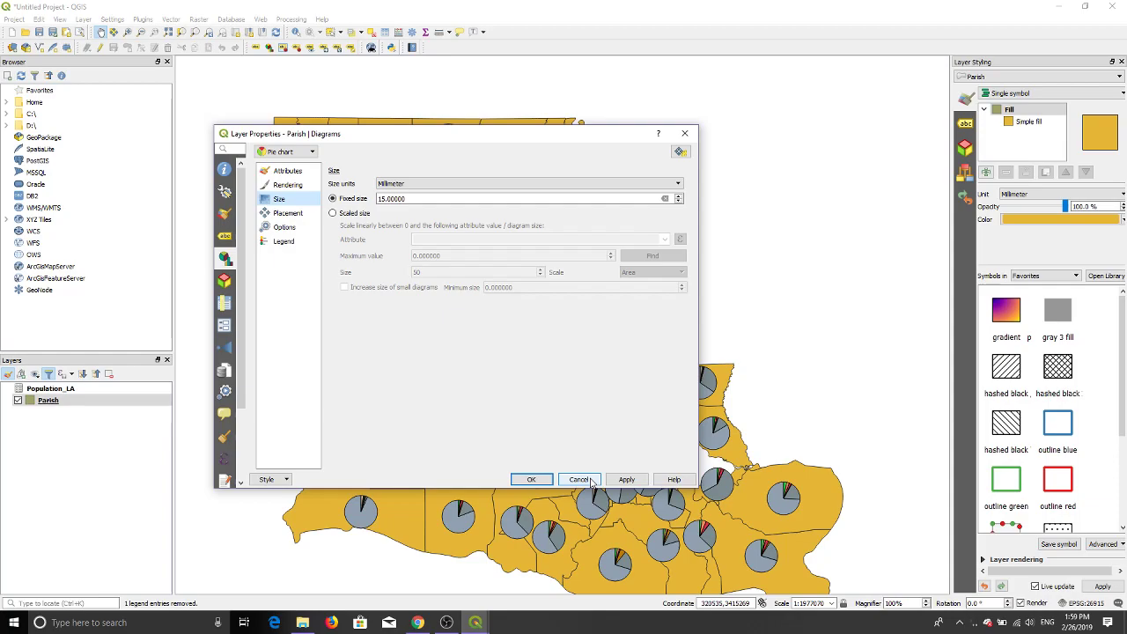
left_click(281, 172)
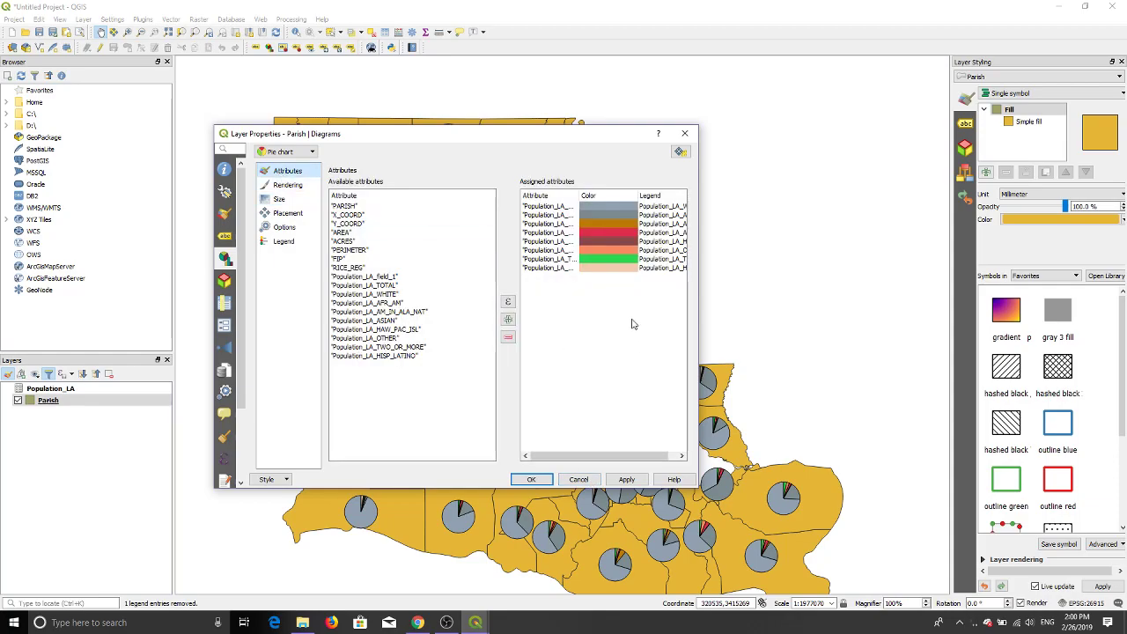
double_click(607, 208)
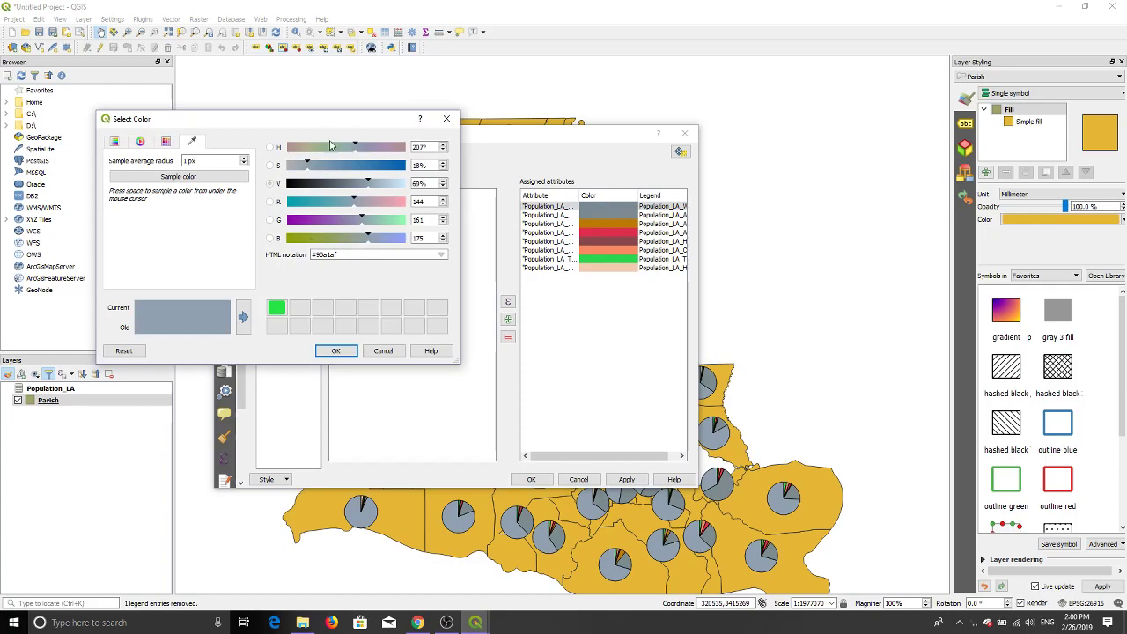
left_click(383, 352)
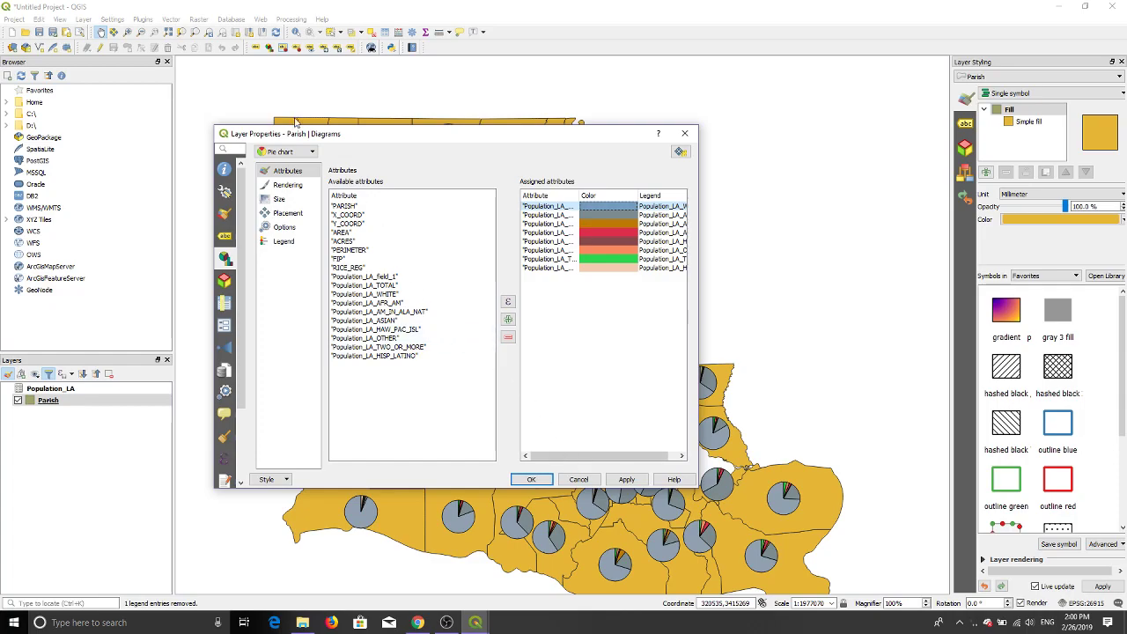
Switch the Parish layer's diagram type to Histogram and apply it to the map
left_click(281, 152)
left_click(283, 191)
left_click(627, 481)
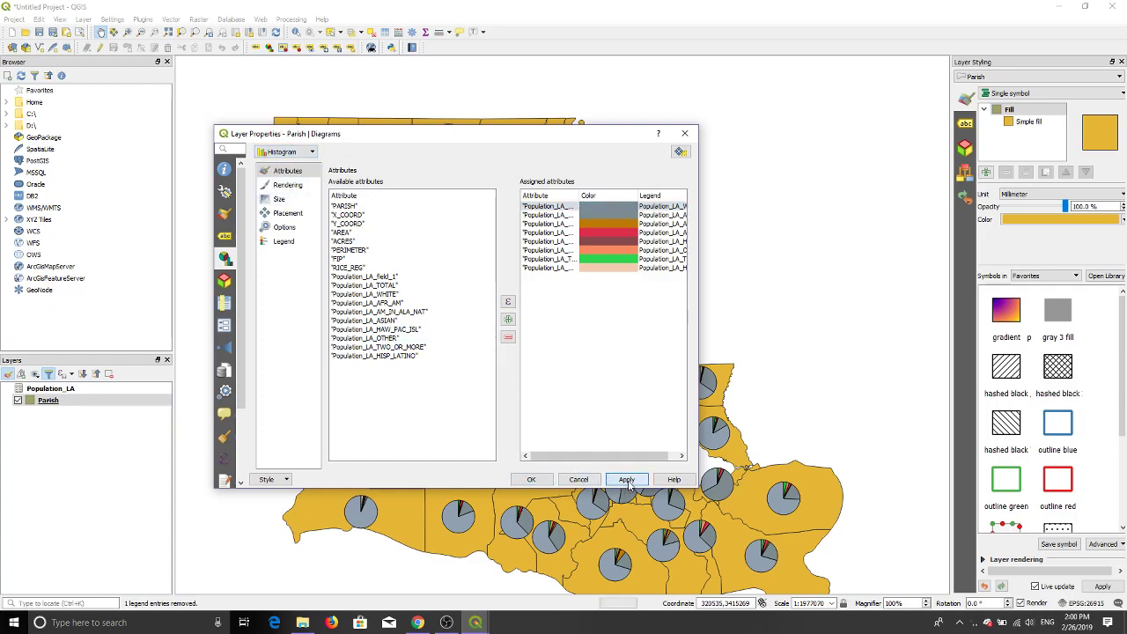
left_click(530, 480)
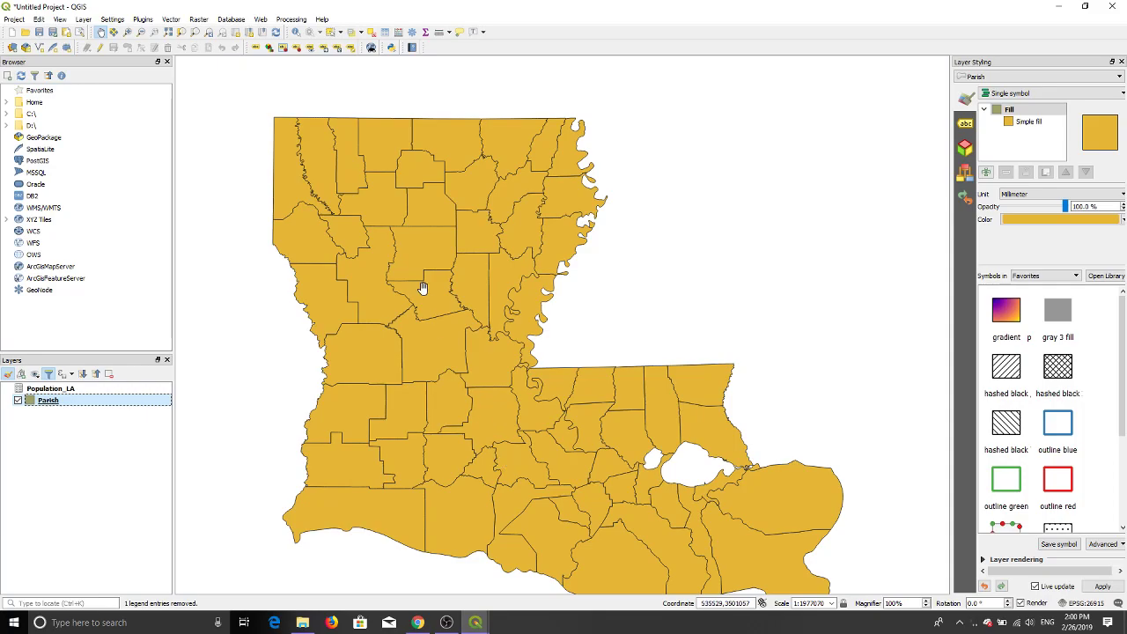
Remove every assigned attribute from the Parish layer's diagram except the first two, the White and African American population fields
right_click(46, 407)
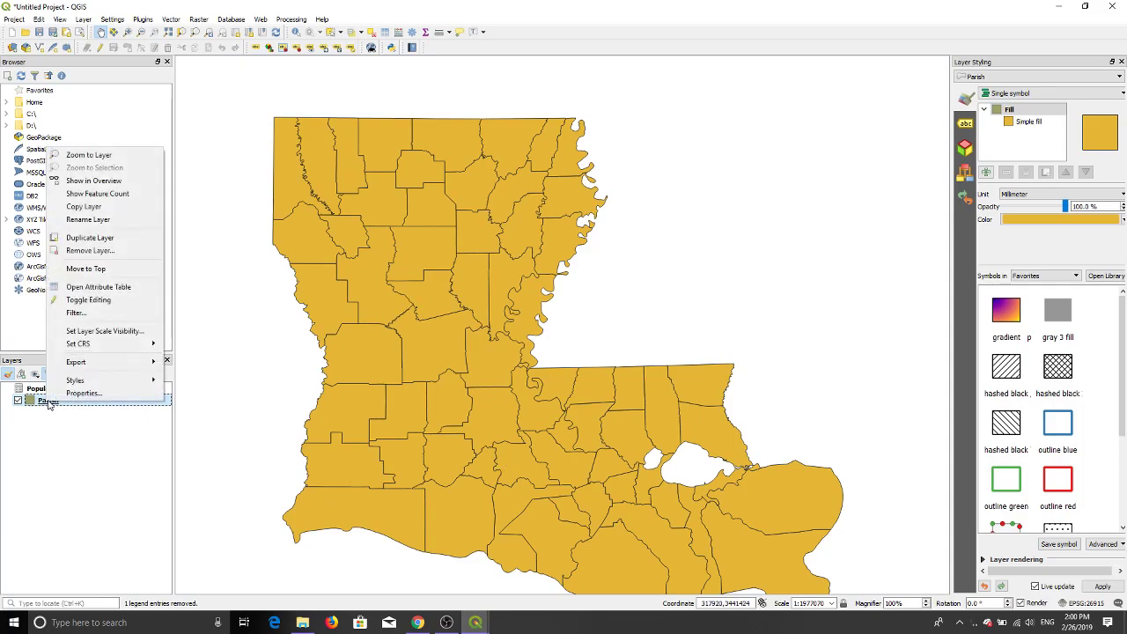
left_click(62, 398)
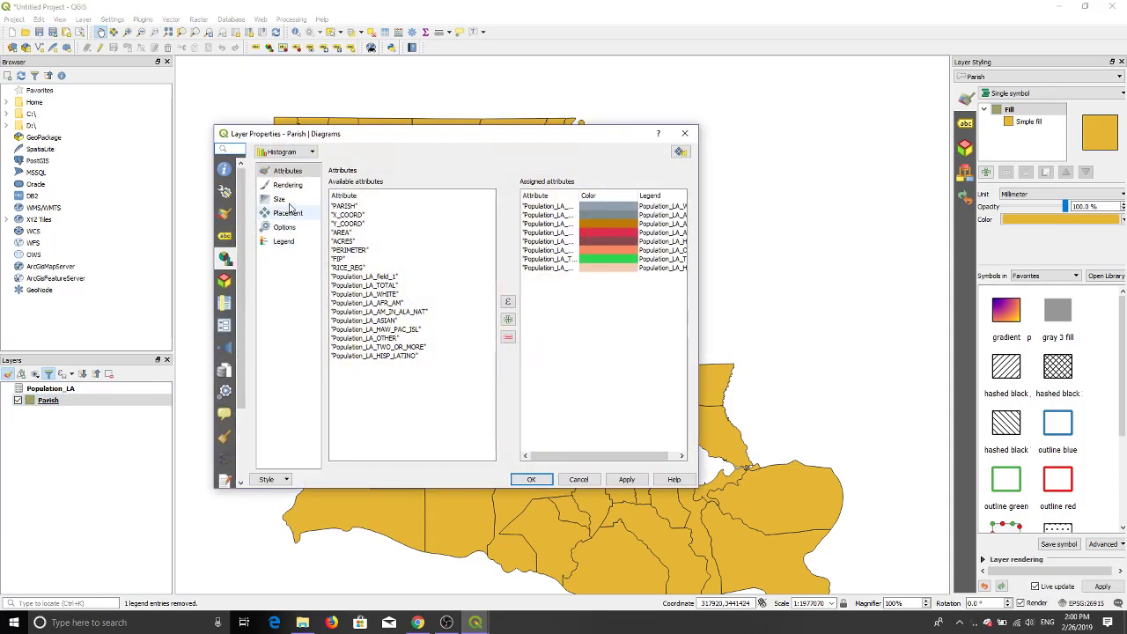
left_click(287, 153)
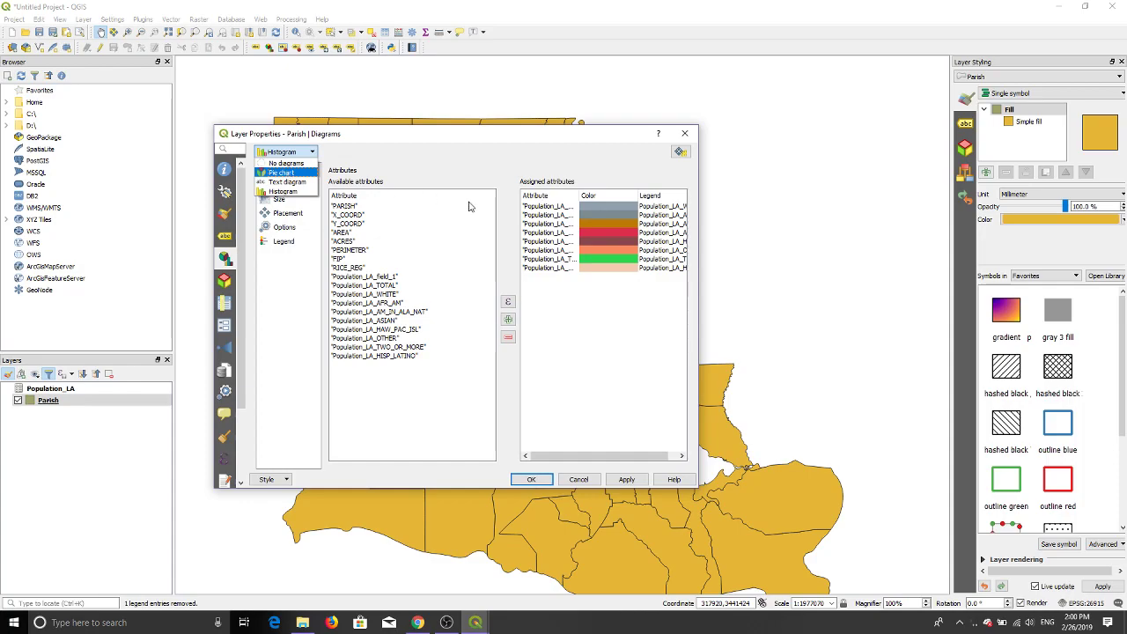
left_click(546, 225)
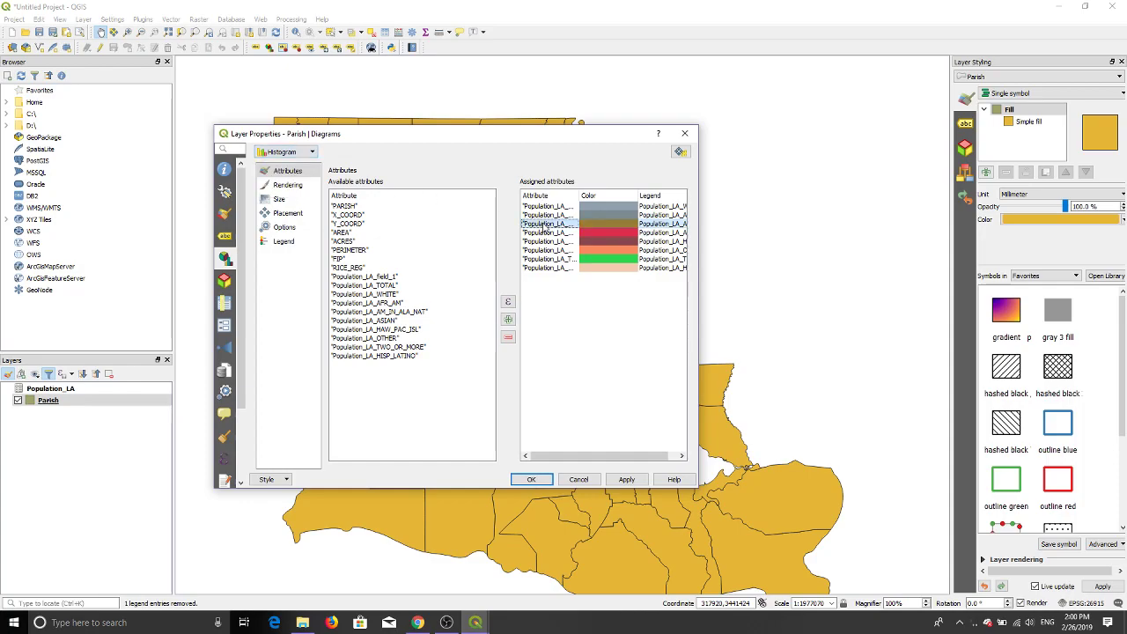
left_click_drag(543, 230, 548, 273)
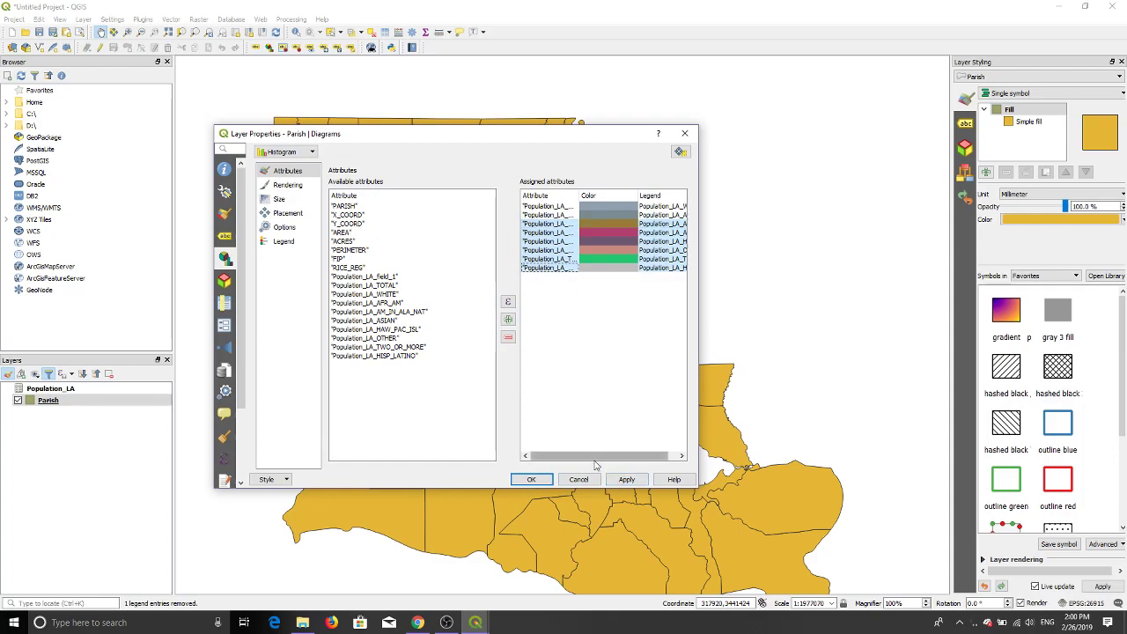
left_click(508, 337)
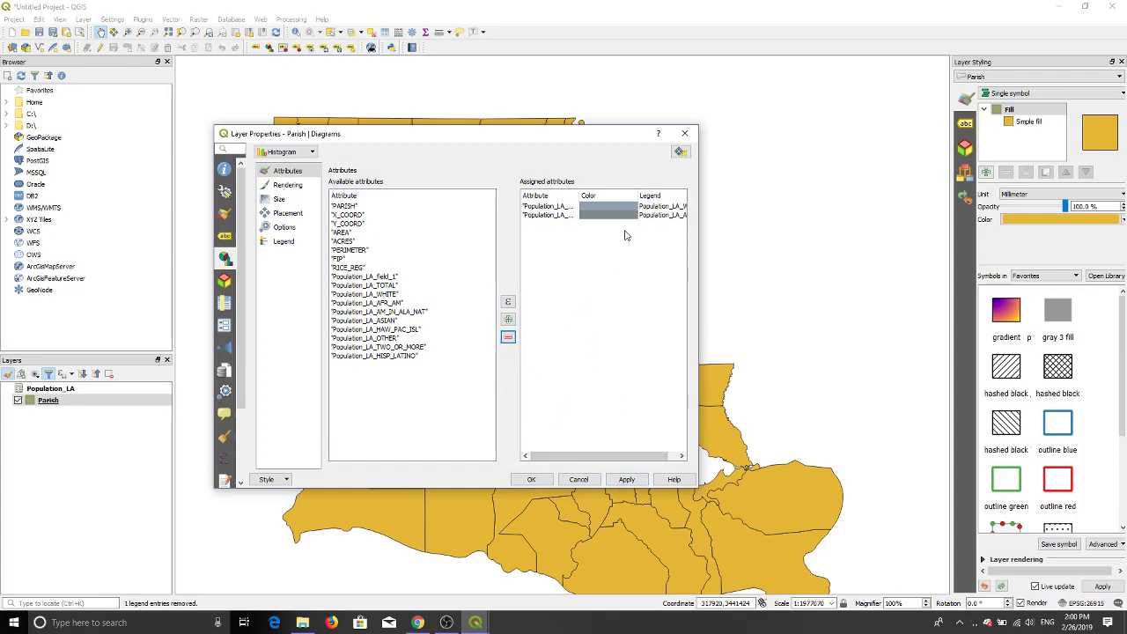
Switch the Parish layer's diagram type from Histogram to Pie chart and apply it to the map
left_click(600, 209)
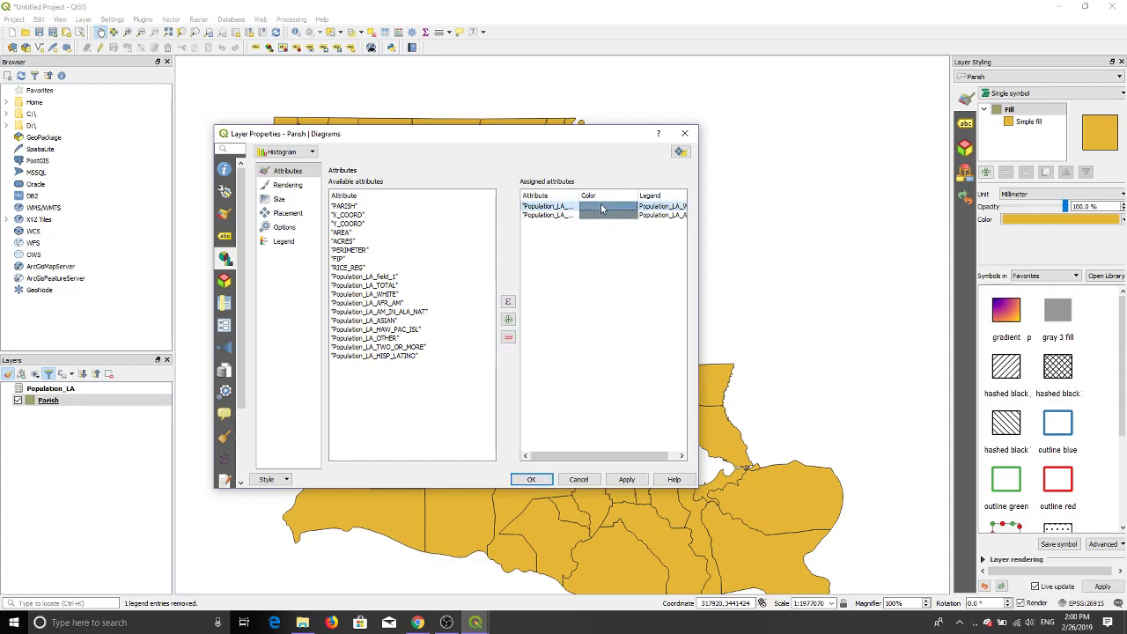
left_click(278, 200)
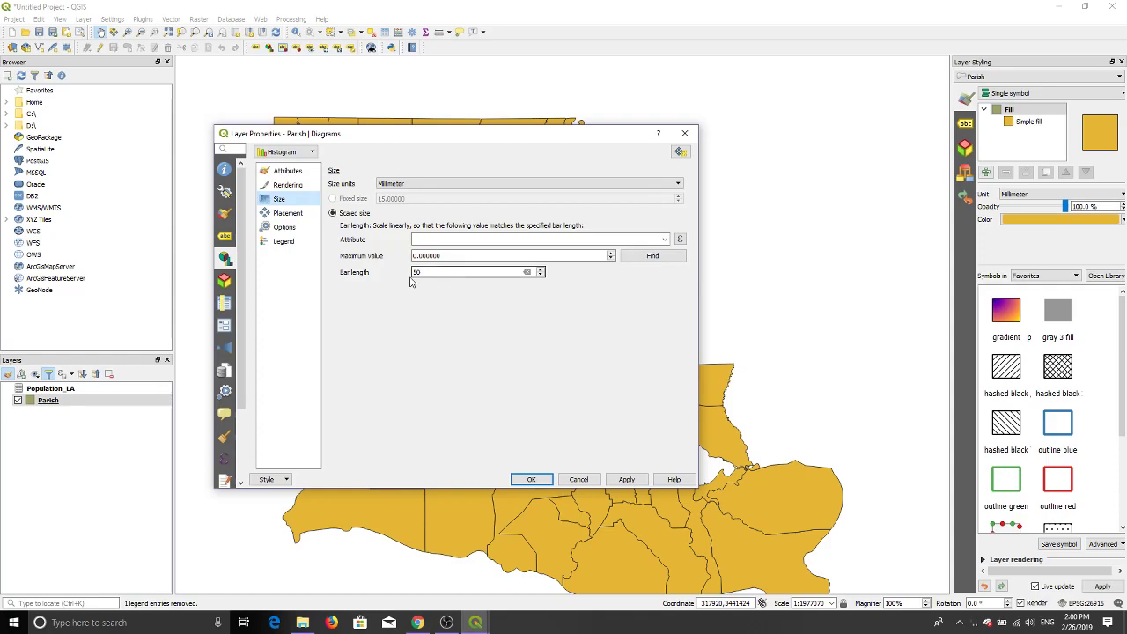
left_click(287, 152)
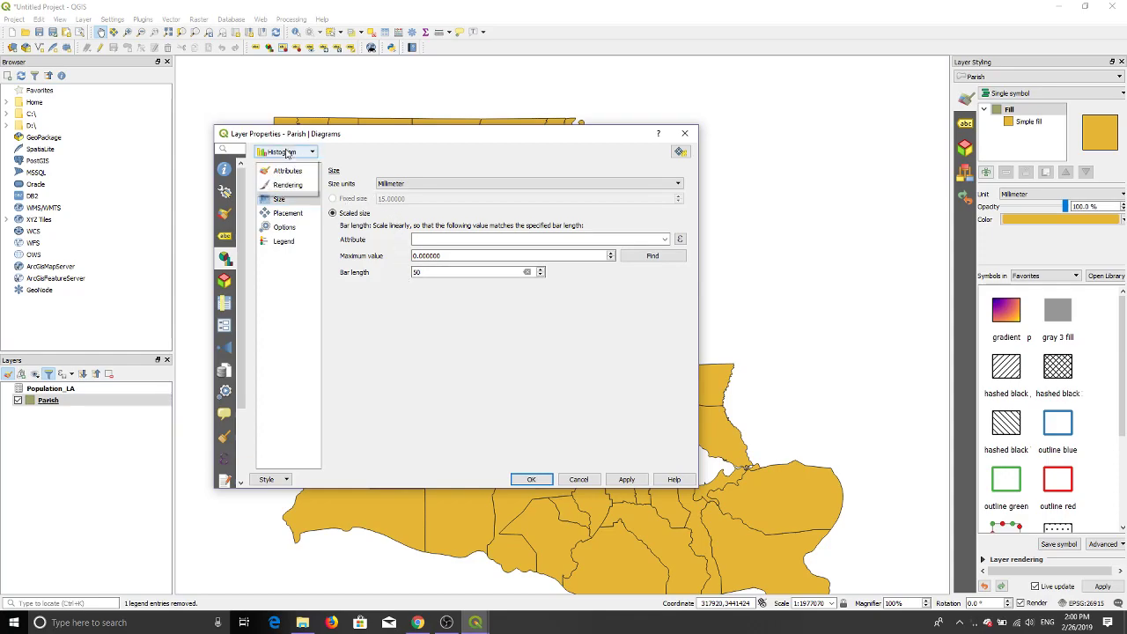
left_click(313, 196)
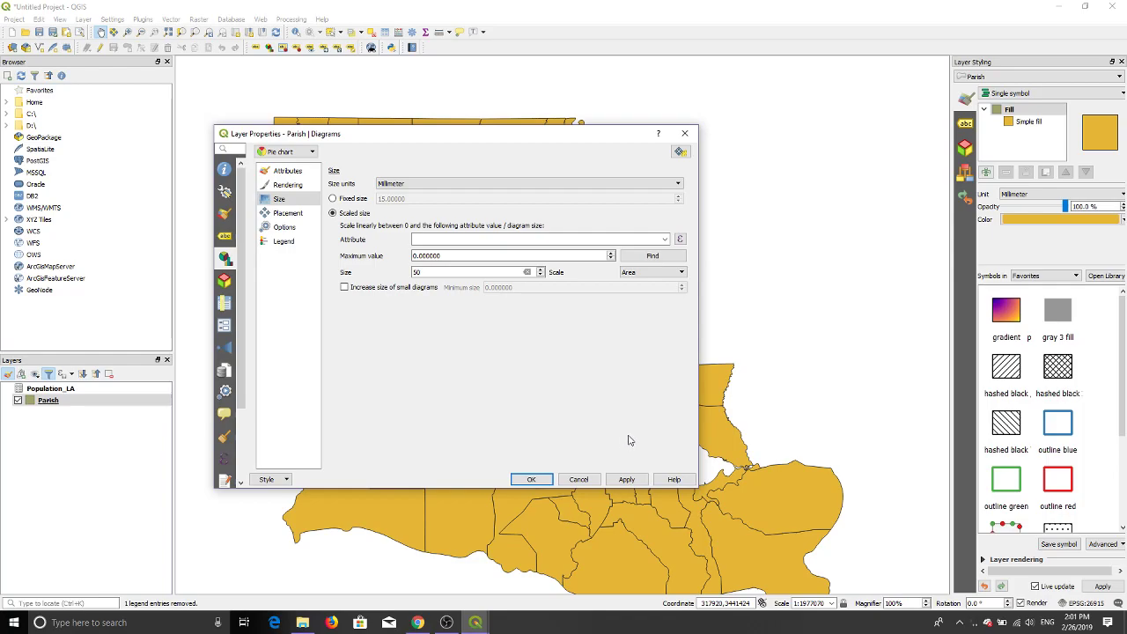
left_click(630, 478)
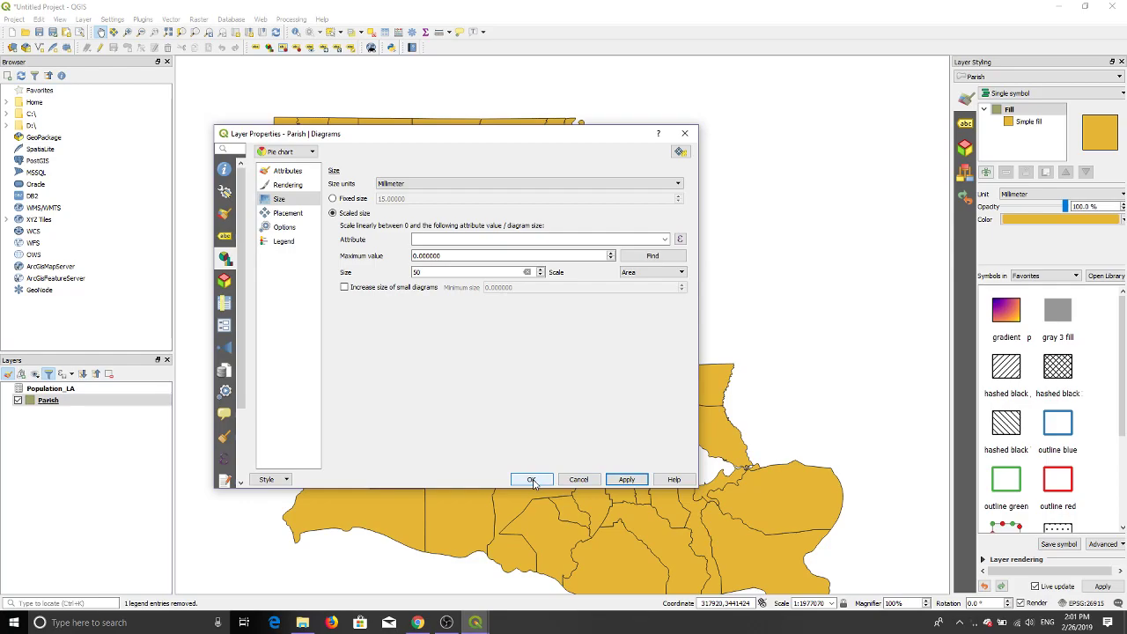
left_click(531, 479)
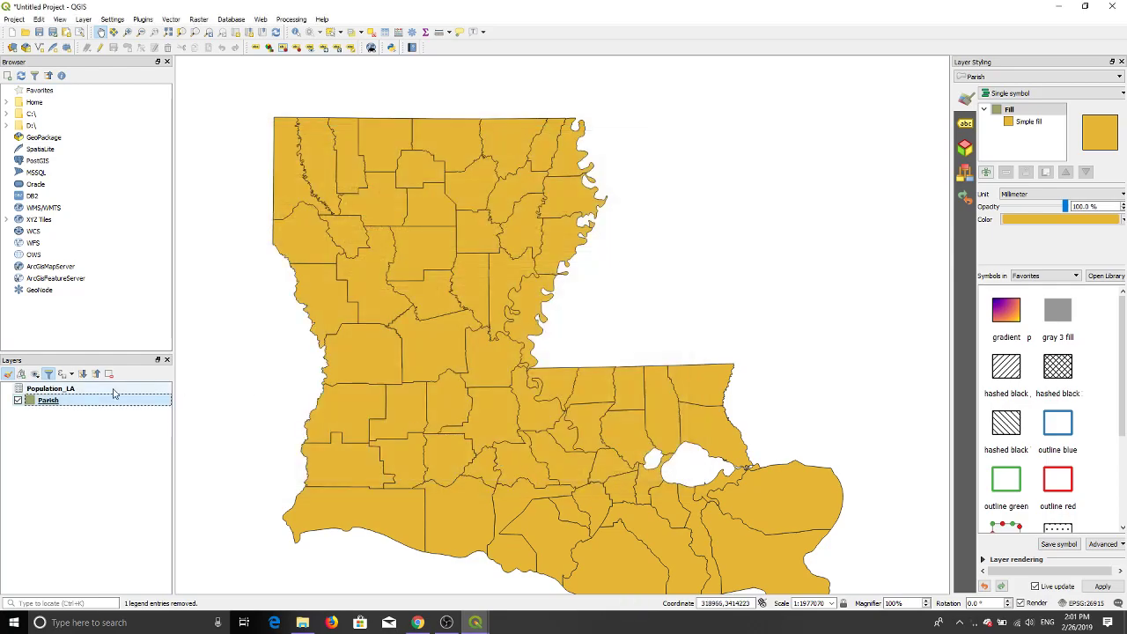
Set the color of the second assigned attribute in the Parish pie chart to light green, #7bf78f
right_click(56, 401)
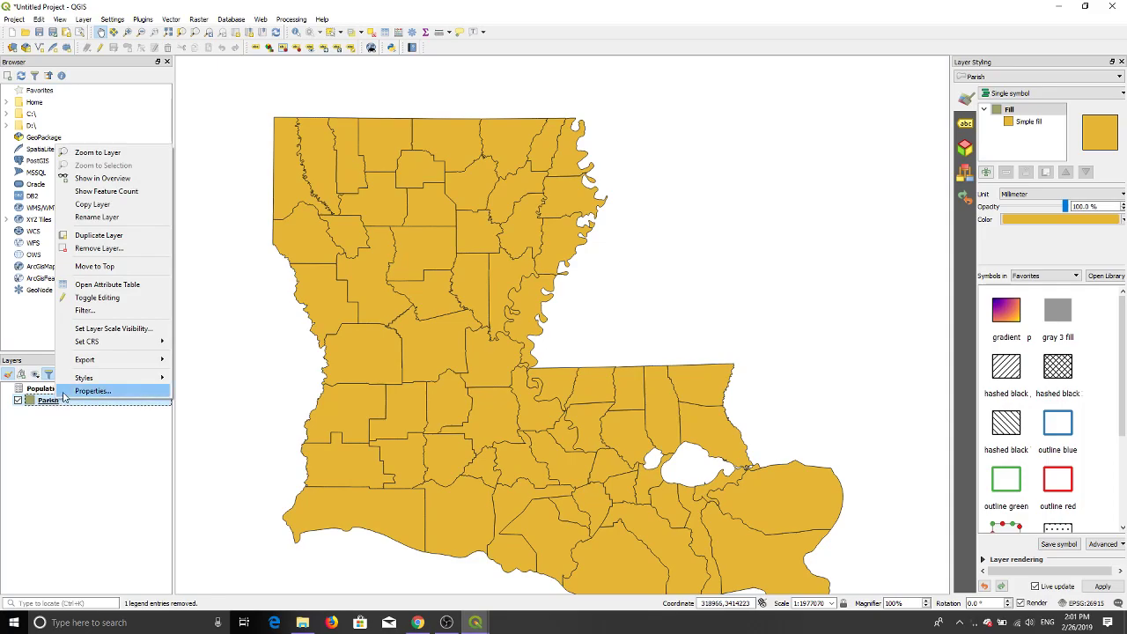
left_click(64, 392)
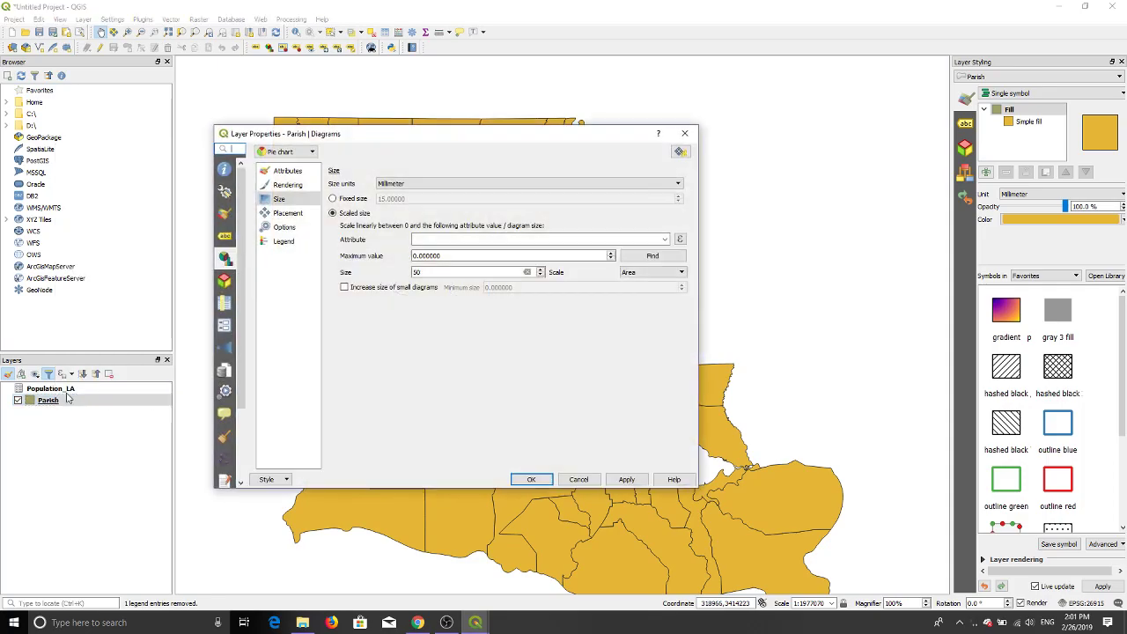
left_click(297, 174)
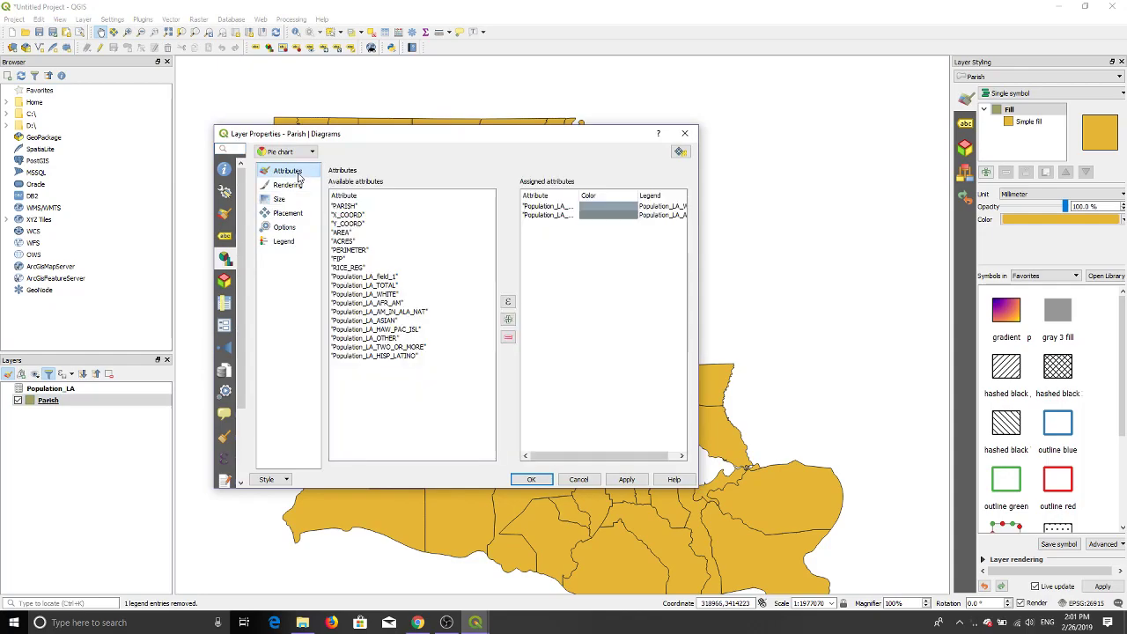
left_click(605, 216)
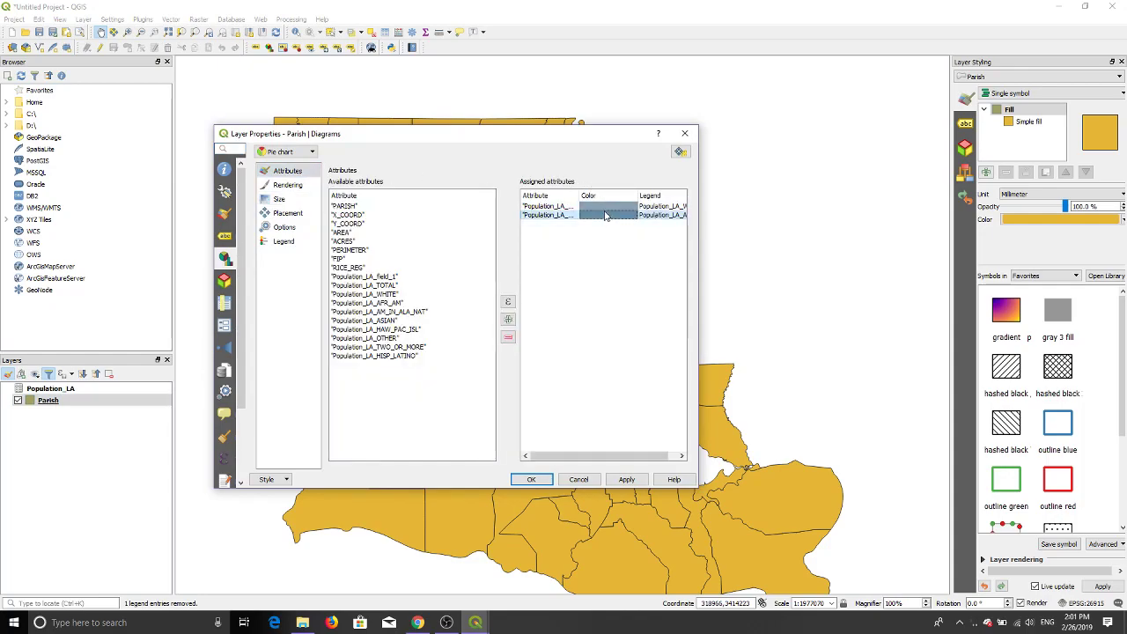
double_click(605, 216)
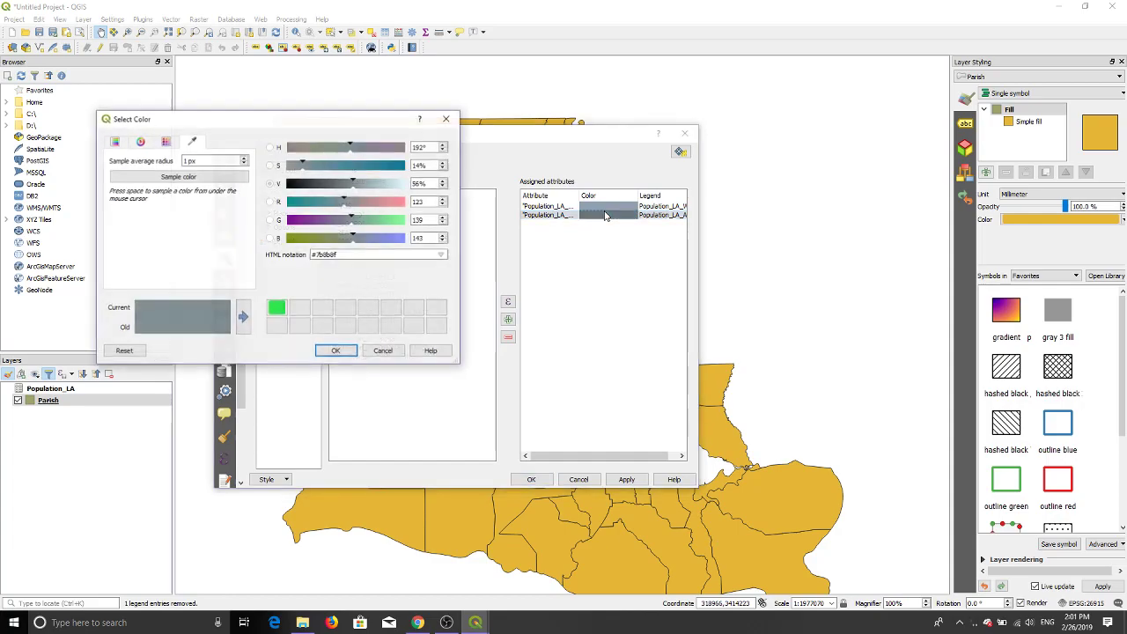
left_click(402, 221)
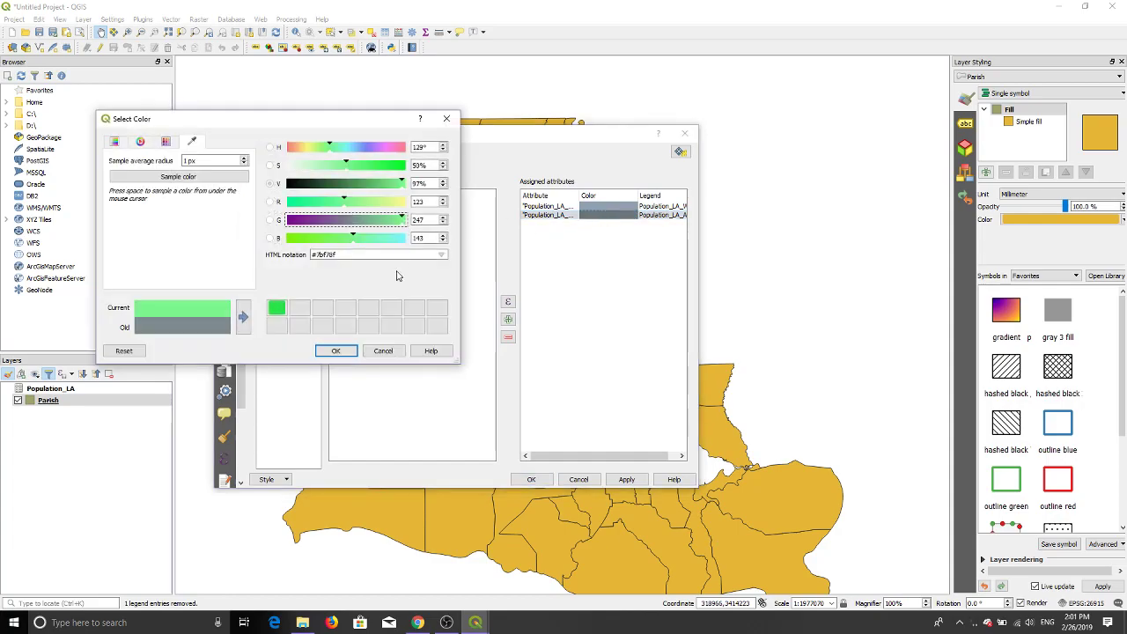
left_click(336, 351)
Set the color of the first assigned attribute to light pink, #f8a1af, and apply the Parish pie chart settings
left_click(595, 207)
double_click(594, 211)
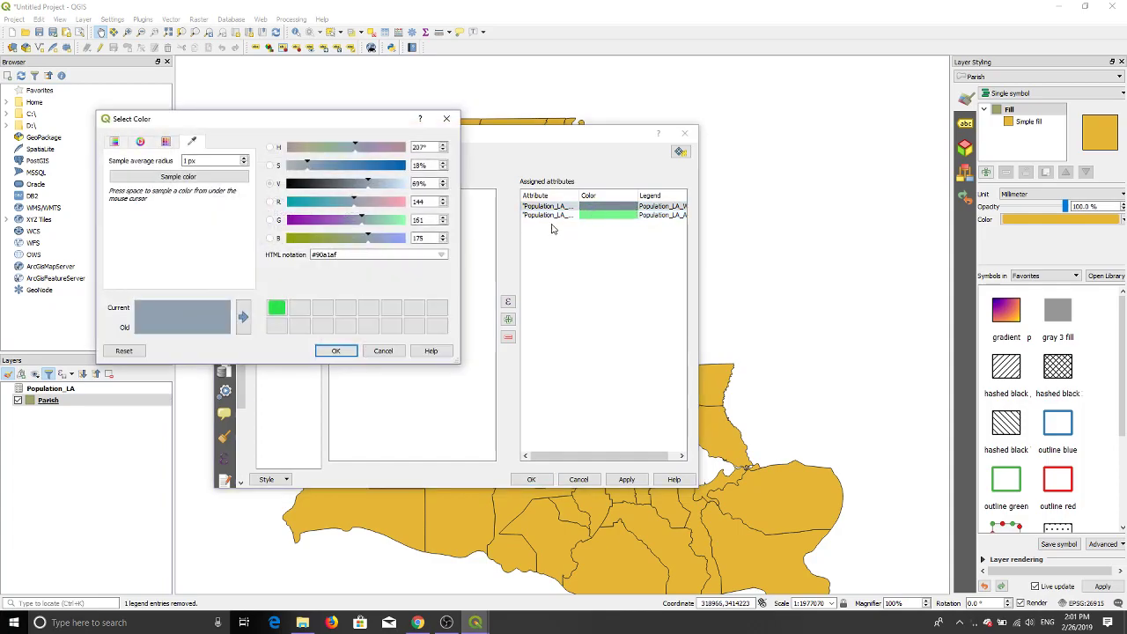
left_click(402, 201)
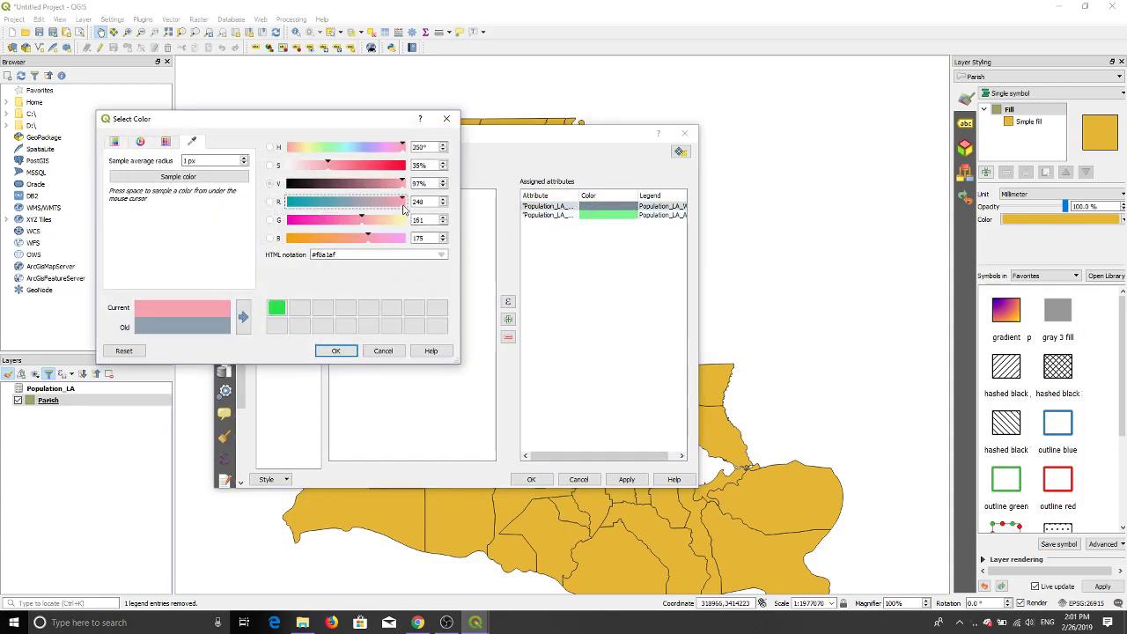
left_click(336, 351)
left_click(626, 479)
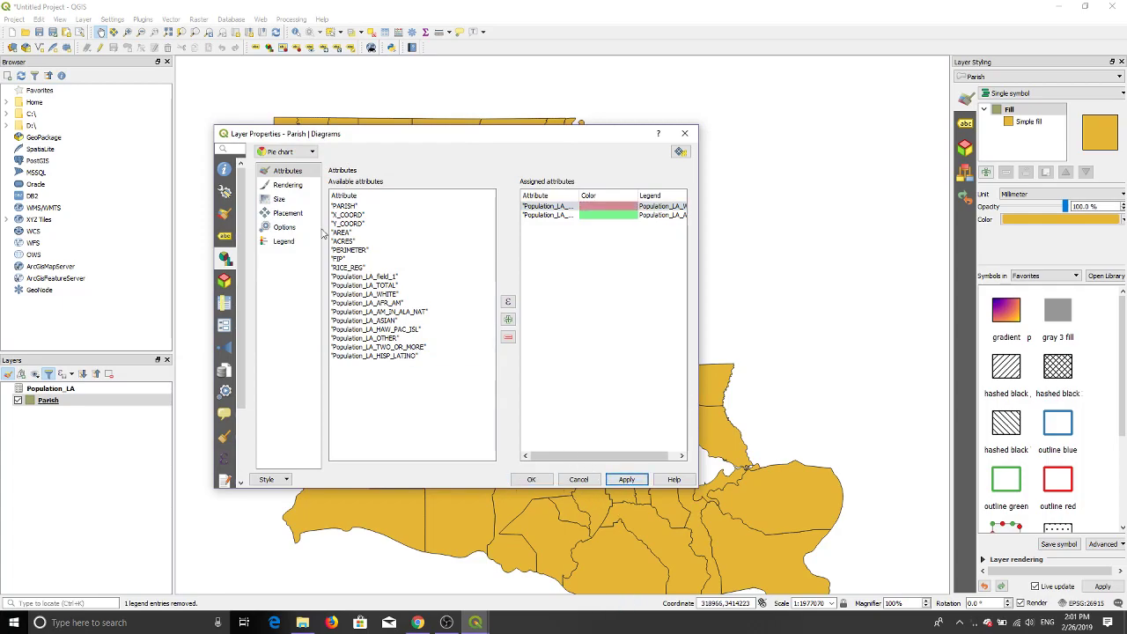
left_click(300, 151)
left_click(290, 151)
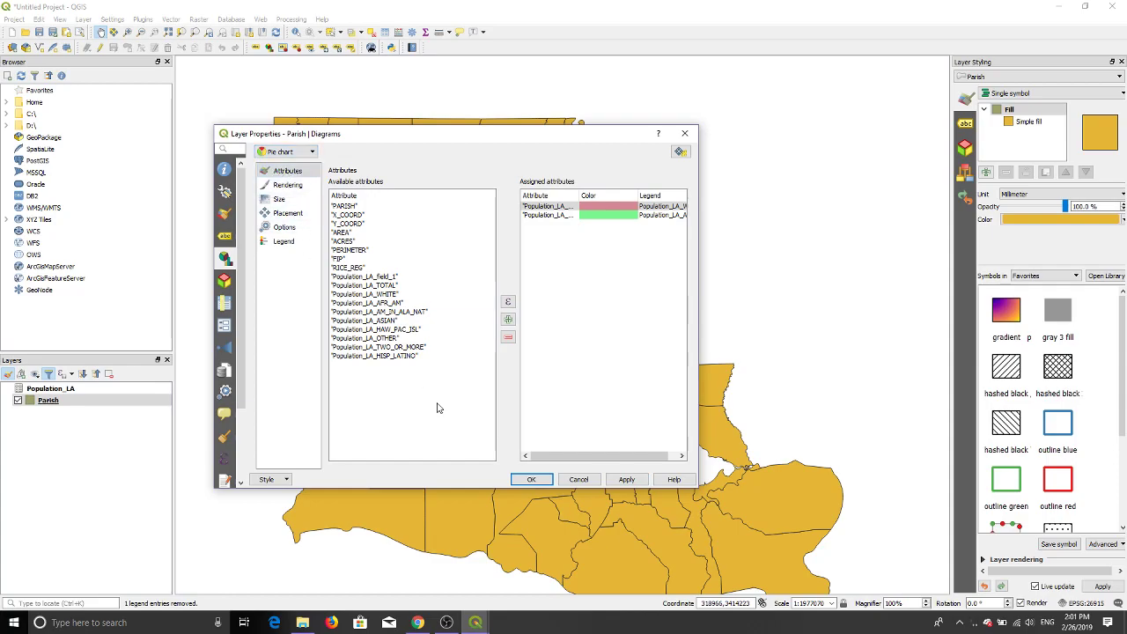
left_click(539, 479)
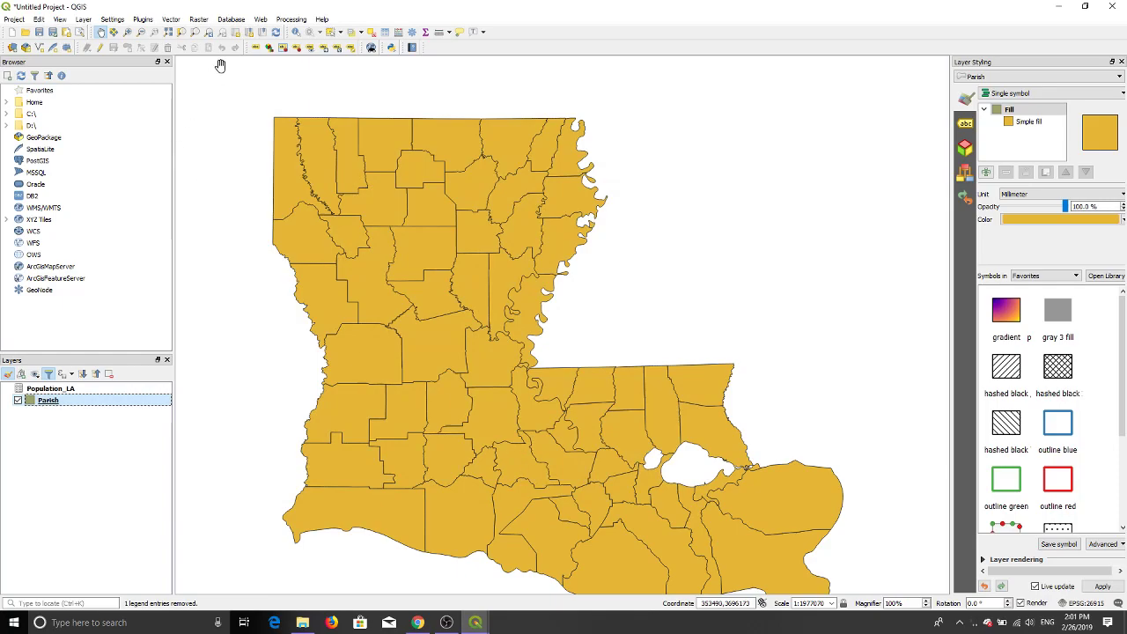
Remove both remaining assigned attributes from the Parish layer's pie chart and apply the change
right_click(37, 406)
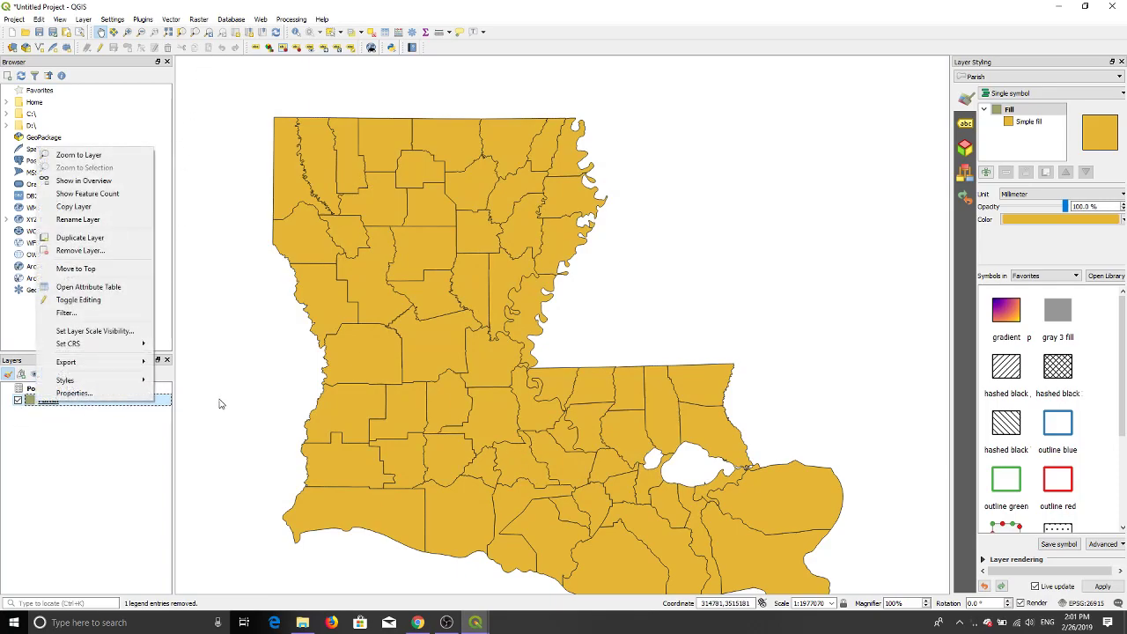
left_click(79, 393)
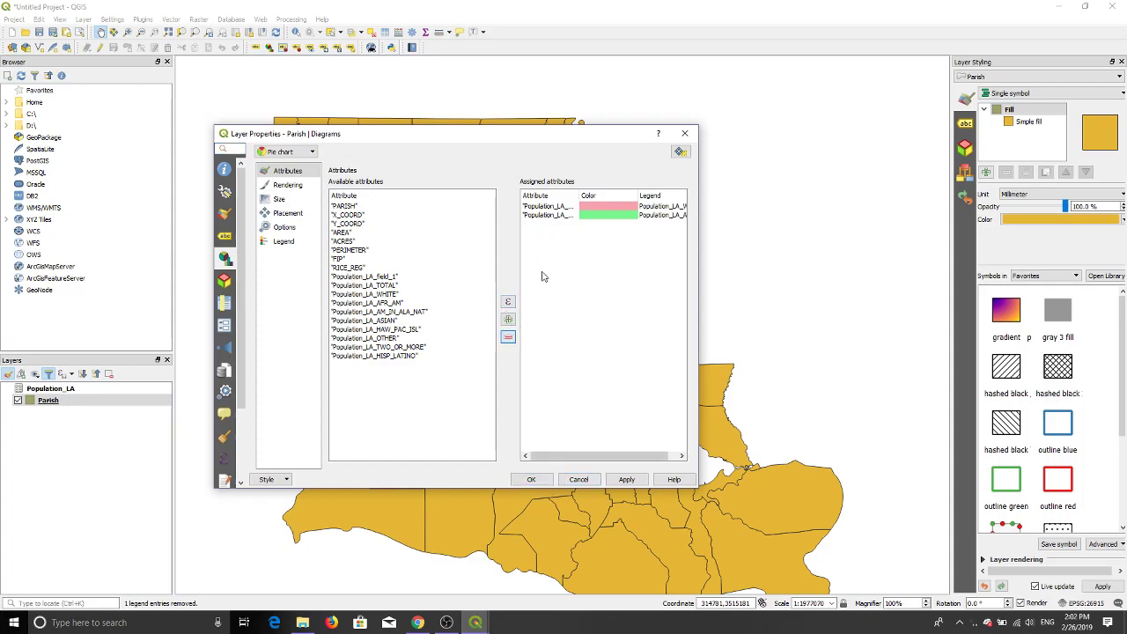
left_click(548, 206)
left_click(507, 338)
left_click(549, 206)
left_click(507, 337)
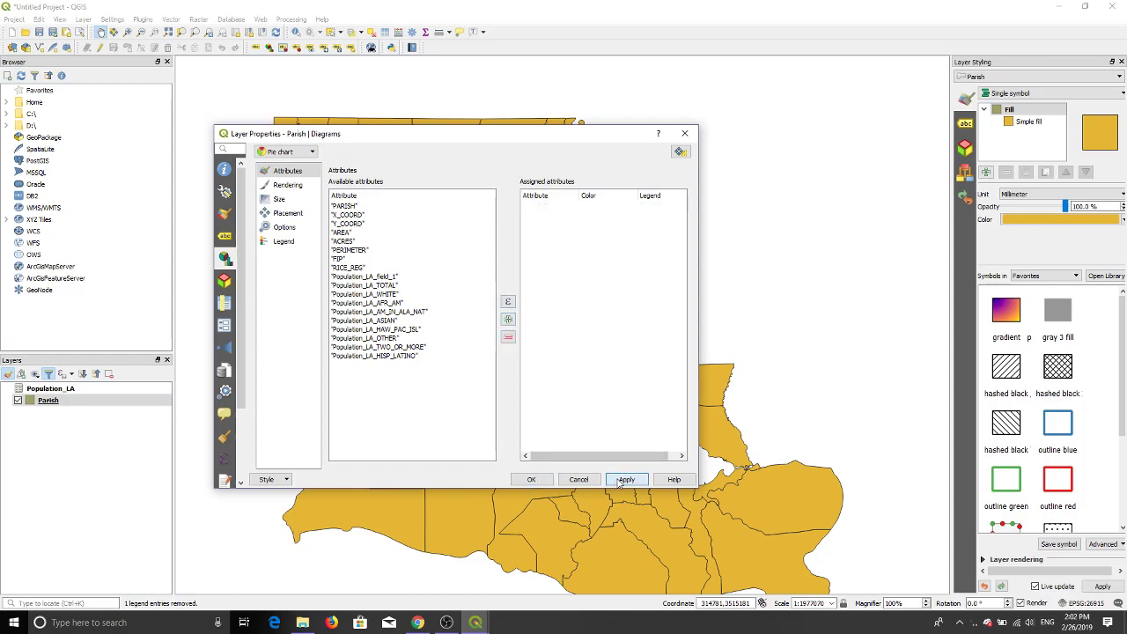
left_click(626, 479)
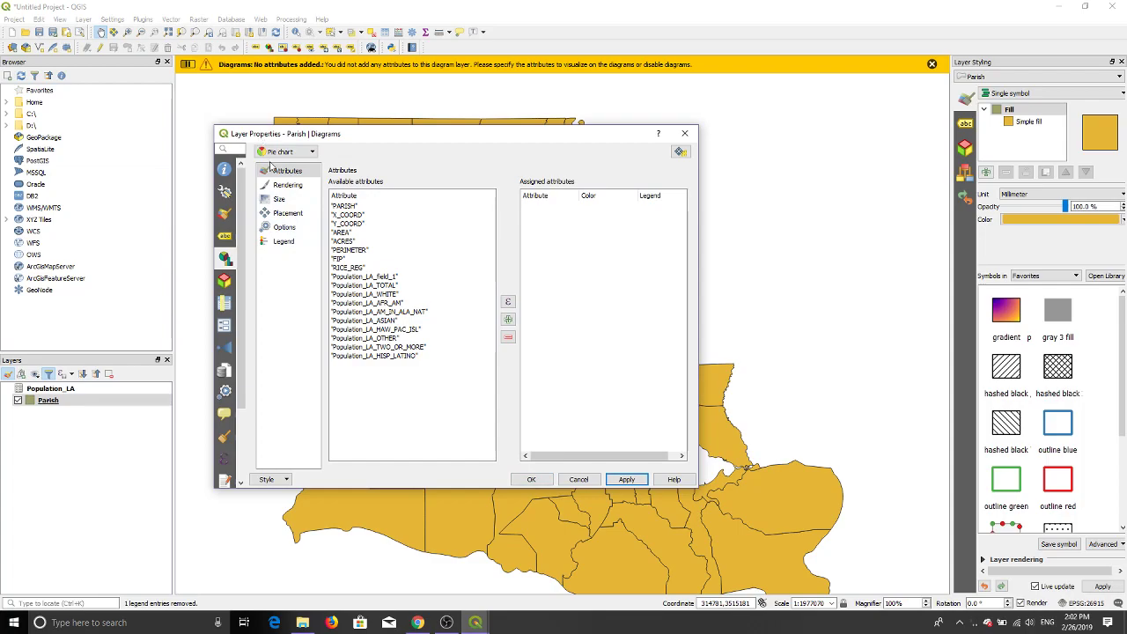
Assign Population_LA_WHITE and Population_LA_AFR_AM to the Parish pie chart, accept the settings, and check the map
double_click(365, 294)
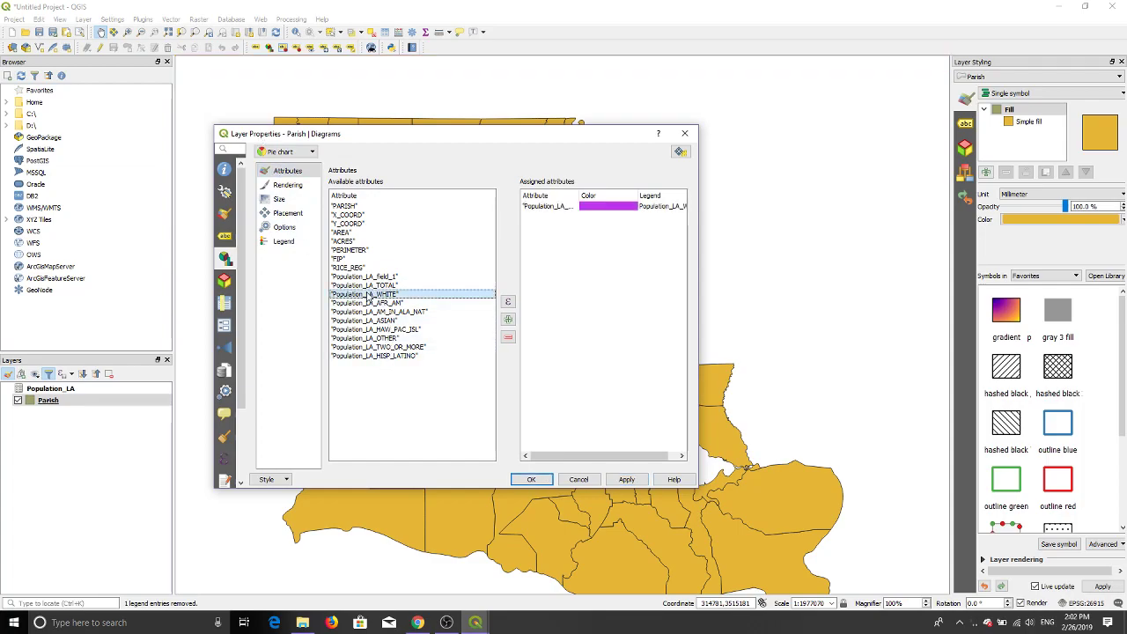
double_click(368, 303)
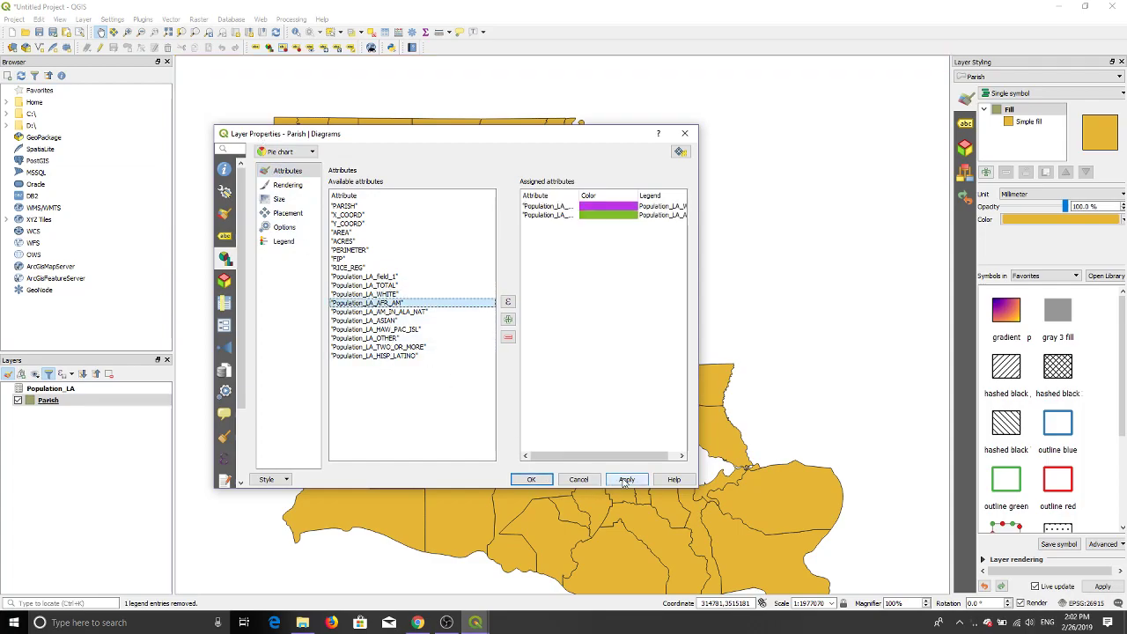
left_click(537, 479)
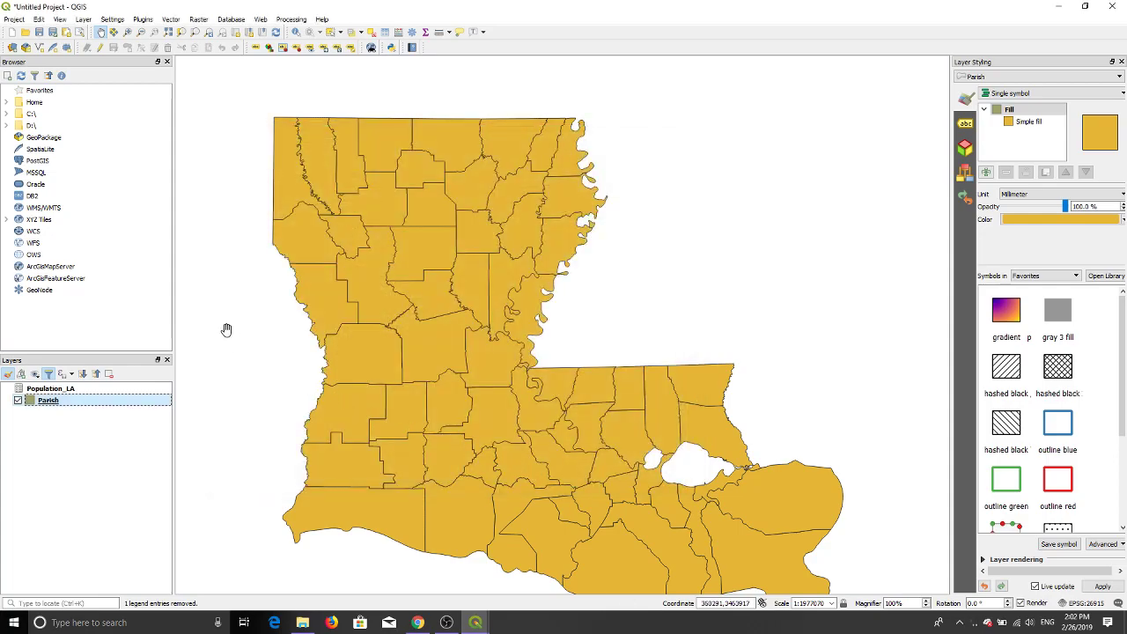
scroll(327, 237, "up", 2)
scroll(328, 238, "down", 2)
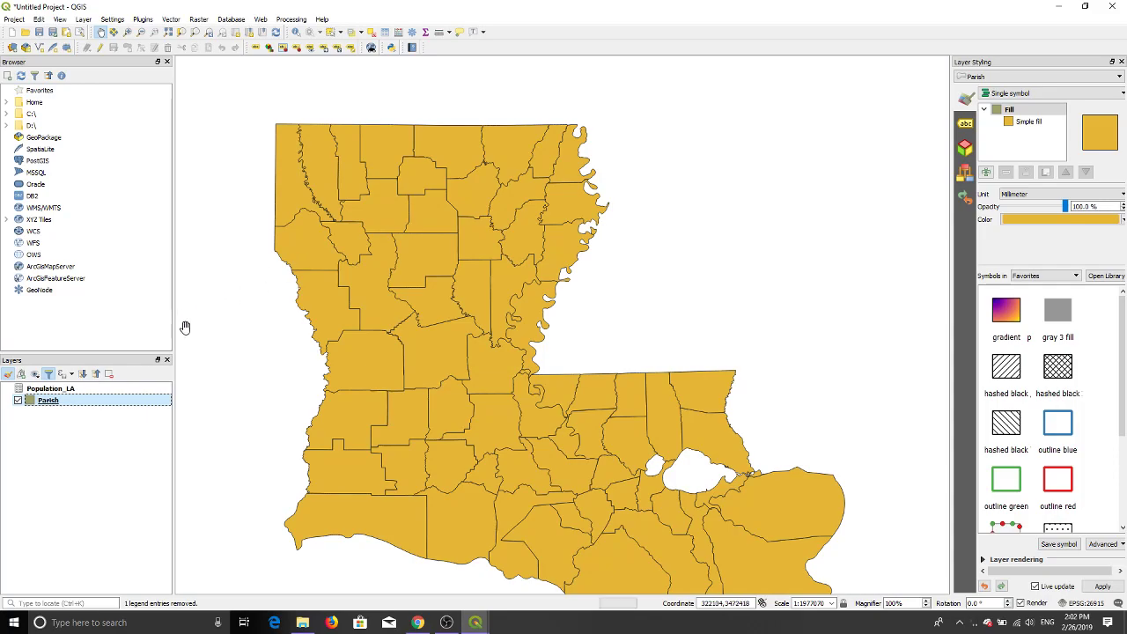
Check the Parish layer's scale visibility settings without changing them
right_click(79, 403)
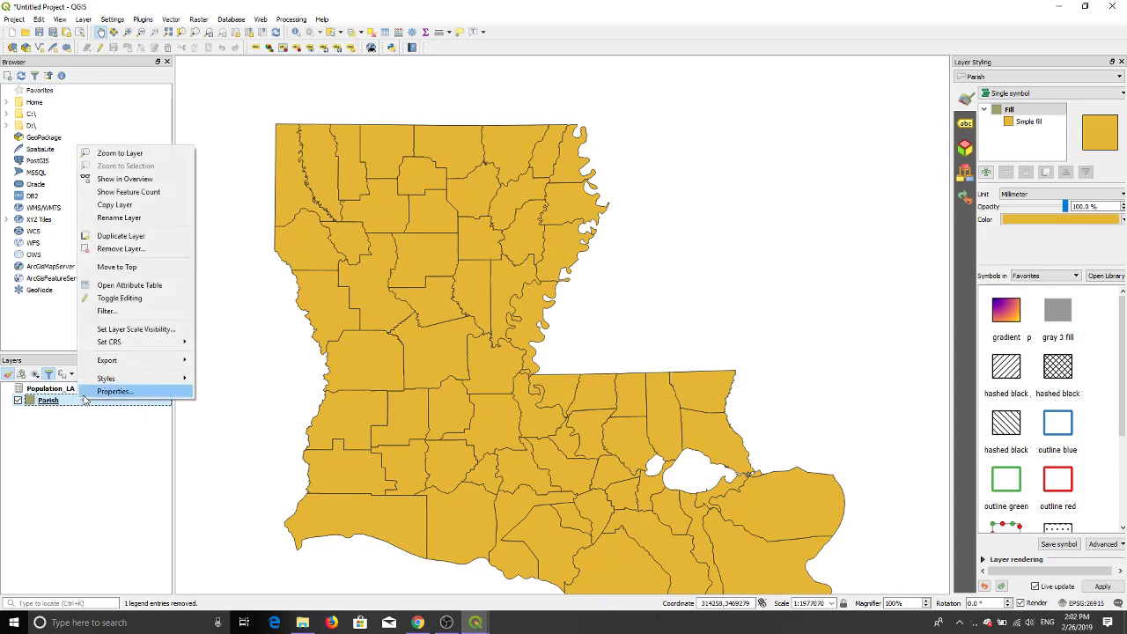
mouse_move(93, 379)
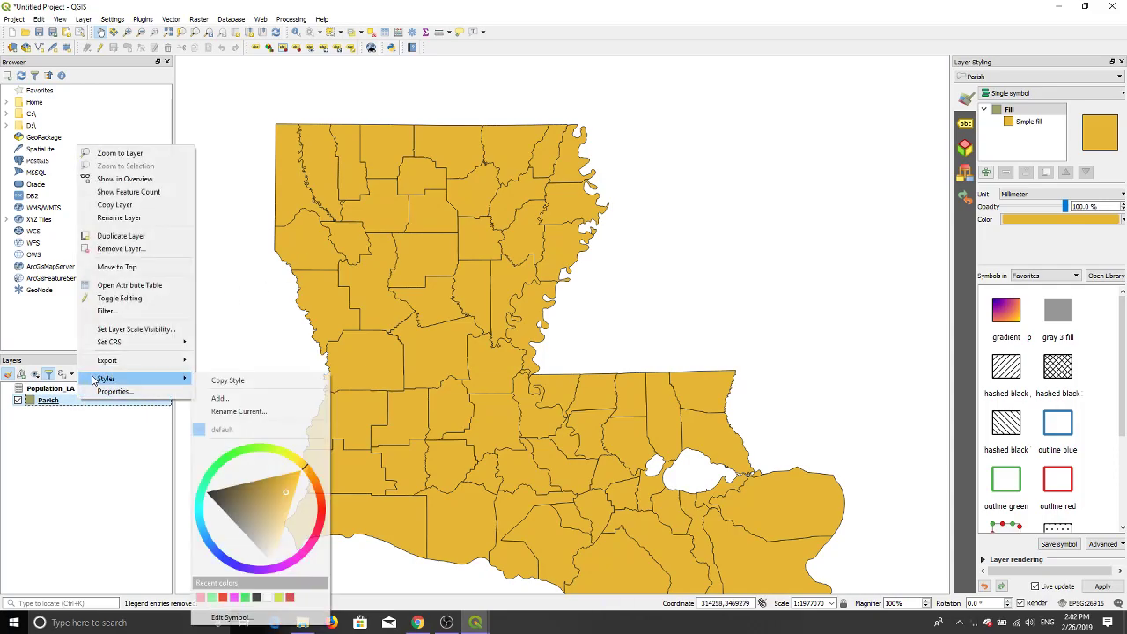
left_click(119, 329)
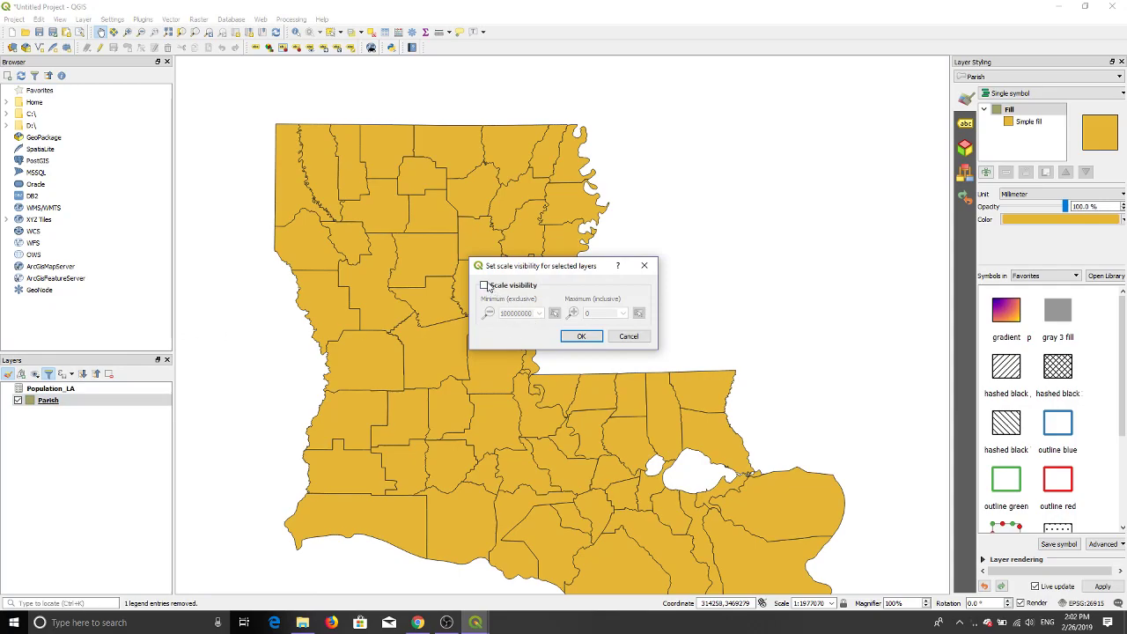
left_click(629, 335)
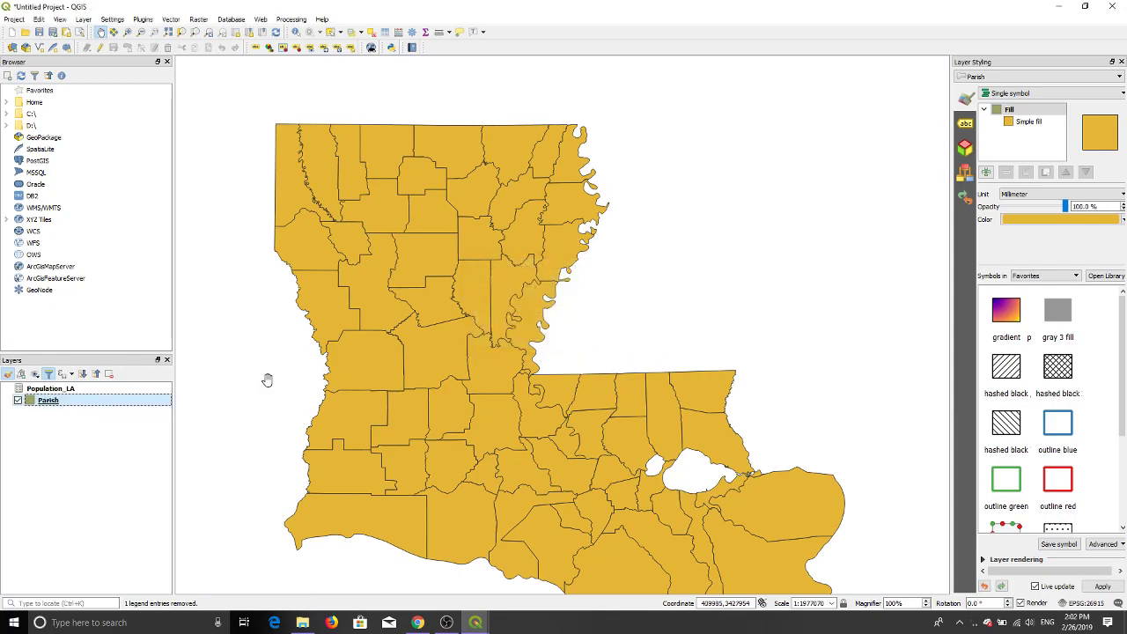
right_click(71, 405)
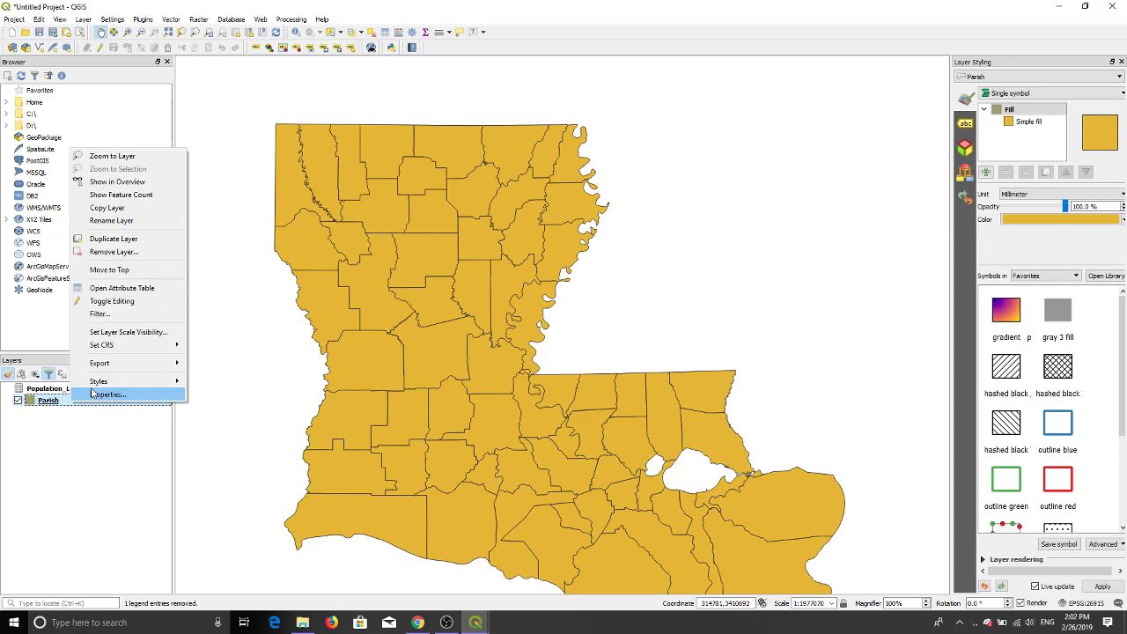
left_click(94, 394)
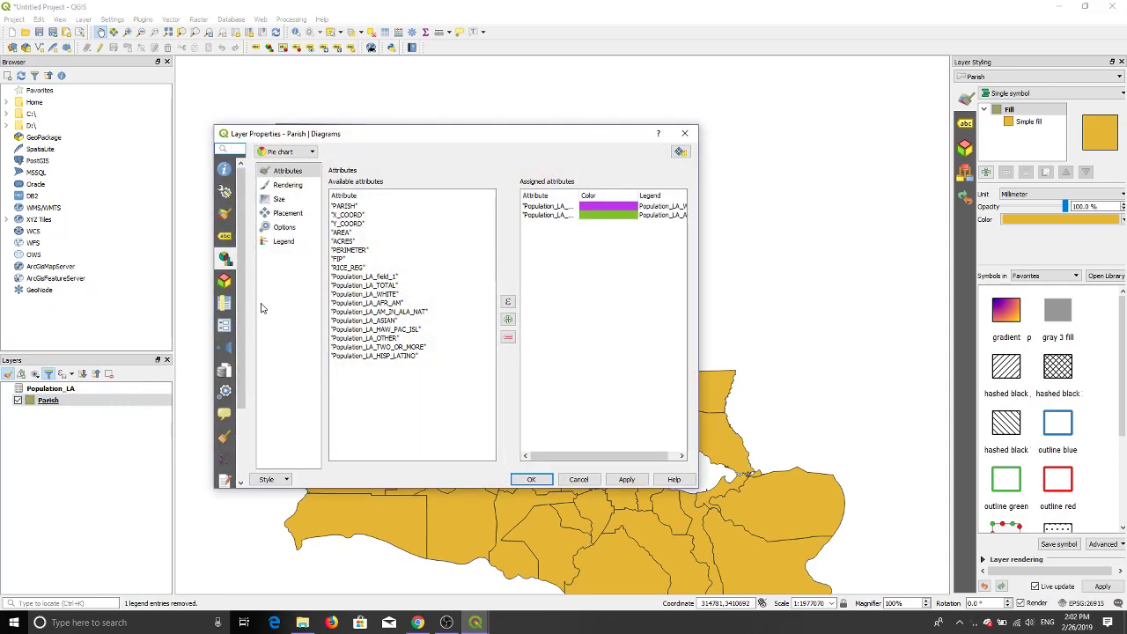
left_click(579, 479)
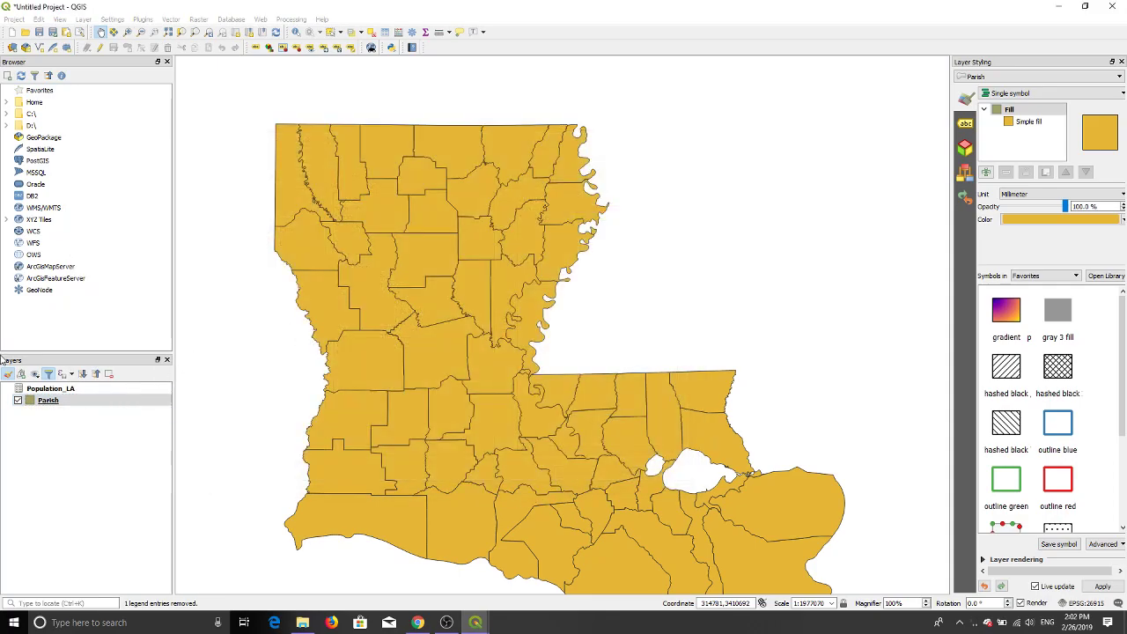
Set the fill style of the Parish layer's simple fill to No Brush and accept the symbology
double_click(30, 402)
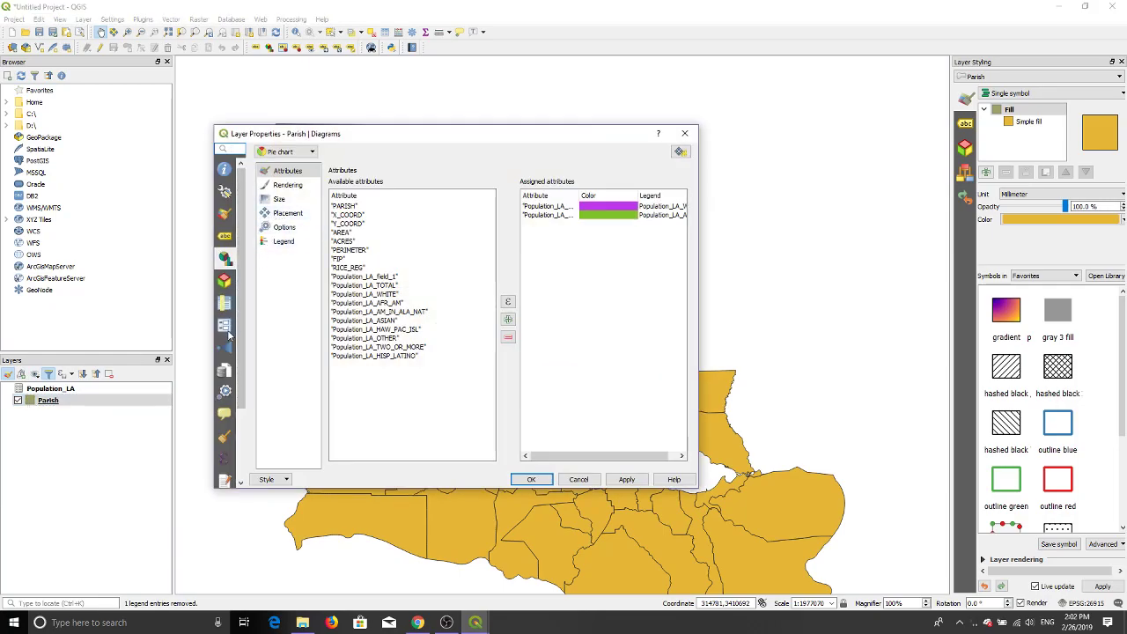
left_click(225, 191)
left_click(224, 214)
left_click(301, 179)
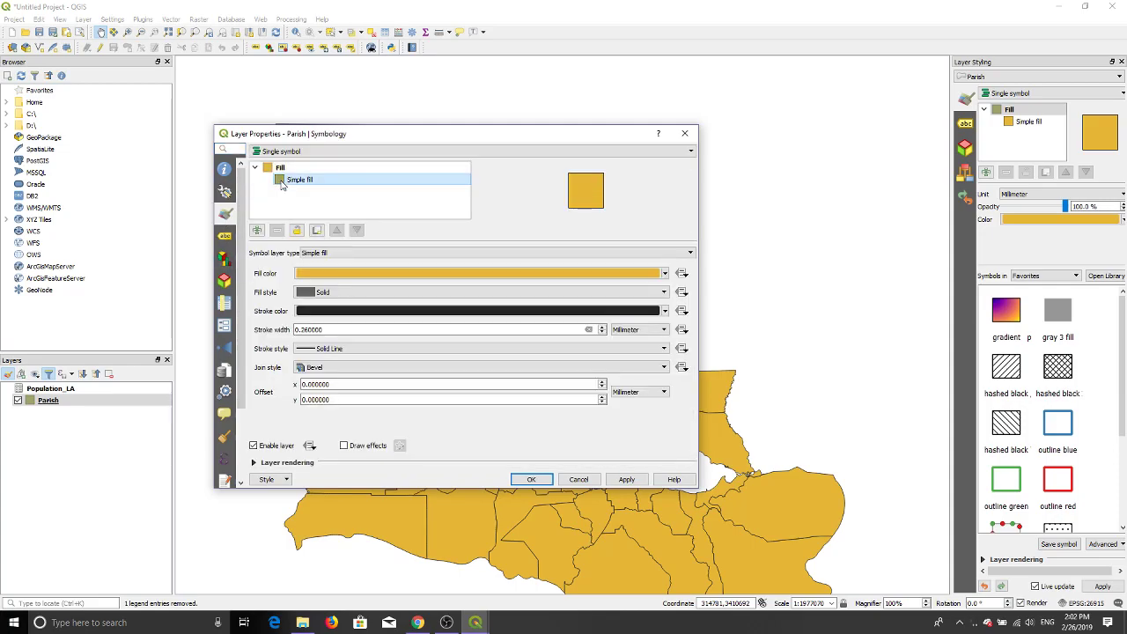
left_click(306, 293)
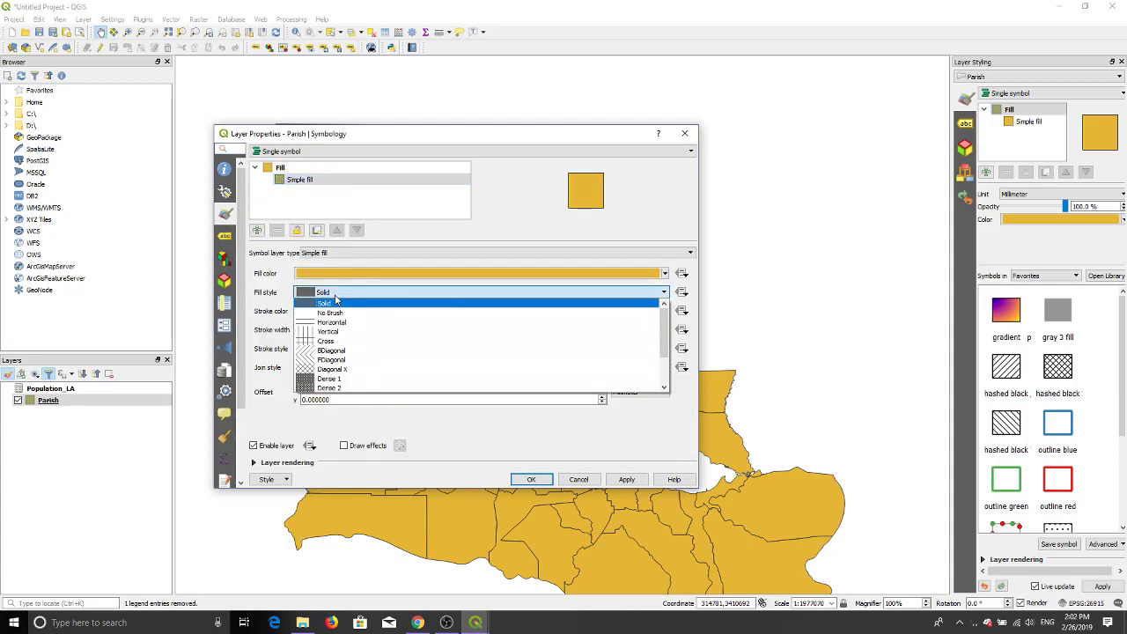
left_click(310, 313)
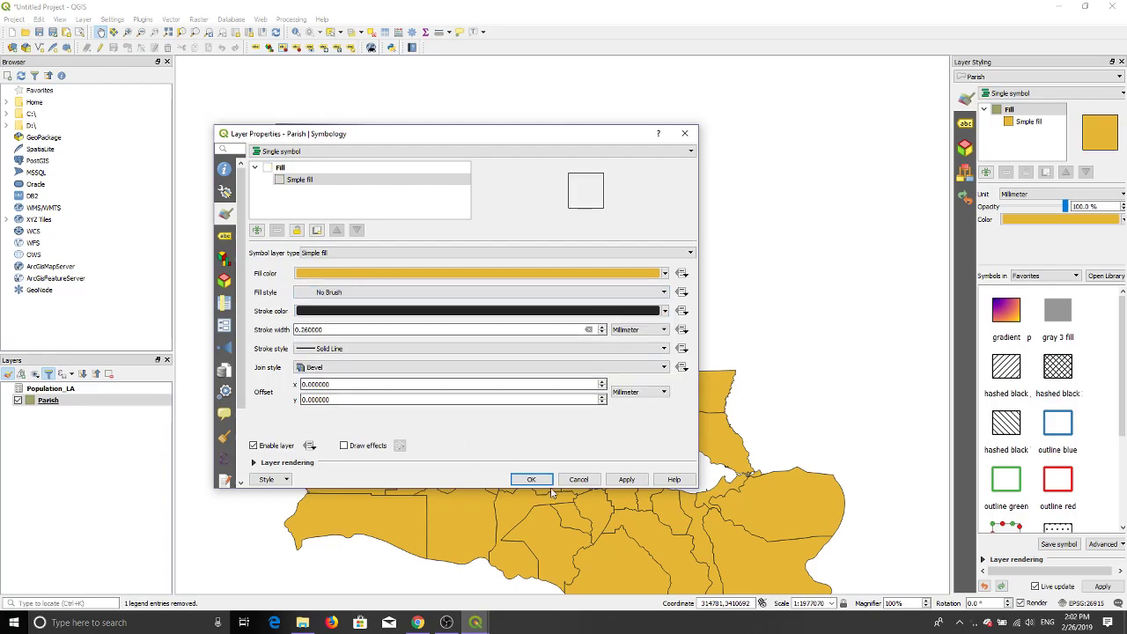
left_click(609, 482)
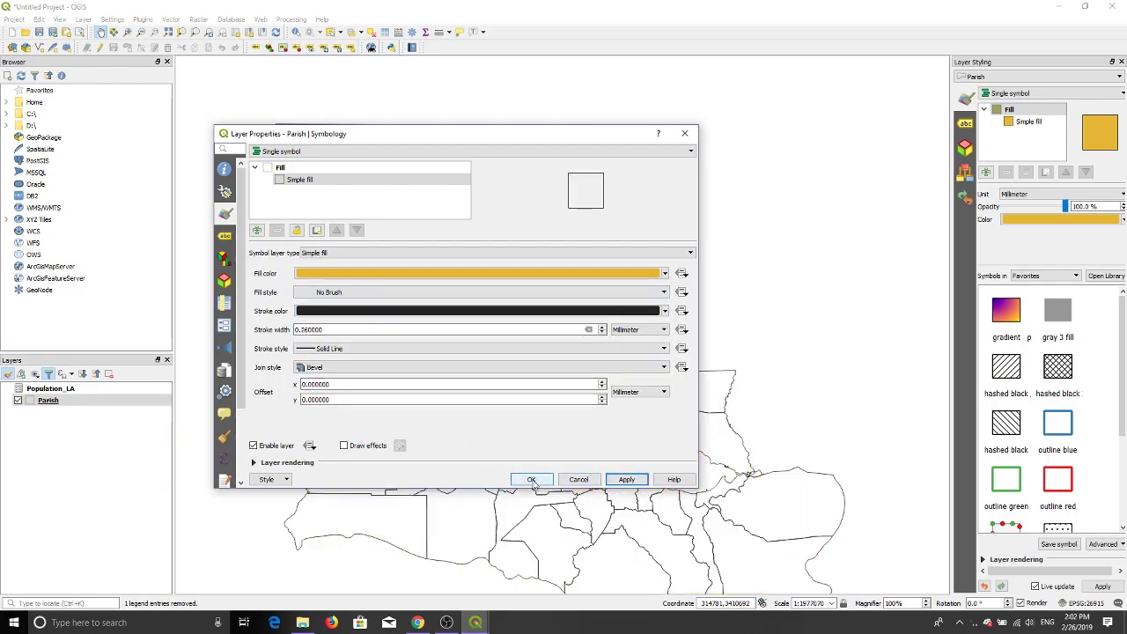
left_click(531, 483)
Reapply the Parish layer's pie chart diagram with its two assigned attributes
right_click(43, 405)
left_click(65, 400)
double_click(66, 400)
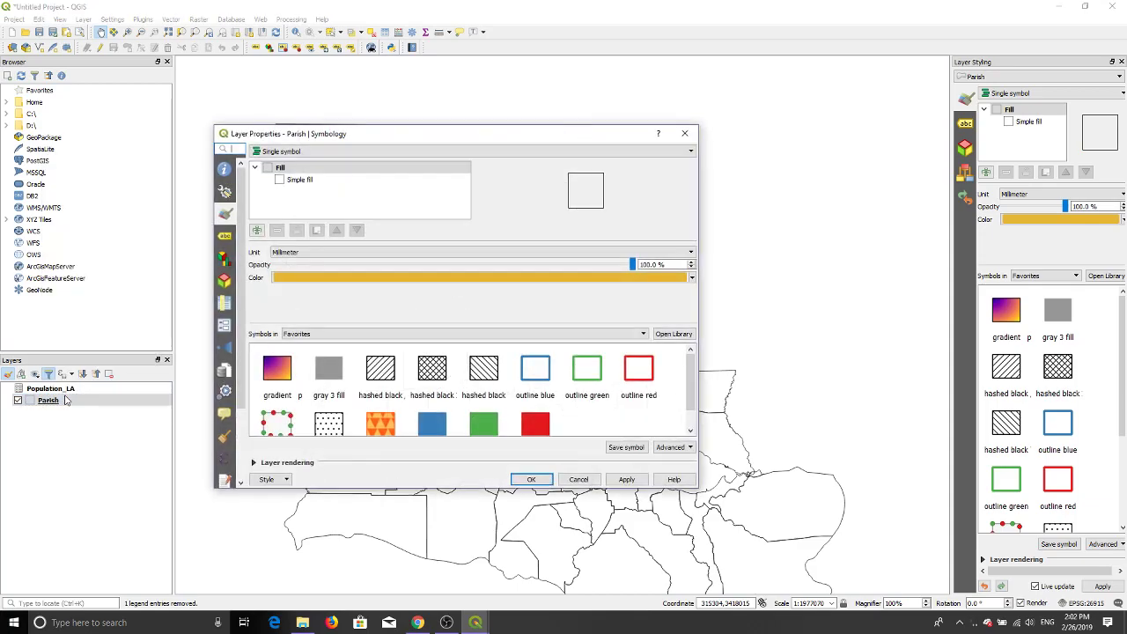
left_click(225, 258)
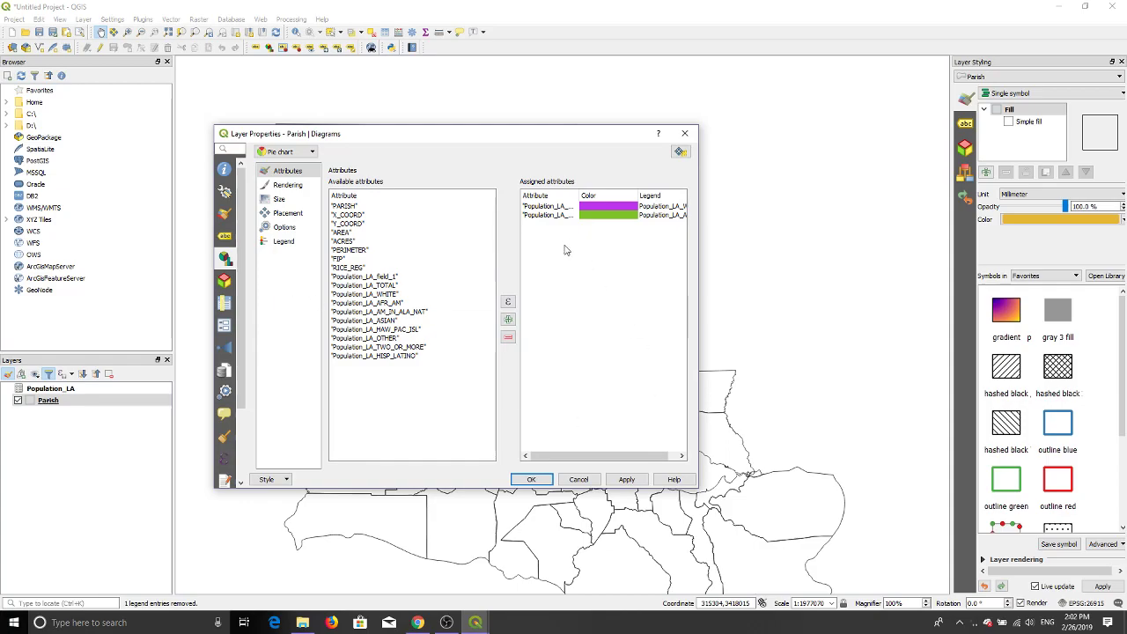
left_click(627, 480)
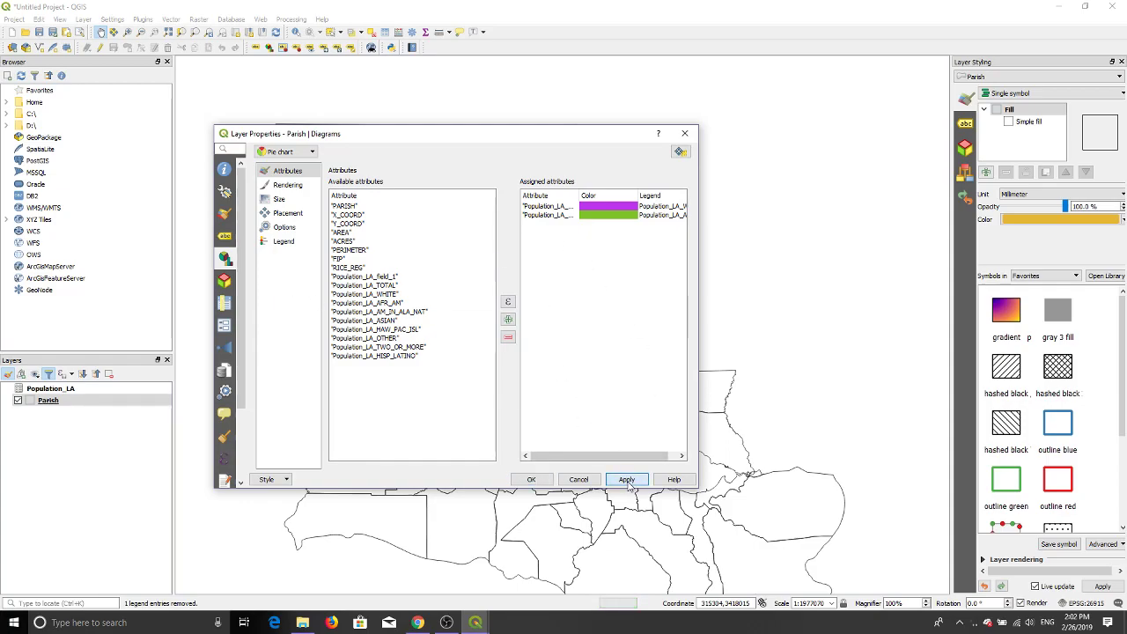
Switch the Parish diagram type to No diagrams and back to Pie chart, then apply and accept the settings
left_click(291, 152)
left_click(292, 167)
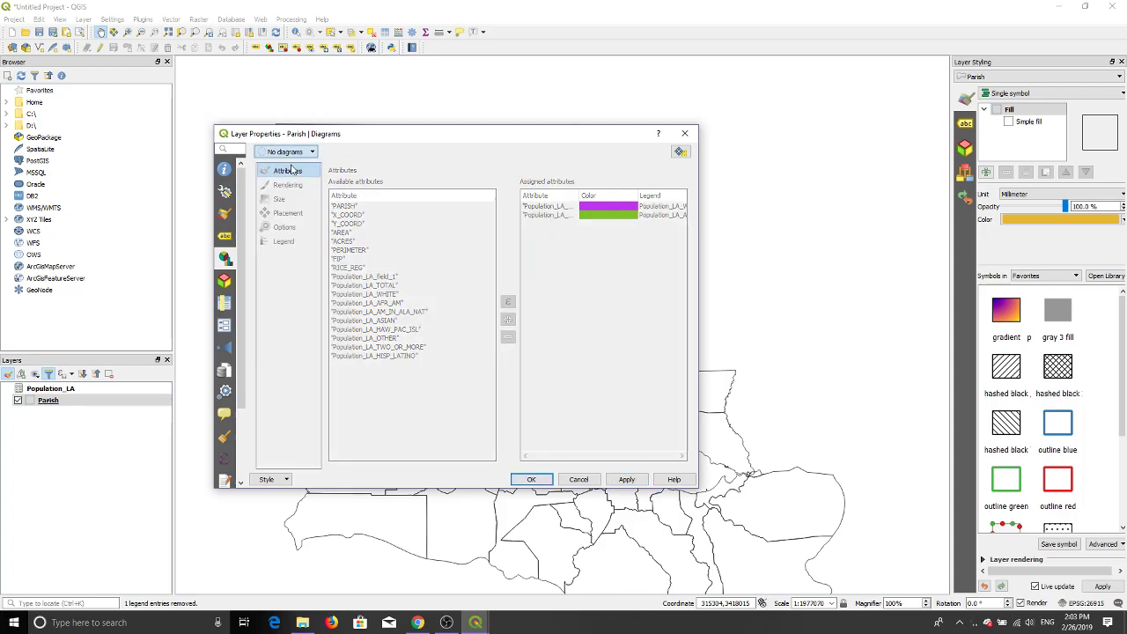
left_click(296, 154)
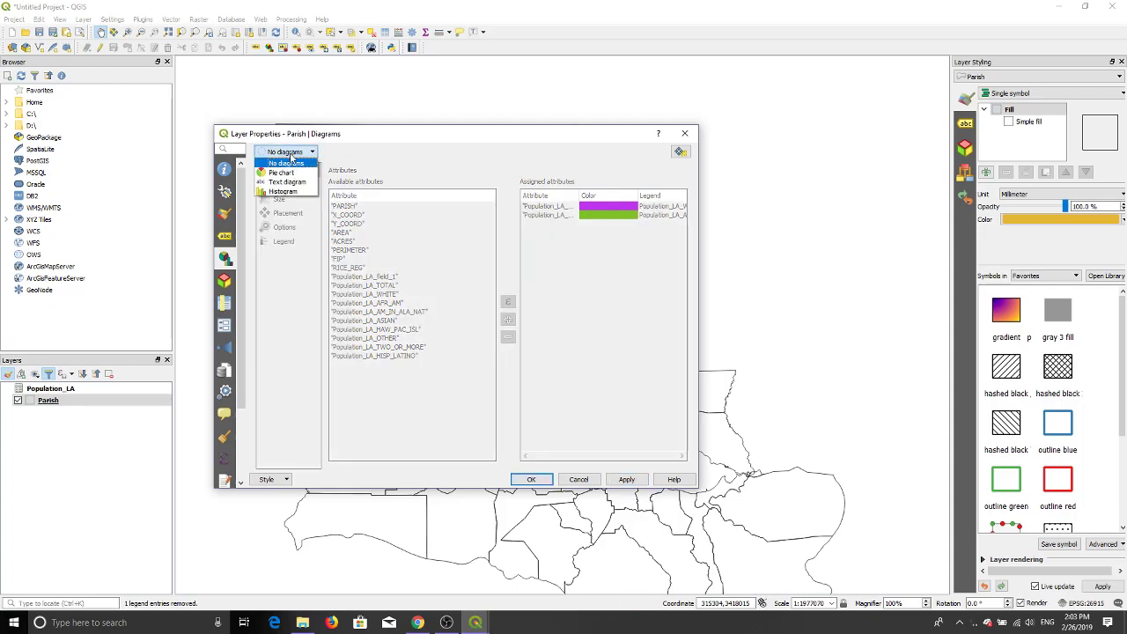
left_click(286, 162)
left_click(626, 480)
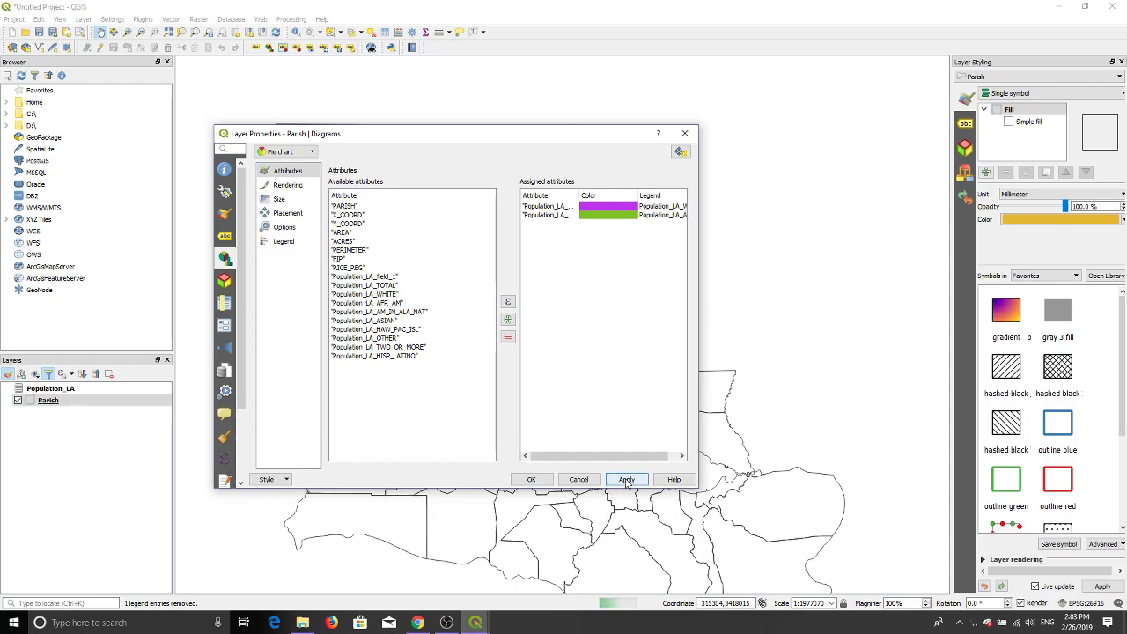
left_click(531, 479)
Close QGIS without saving the current project and start QGIS again
left_click(1115, 8)
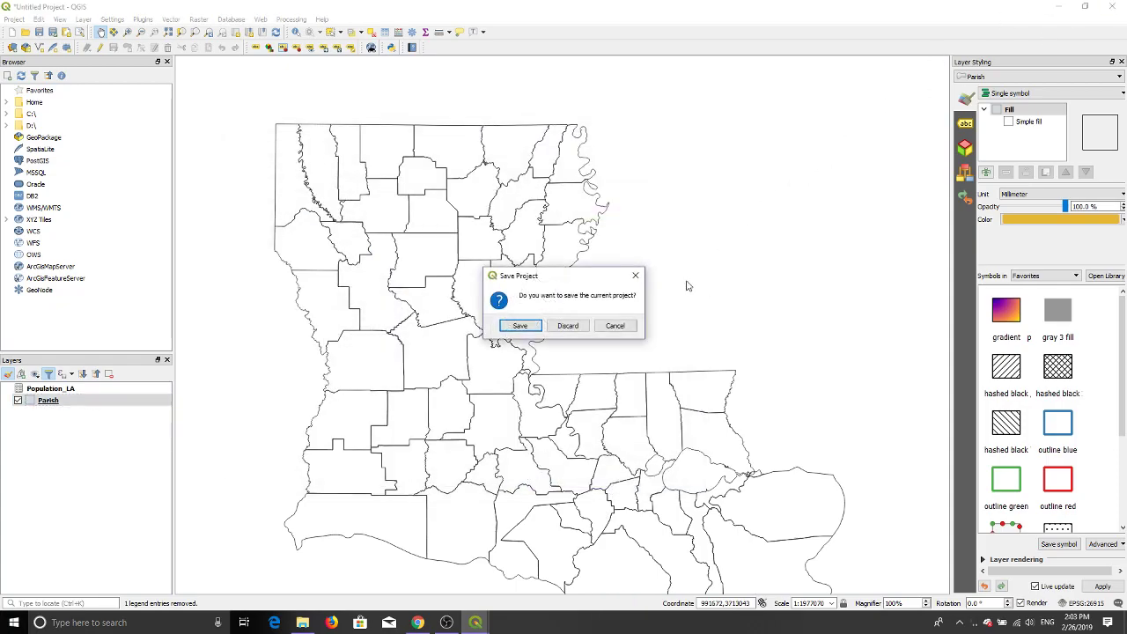
left_click(568, 327)
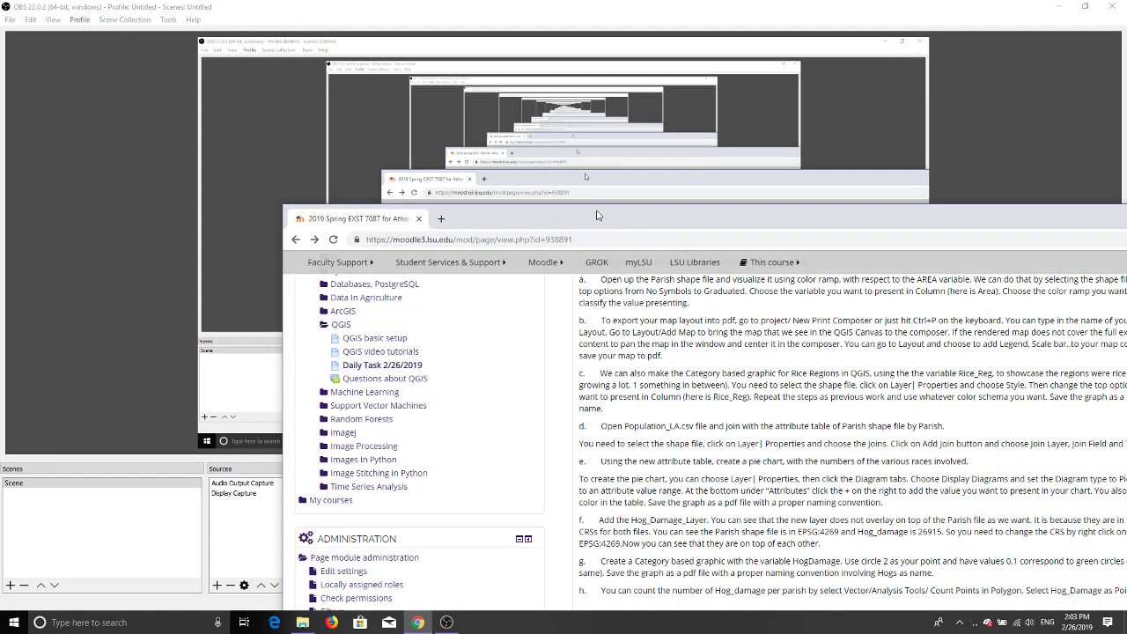
left_click_drag(598, 216, 324, 6)
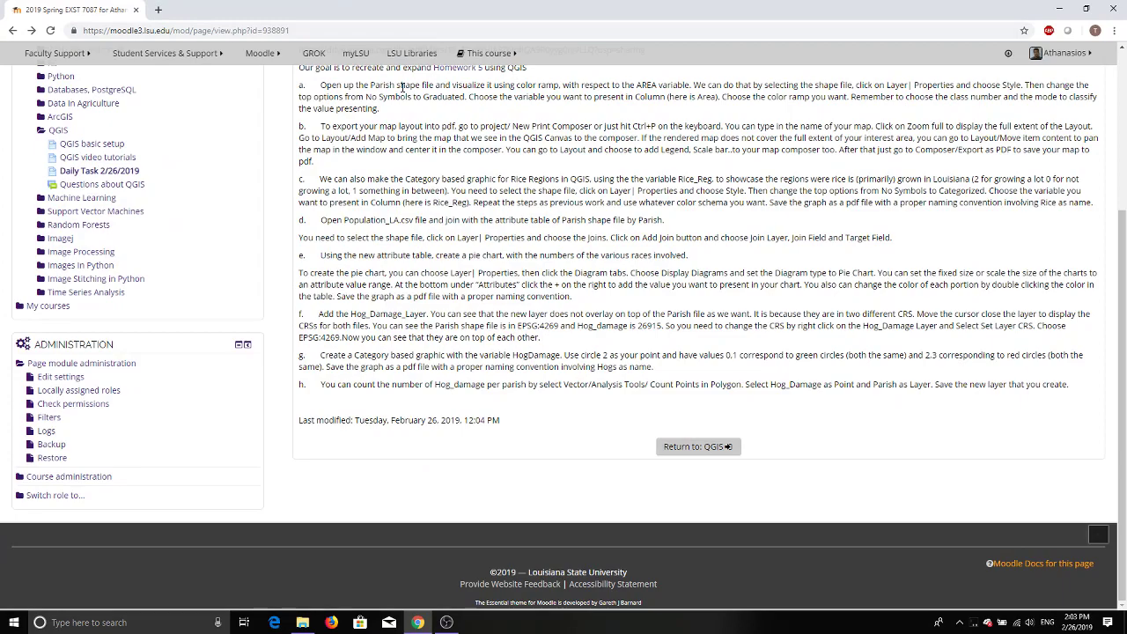
left_click(1059, 8)
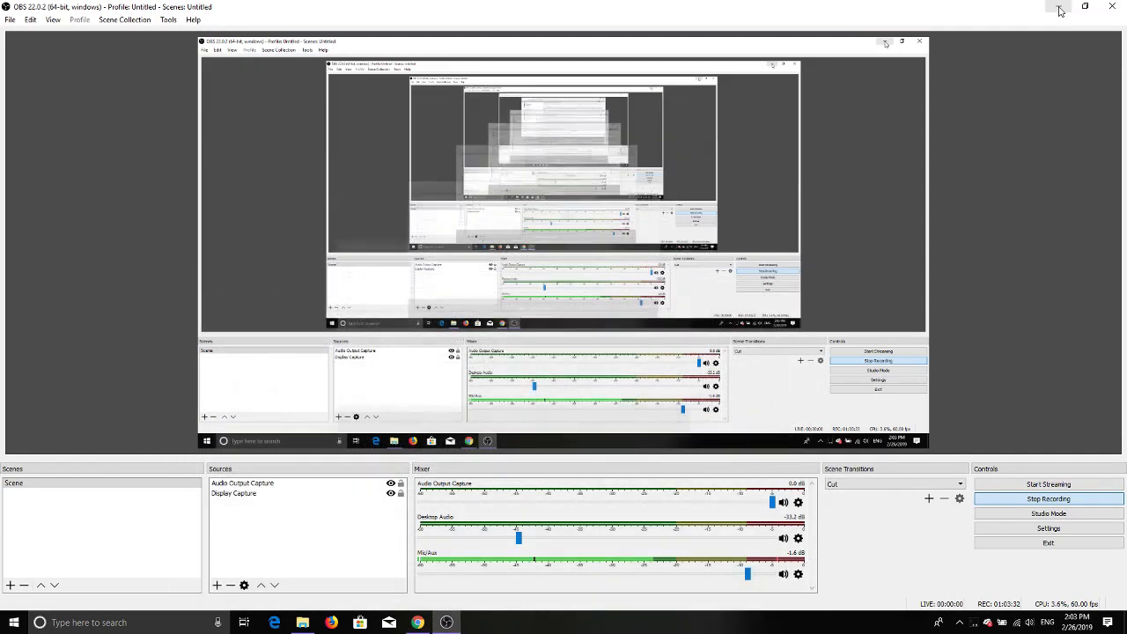
left_click(1059, 11)
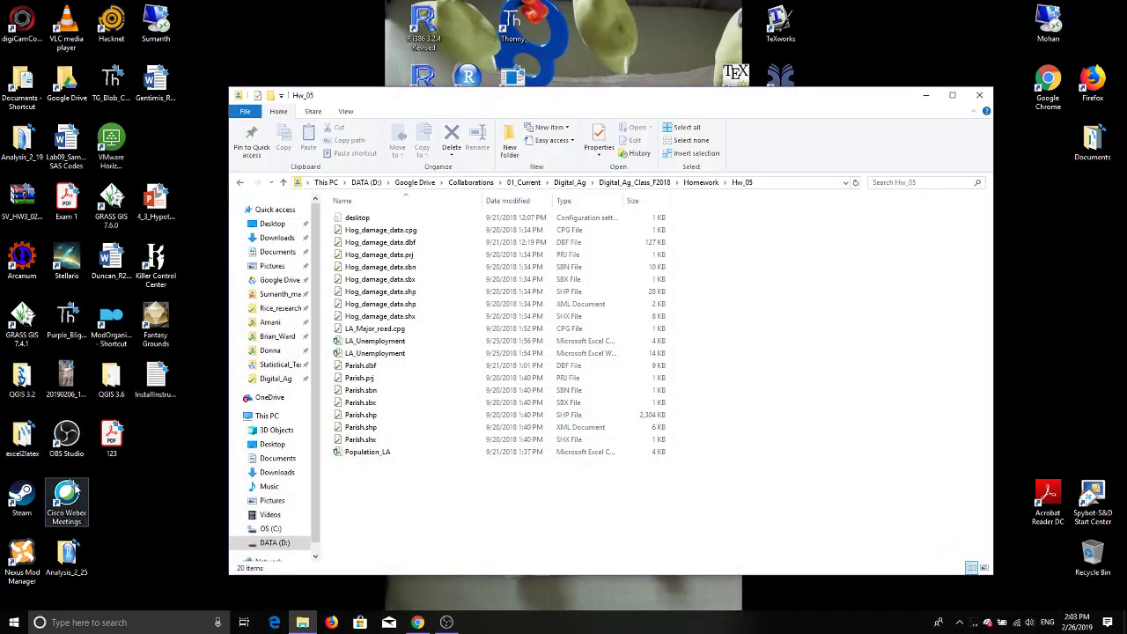
left_click(88, 622)
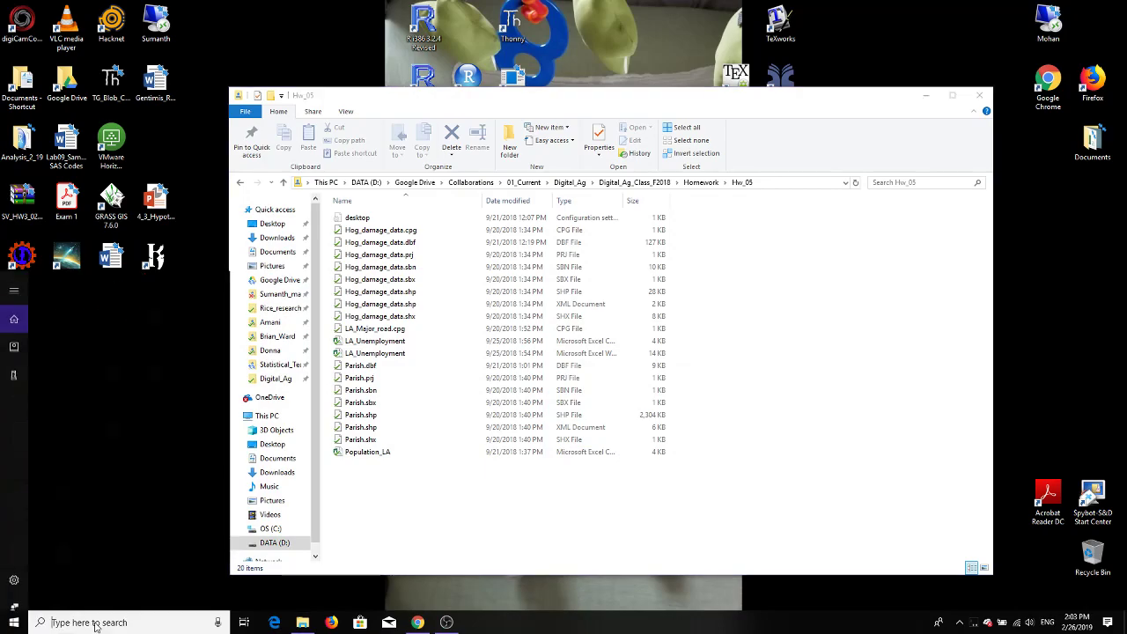
type("q")
key("Return")
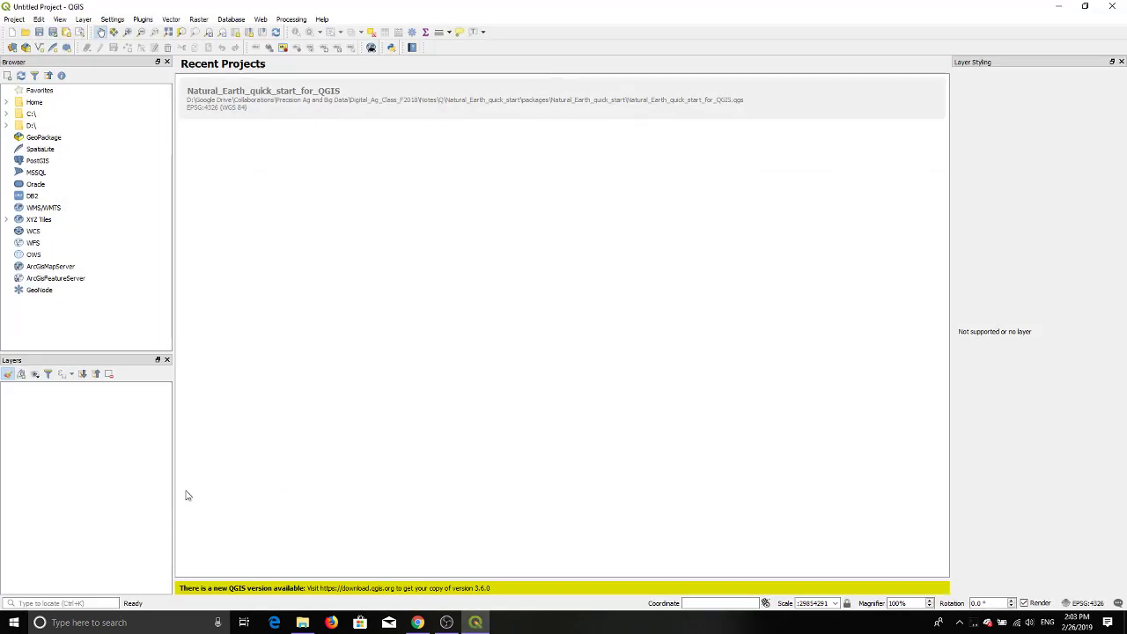
Add Parish.shp and Population_LA.csv from the Hw_05 homework folder on drive D to the empty project
left_click(83, 19)
left_click(114, 32)
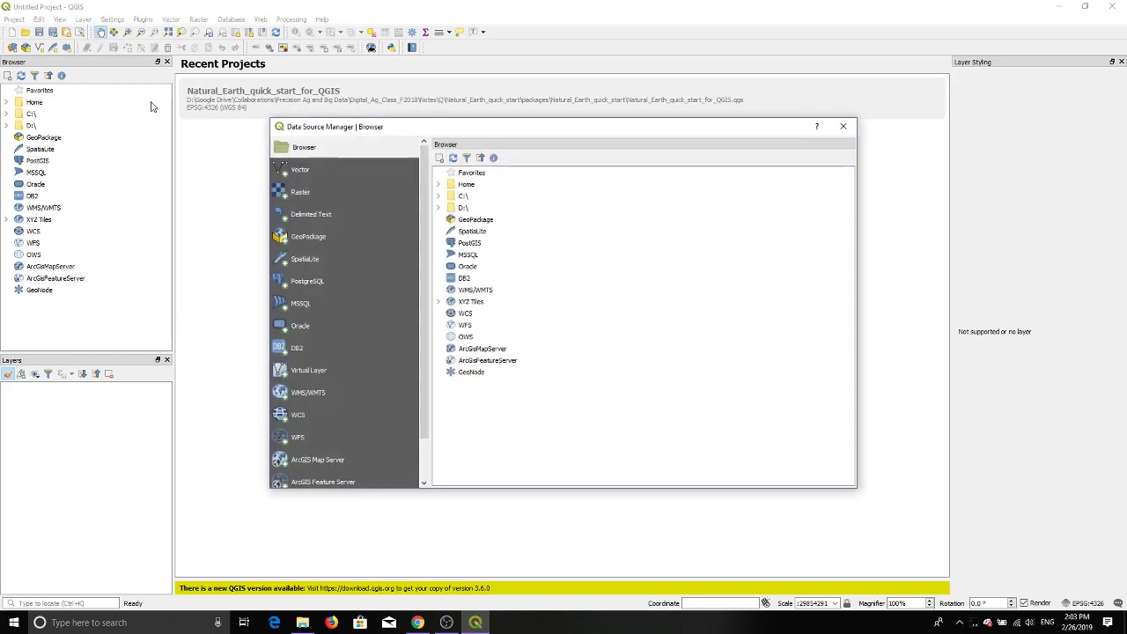
double_click(462, 211)
scroll(563, 414, "down", 8)
scroll(563, 421, "up", 2)
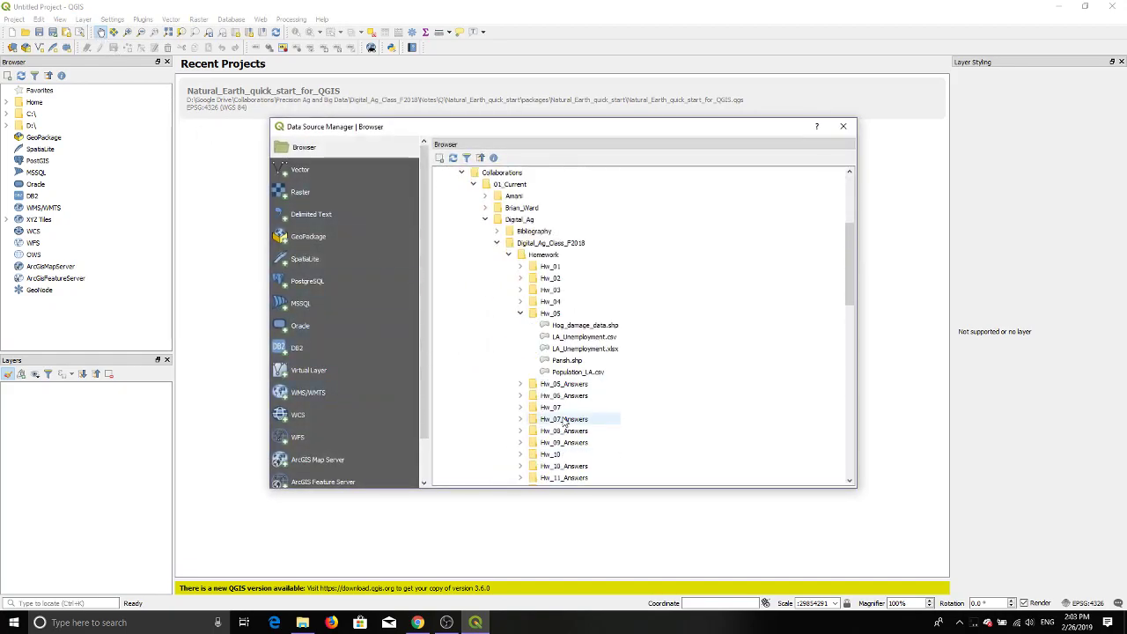
left_click(567, 361)
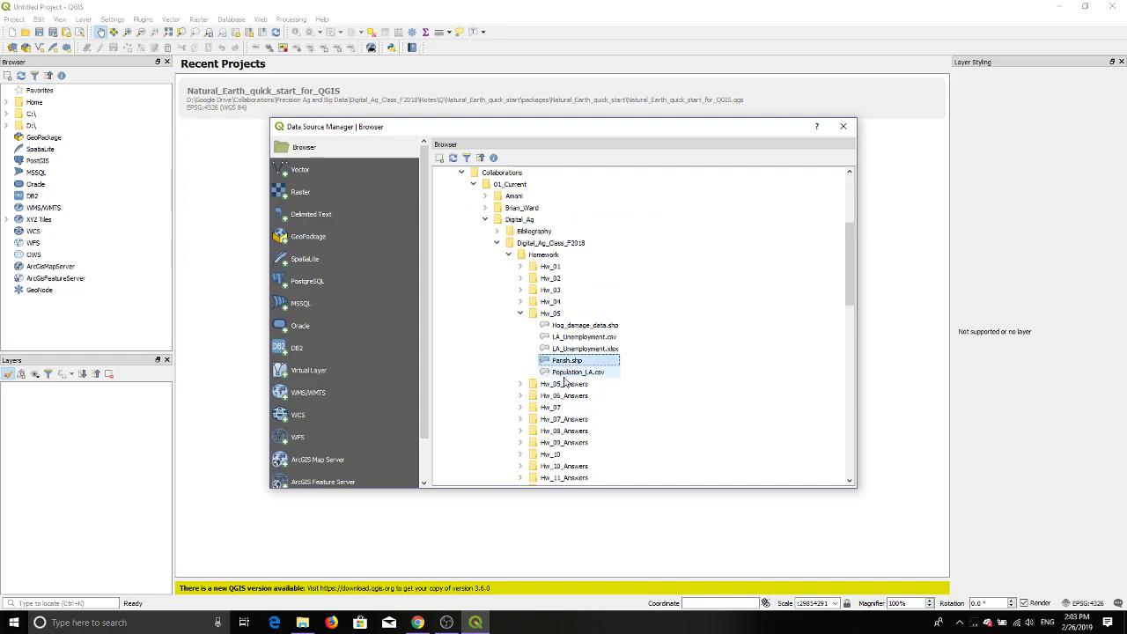
double_click(567, 362)
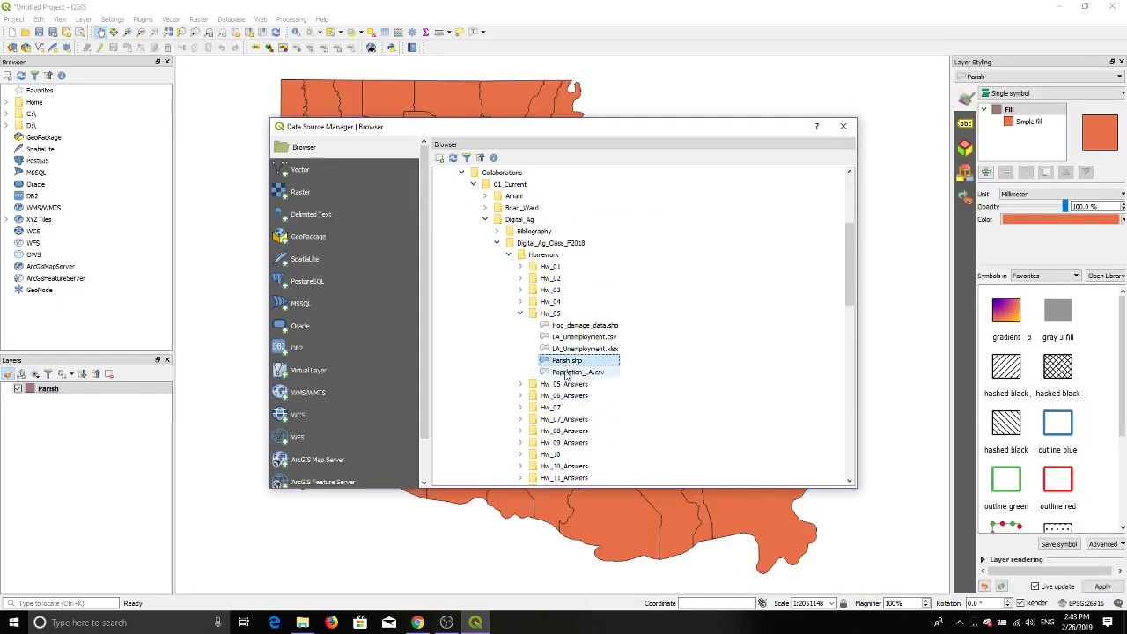
double_click(571, 372)
Join Population_LA to the Parish layer with PARISH as both join field and target field, then apply and accept
right_click(51, 402)
left_click(93, 390)
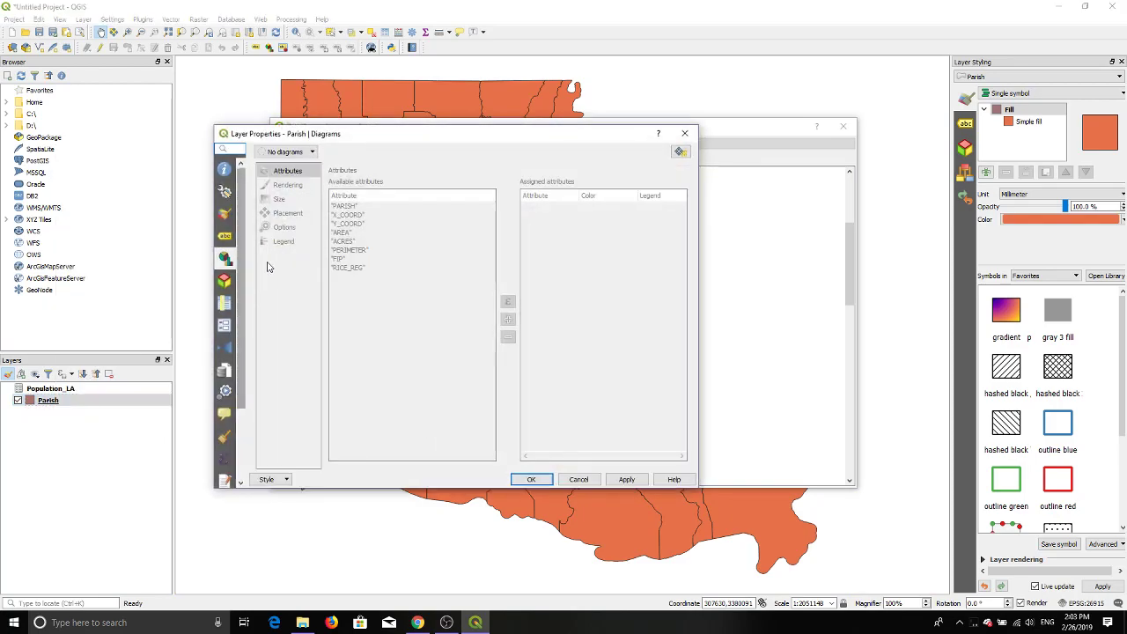
left_click(225, 349)
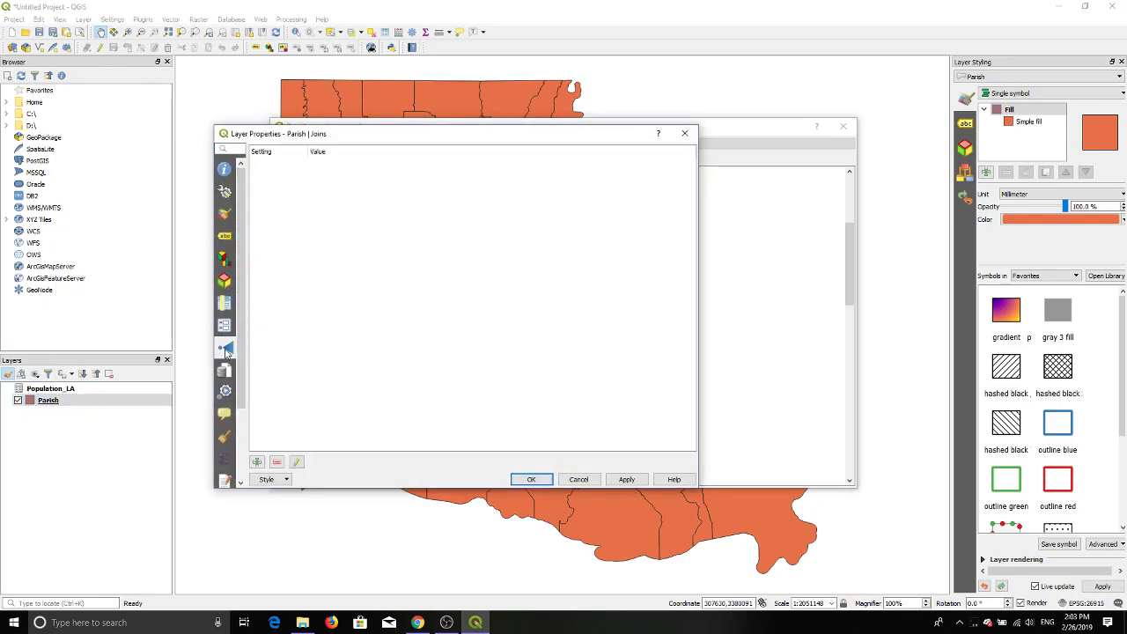
left_click(258, 462)
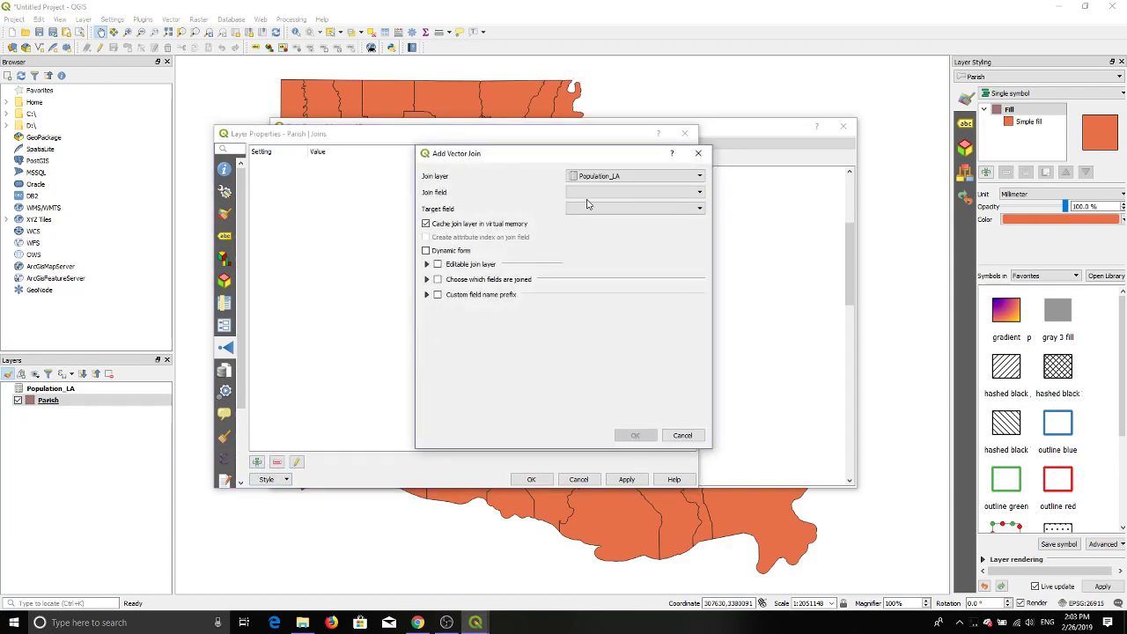
left_click(678, 192)
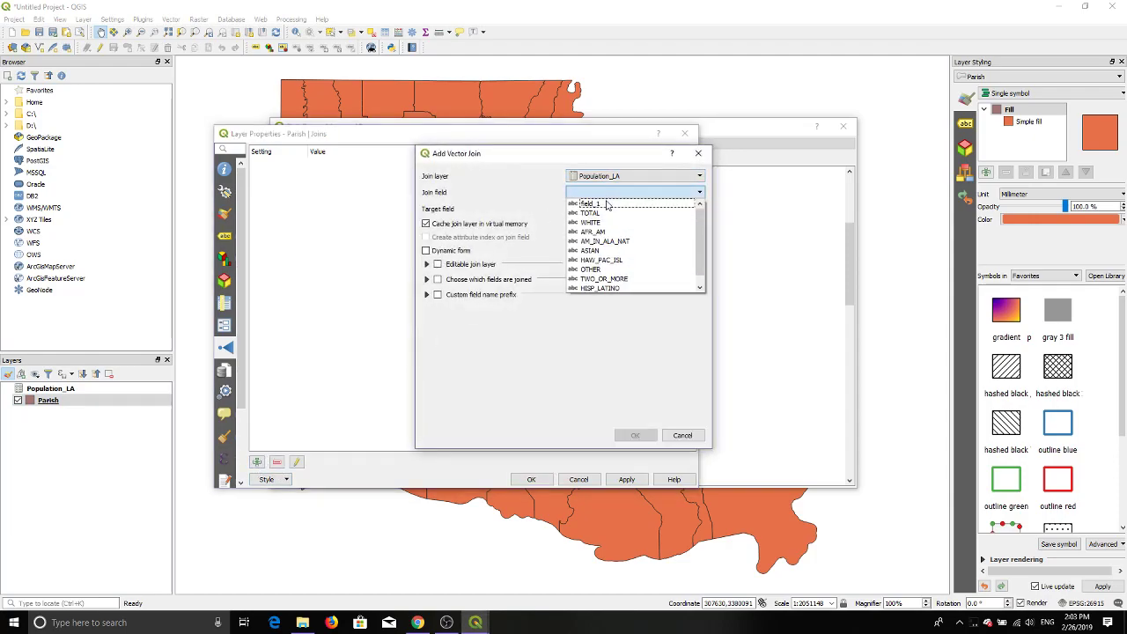
scroll(603, 280, "down", 2)
left_click(602, 288)
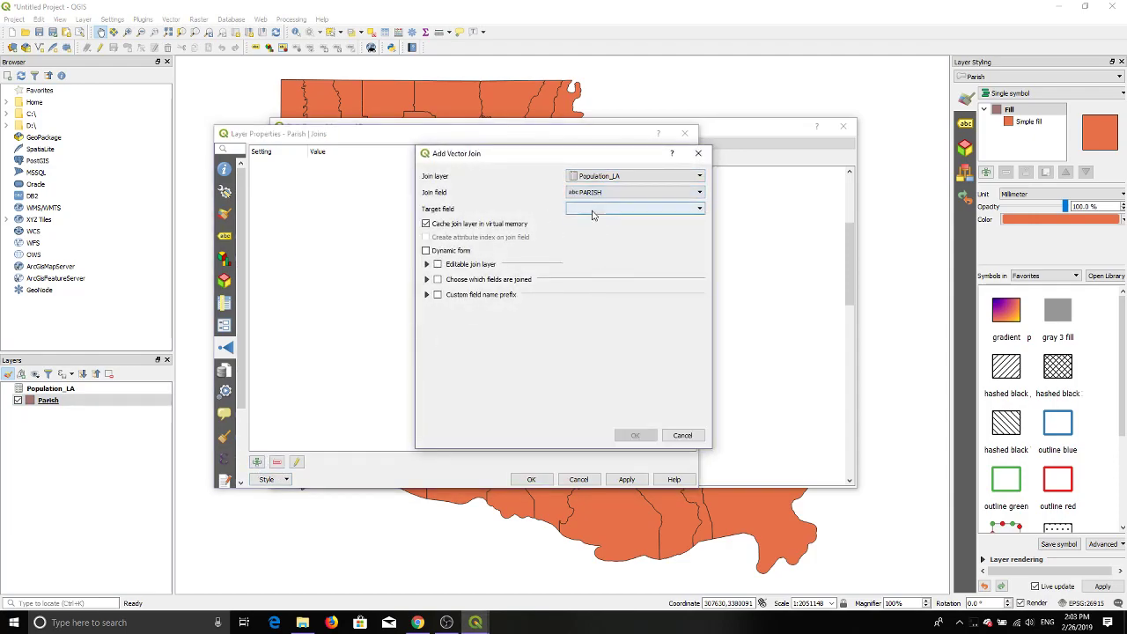
left_click(592, 214)
left_click(598, 226)
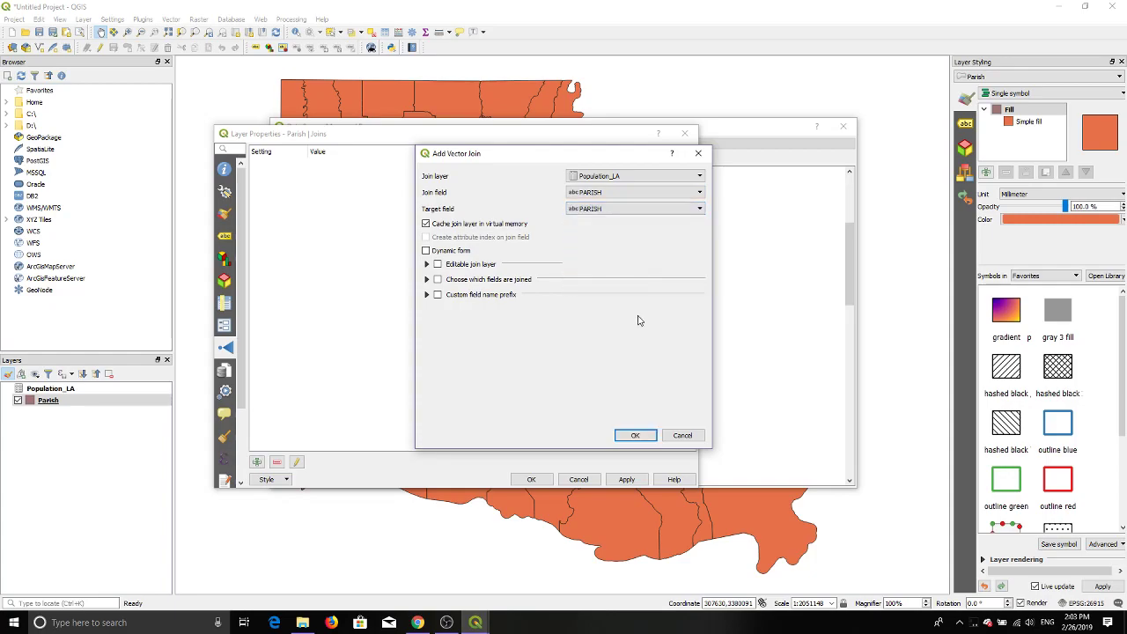
left_click(635, 435)
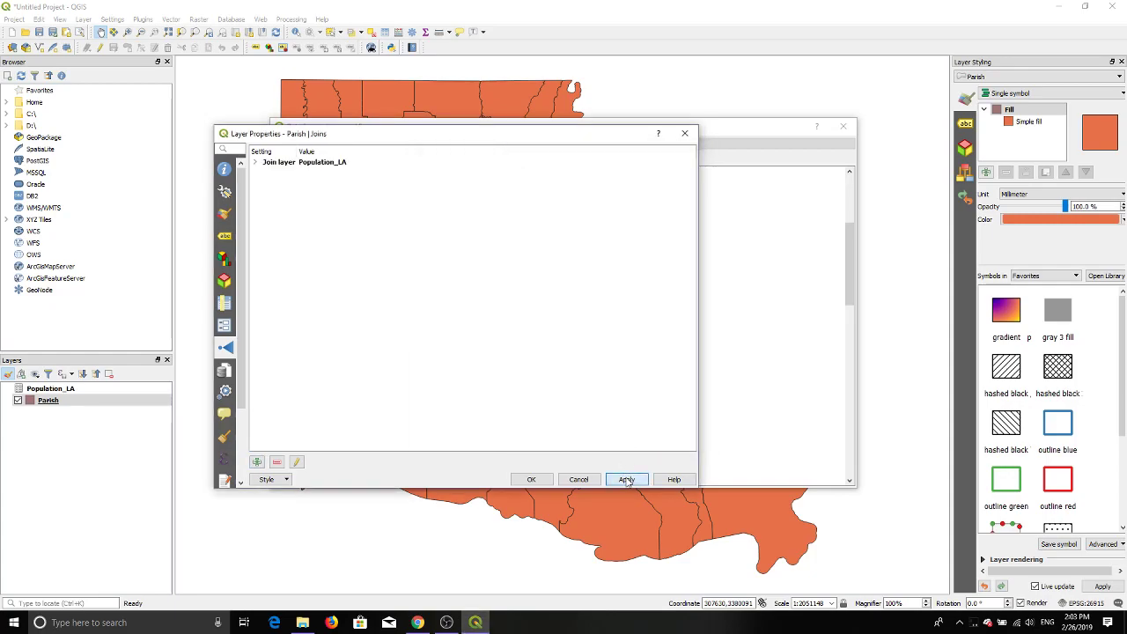
left_click(626, 479)
left_click(531, 480)
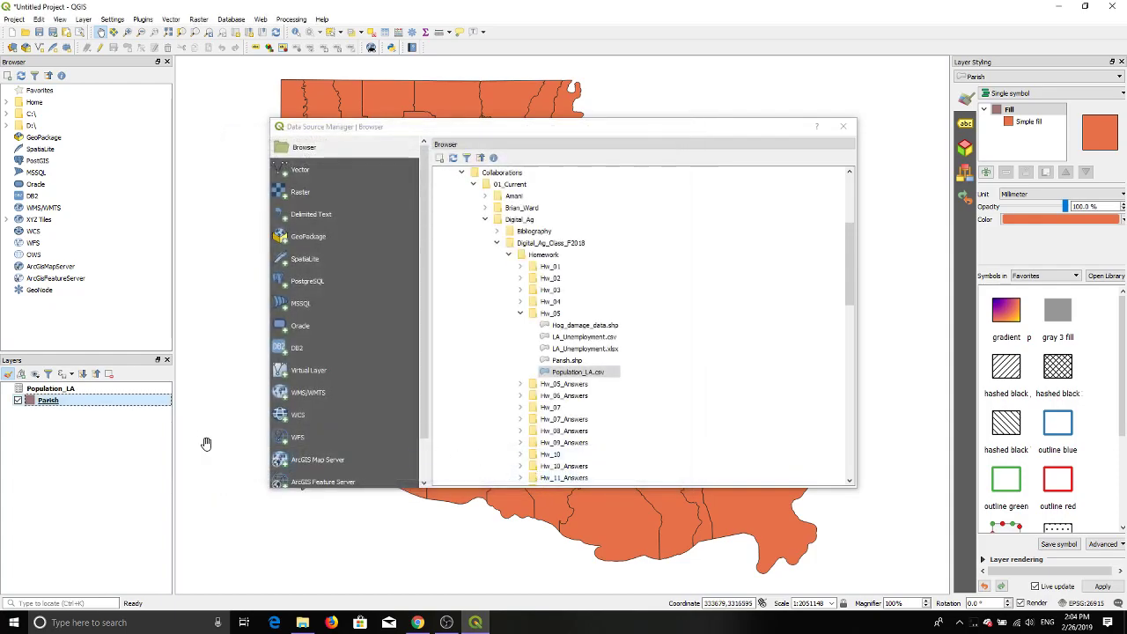
Give the Parish layer pie chart diagrams from Population_LA_WHITE and Population_LA_AFR_AM, apply and accept, and close the Data Source Manager
right_click(63, 401)
left_click(115, 391)
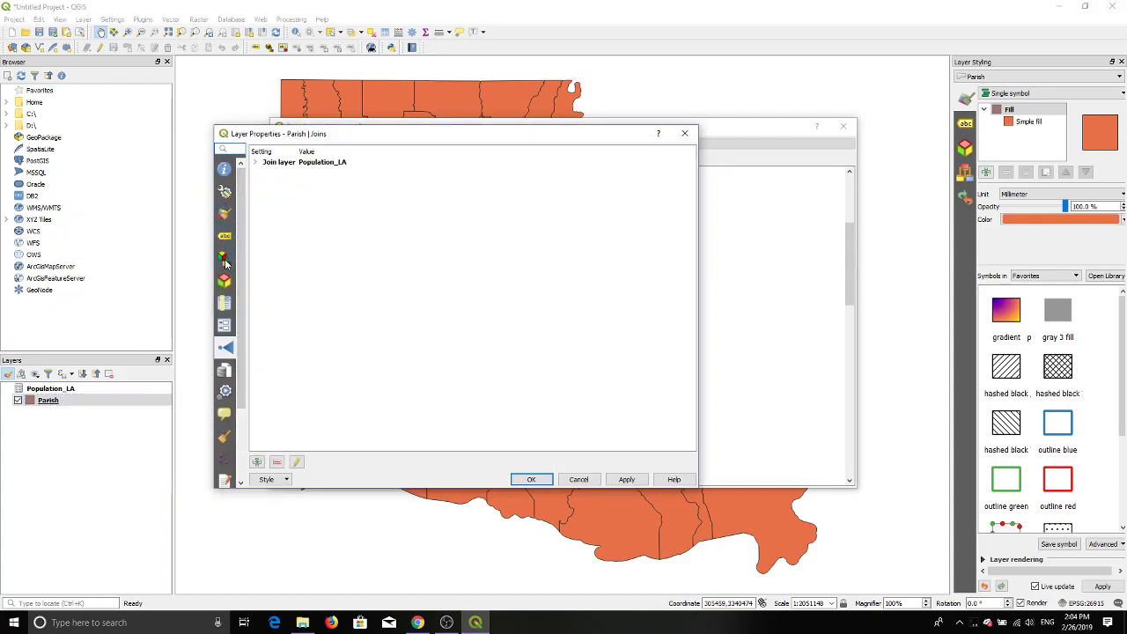
left_click(225, 259)
left_click(291, 153)
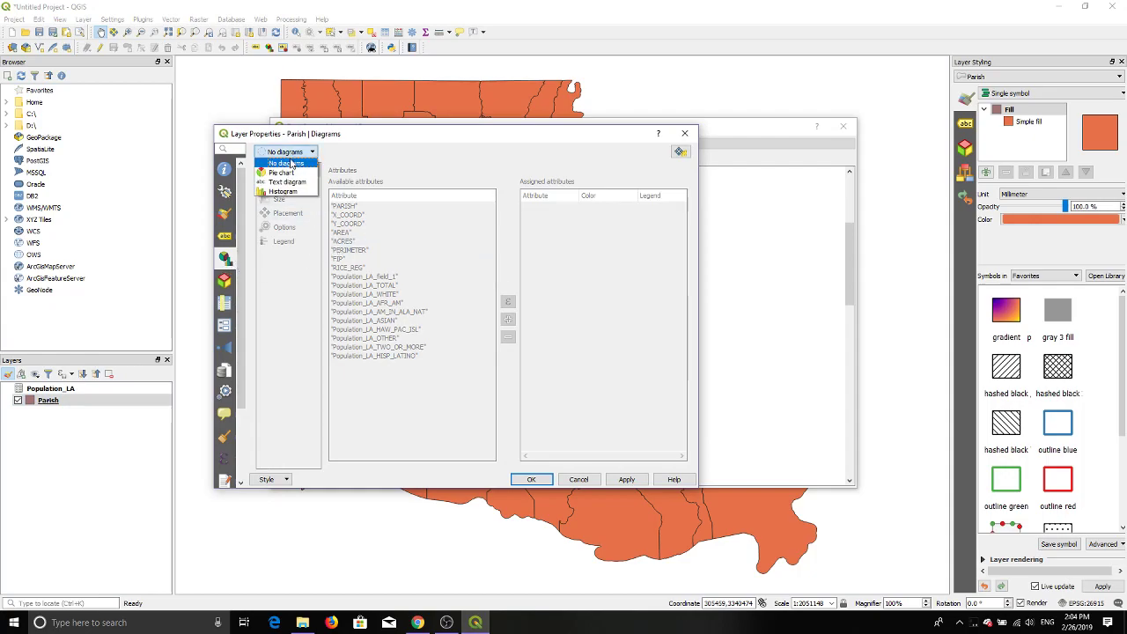
left_click(282, 172)
left_click(373, 295)
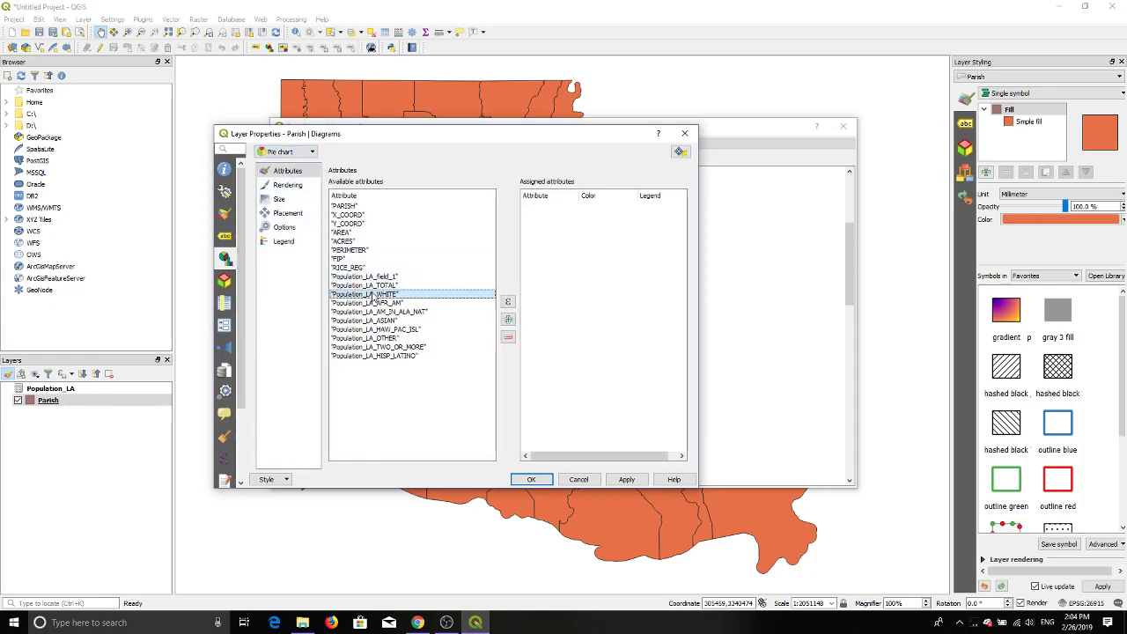
left_click(508, 319)
left_click(454, 303)
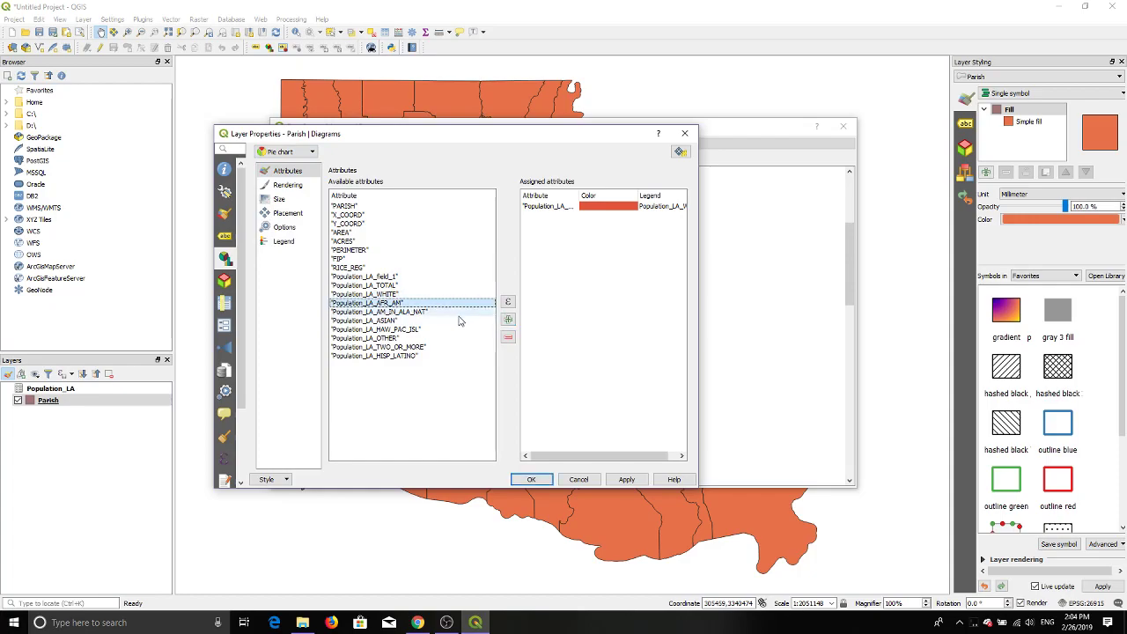
left_click(508, 319)
left_click(627, 480)
left_click(531, 479)
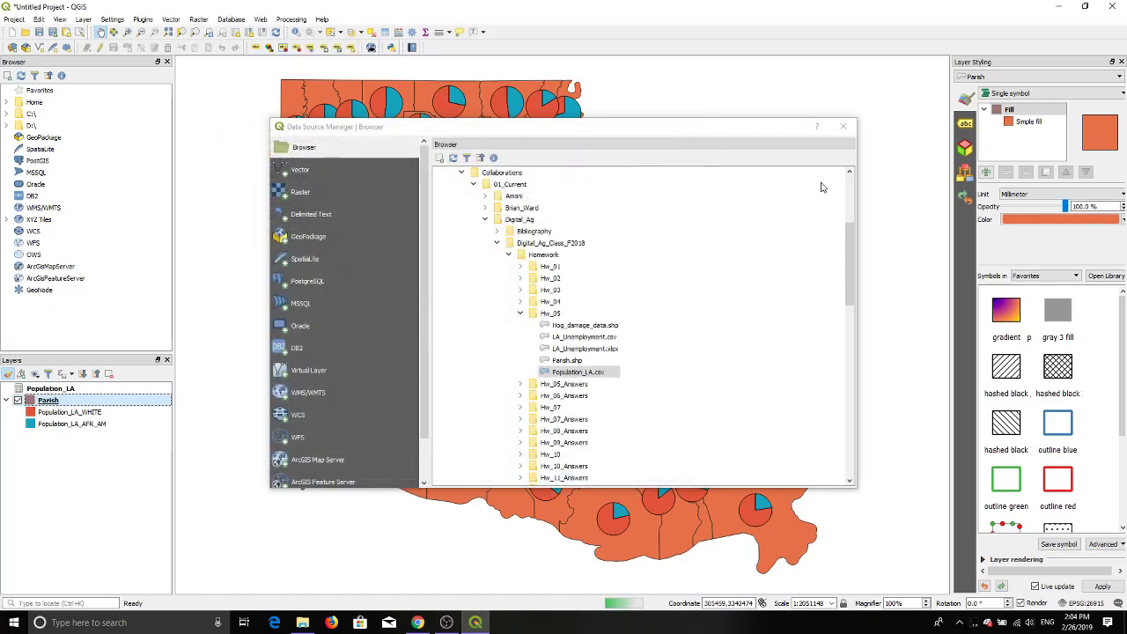
left_click(843, 126)
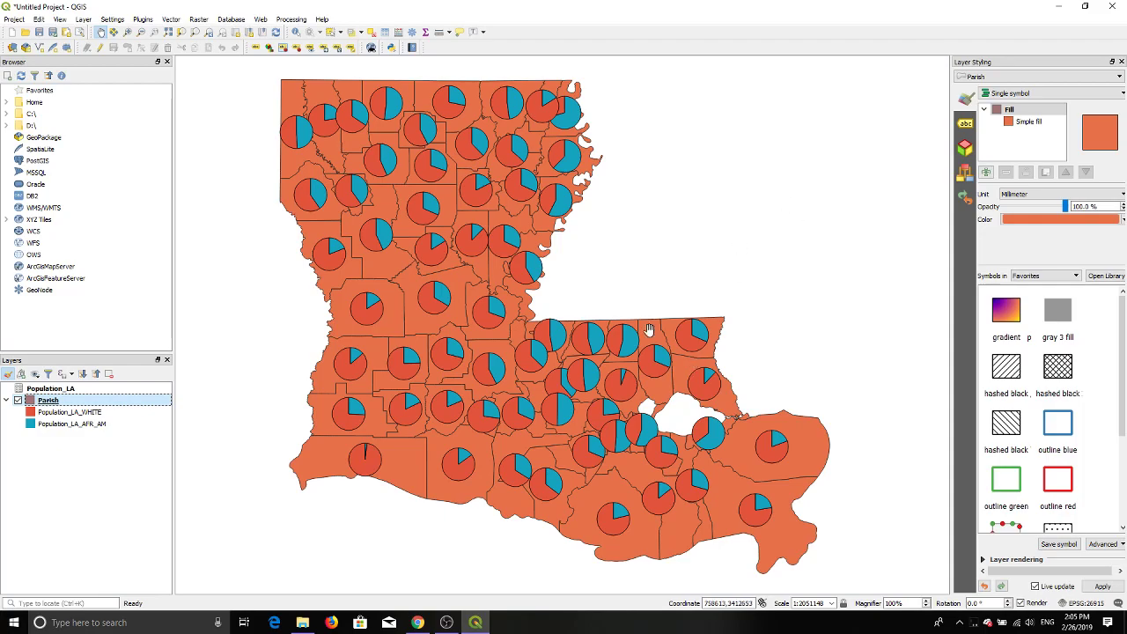
Consult the homework instructions in Chrome, return to QGIS, and set the Parish layer's diagrams to No diagrams, applying and accepting
left_click(429, 625)
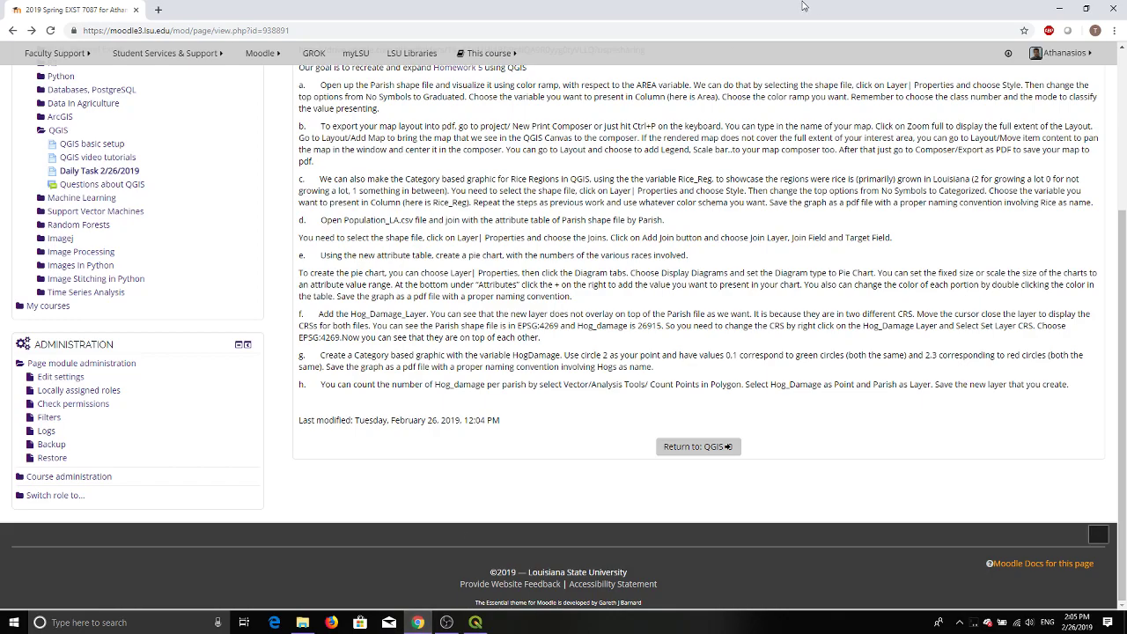
left_click(1060, 9)
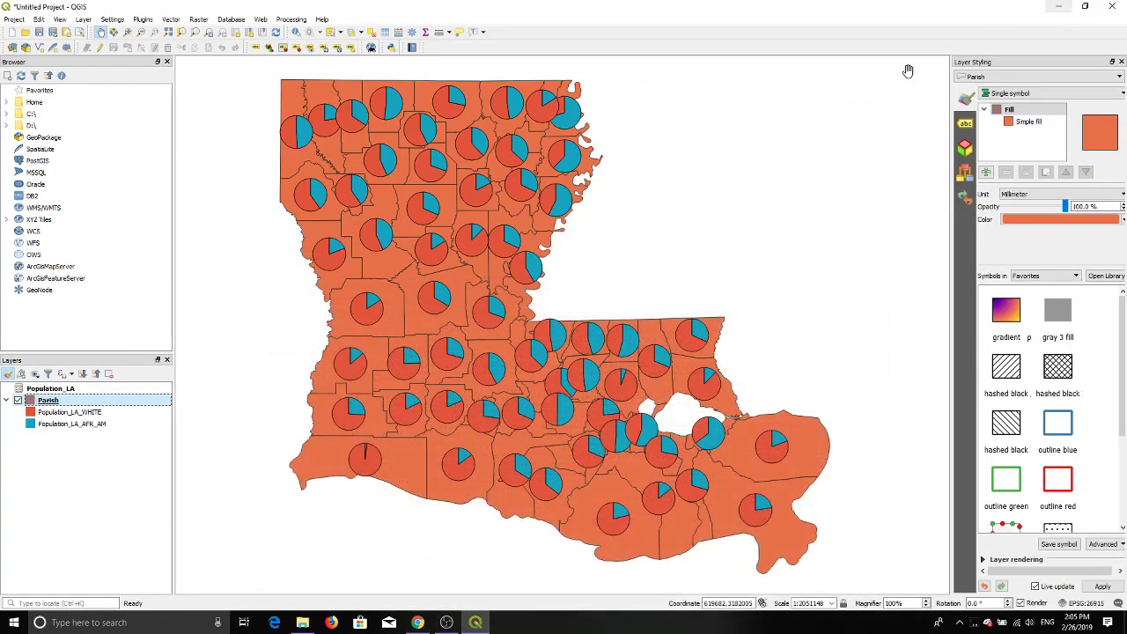
right_click(54, 406)
left_click(78, 396)
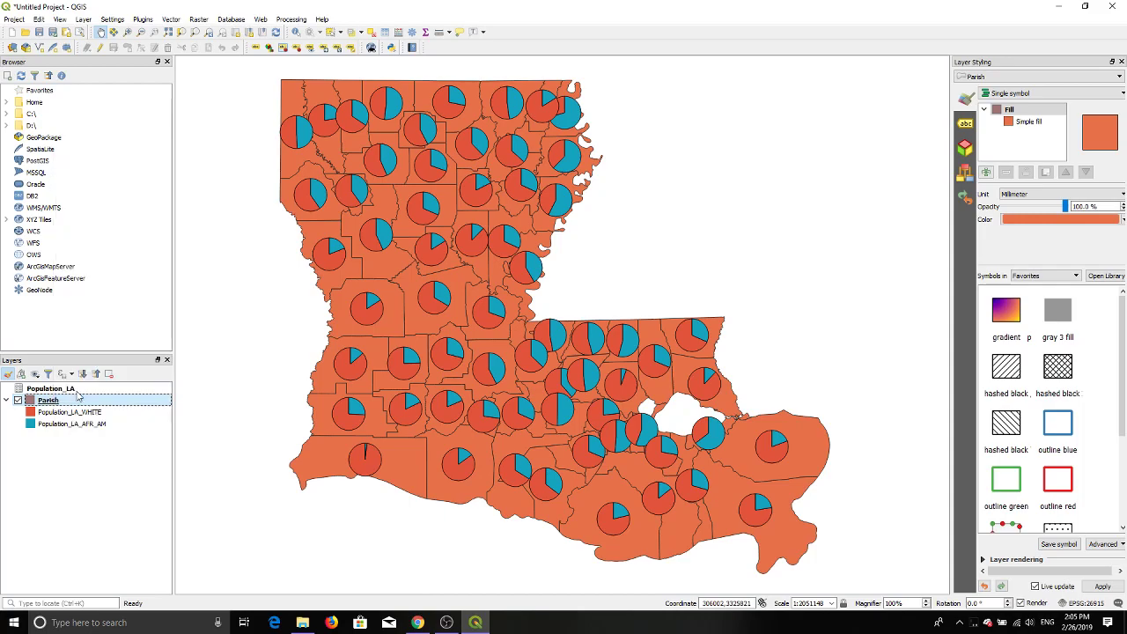
left_click(283, 152)
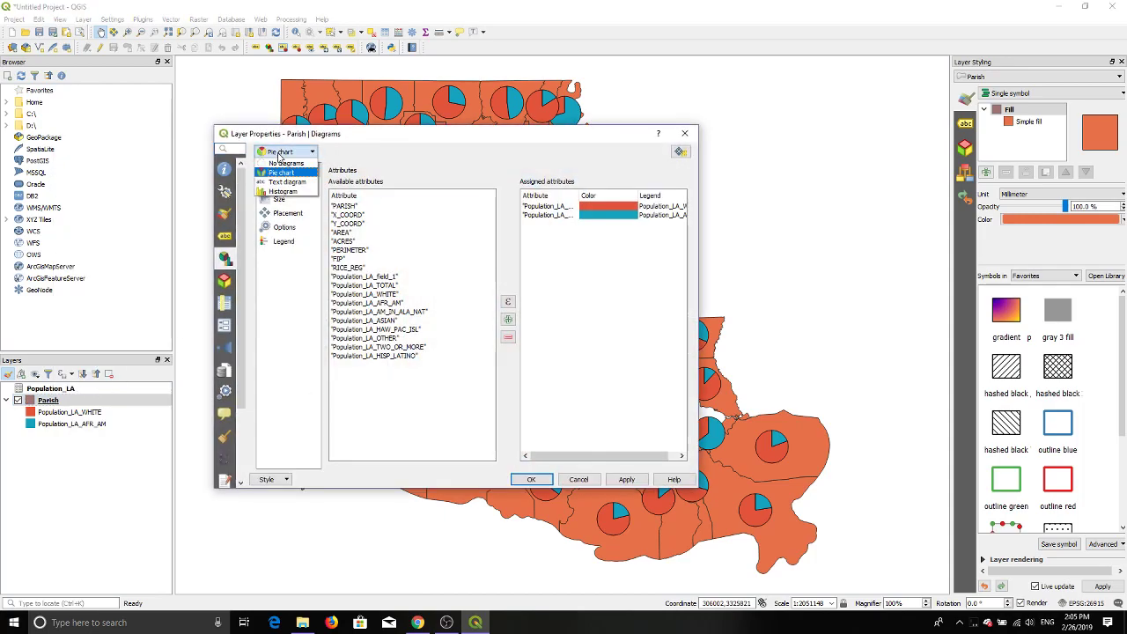
left_click(280, 163)
left_click(626, 479)
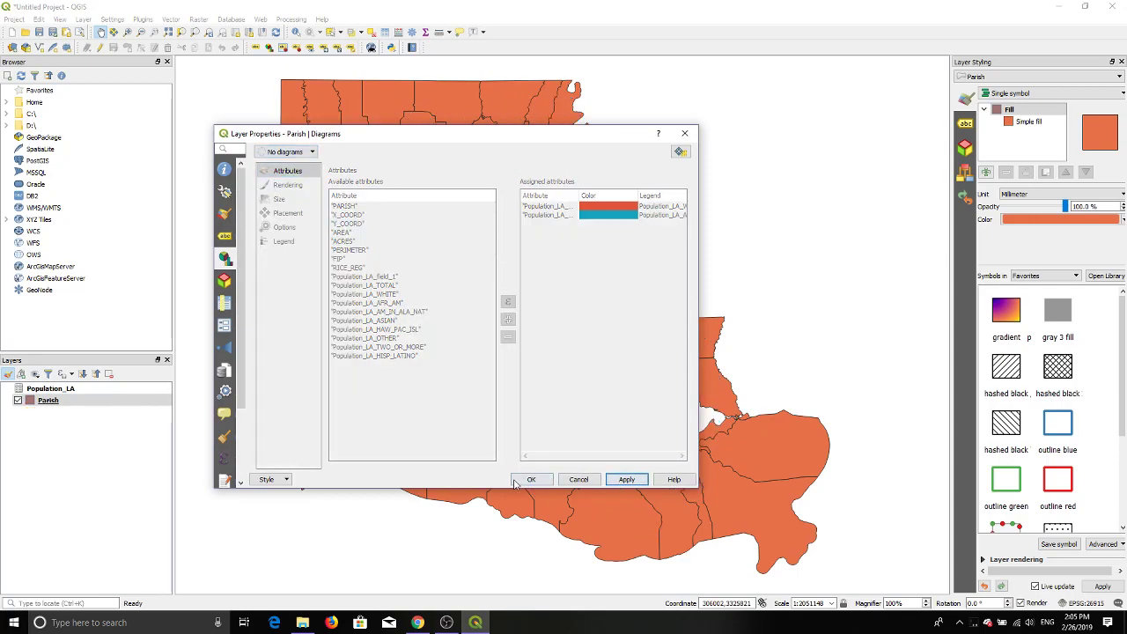
left_click(526, 479)
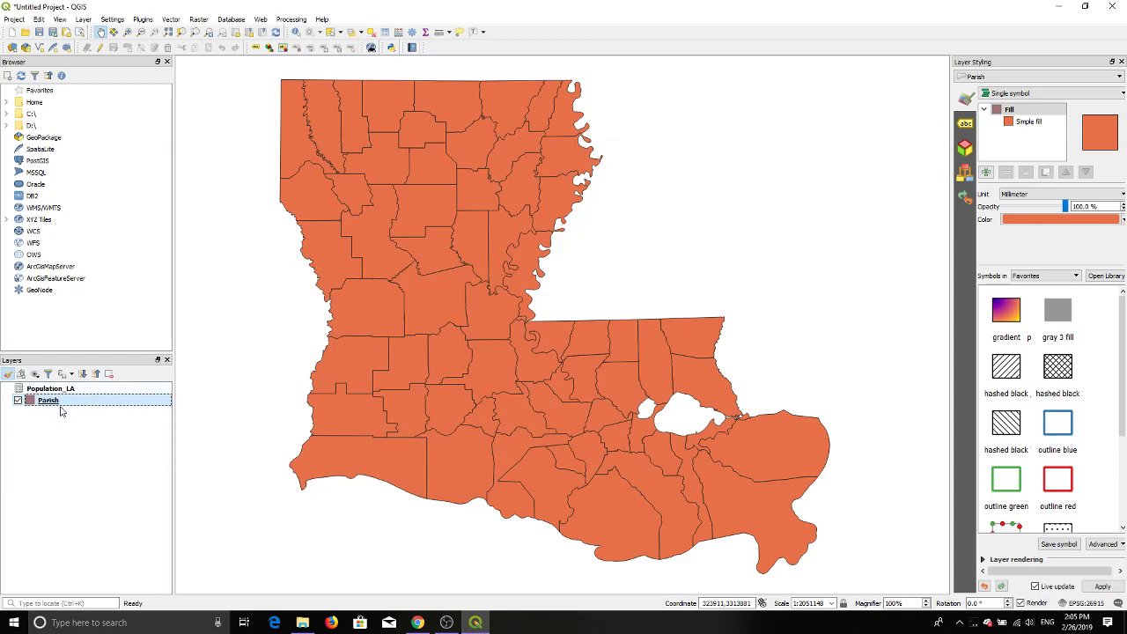
Add Hog_damage_data.shp from the Hw_05 folder to the project and close the Data Source Manager
left_click(84, 20)
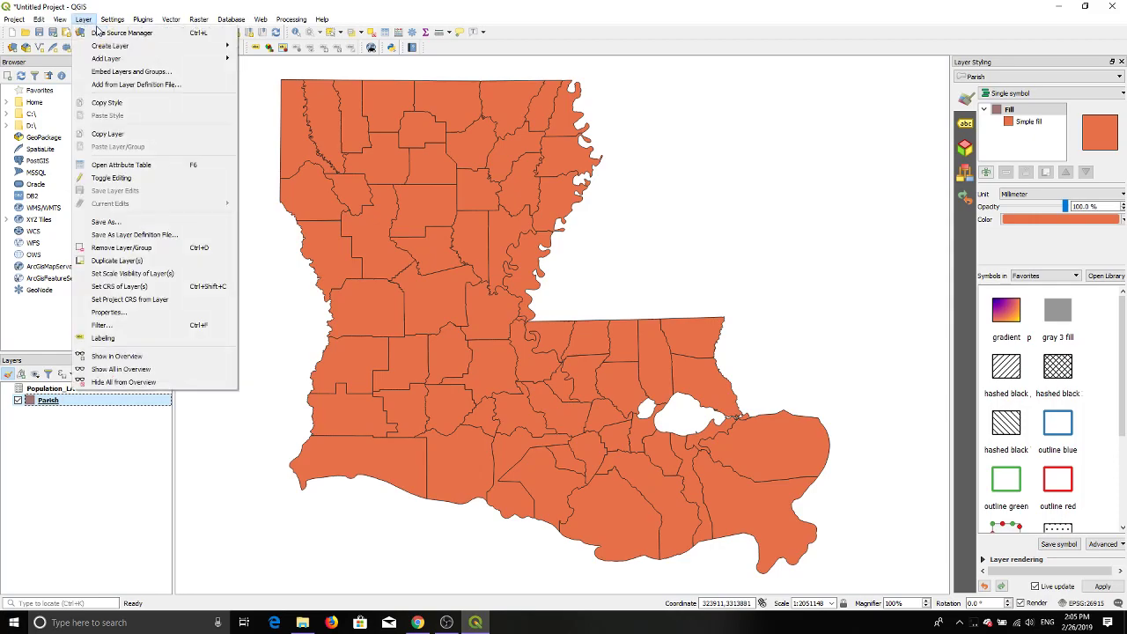
left_click(100, 32)
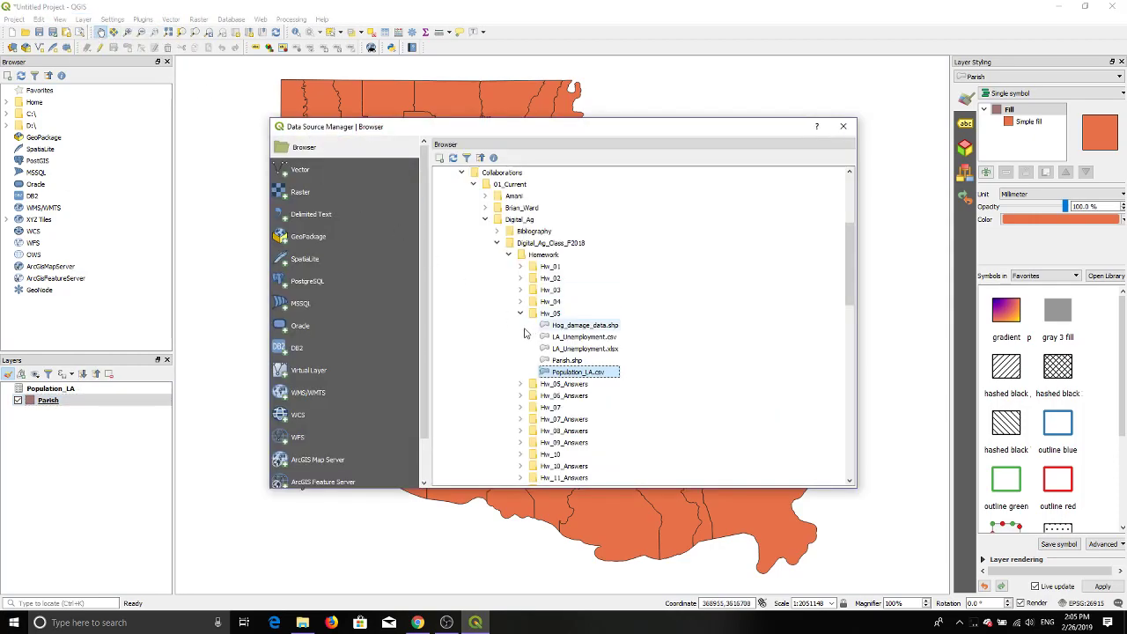
left_click(577, 327)
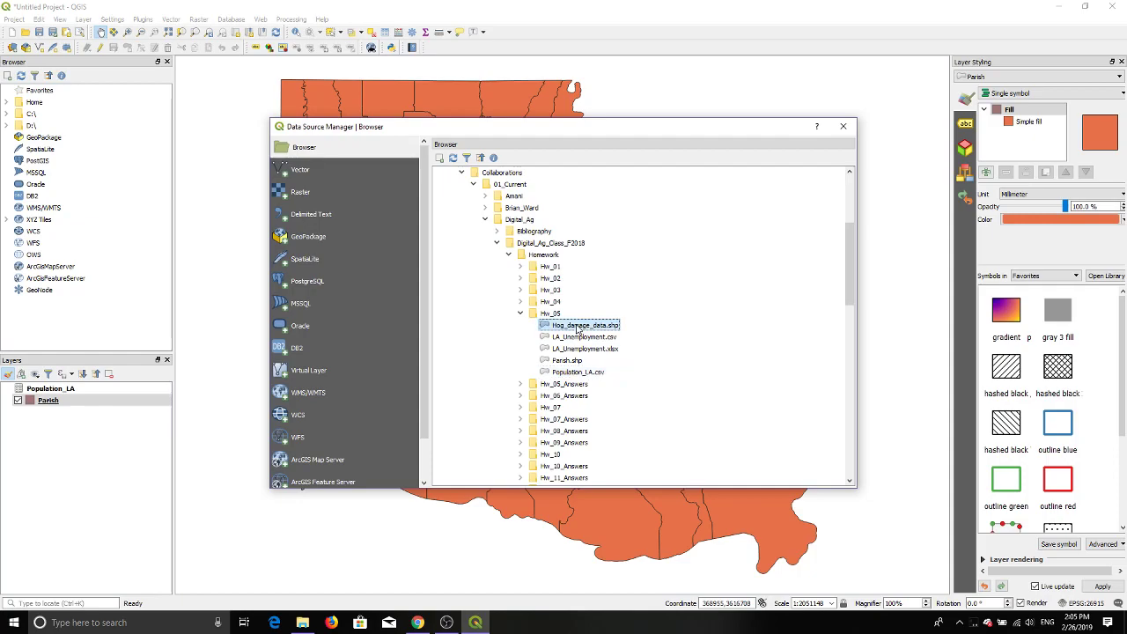
double_click(579, 327)
left_click(843, 126)
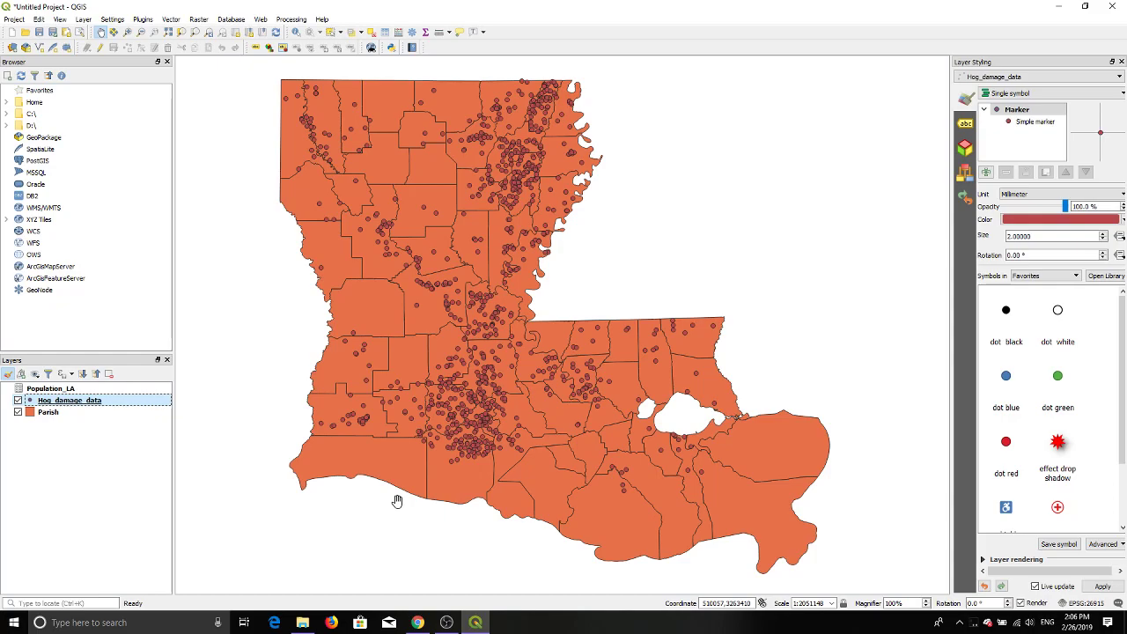
Examine the attribute table of the Hog_damage_data layer, including its HOGDAMAGE column, and close it
left_click(82, 18)
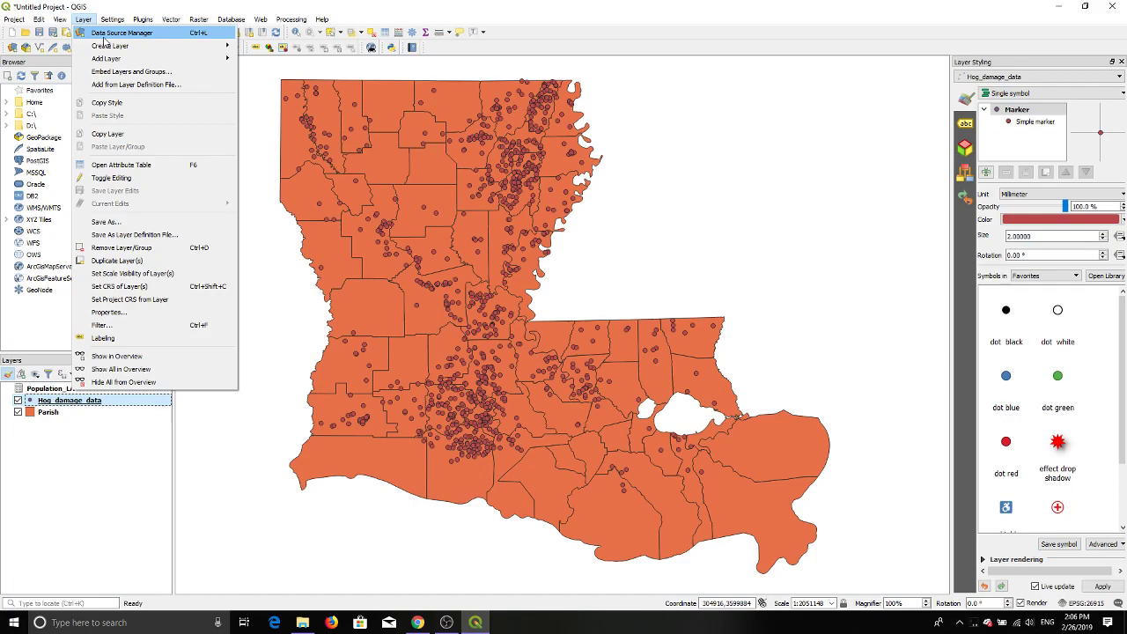
right_click(68, 403)
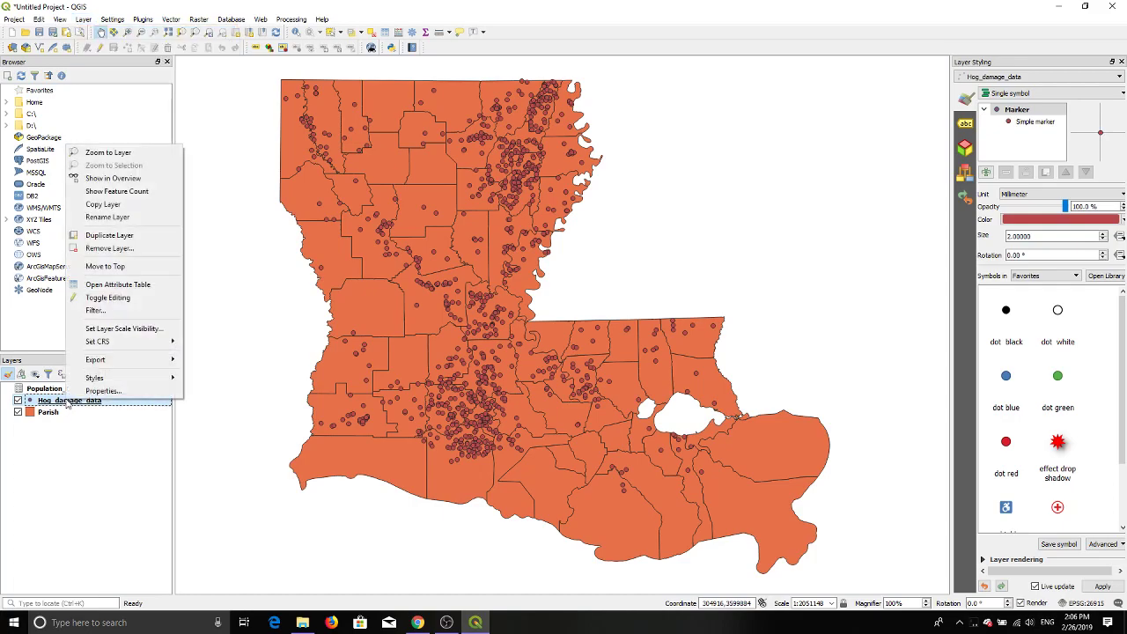
left_click(118, 284)
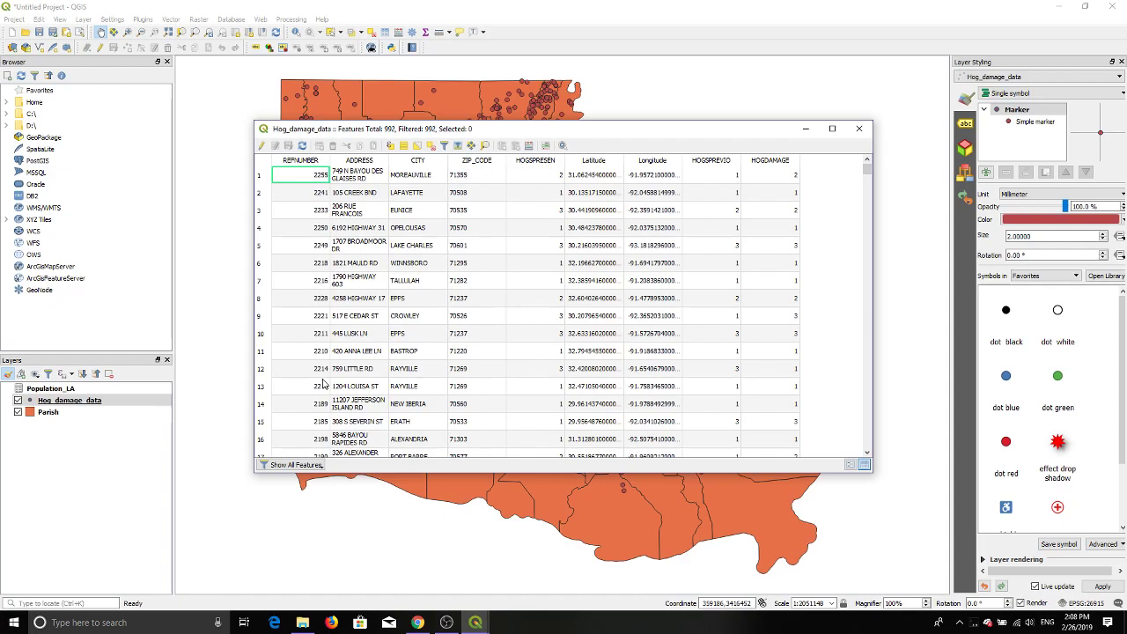
left_click(859, 129)
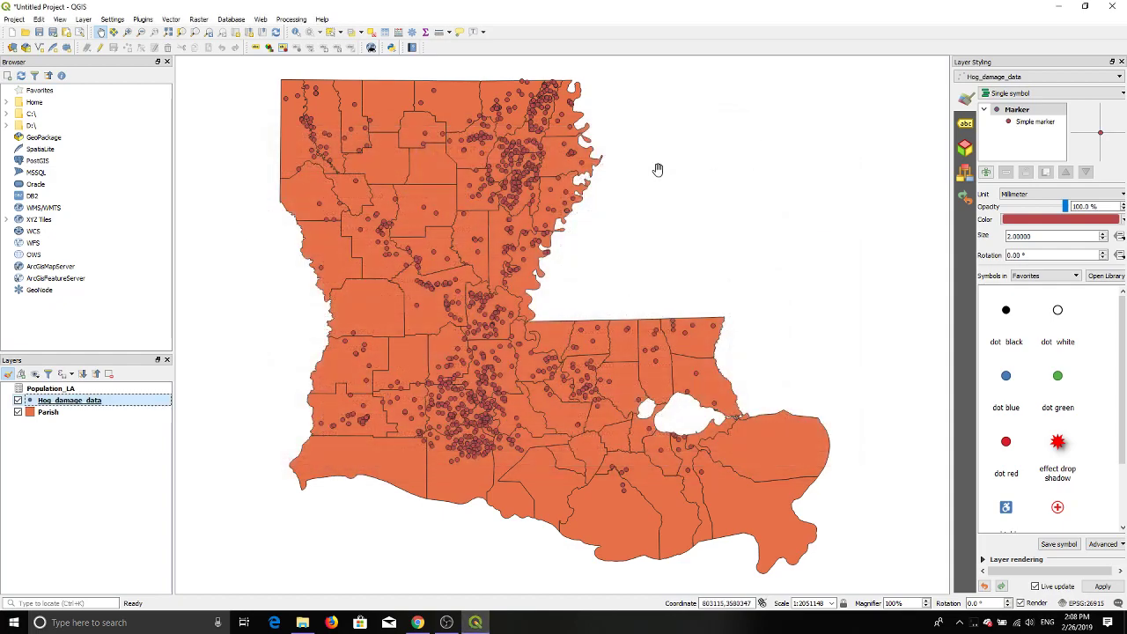
Set the Hog_damage_data symbology to Categorized on the HOGDAMAGE column and classify its values
right_click(67, 405)
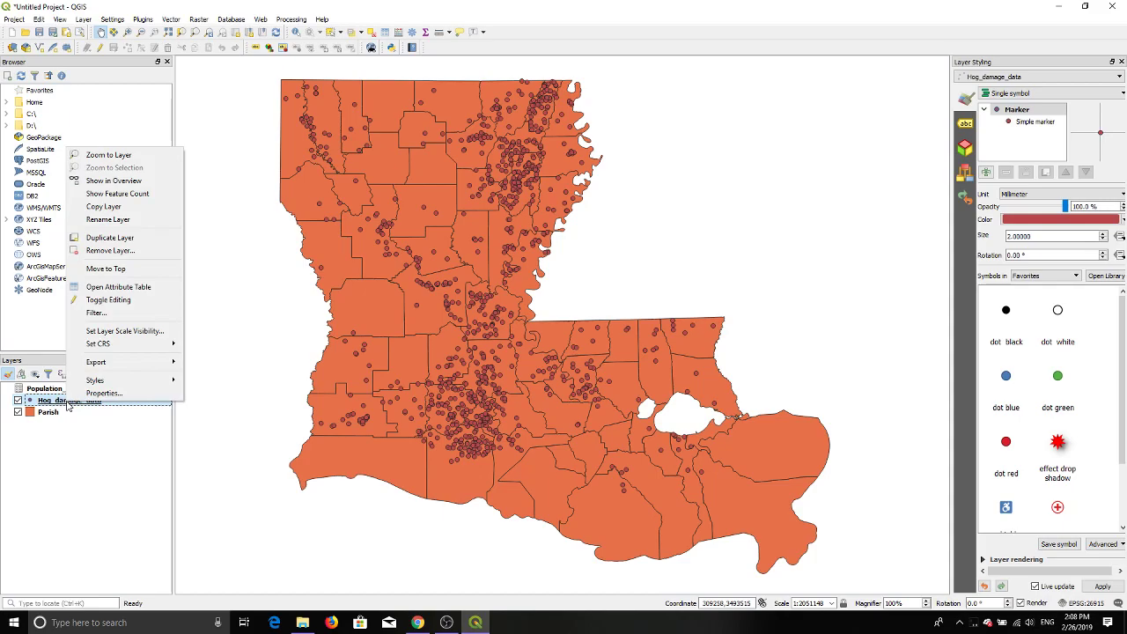
left_click(92, 394)
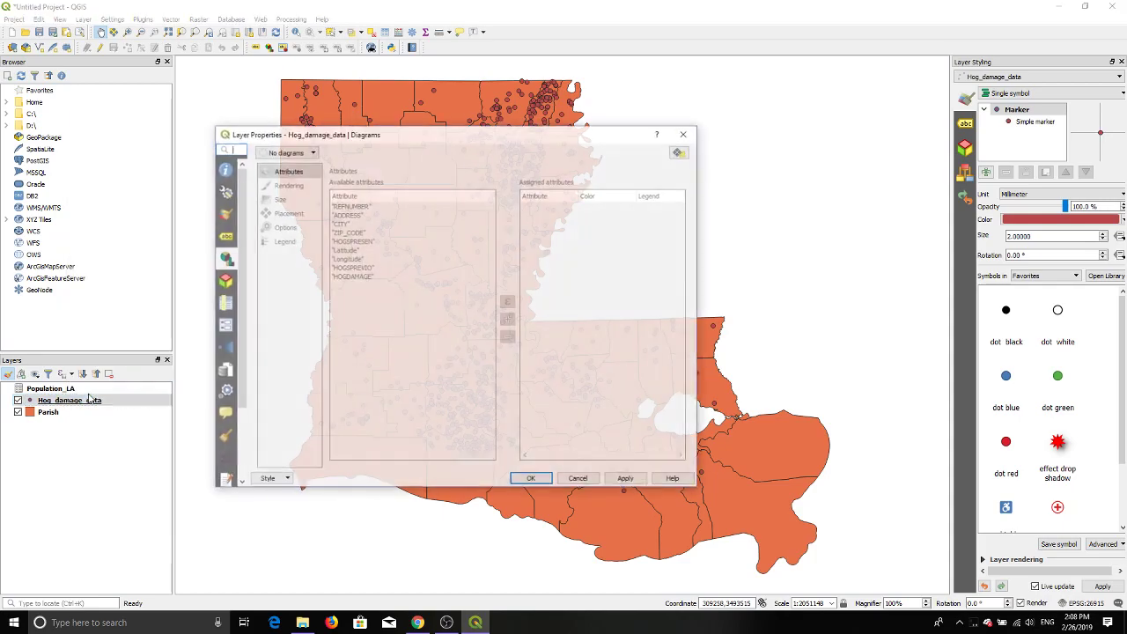
left_click(224, 217)
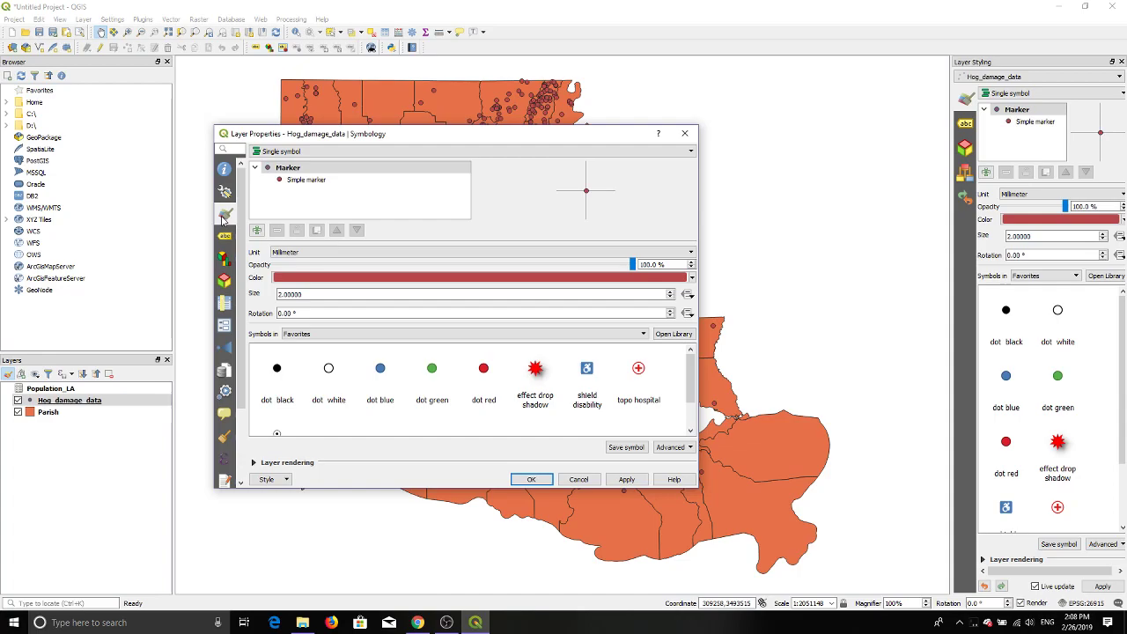
left_click(325, 154)
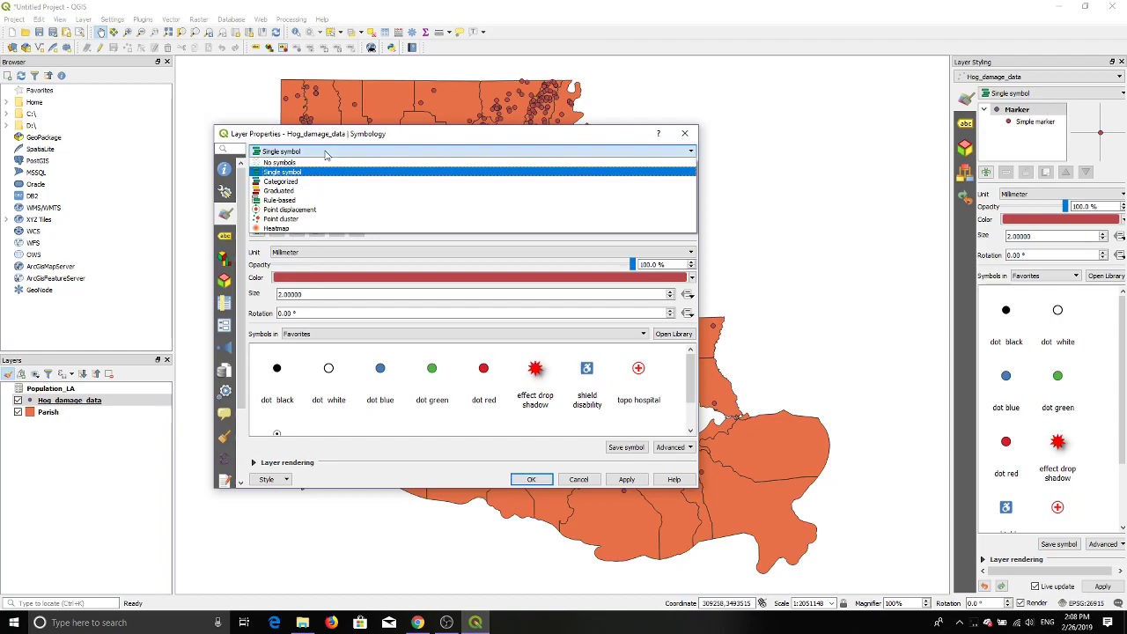
left_click(287, 182)
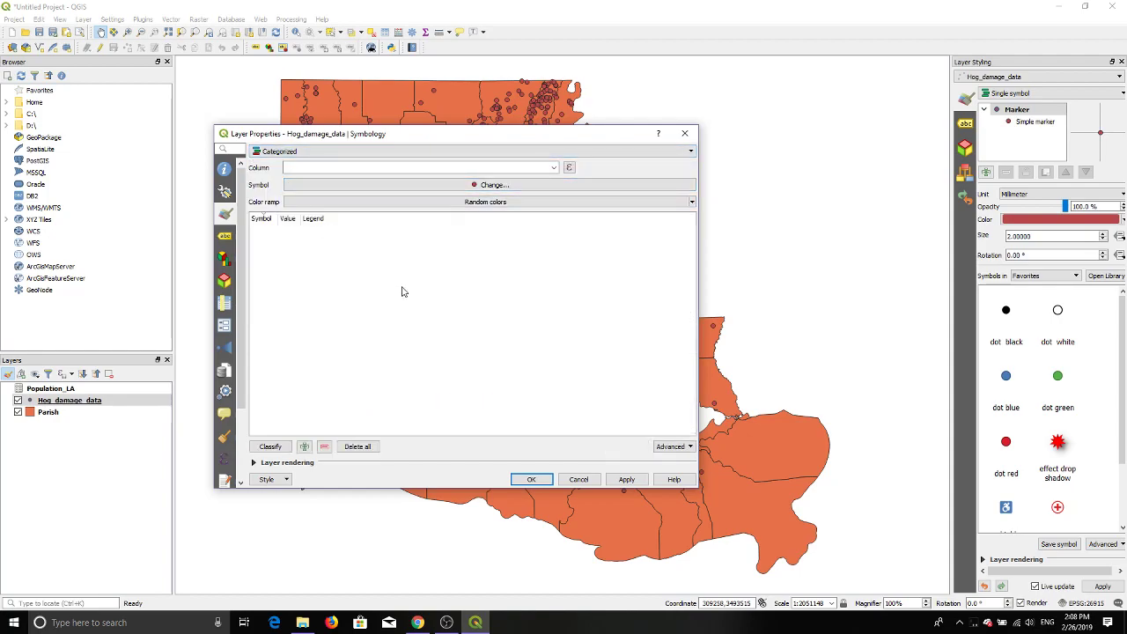
left_click(555, 168)
left_click(325, 255)
left_click(275, 448)
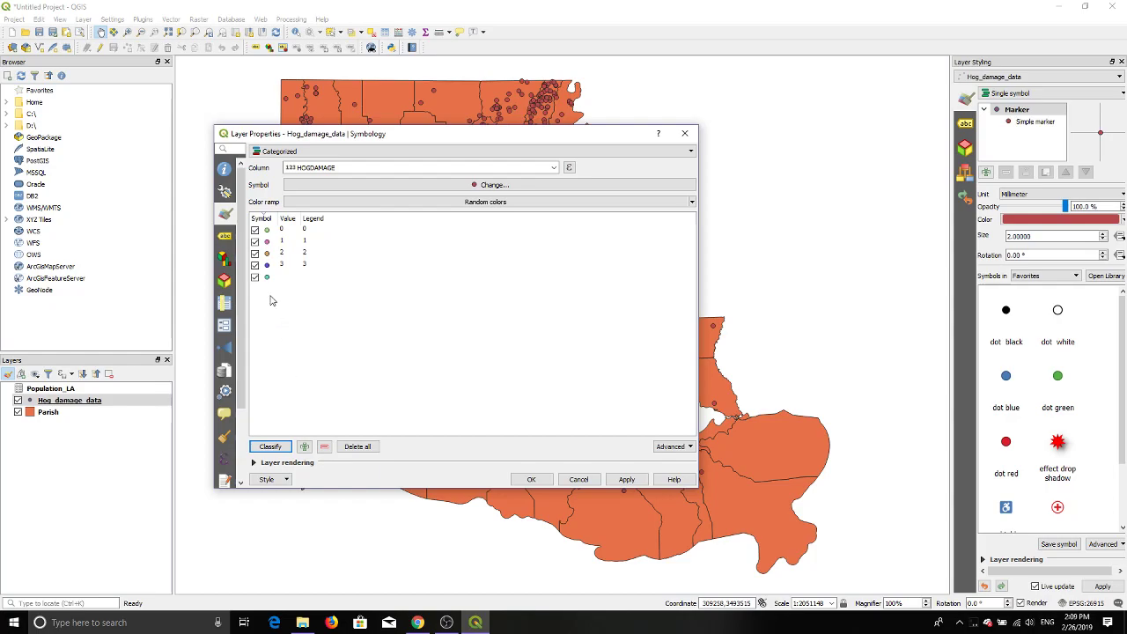
Label the HOGDAMAGE categories in the legend as Lots for 3, Soso for 2, Little for 1 and None for 0
double_click(305, 266)
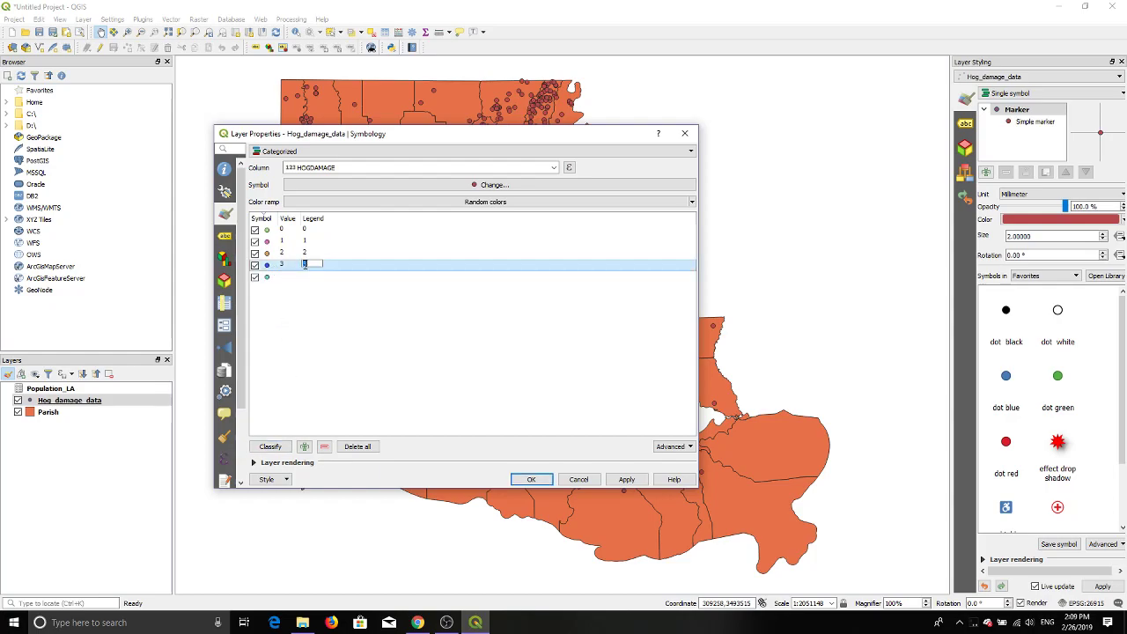
type("Lots")
double_click(309, 254)
type("Some")
key("BackSpace")
key("BackSpace")
key("BackSpace")
key("BackSpace")
type("Some")
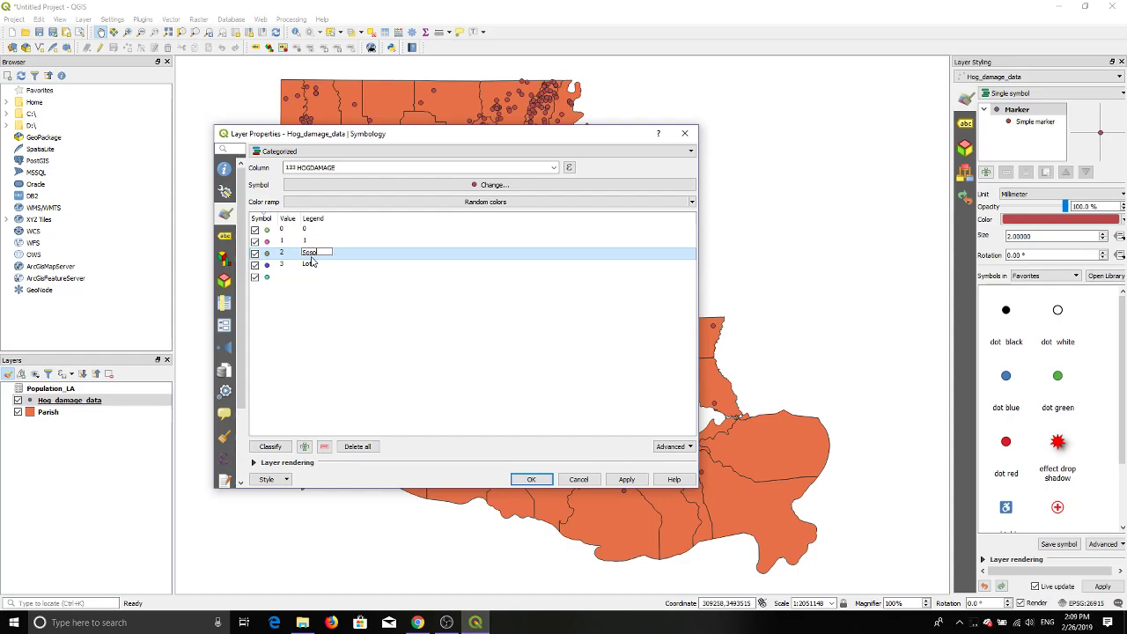
double_click(305, 242)
type("Little")
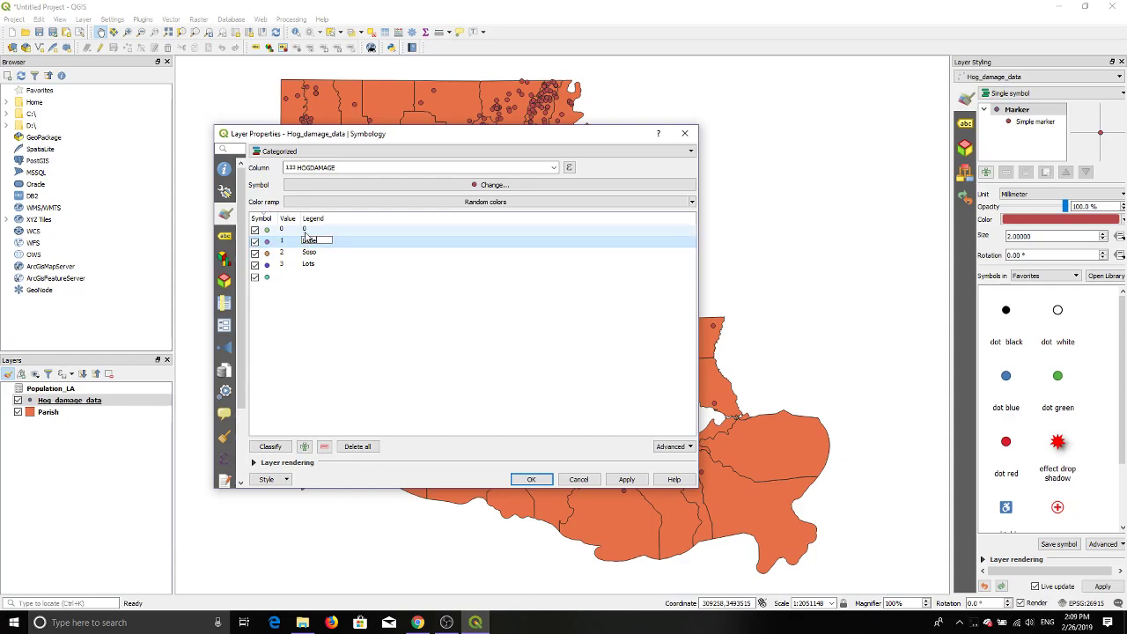
double_click(305, 230)
type("None")
left_click(291, 327)
Change the marker of the Lots category to the effect drop shadow symbol
double_click(268, 265)
left_click(301, 356)
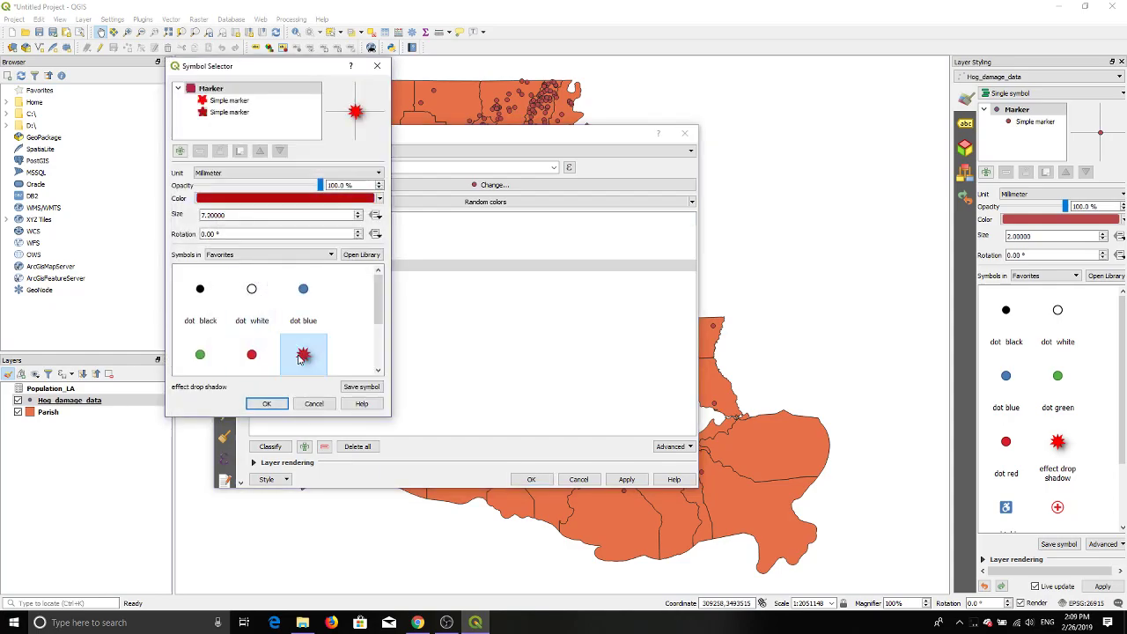
left_click(268, 404)
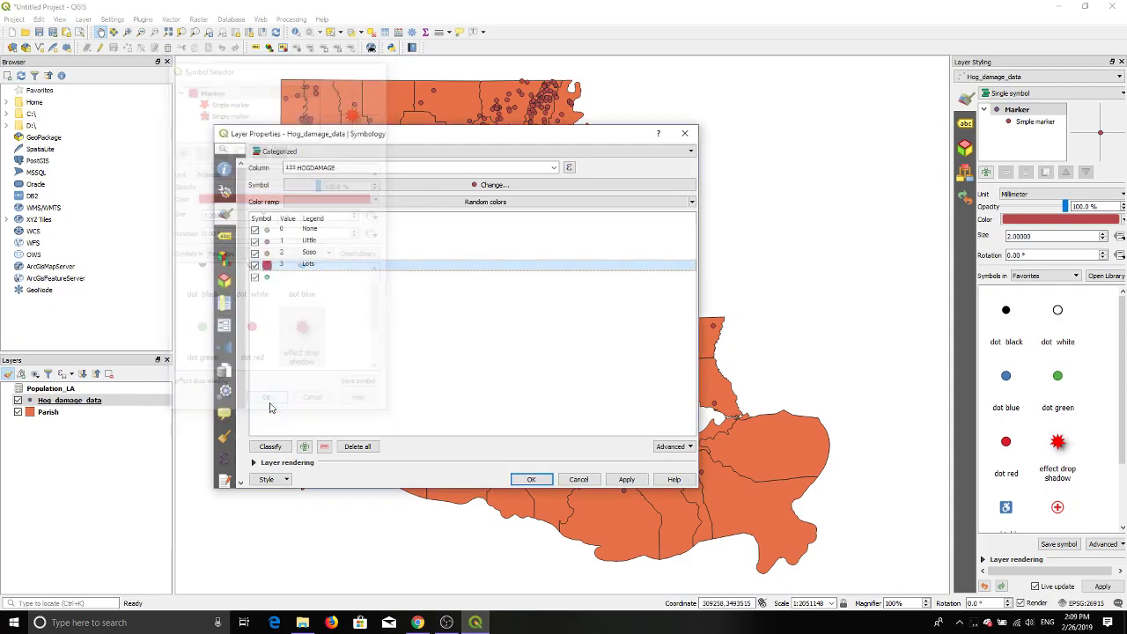
Change the marker of the Soso category to the dot red symbol and recolor it orange
double_click(268, 253)
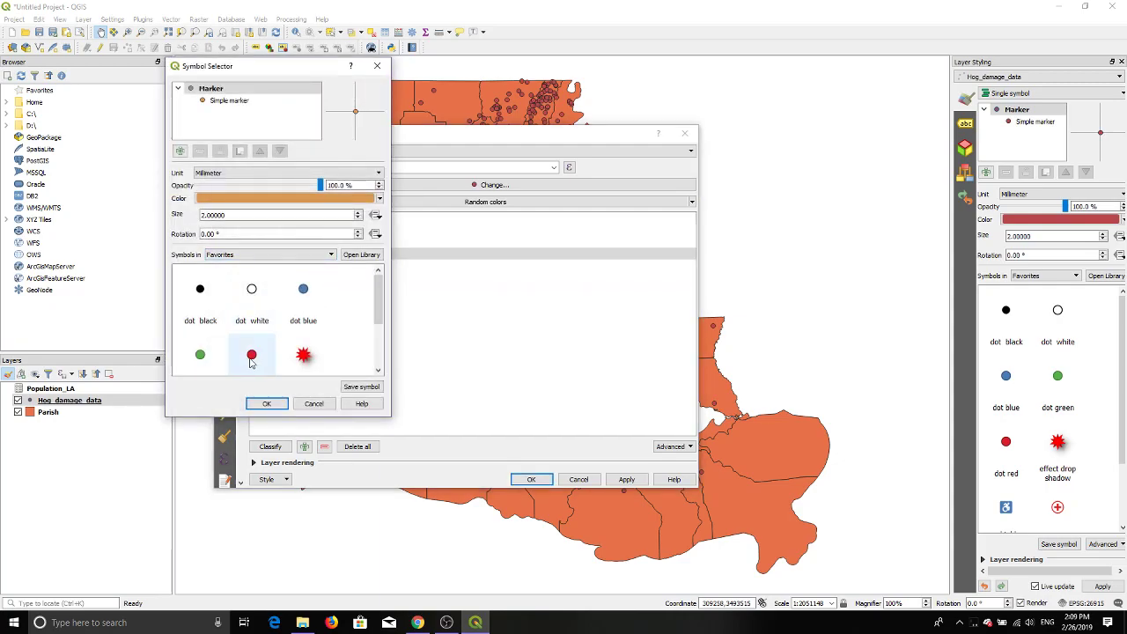
scroll(252, 361, "down", 2)
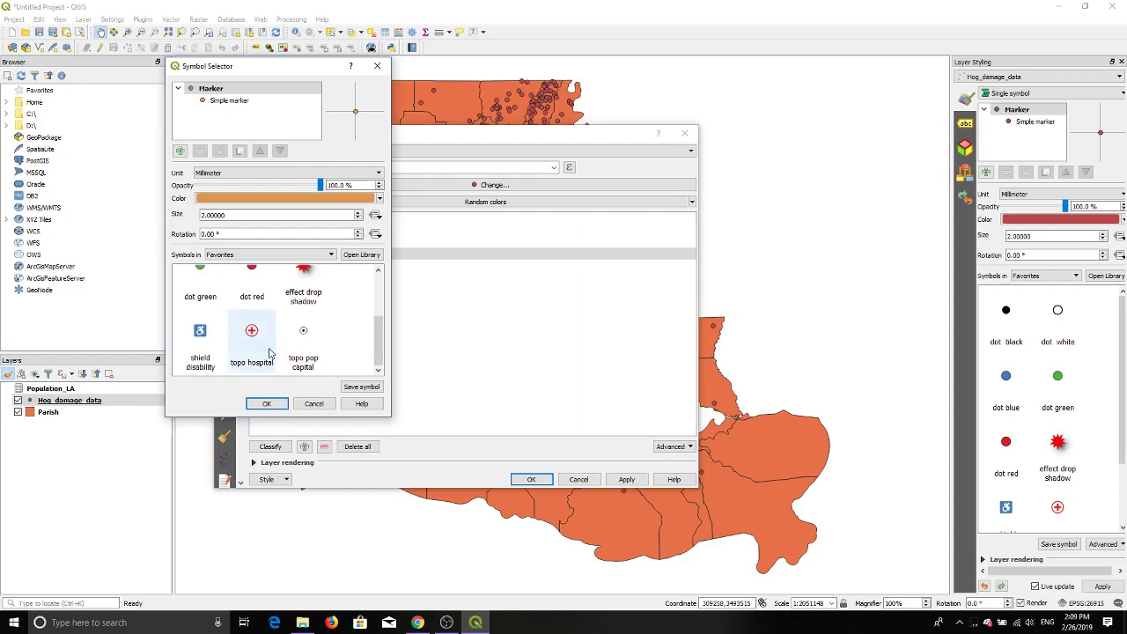
scroll(259, 355, "up", 3)
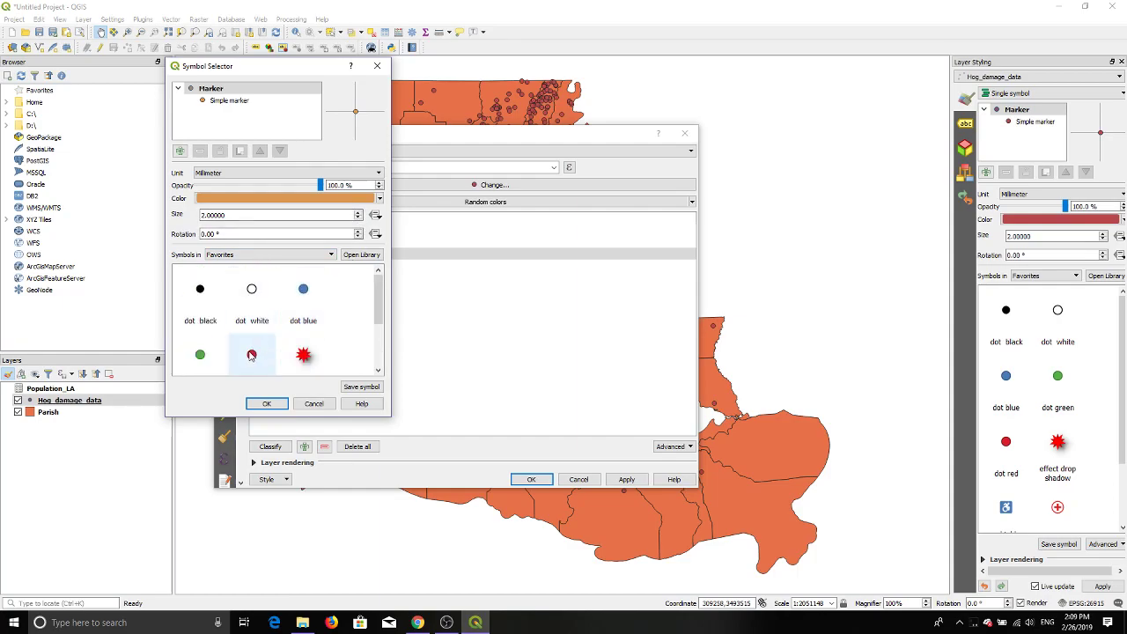
left_click(251, 355)
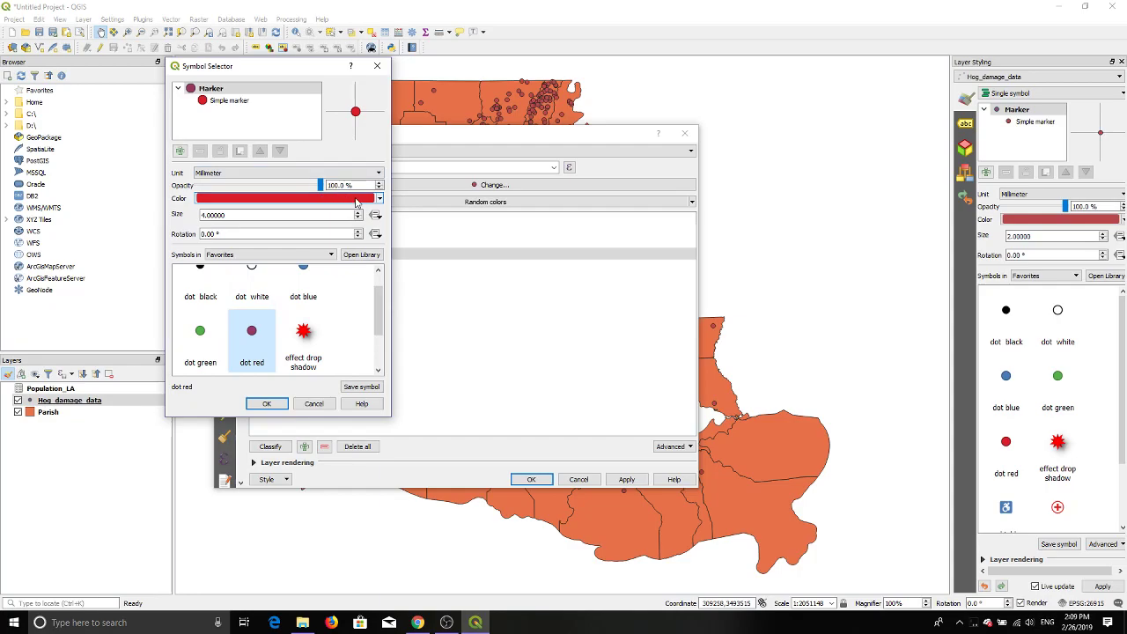
left_click(358, 202)
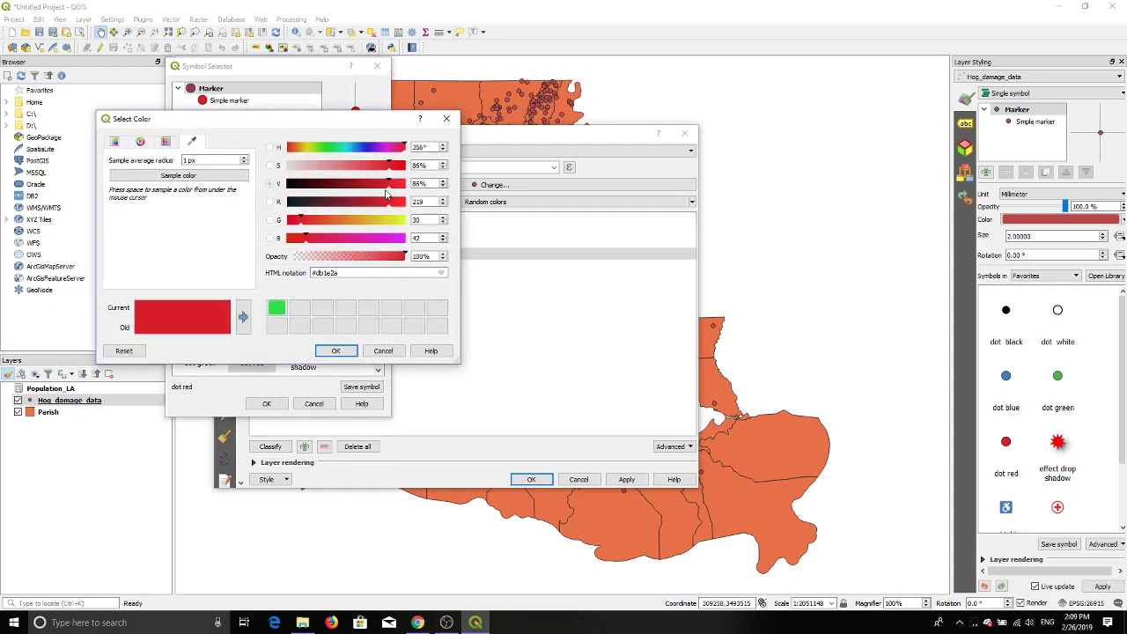
left_click(297, 147)
left_click(335, 350)
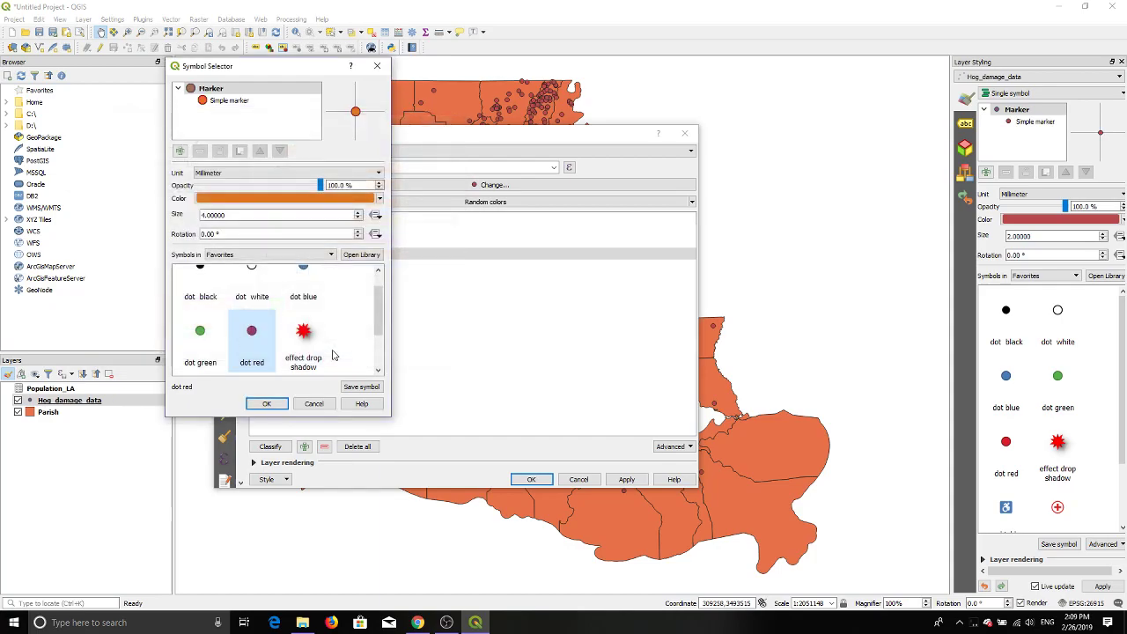
left_click(266, 404)
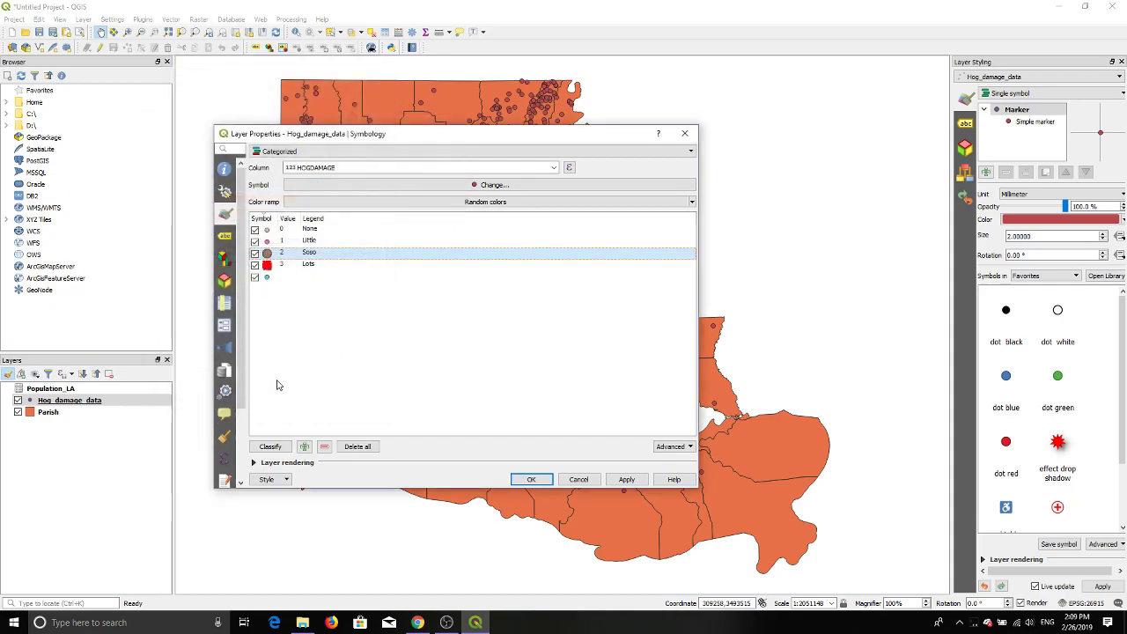
Change the marker of the Little category to the dot green symbol
double_click(267, 241)
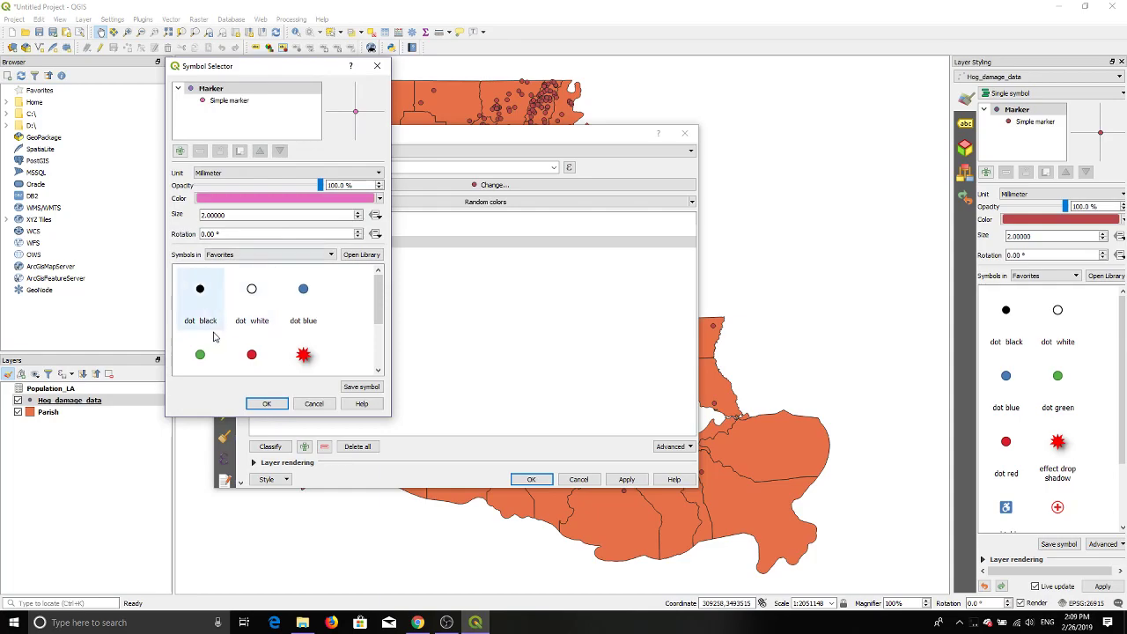
left_click(200, 355)
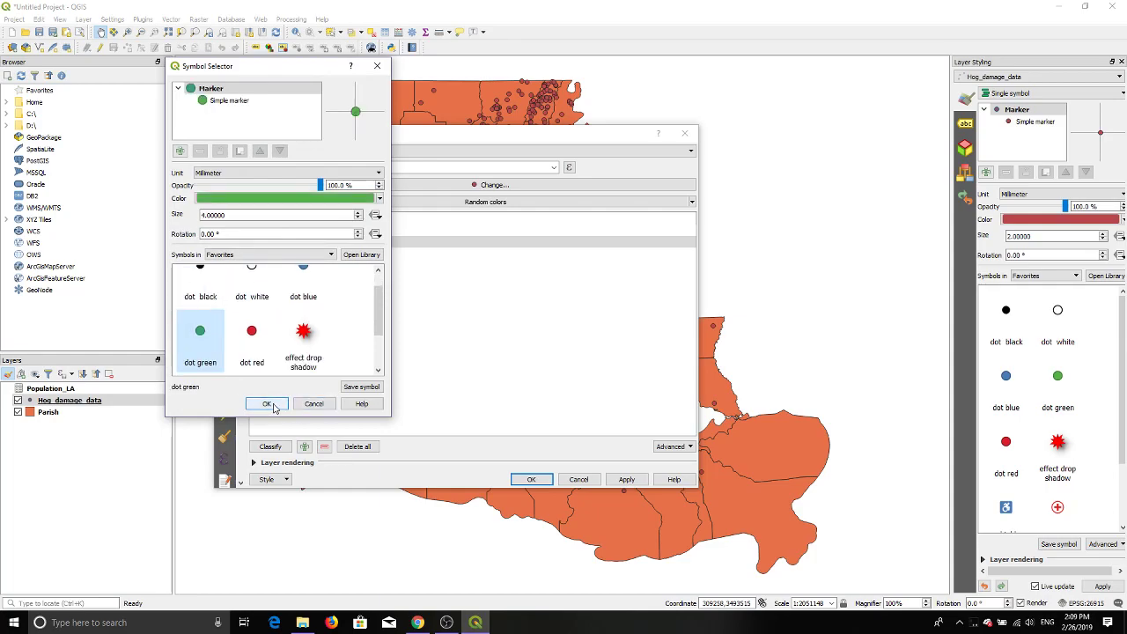
left_click(269, 404)
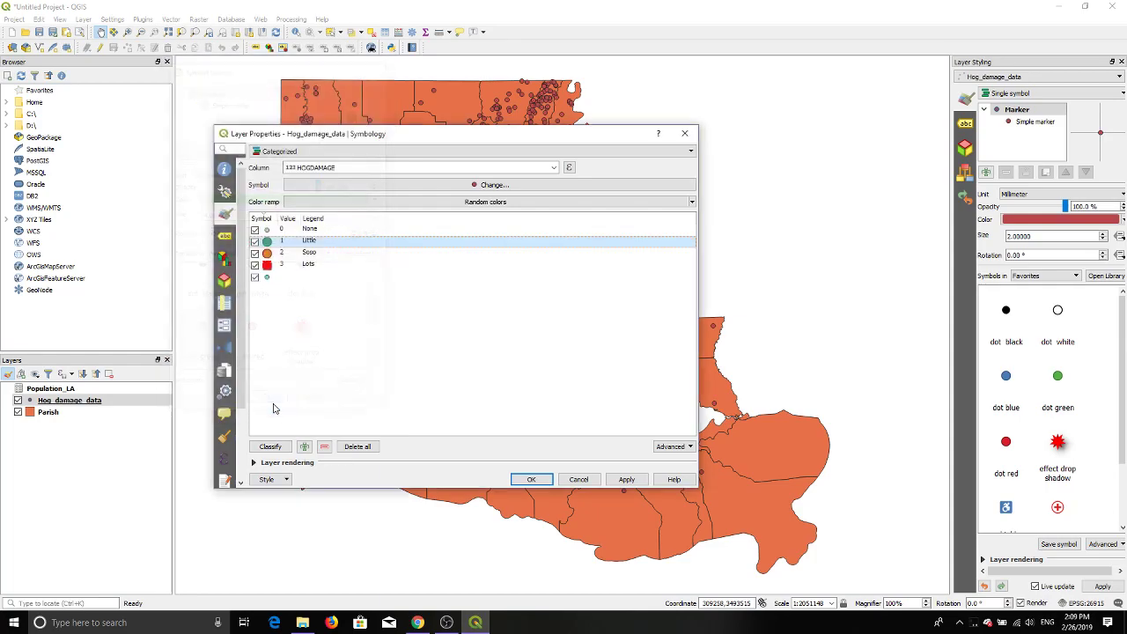
Change the None category's marker to dot green recolored gray, and apply the categorized symbology to the layer
double_click(268, 231)
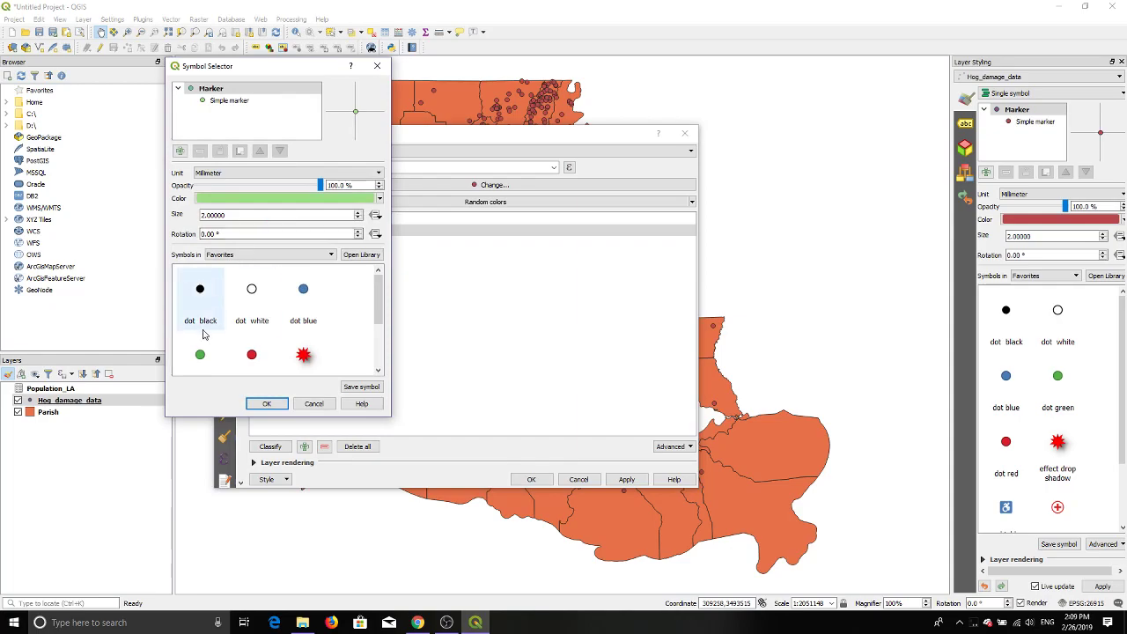
left_click(200, 357)
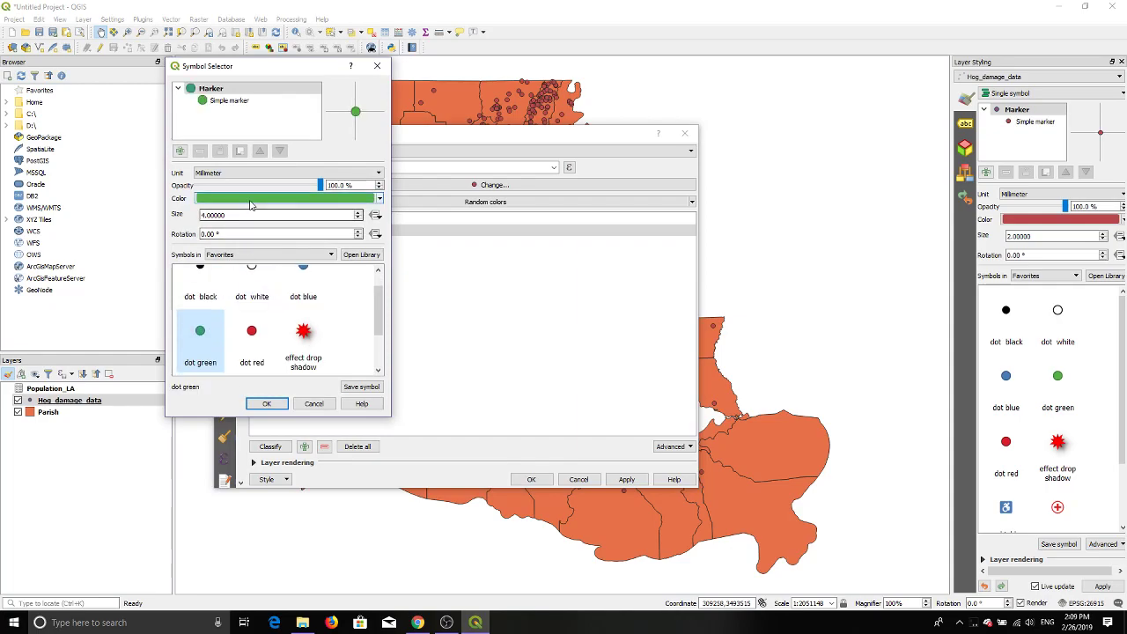
left_click(250, 199)
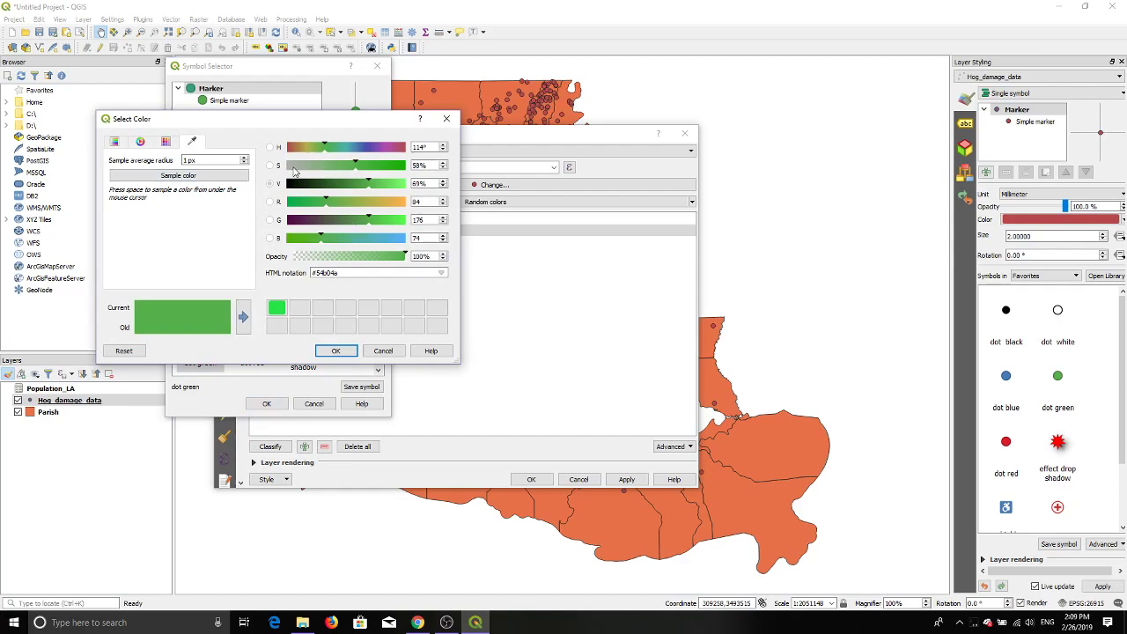
left_click(296, 172)
left_click(333, 353)
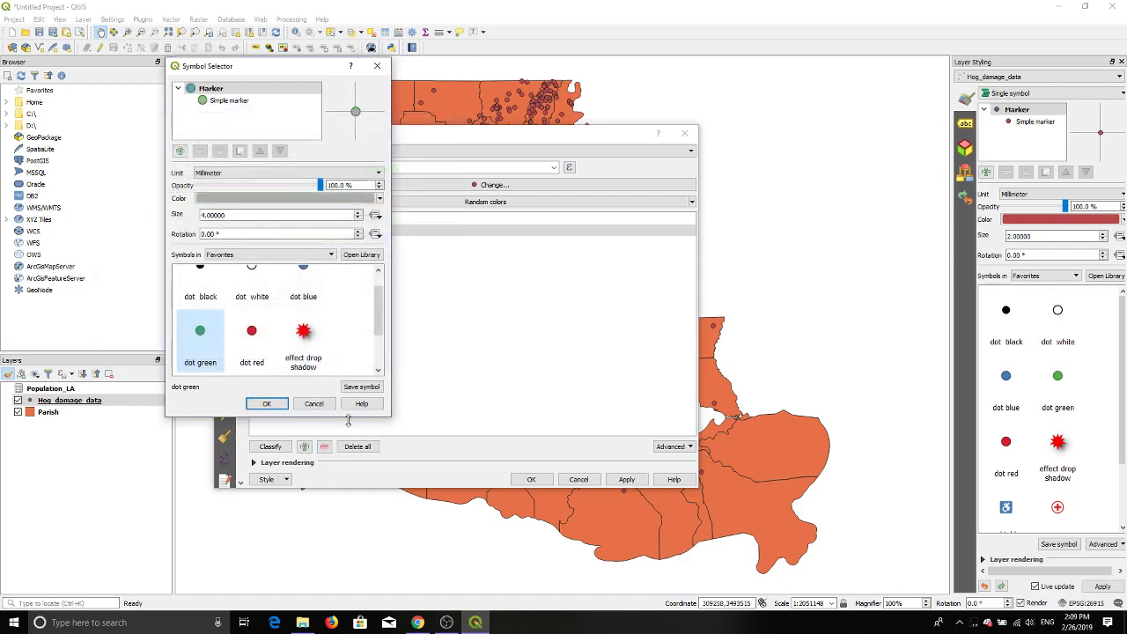
left_click(255, 403)
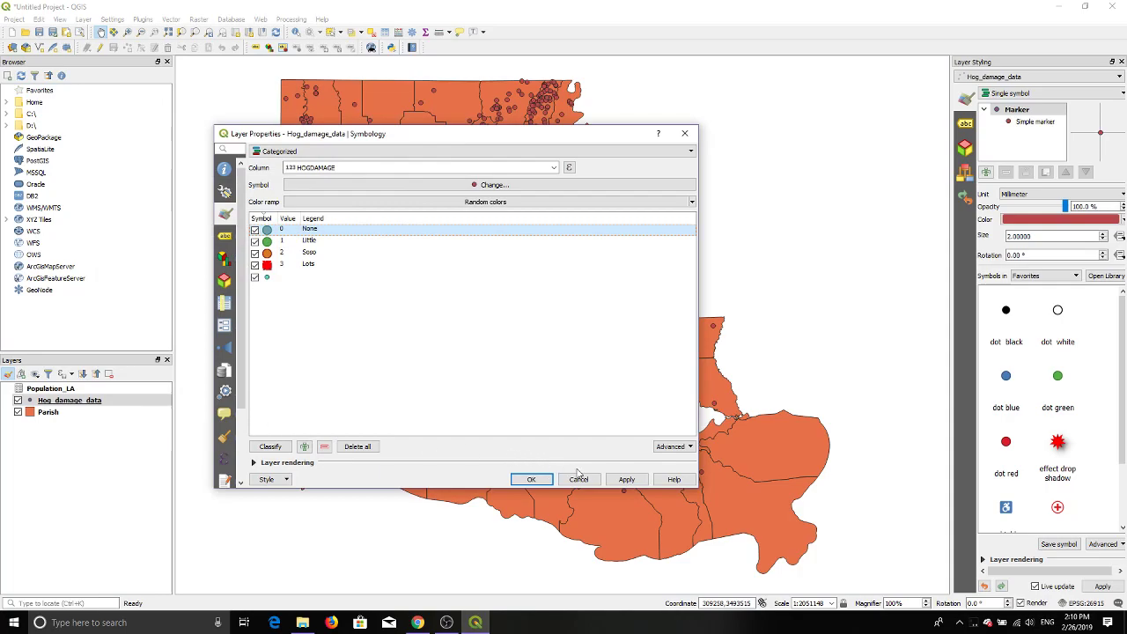
left_click(626, 482)
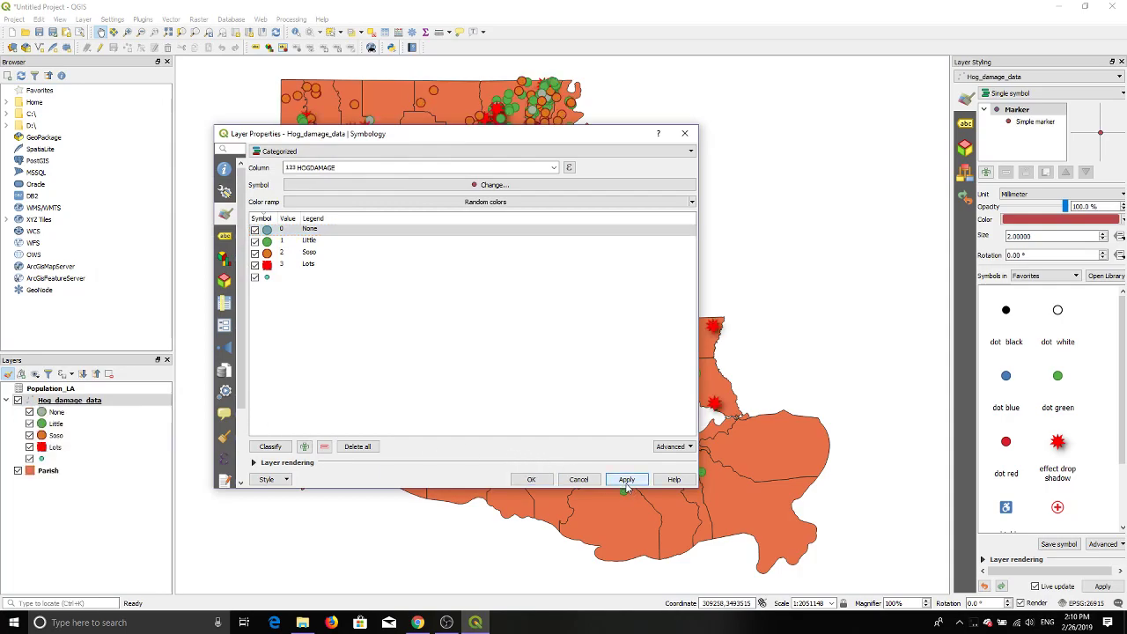
left_click(532, 479)
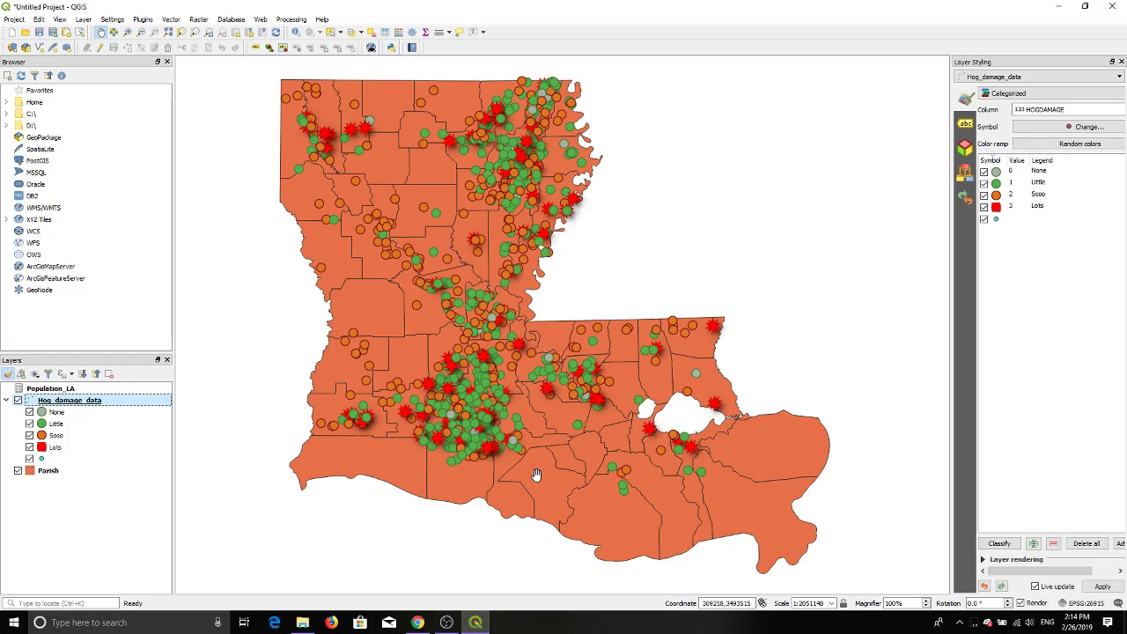
Examine the symbol settings of the Lots and None categories and browse the markers in the All Symbols collection
double_click(56, 447)
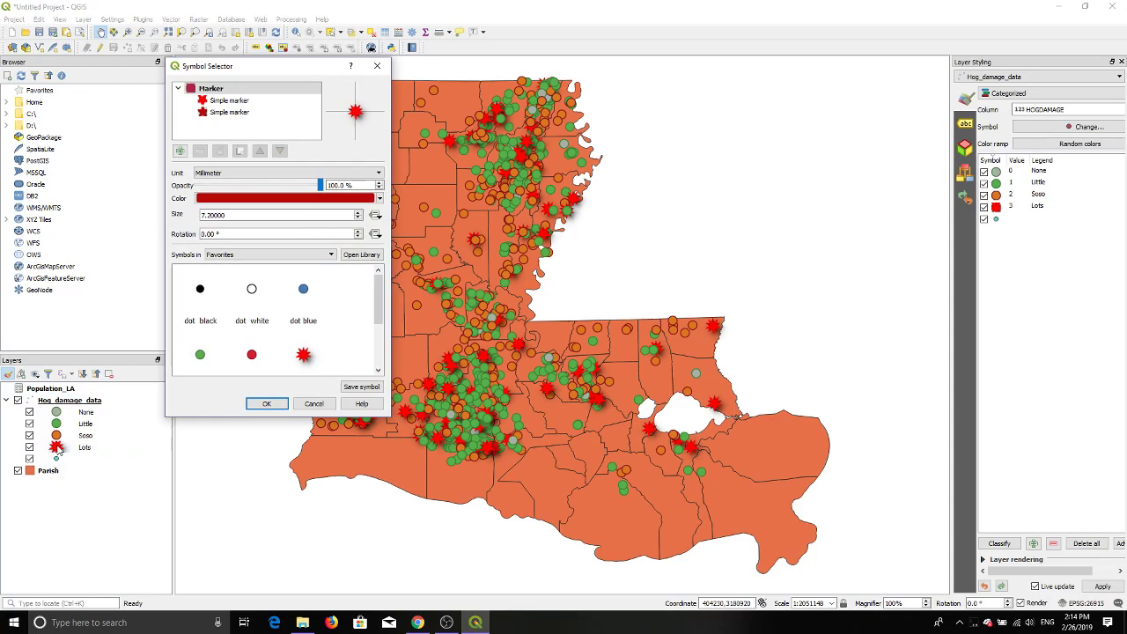
left_click(313, 404)
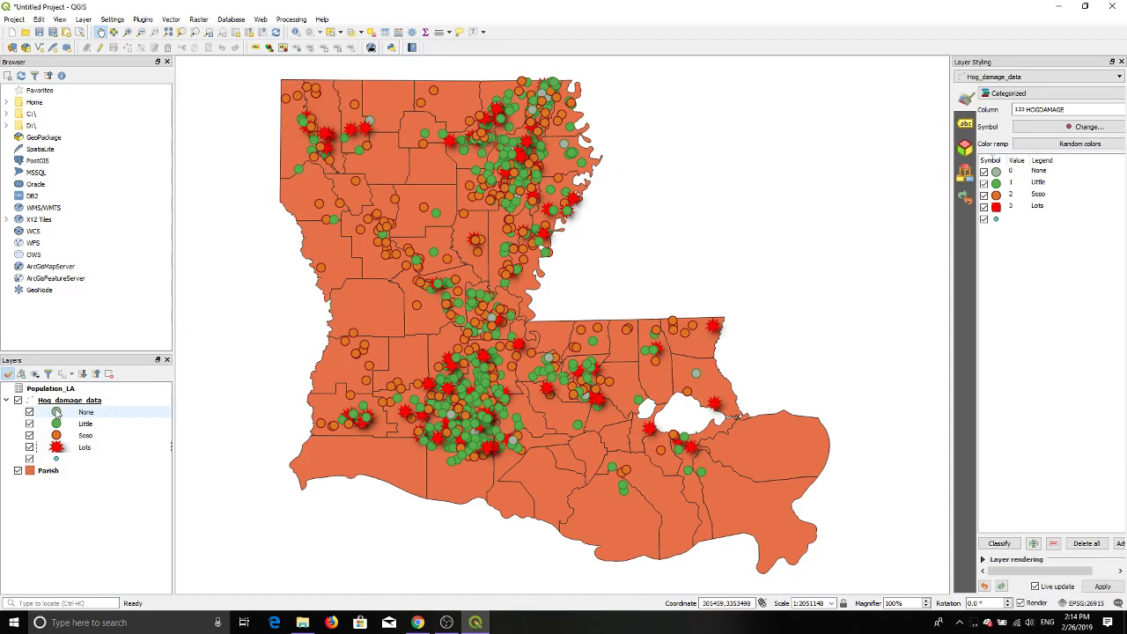
double_click(56, 411)
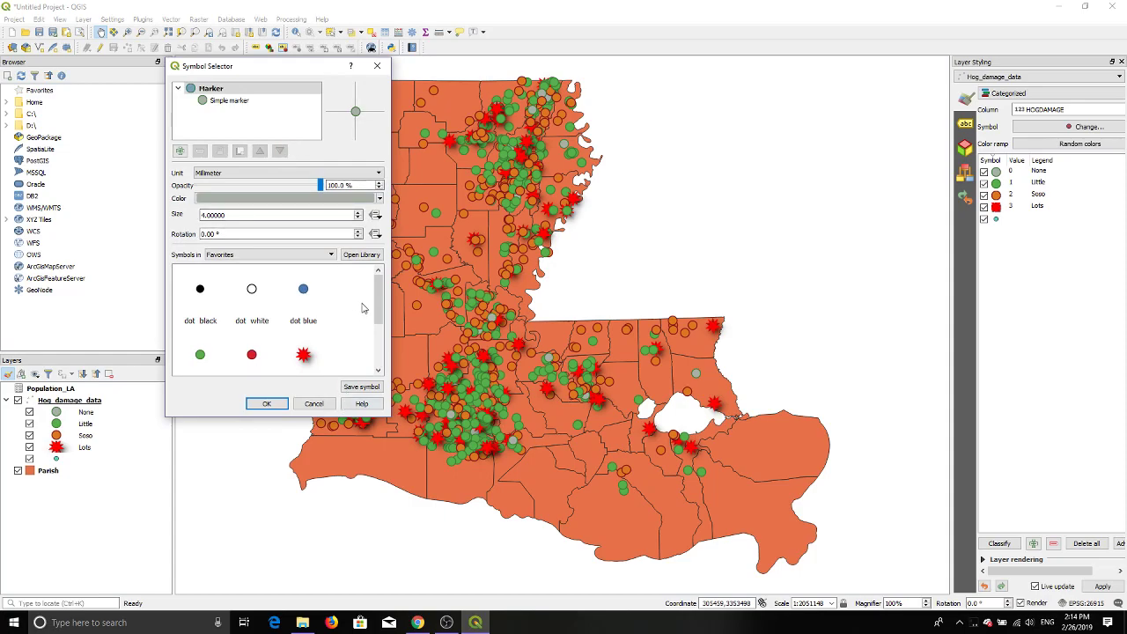
left_click(315, 255)
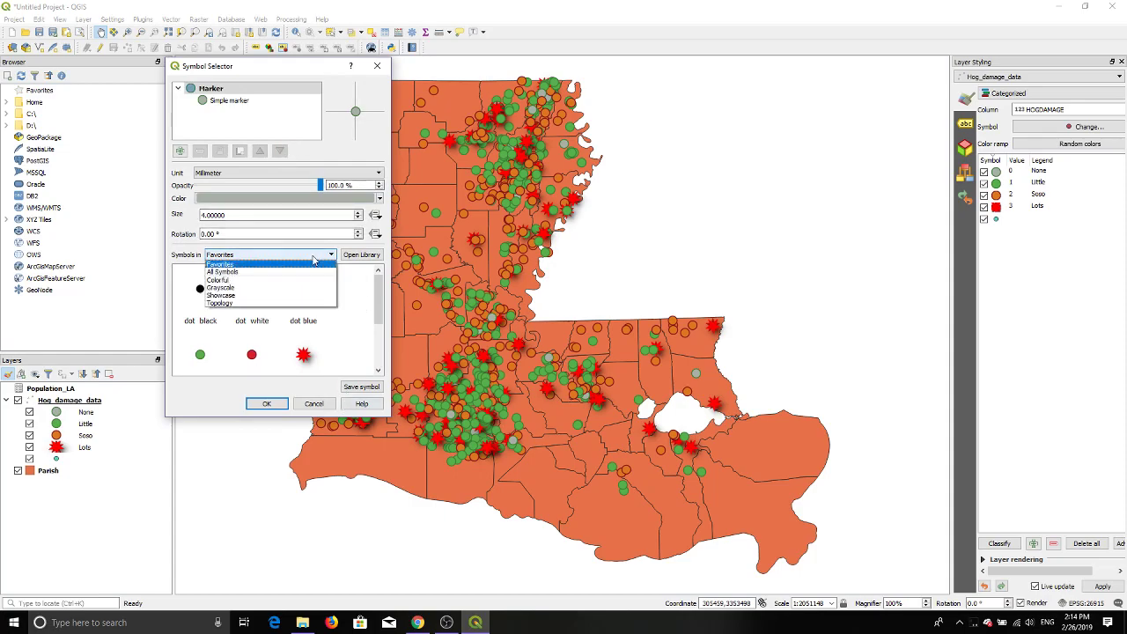
left_click(315, 256)
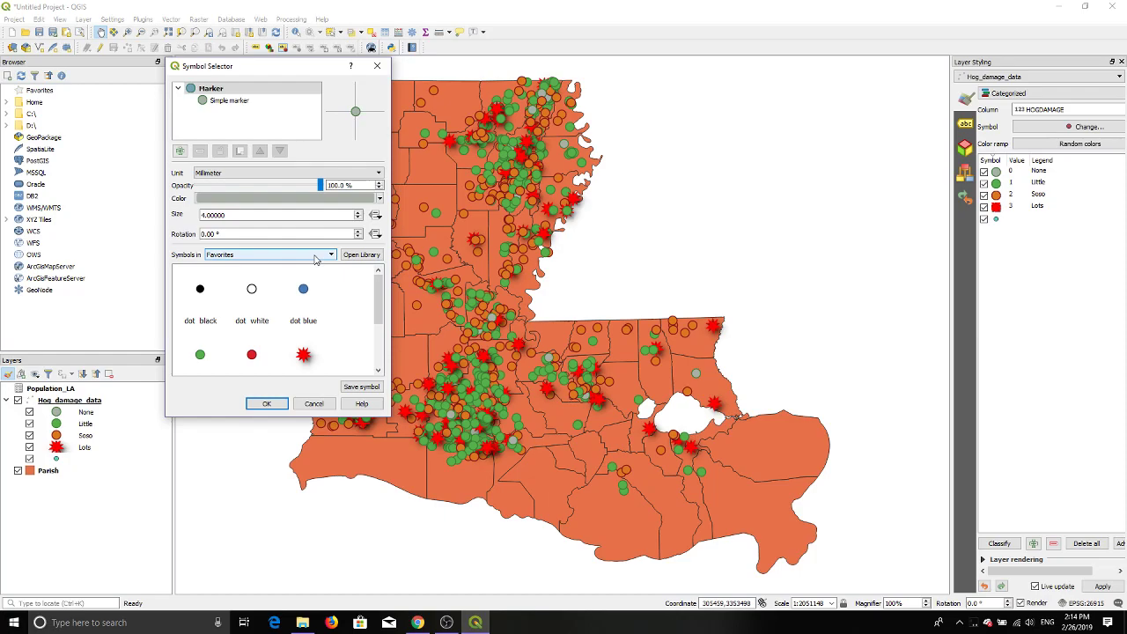
left_click(317, 255)
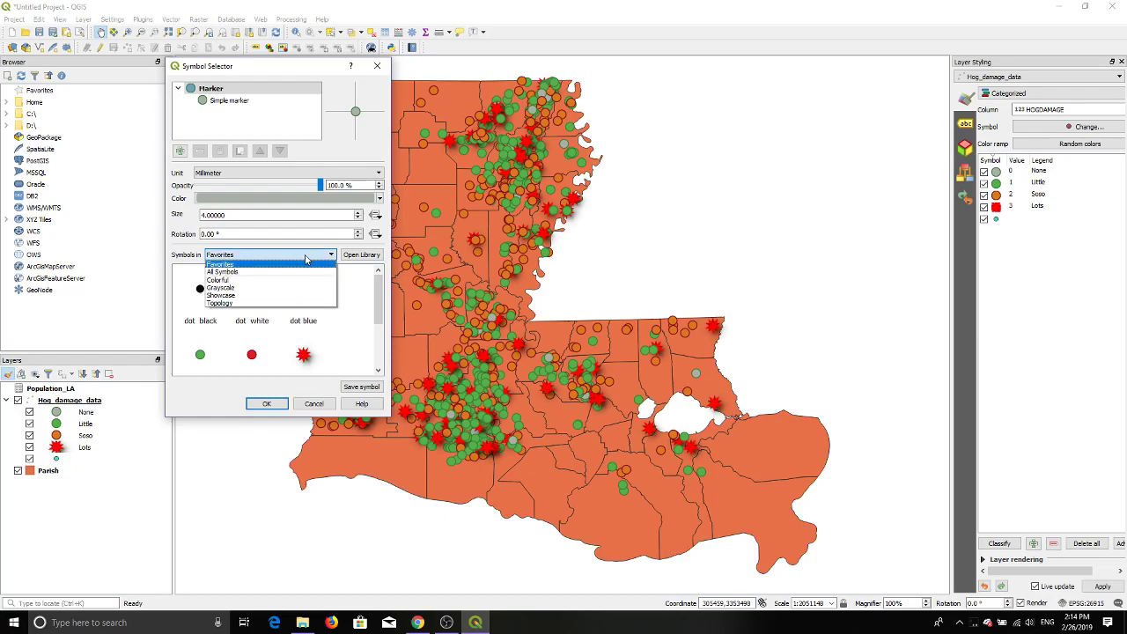
left_click(247, 272)
scroll(292, 331, "down", 1)
scroll(292, 332, "up", 1)
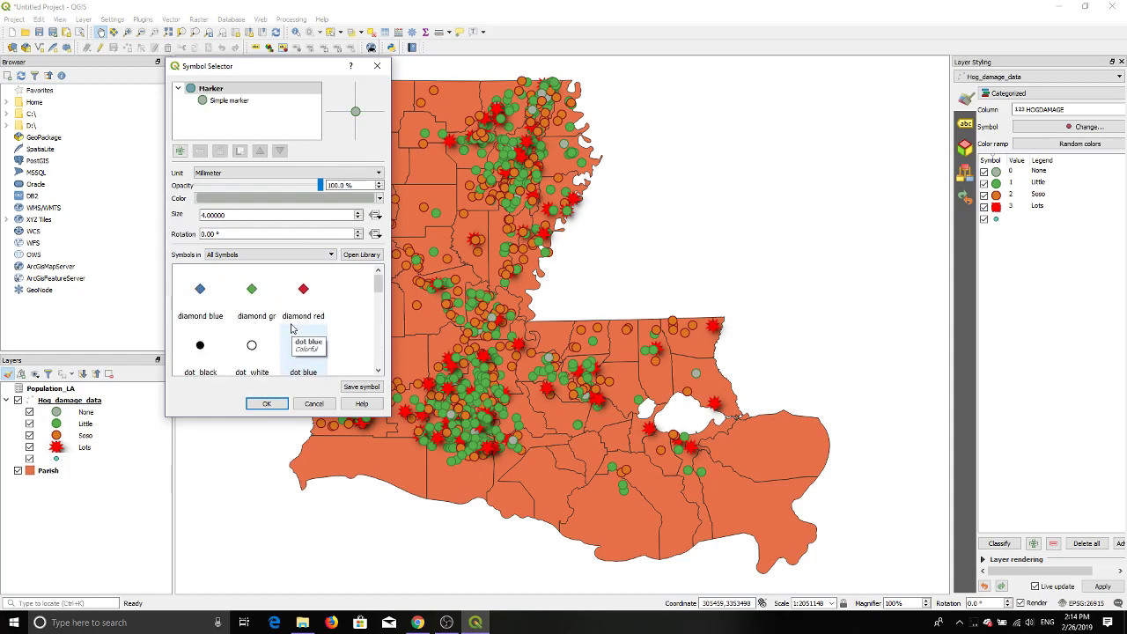
left_click(231, 89)
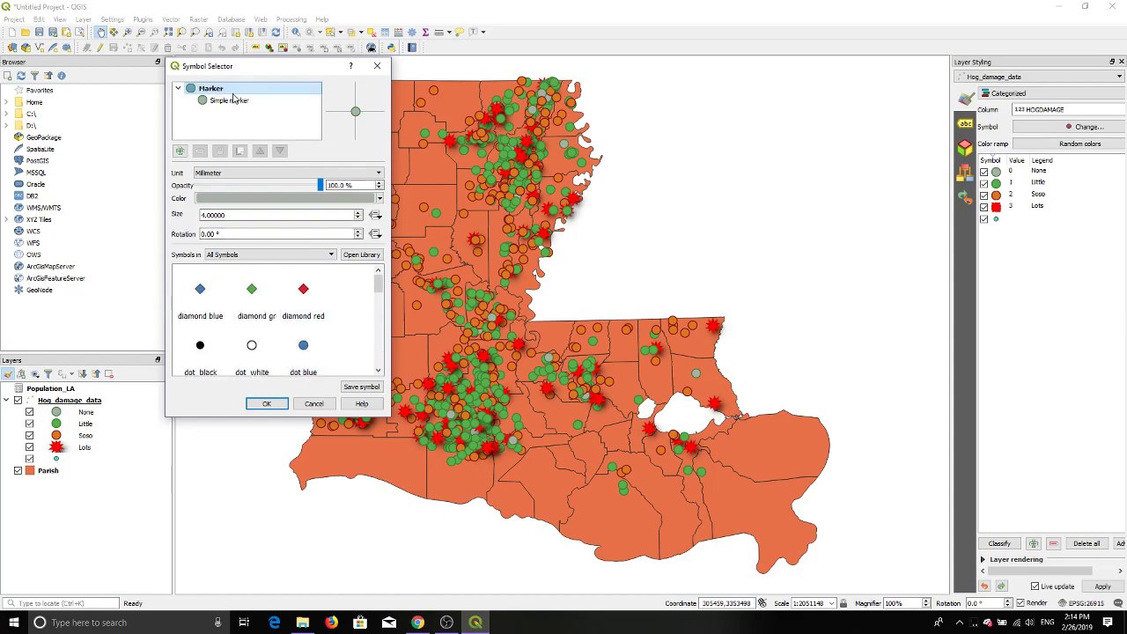
scroll(300, 295, "down", 3)
scroll(300, 299, "down", 2)
scroll(300, 298, "up", 5)
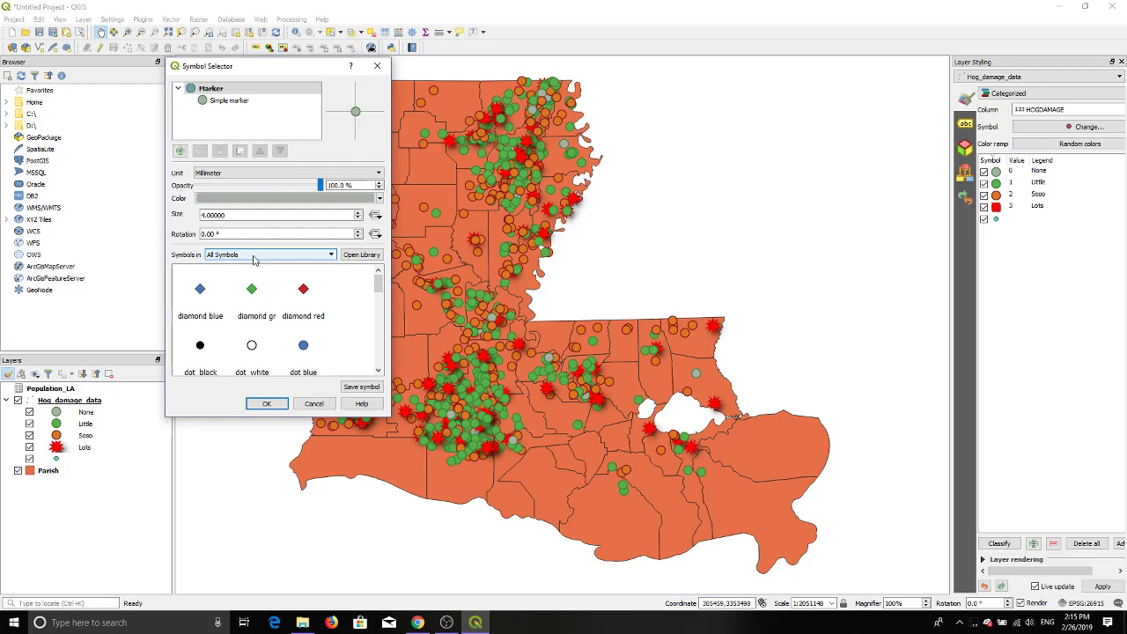
Check the homework instructions in Chrome, return to QGIS and cancel the None category's symbol settings
left_click(417, 622)
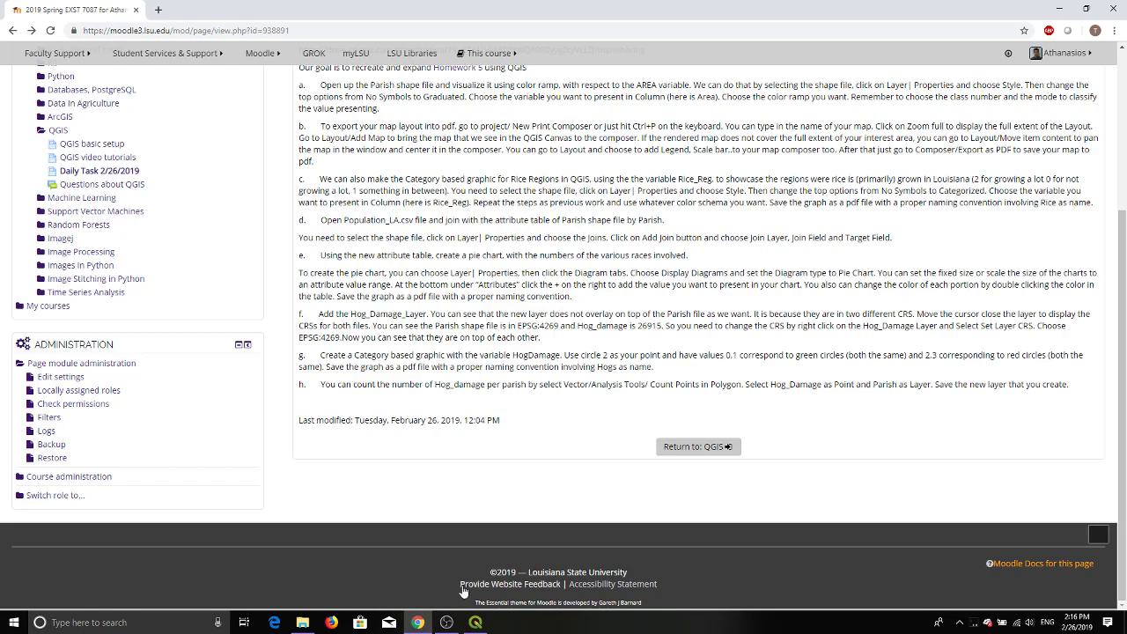
left_click(474, 623)
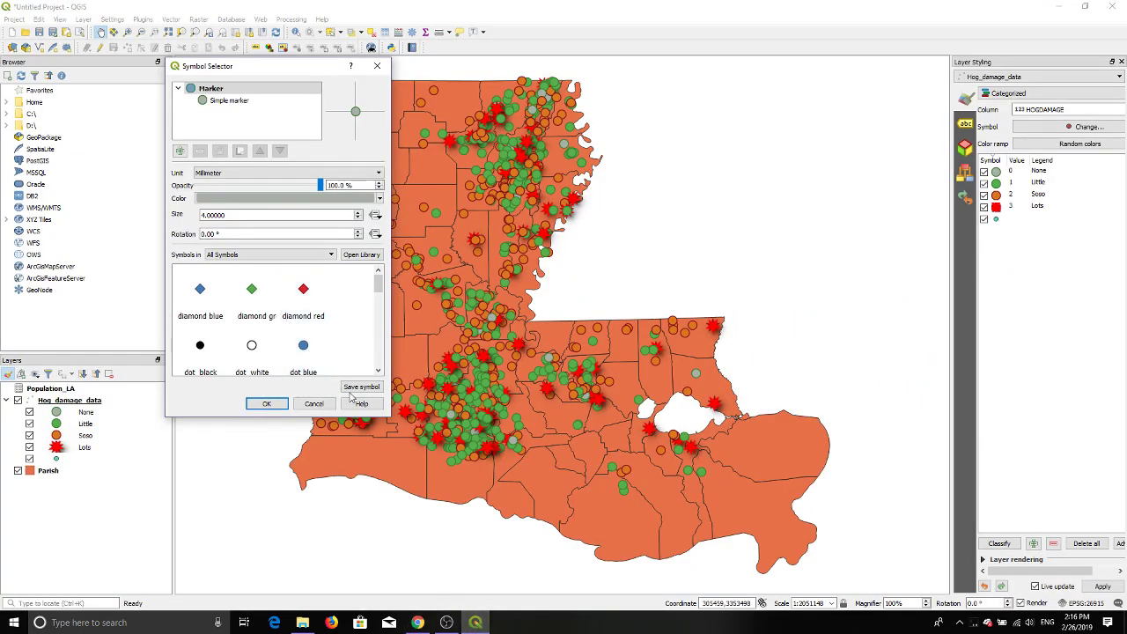
left_click(319, 403)
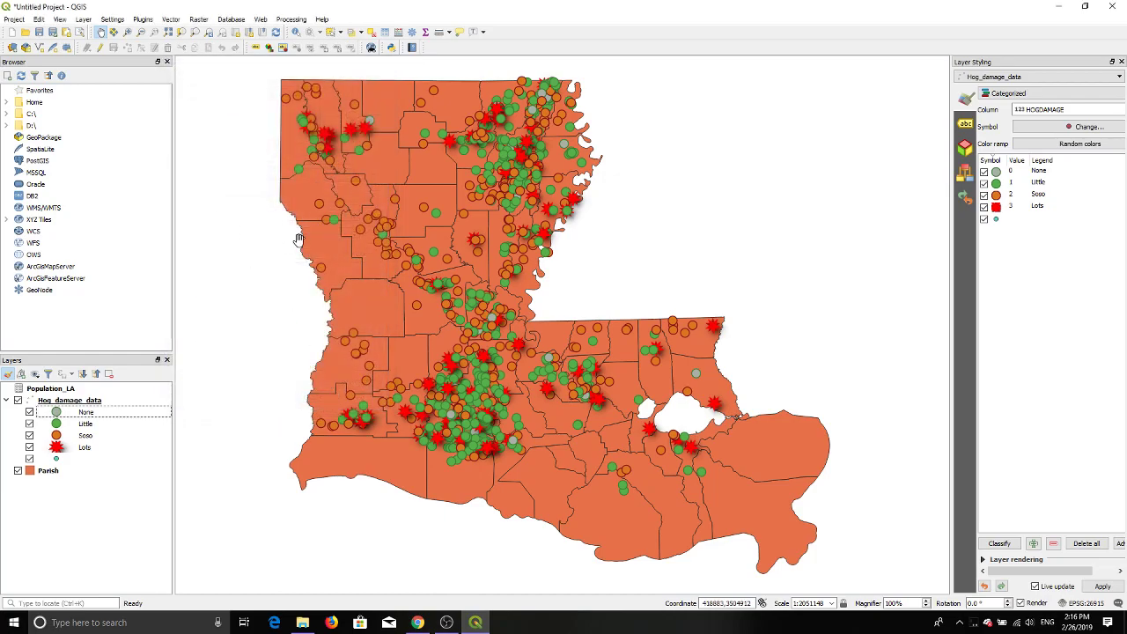
Run Count Points in Polygon with Parish as polygons and Hog_damage_data as points, using count field NUMPOINTS and a temporary output layer
left_click(172, 19)
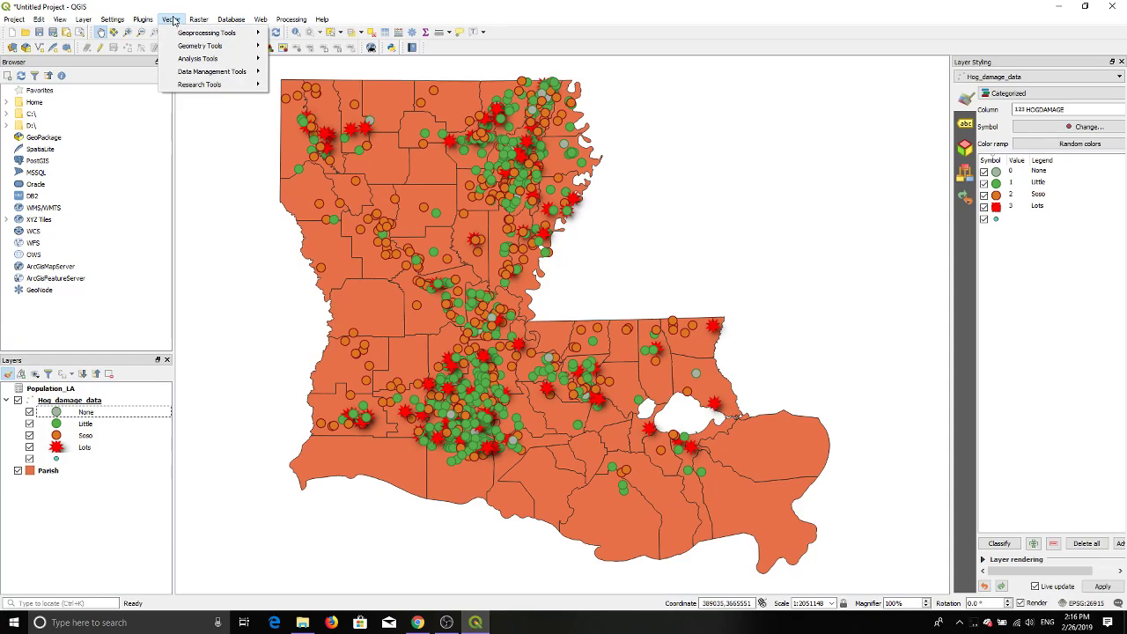
left_click(417, 622)
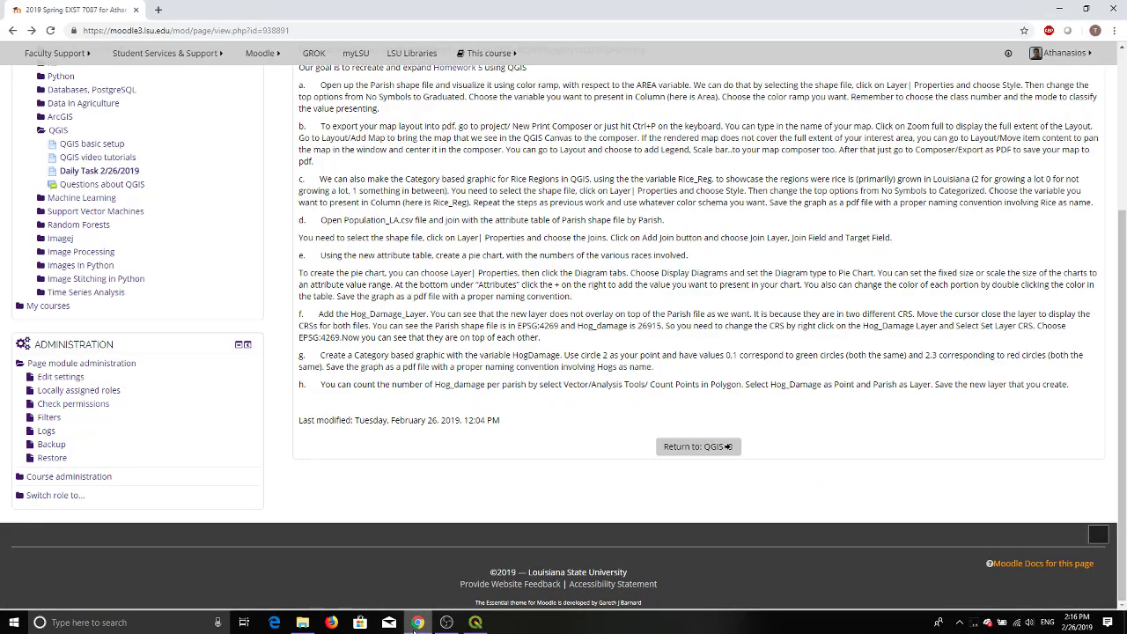
left_click(415, 625)
double_click(176, 8)
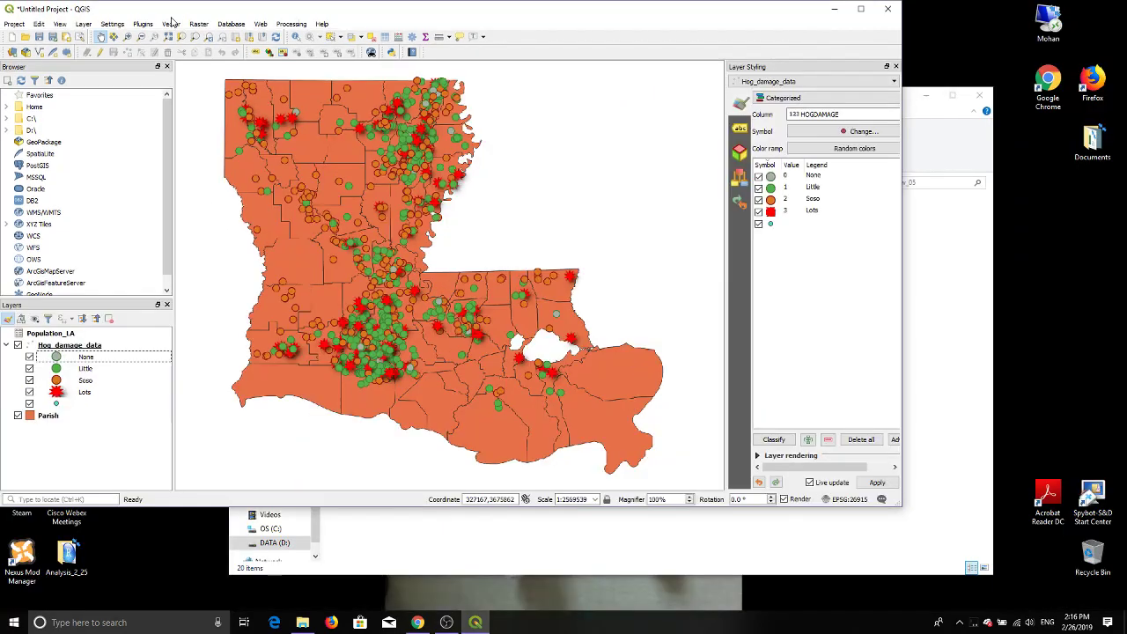
left_click(173, 26)
mouse_move(190, 66)
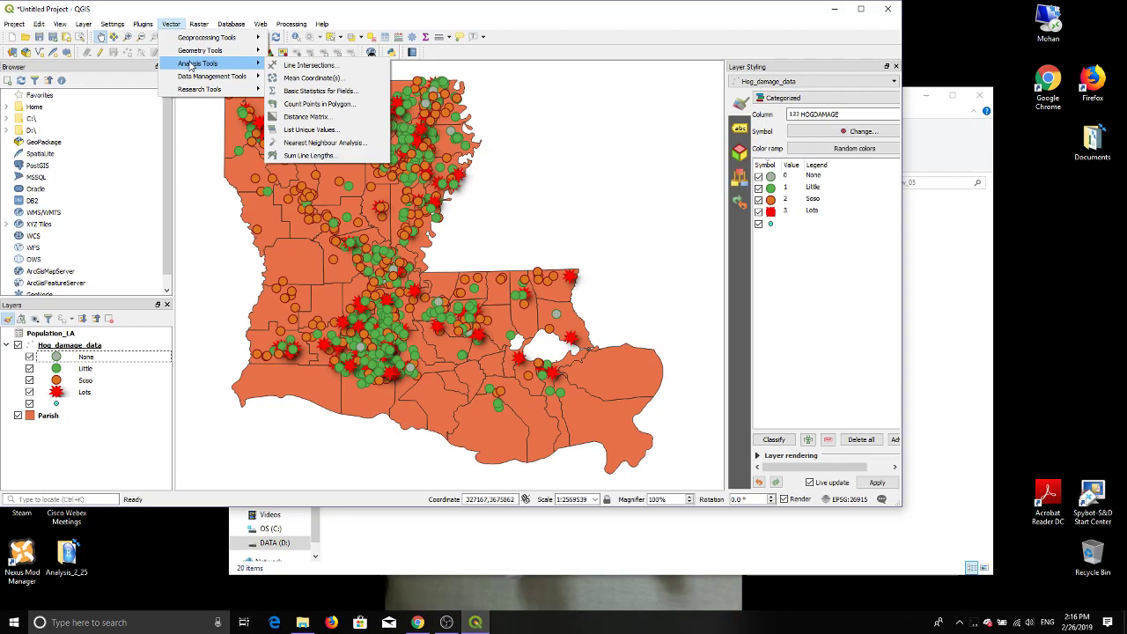
left_click(319, 104)
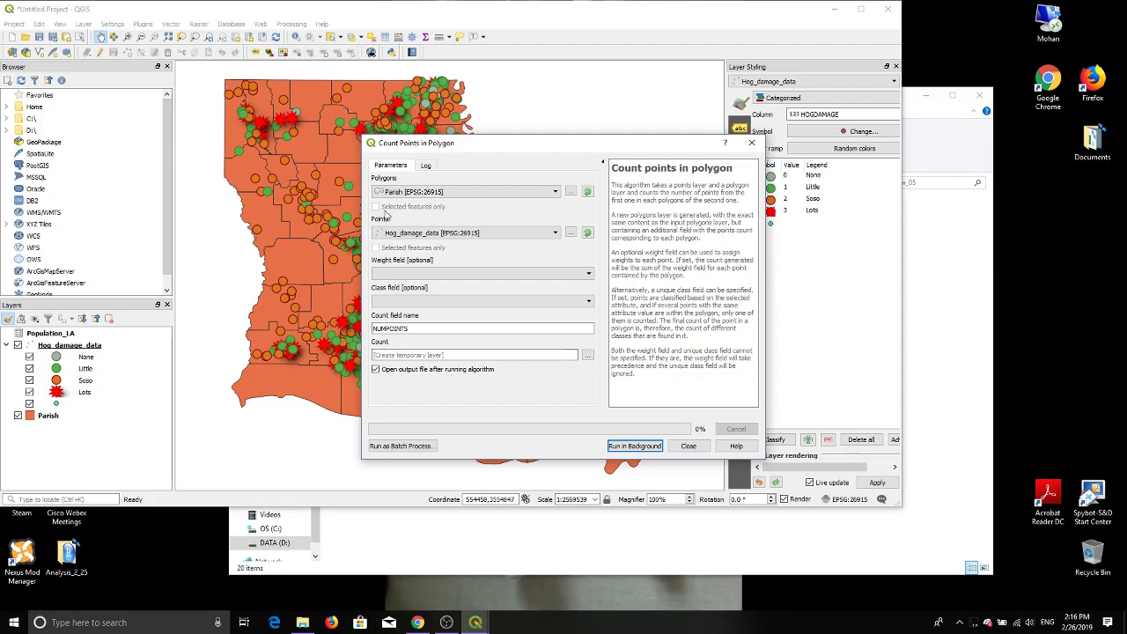
left_click(635, 446)
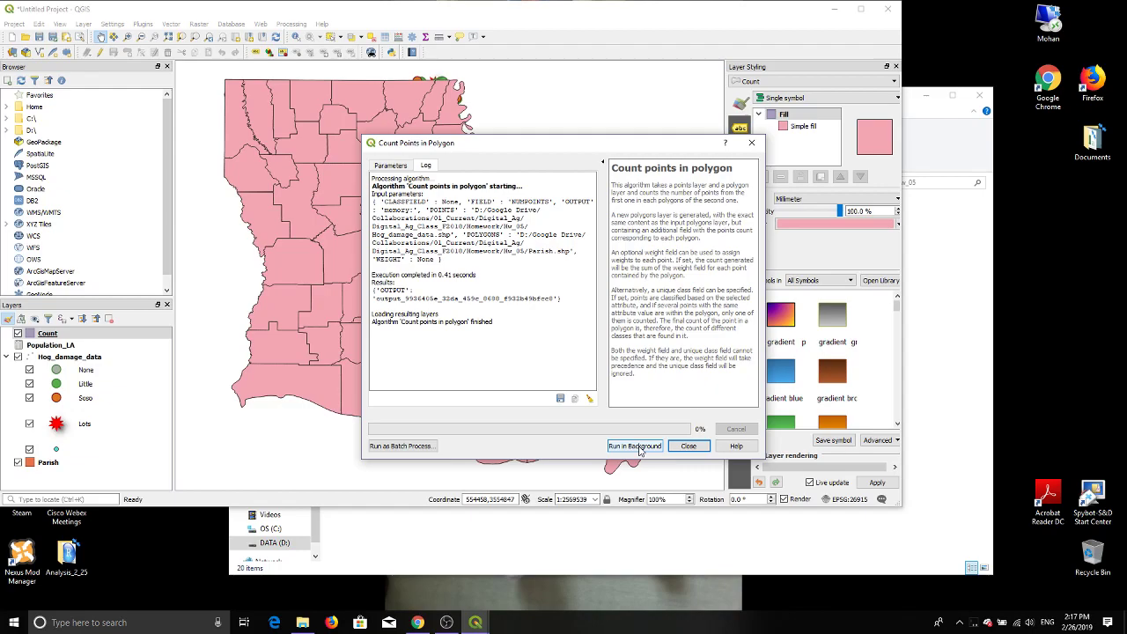
Open the Count layer's attribute table and examine the NUMPOINTS values for each parish, enlarging the table to view all columns
left_click(688, 446)
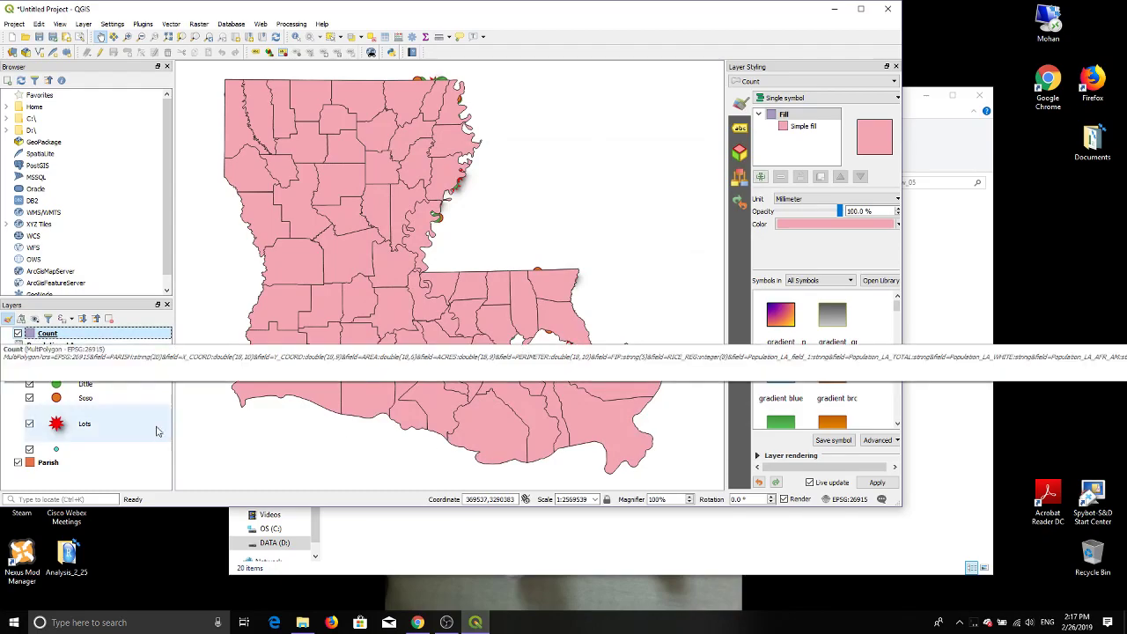
right_click(50, 336)
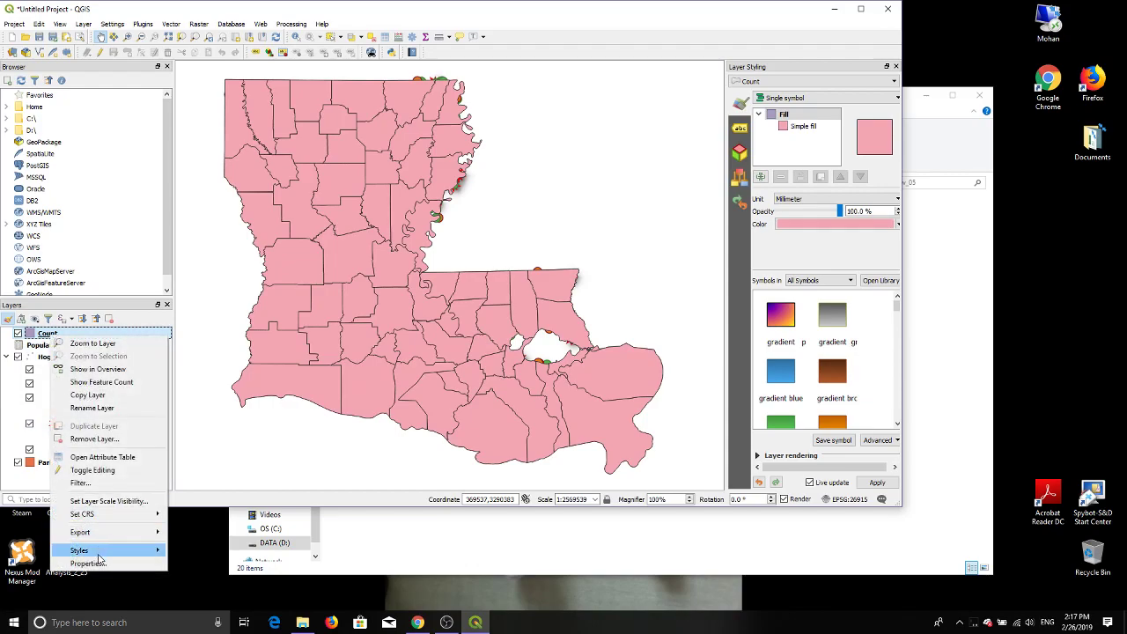
left_click(85, 457)
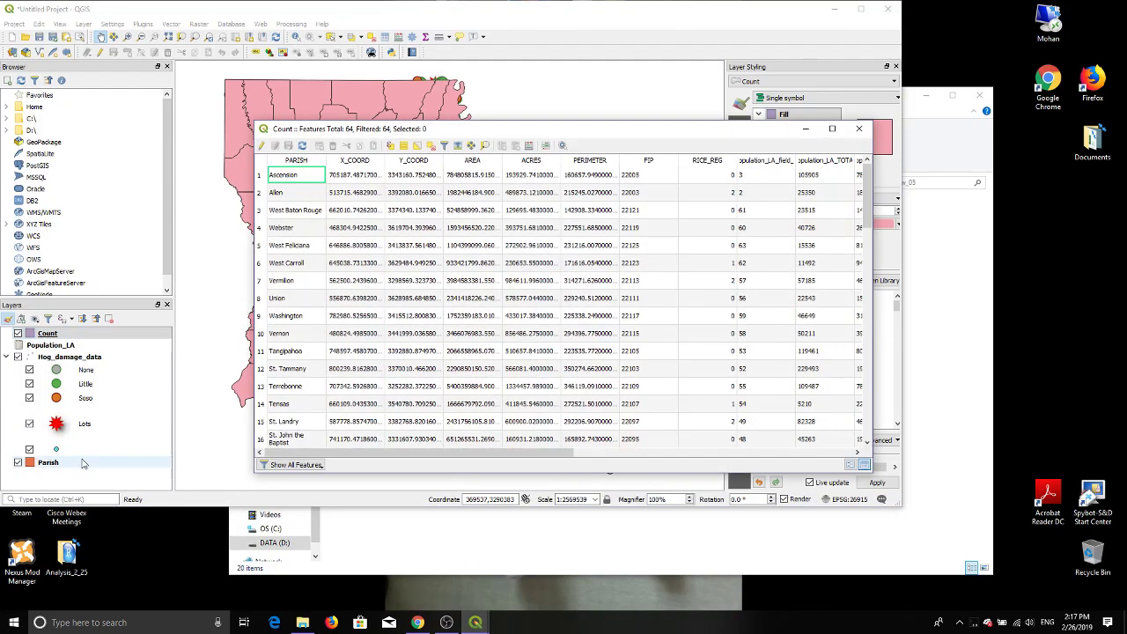
left_click_drag(446, 454, 773, 467)
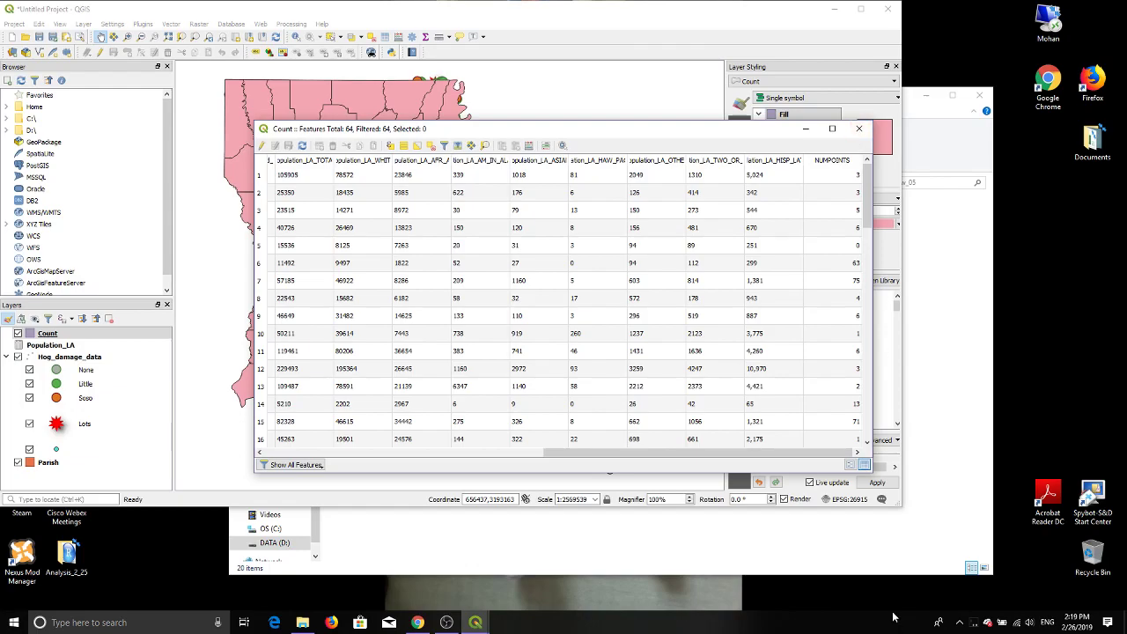
scroll(818, 381, "down", 8)
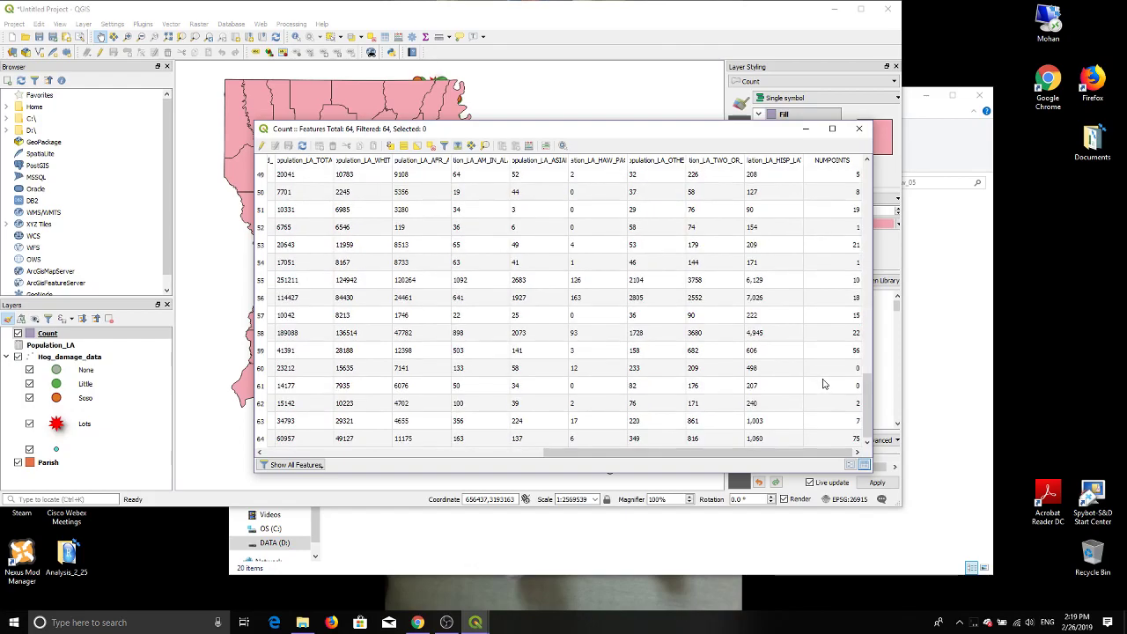
scroll(822, 382, "down", 2)
scroll(823, 383, "up", 10)
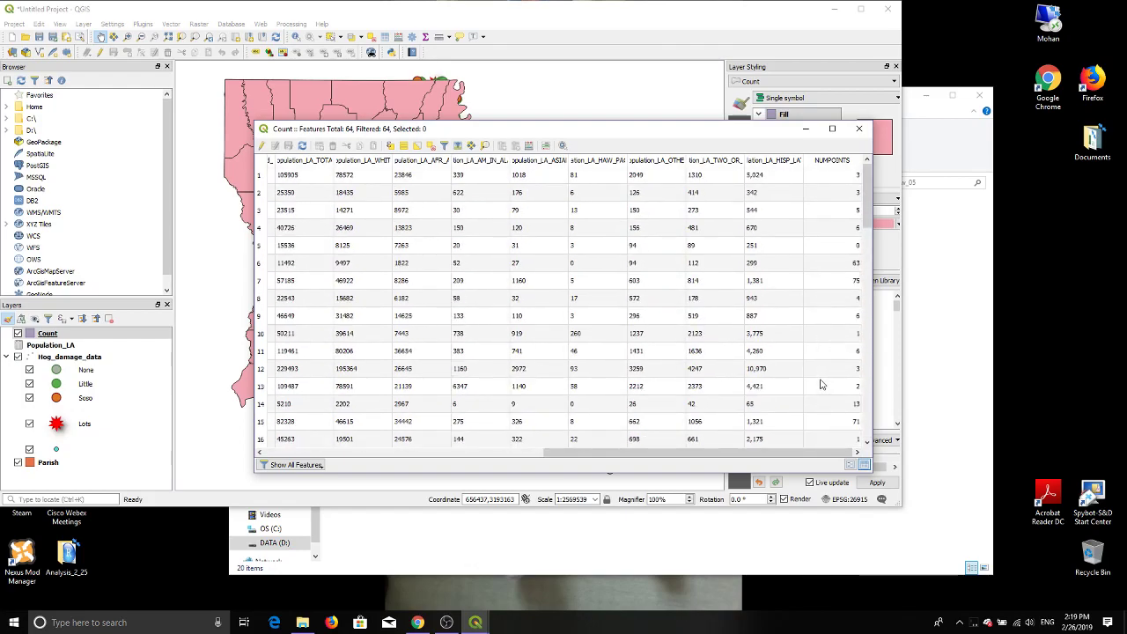
left_click(832, 128)
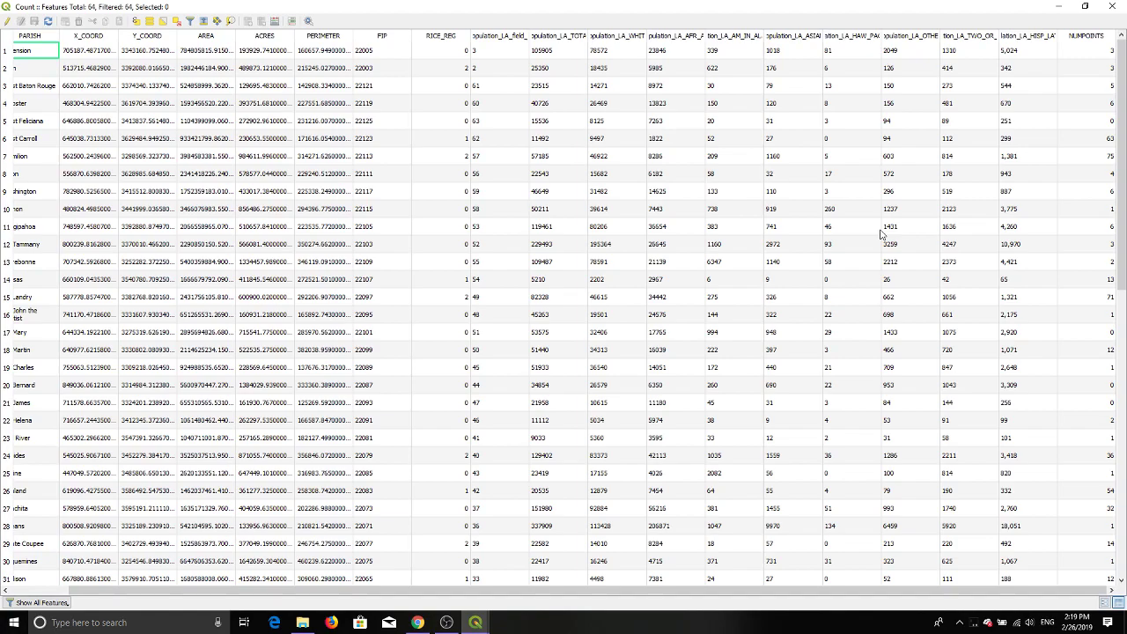
left_click_drag(32, 594, 276, 597)
left_click(1068, 14)
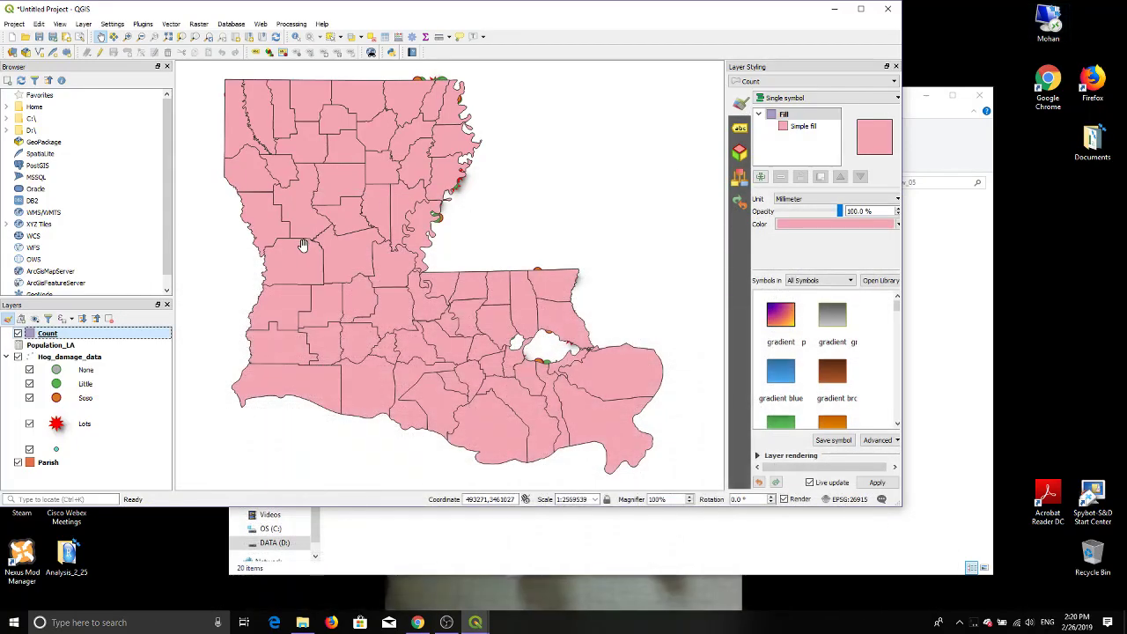
Set the Count layer's symbology to Graduated, based on the NUMPOINTS column
scroll(411, 247, "up", 3)
scroll(410, 247, "down", 1)
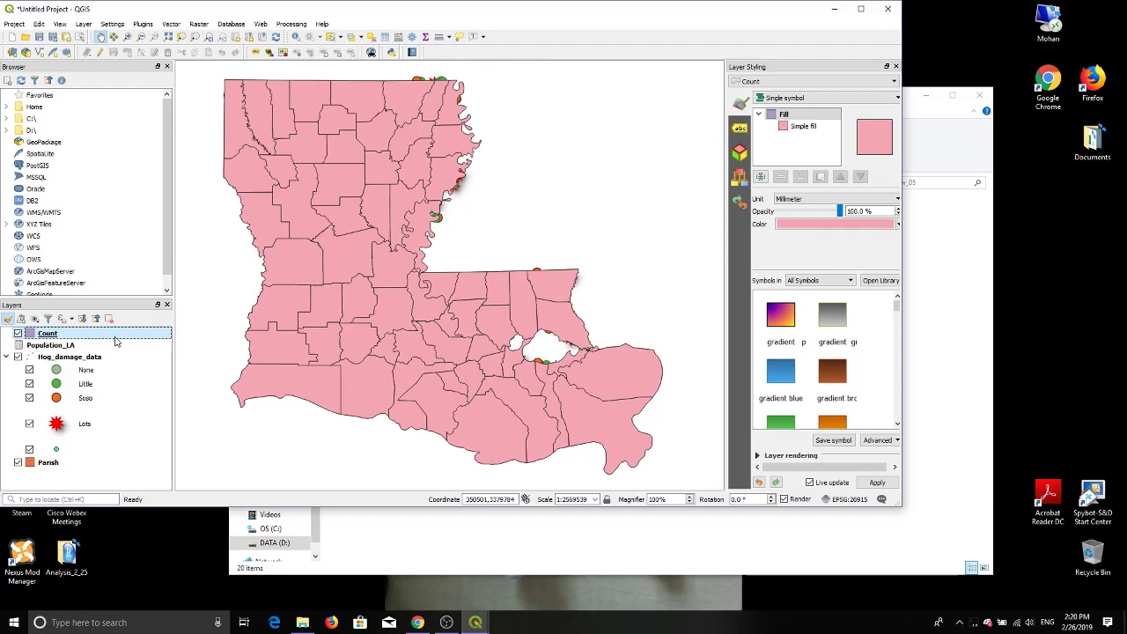
right_click(56, 338)
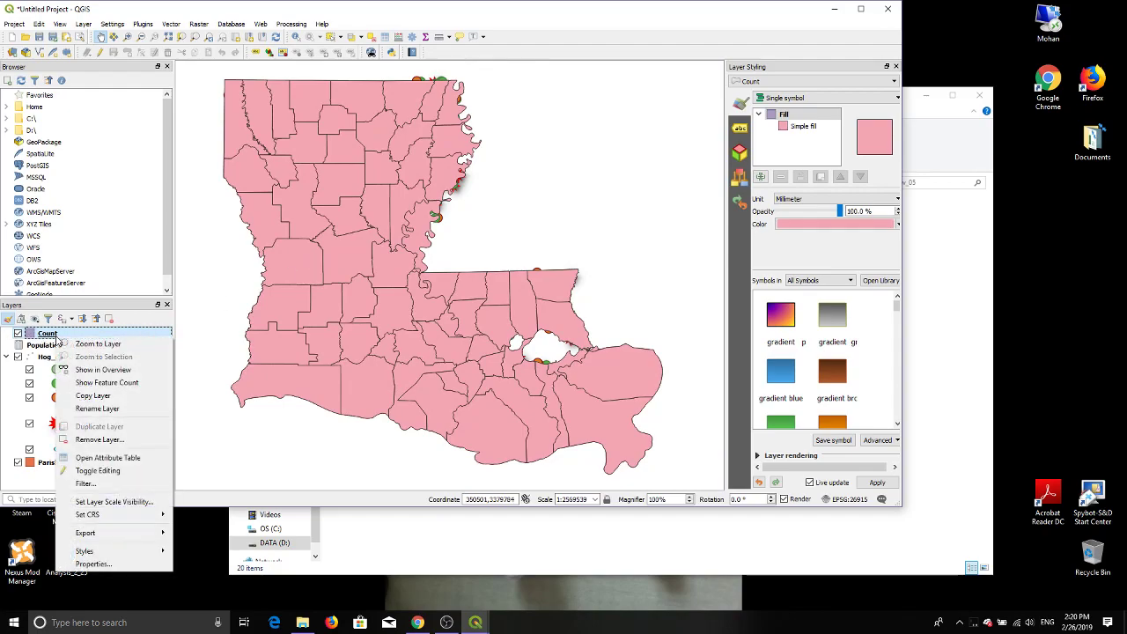
left_click(94, 563)
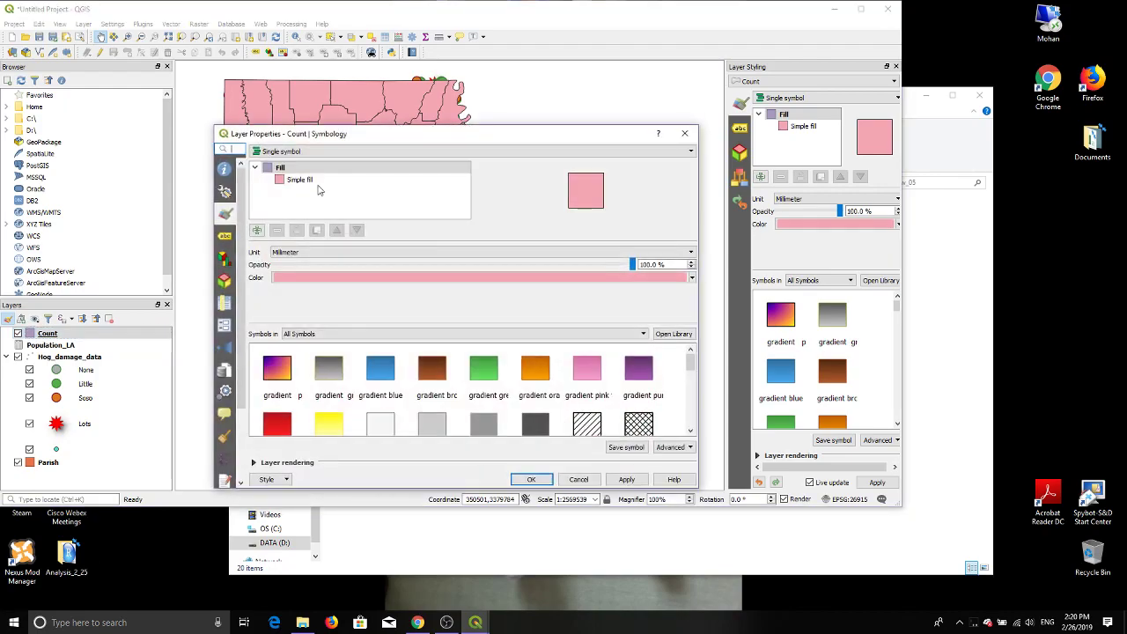
left_click(317, 152)
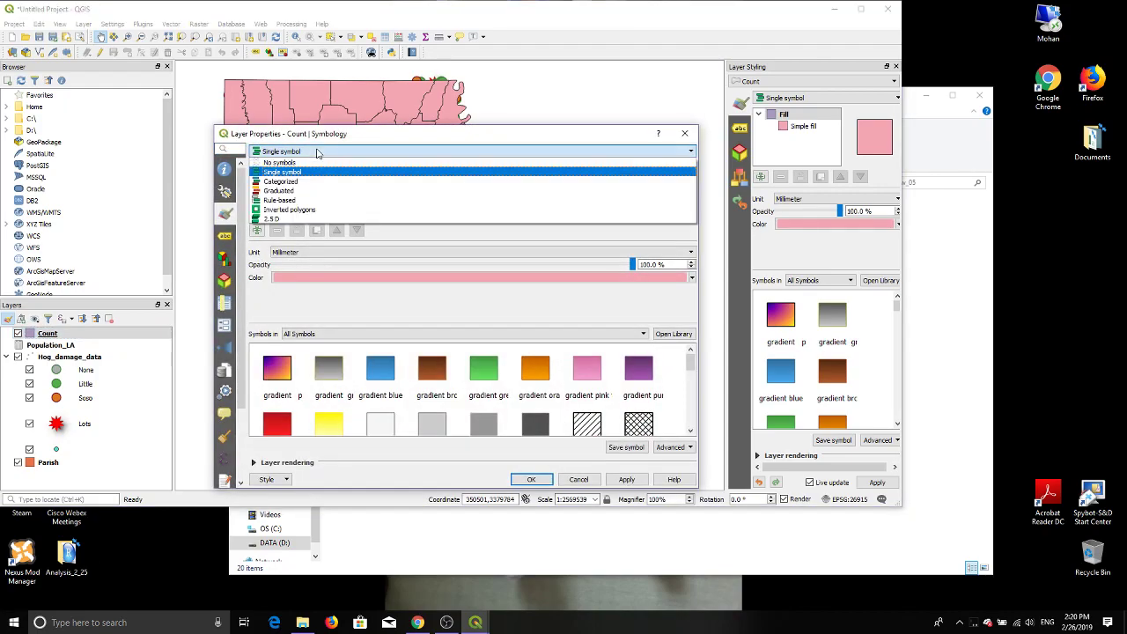
left_click(286, 191)
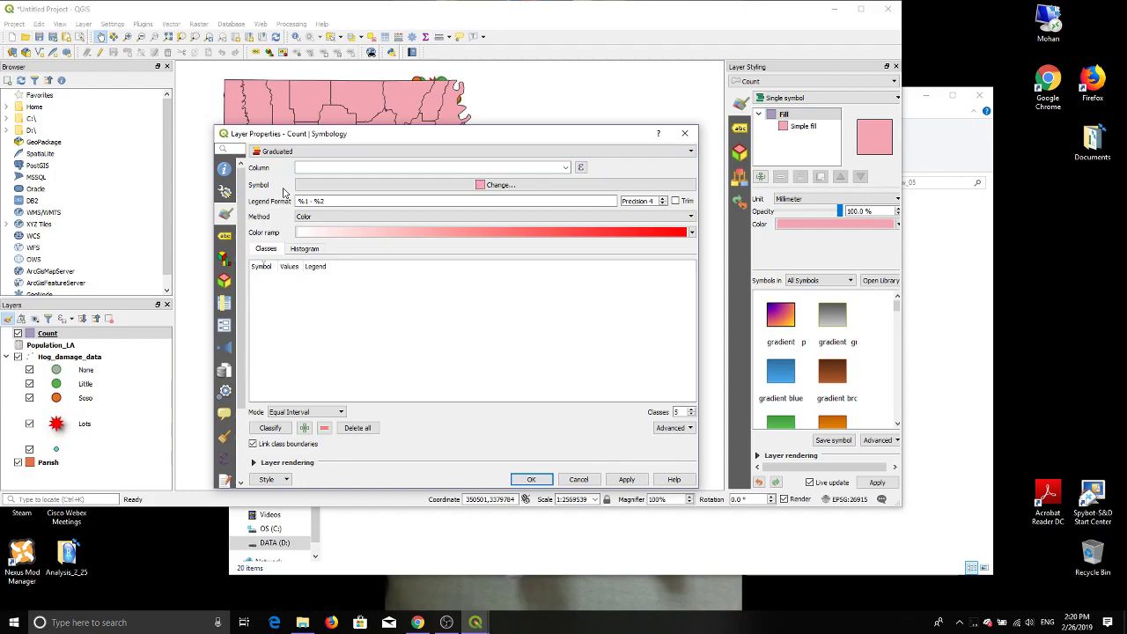
left_click(566, 168)
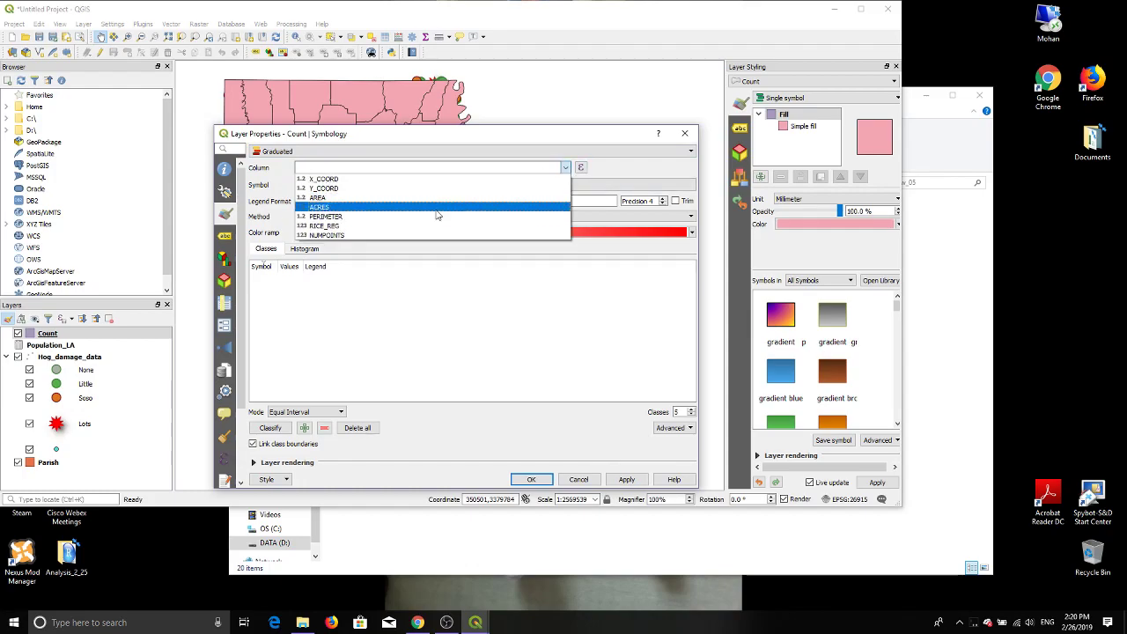
left_click(375, 236)
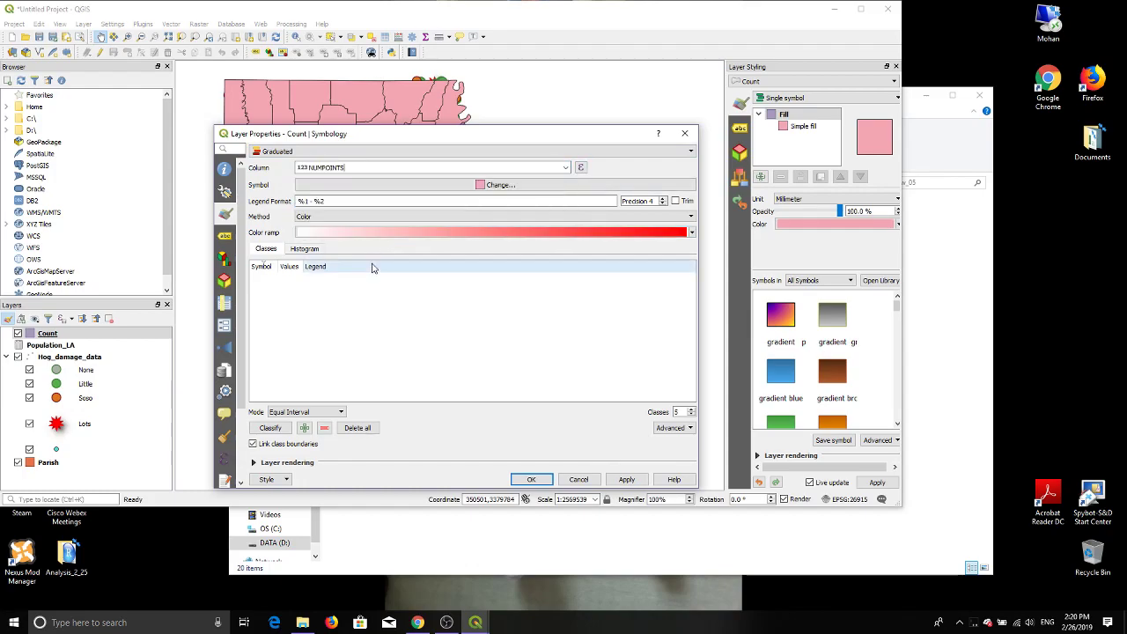
Classify NUMPOINTS into five equal-interval classes, apply the symbology to the Count layer, and hide the Hog_damage_data layer
left_click(270, 428)
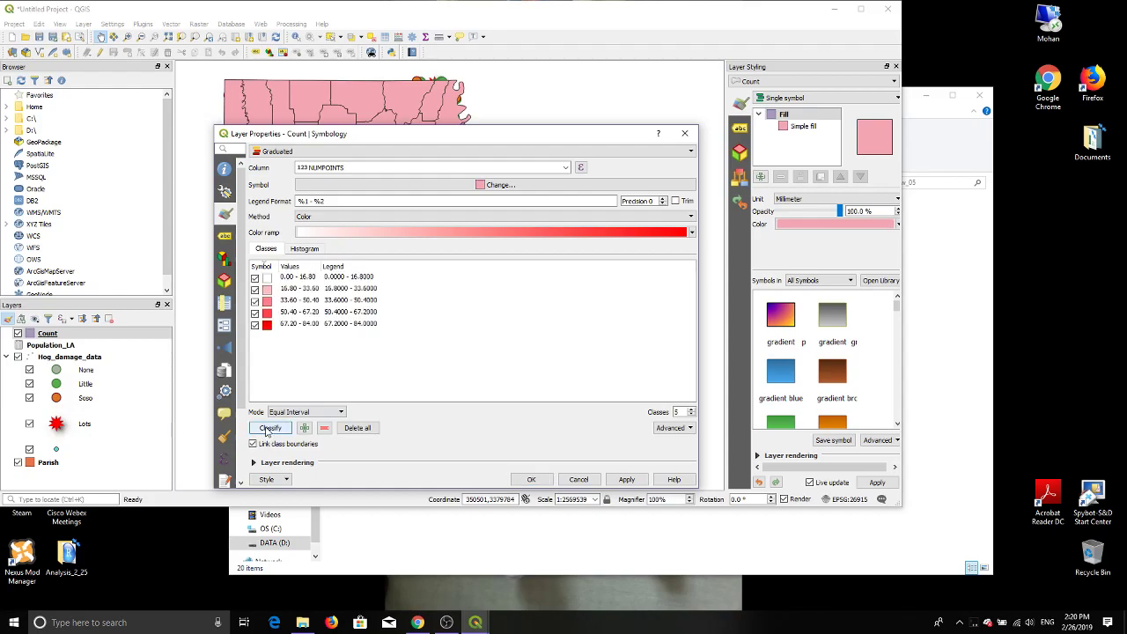
left_click(626, 479)
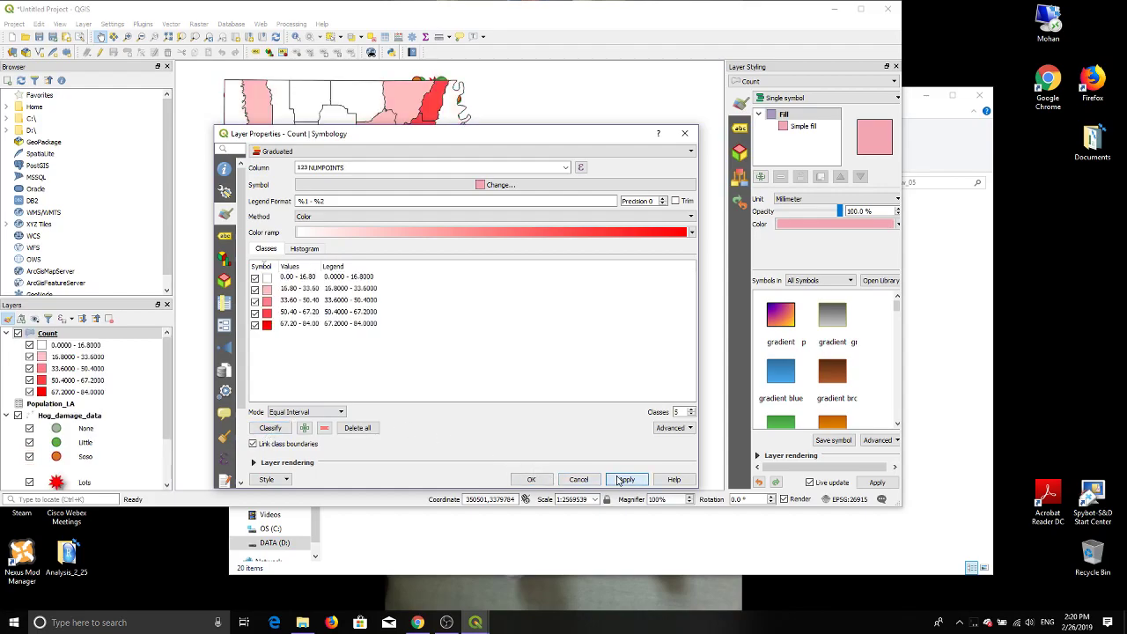
left_click(531, 479)
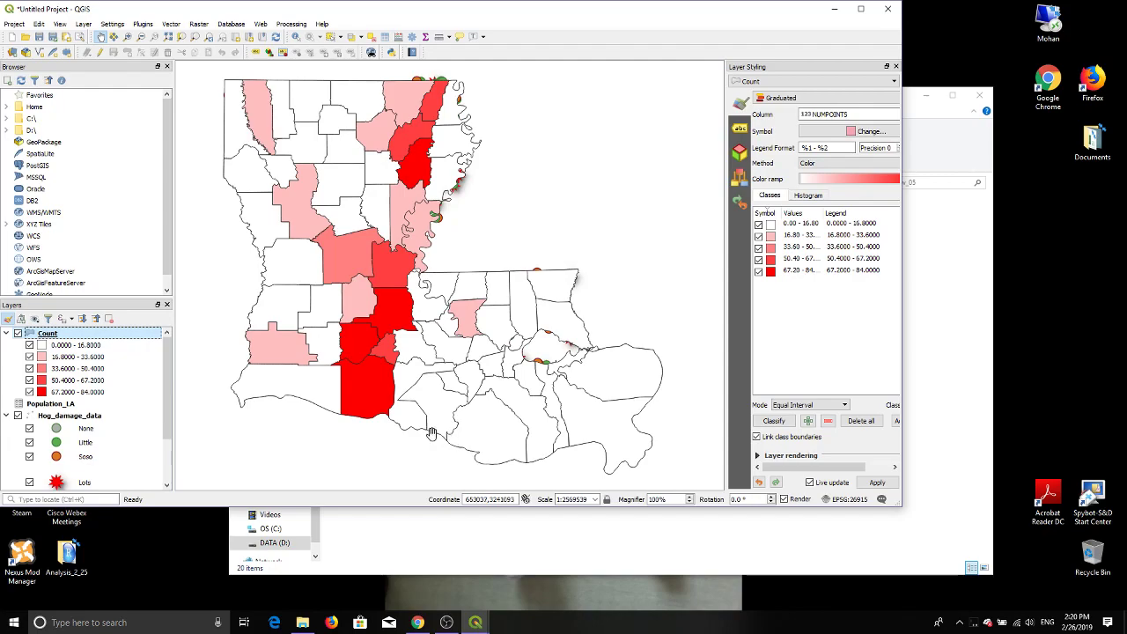
left_click(18, 414)
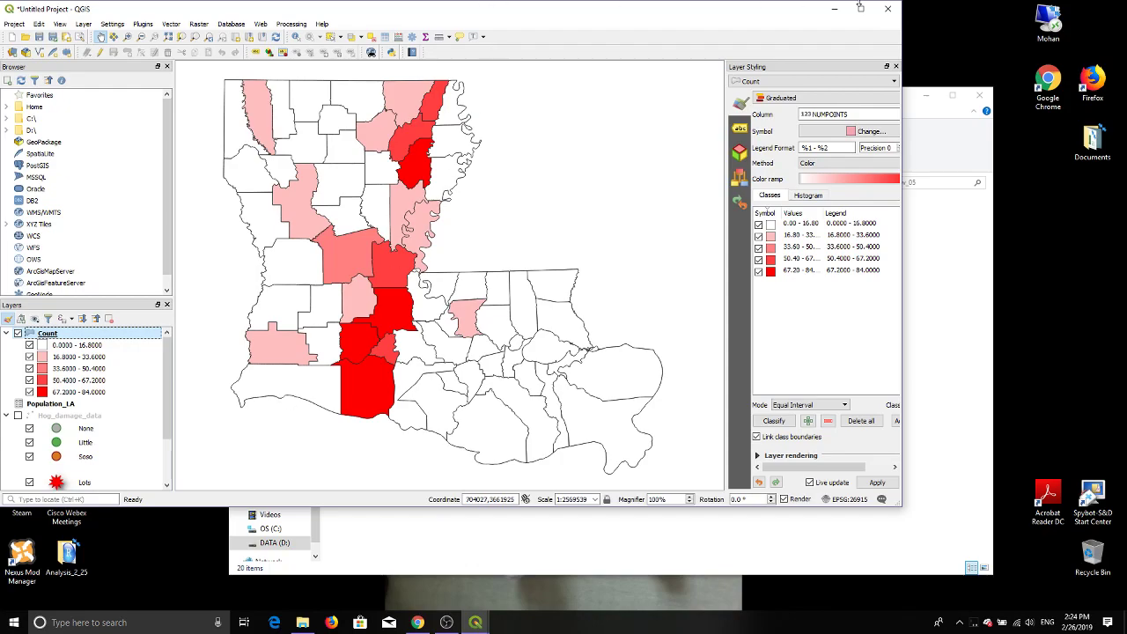
left_click(885, 10)
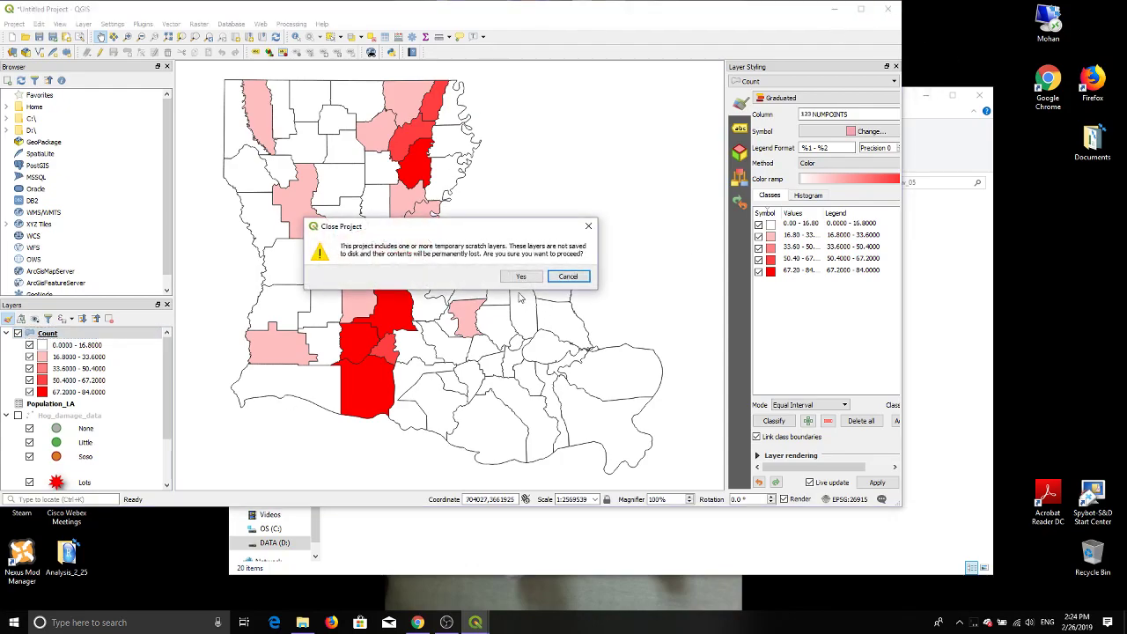
left_click(568, 278)
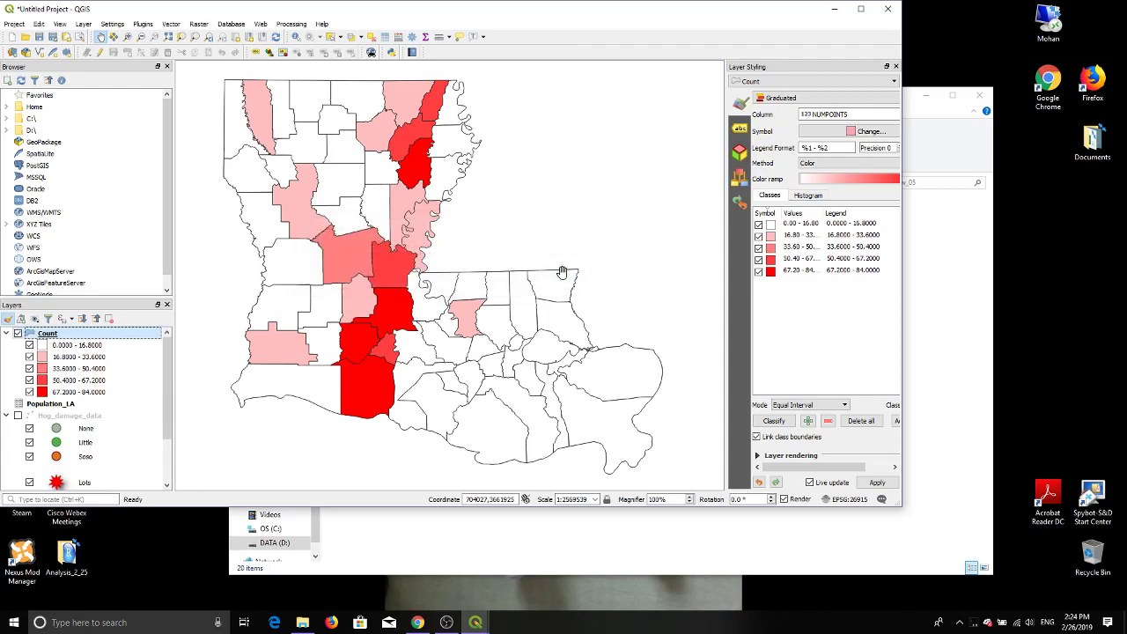
left_click(886, 10)
left_click(507, 278)
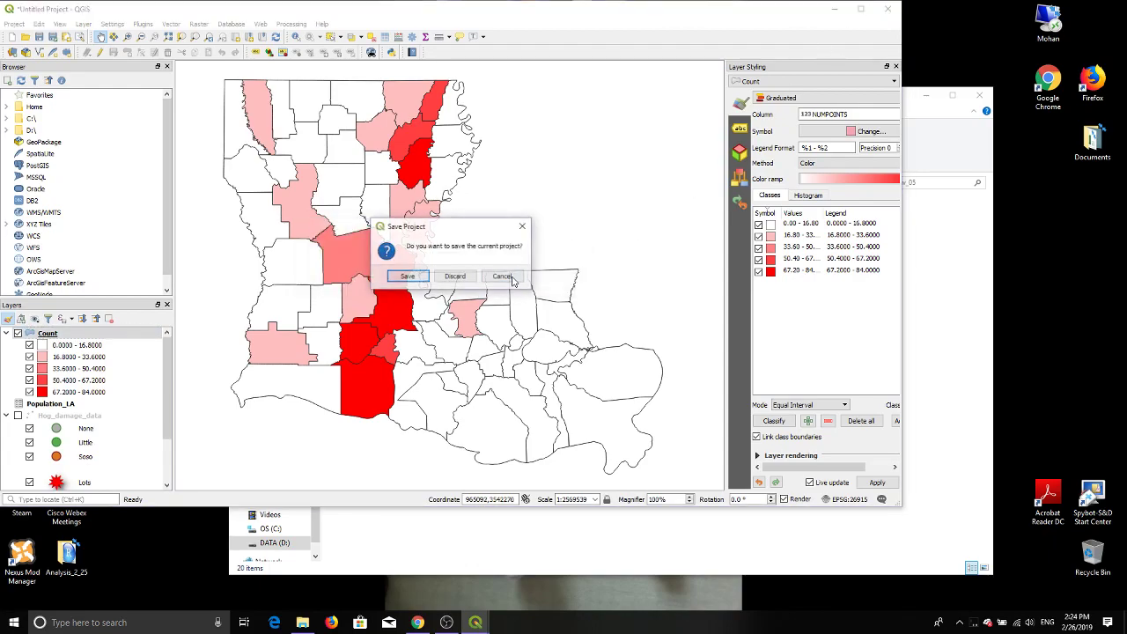
left_click(405, 276)
right_click(419, 282)
key("Escape")
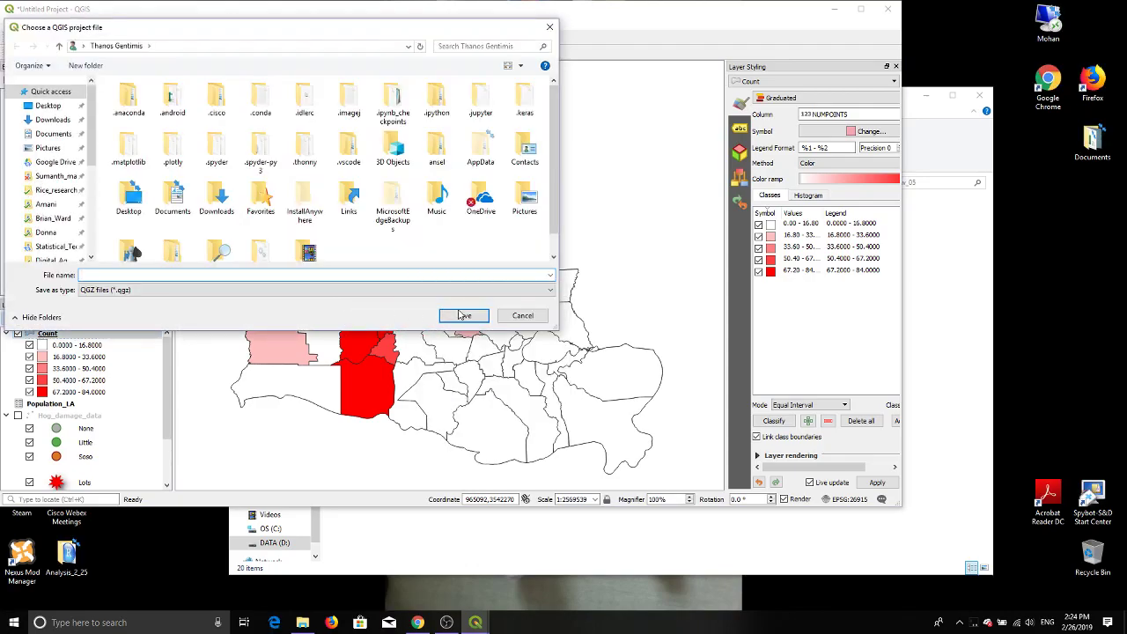
left_click(523, 315)
left_click(888, 9)
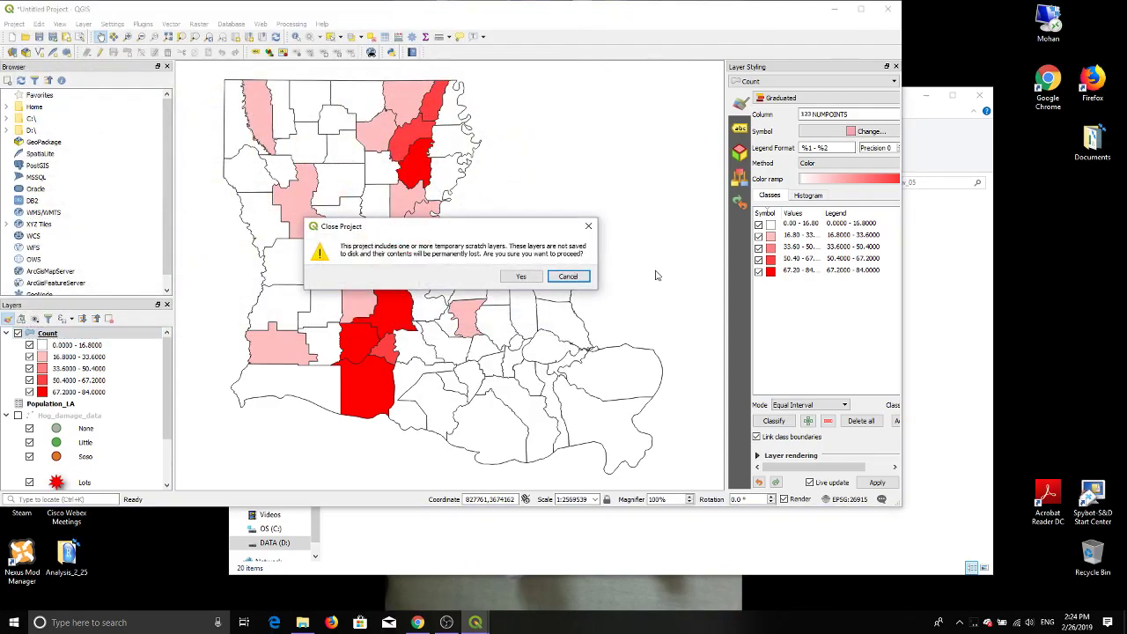
left_click(564, 278)
Close QGIS, discarding the temporary layer and the unsaved project, and close the Hw_05 folder window
left_click(888, 8)
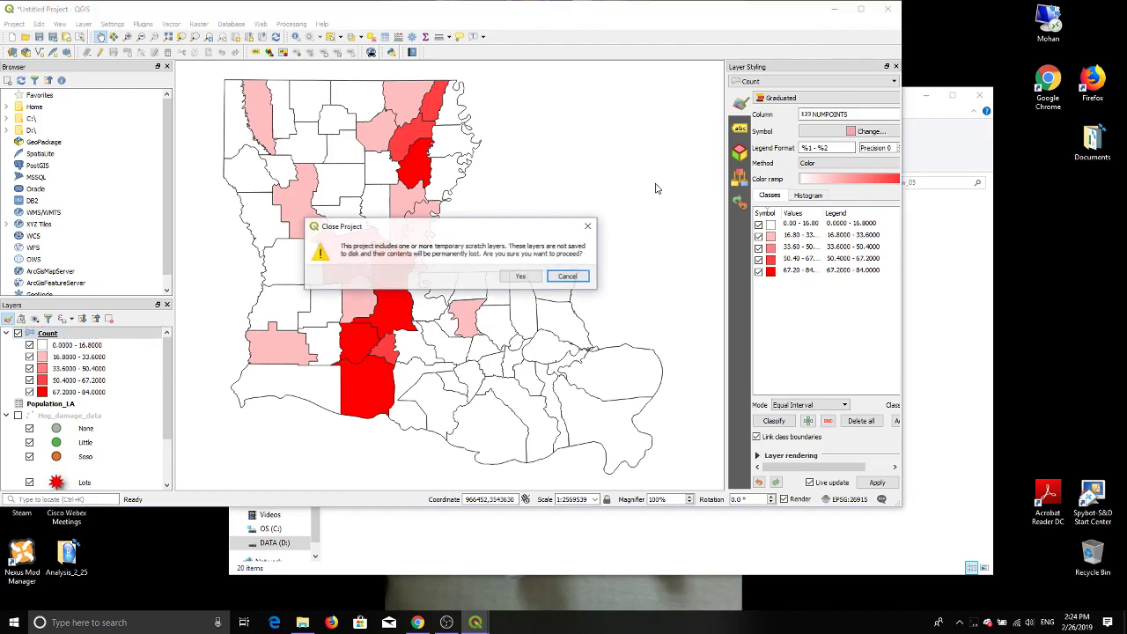
left_click(520, 278)
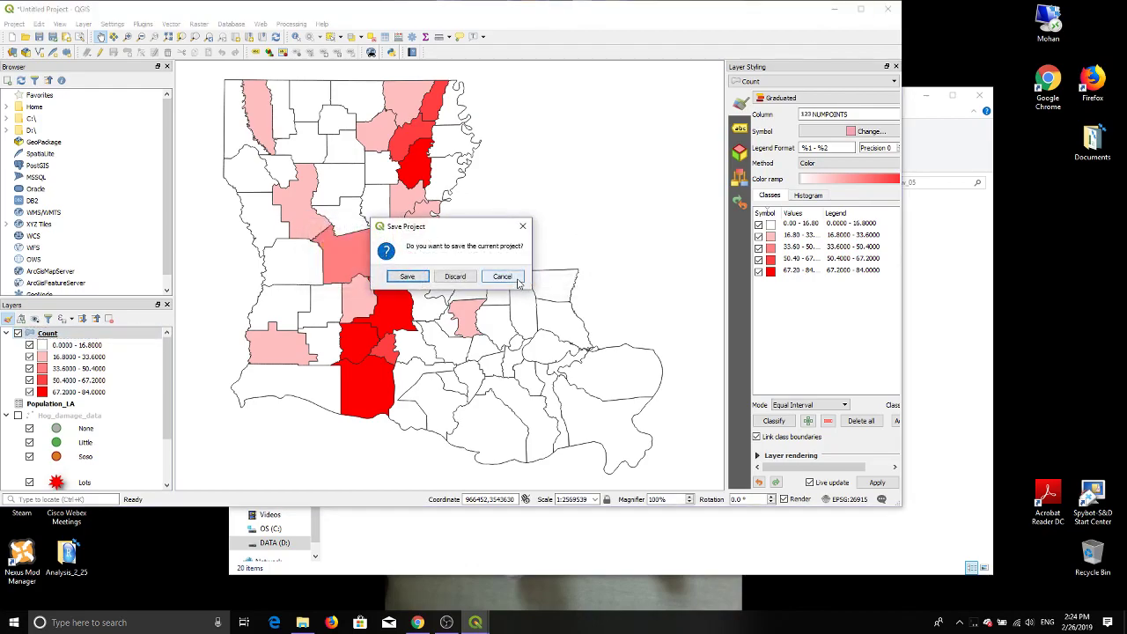
left_click(453, 281)
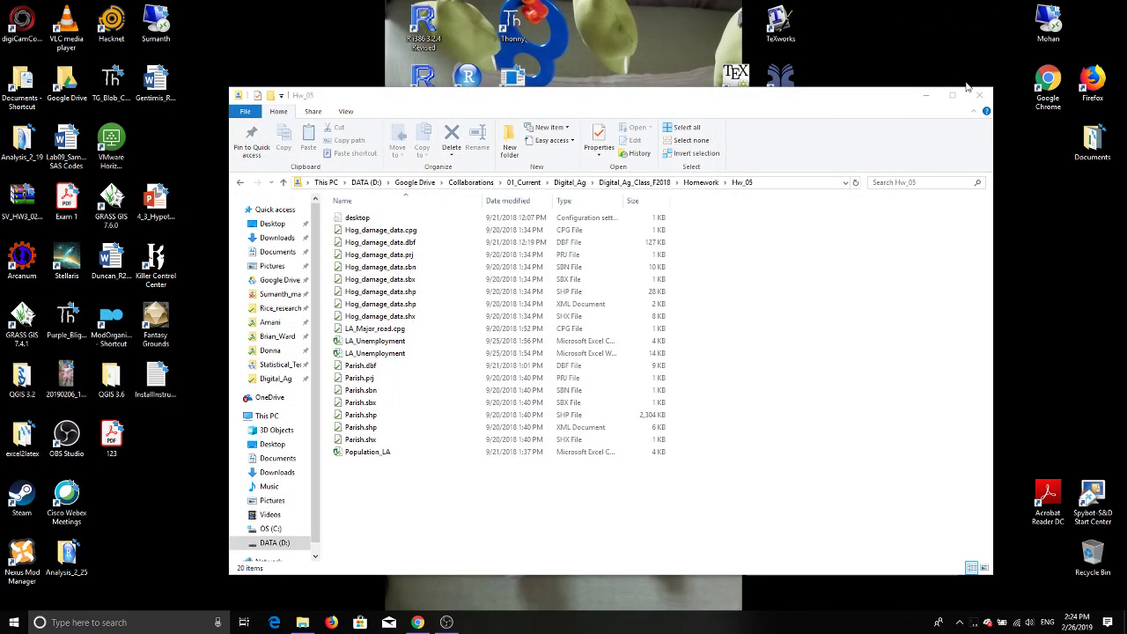
left_click(979, 95)
left_click(14, 623)
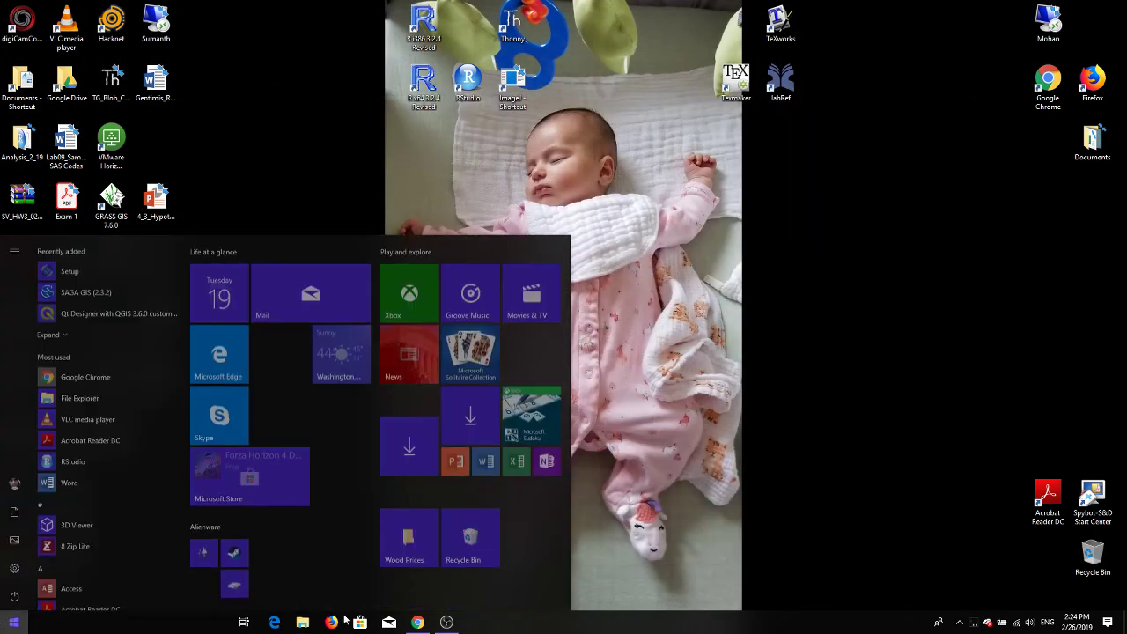